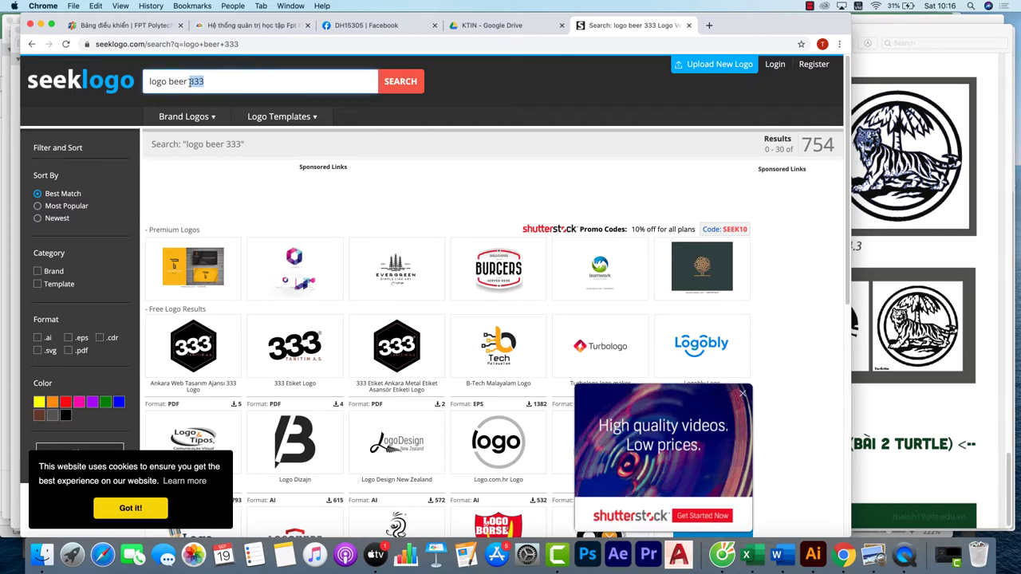
- Search the logo site for "logo beer tiger"
{"action": "type", "text": "tiger"}
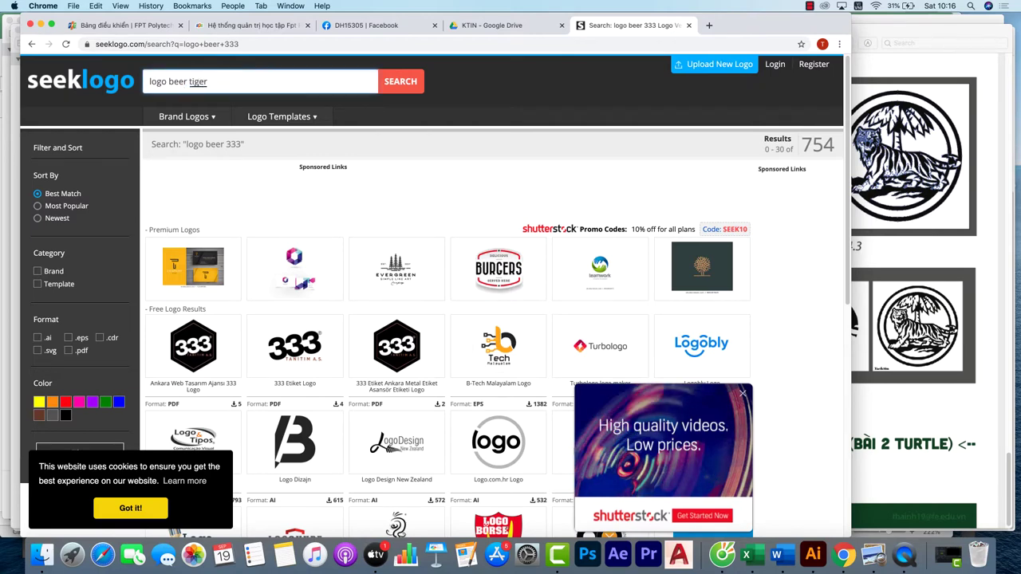
{"action": "key", "text": "BackSpace"}
{"action": "key", "text": "BackSpace"}
{"action": "key", "text": "BackSpace"}
{"action": "key", "text": "BackSpace"}
{"action": "key", "text": "BackSpace"}
{"action": "key", "text": "Return"}
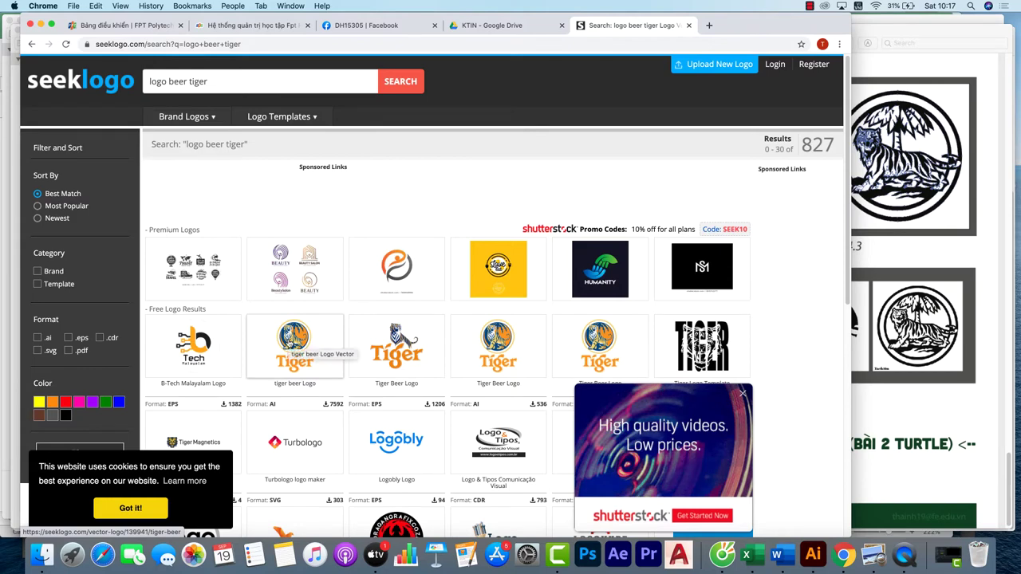
- Open the tiger beer logo result with the round emblem above the wordmark and check its file format
{"action": "left_click", "coordinate": [289, 341]}
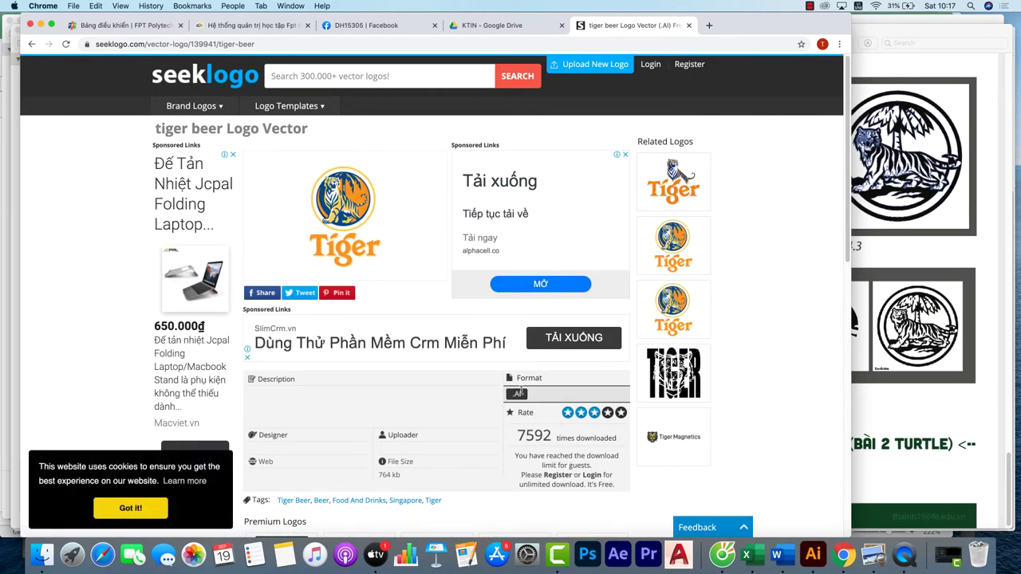
{"action": "left_click_drag", "start_coordinate": [531, 397], "coordinate": [495, 400]}
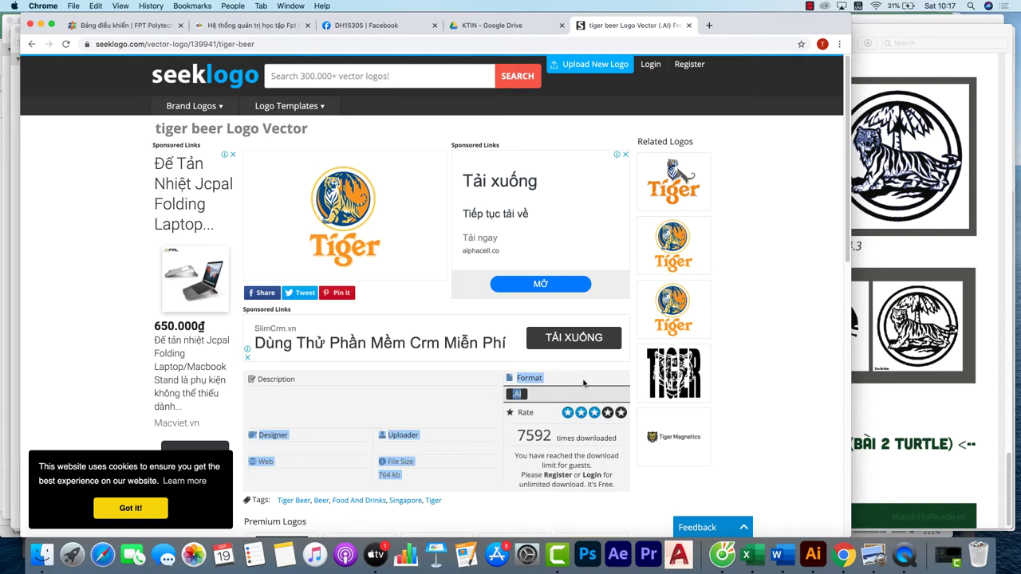
{"action": "left_click", "coordinate": [778, 335]}
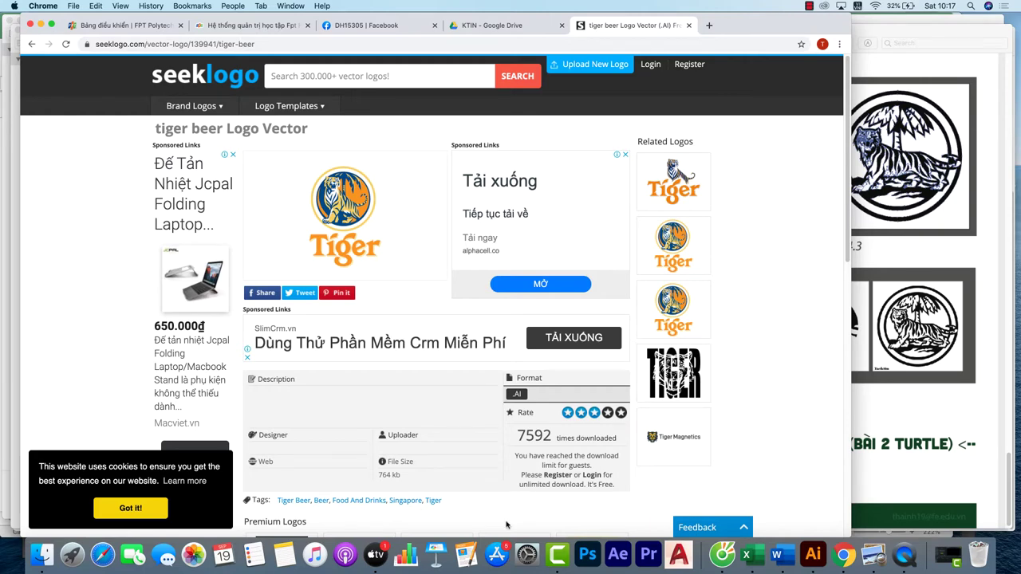
- Switch to Illustrator, close the converted tiger_beer document without saving, and open the recent file tiger_beer.ai
{"action": "left_click", "coordinate": [812, 554]}
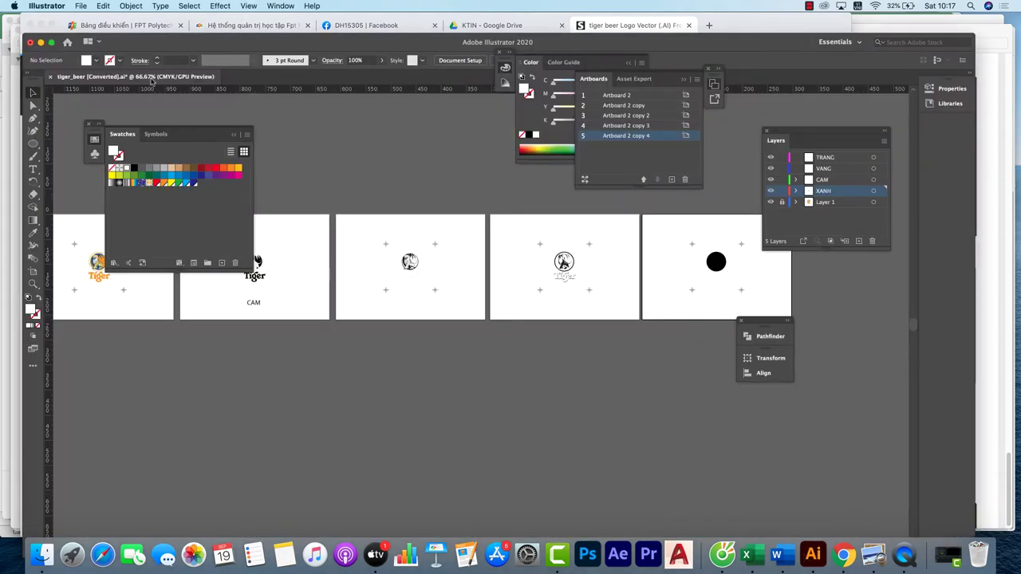
{"action": "left_click", "coordinate": [49, 76]}
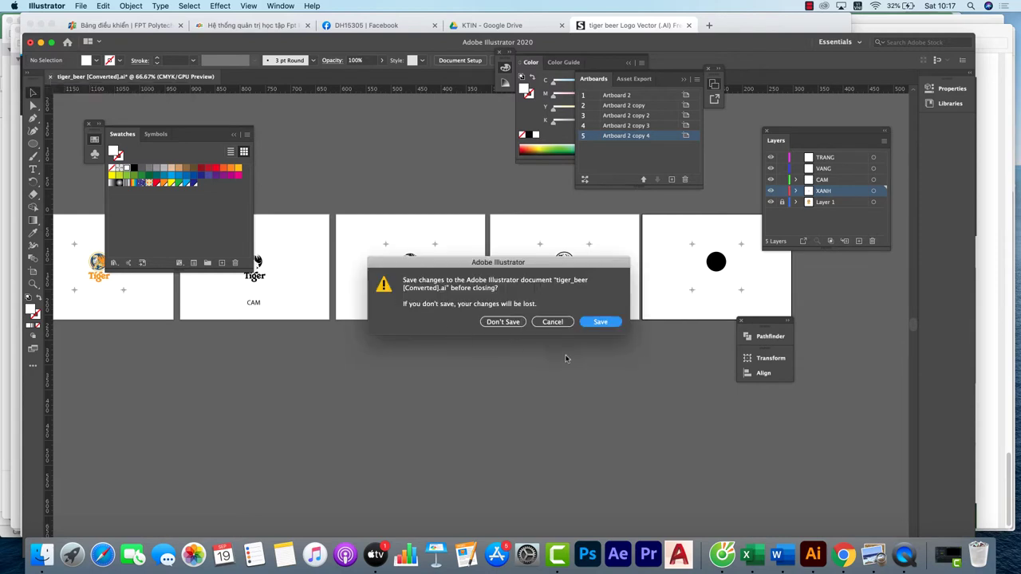
{"action": "left_click", "coordinate": [503, 321]}
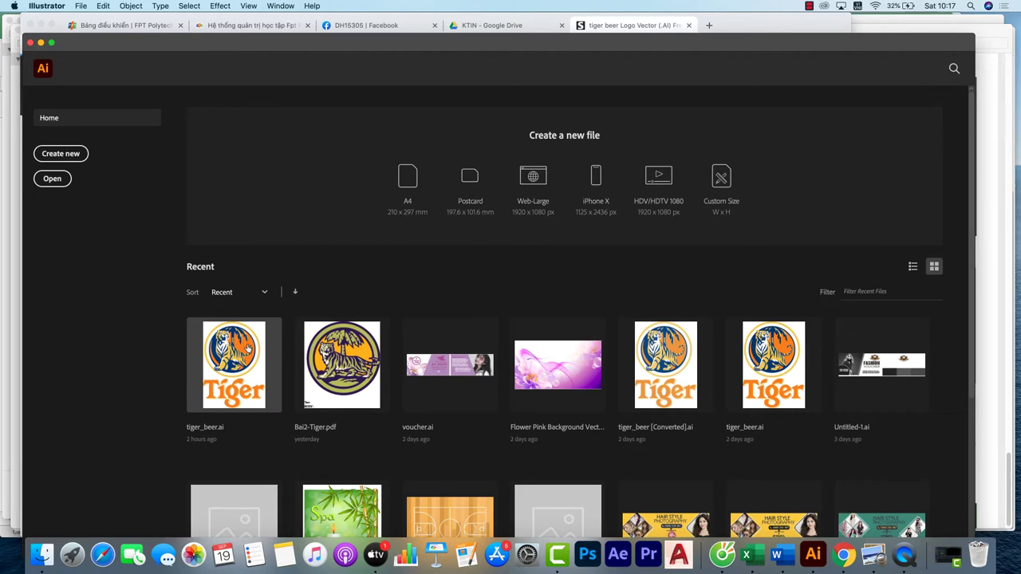
{"action": "left_click", "coordinate": [245, 348]}
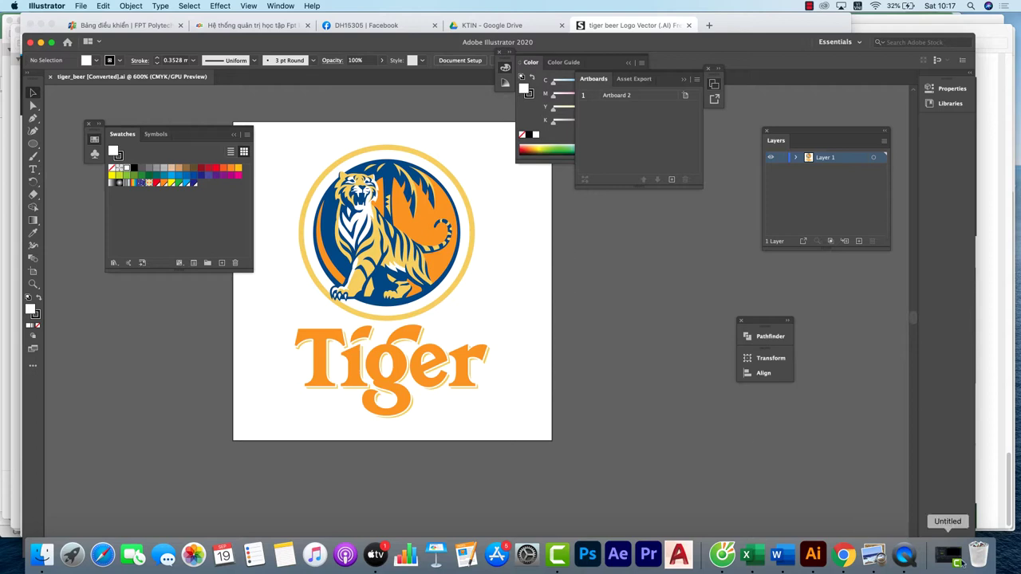
- Review the first page of LAB2-DEMO.pdf in Preview for the lab requirements, and return to Illustrator
{"action": "left_click", "coordinate": [874, 555]}
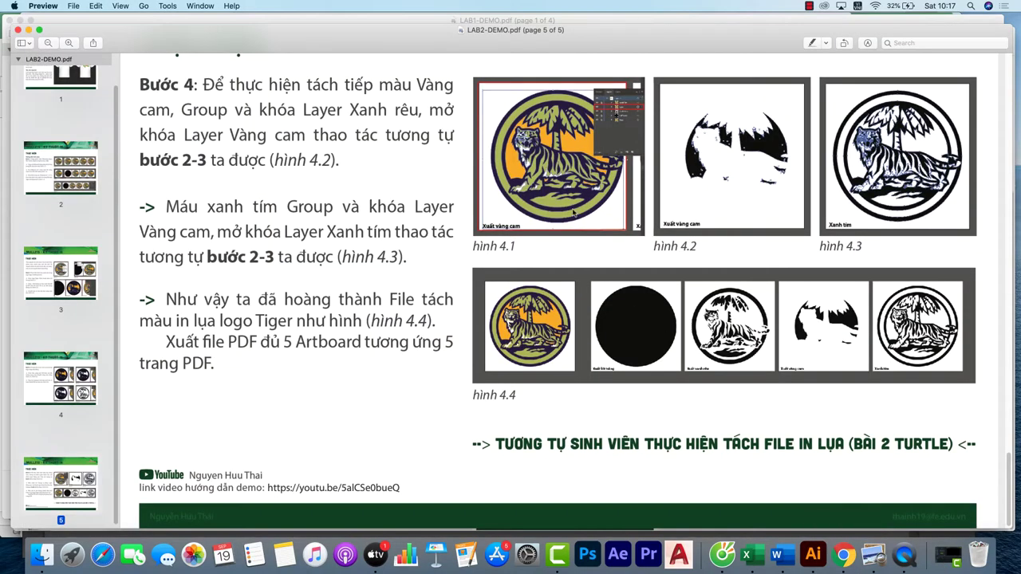
{"action": "scroll", "coordinate": [571, 211], "scroll_direction": "up", "scroll_amount": 20}
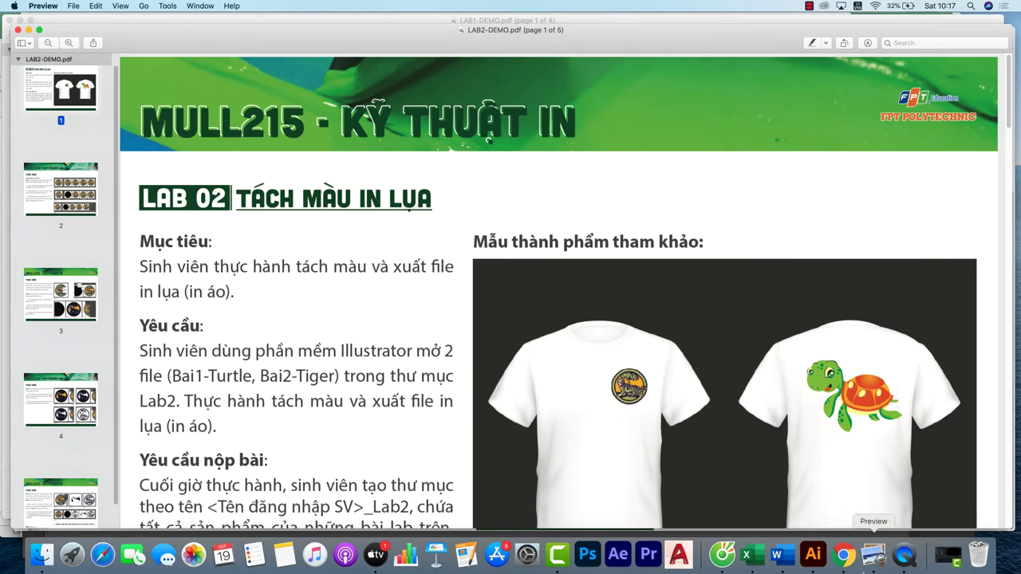
{"action": "left_click", "coordinate": [822, 556]}
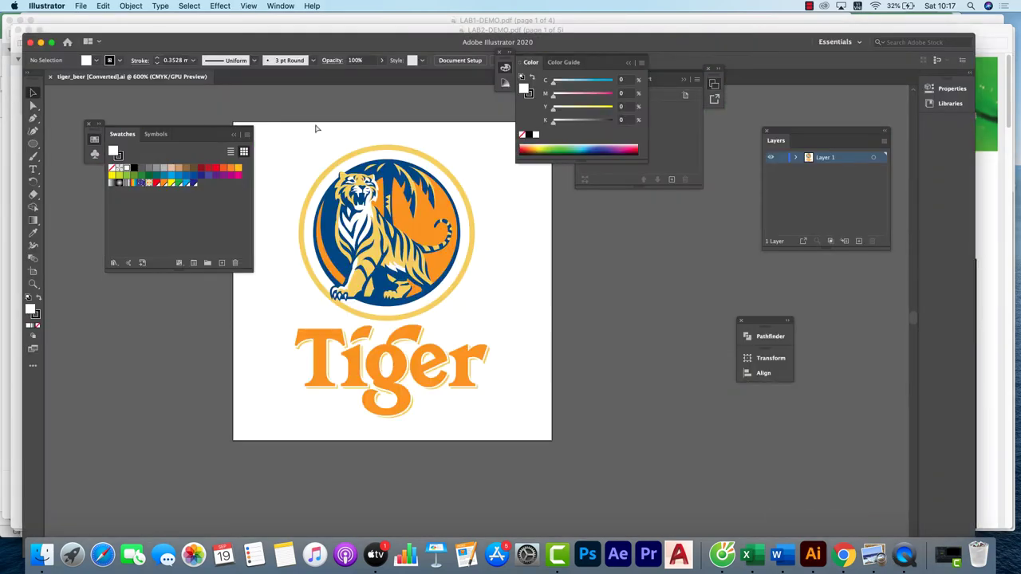
- Resize the Tiger logo's artboard to the A4 preset
{"action": "key", "text": "super+minus"}
{"action": "key", "text": "super+minus"}
{"action": "left_click_drag", "start_coordinate": [354, 205], "coordinate": [298, 194]}
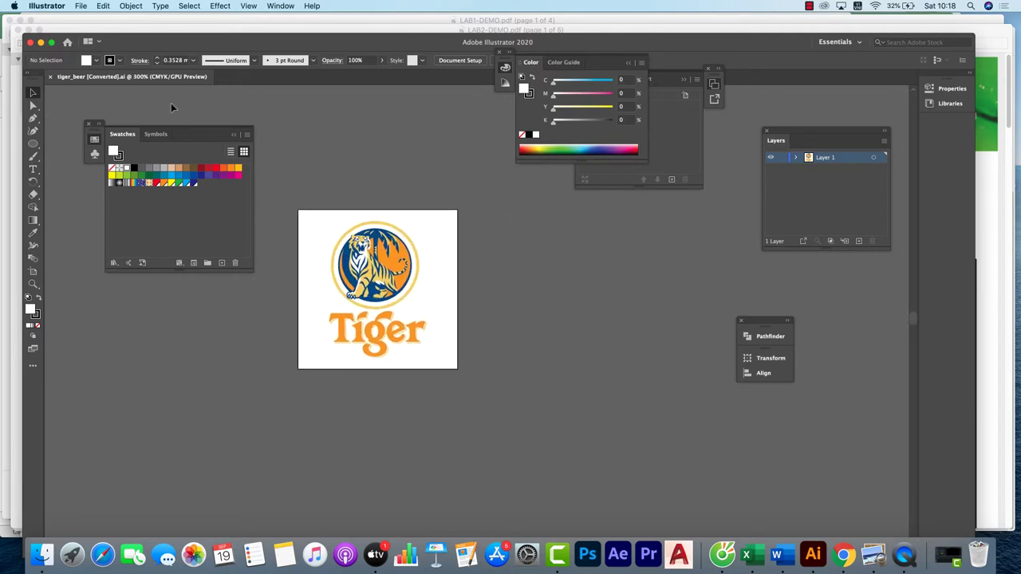
{"action": "left_click", "coordinate": [33, 271]}
{"action": "left_click", "coordinate": [140, 61]}
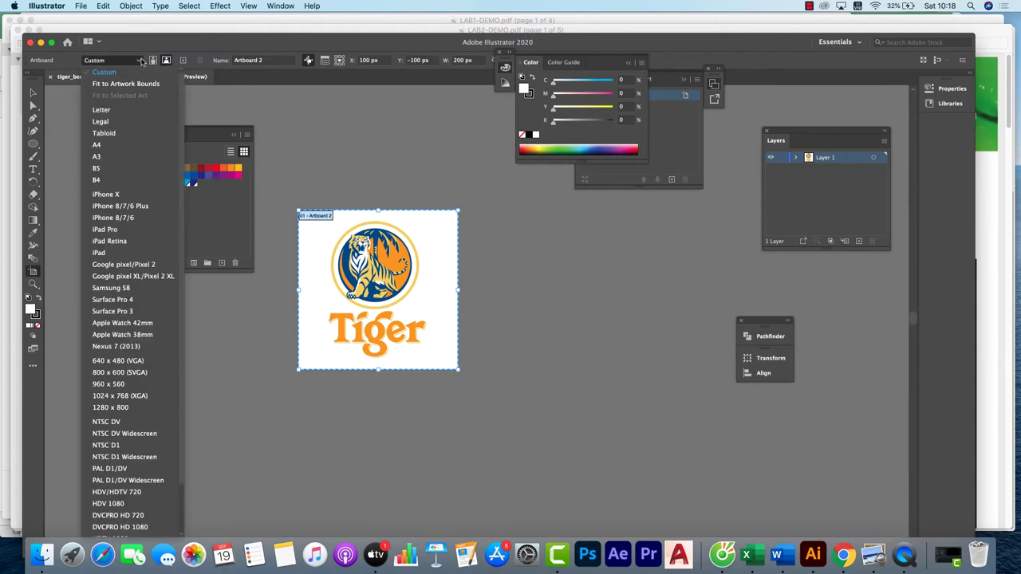
{"action": "left_click", "coordinate": [97, 146]}
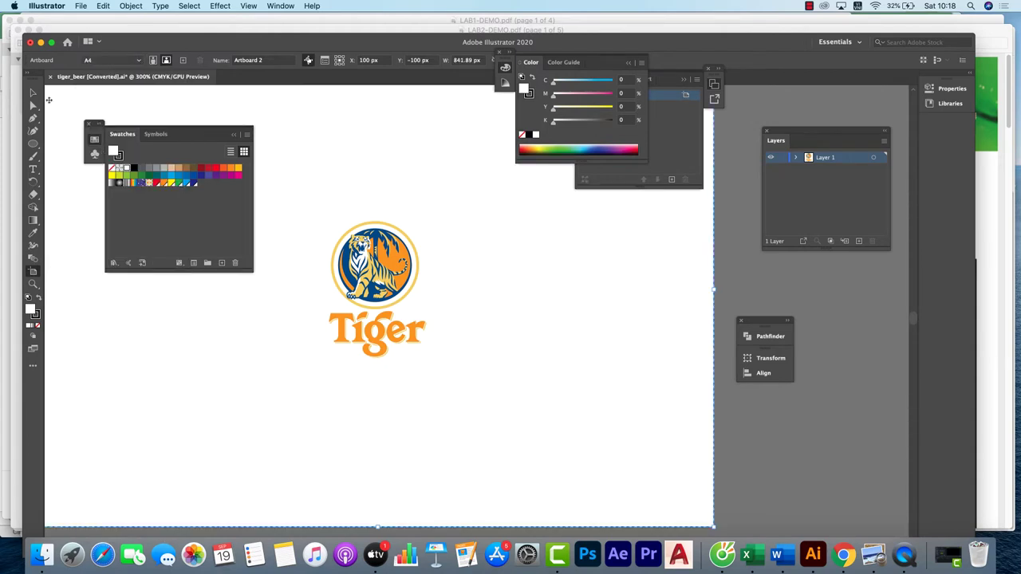
{"action": "left_click", "coordinate": [33, 92]}
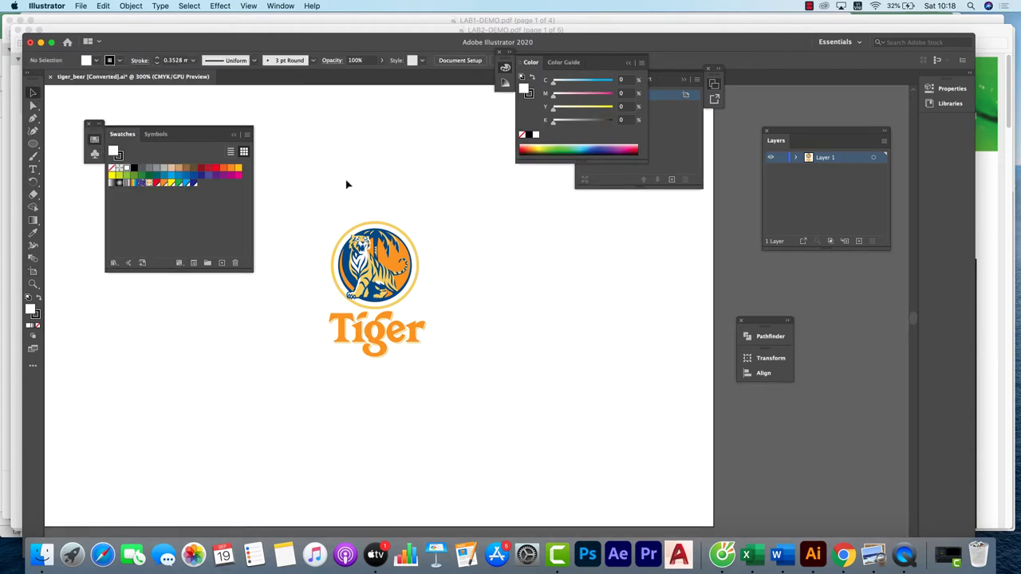
{"action": "key", "text": "super+minus"}
{"action": "key", "text": "super+minus"}
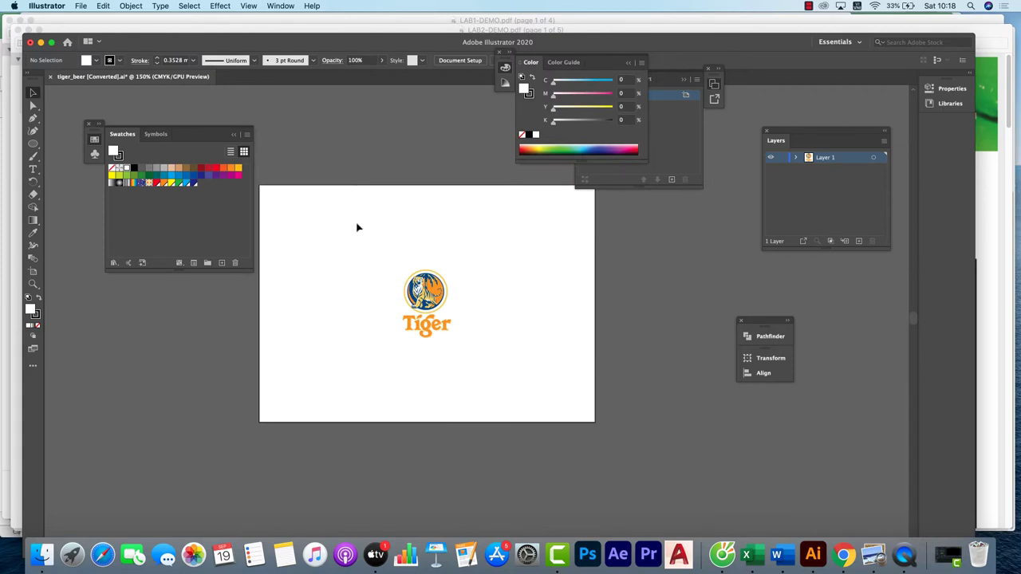
{"action": "key", "text": "super+equal"}
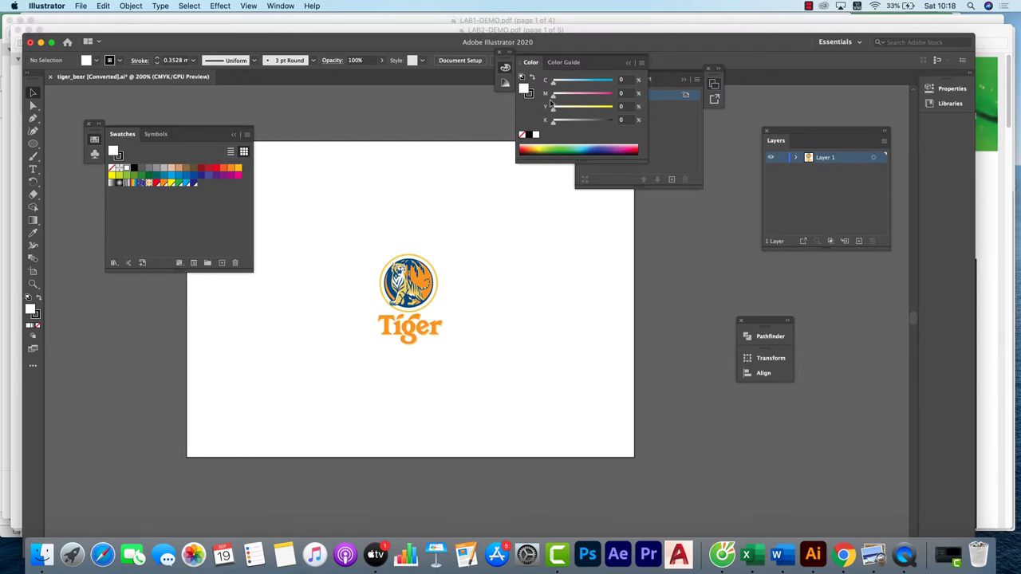
- Collapse the Color panel and rename the Tiger logo's artboard as "goc"
{"action": "left_click", "coordinate": [499, 54]}
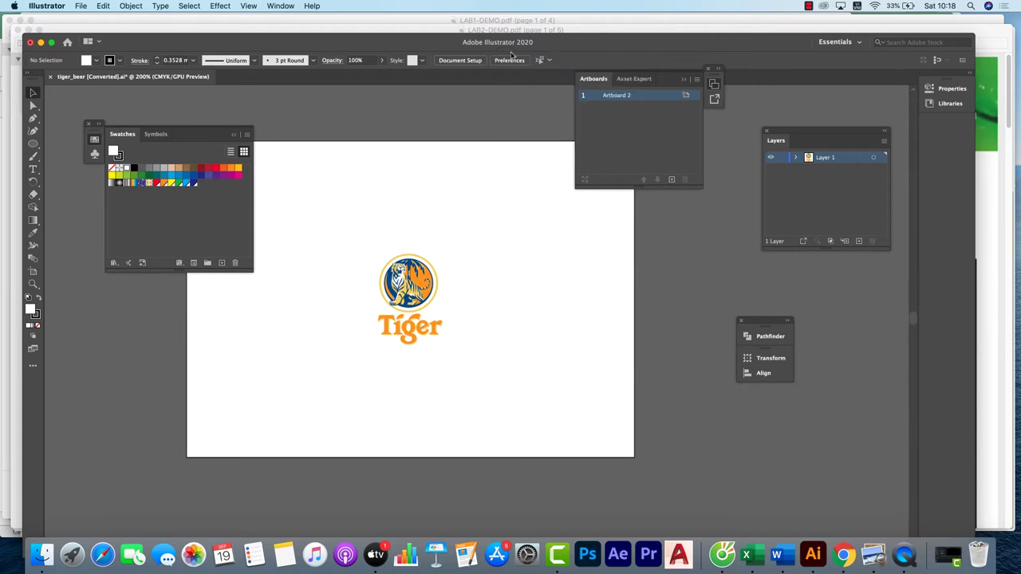
{"action": "double_click", "coordinate": [625, 96]}
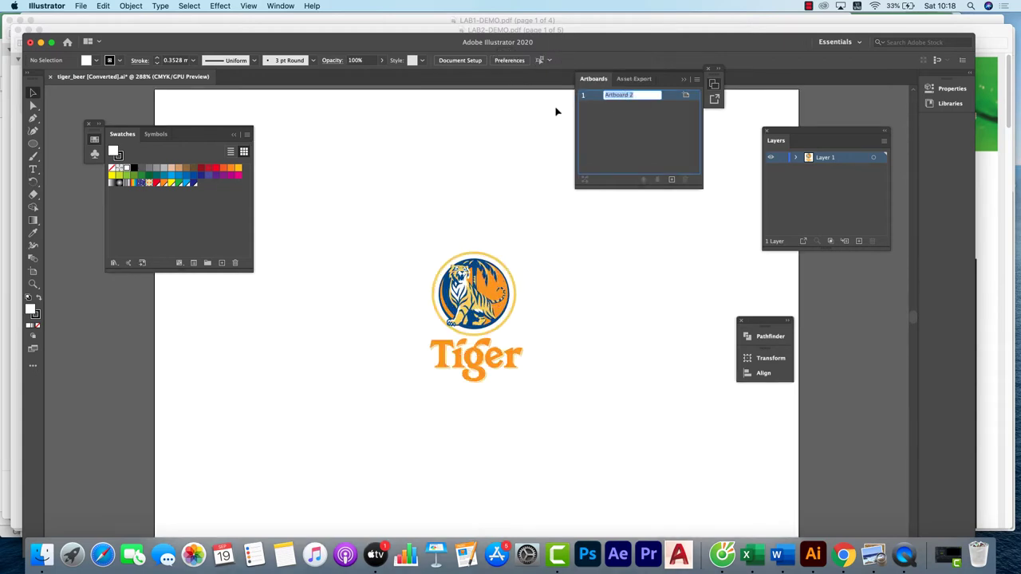
{"action": "type", "text": "goc"}
{"action": "key", "text": "Return"}
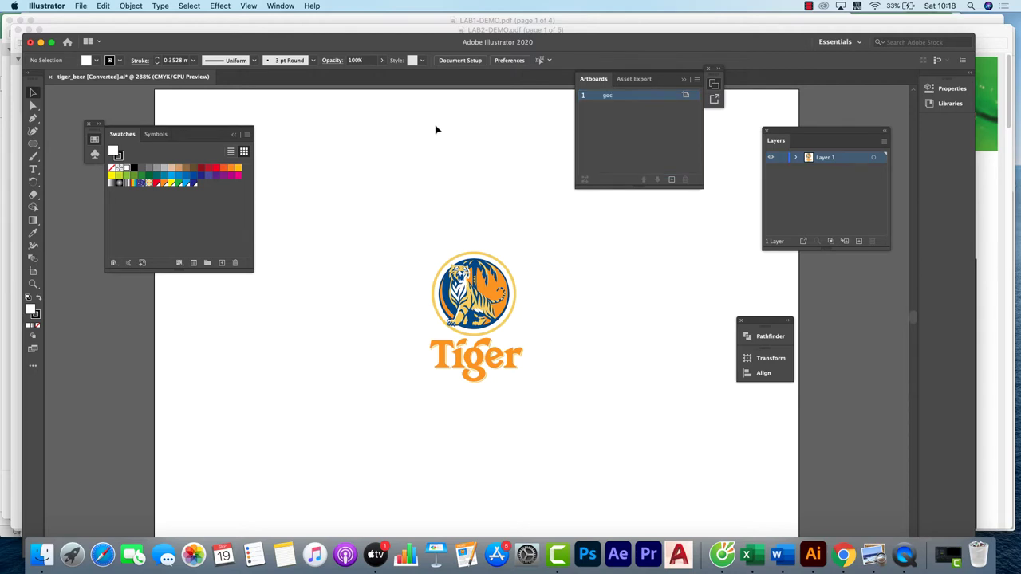
- Add a second artboard and paste a copy of the whole Tiger logo in place on it
{"action": "key", "text": "super+minus"}
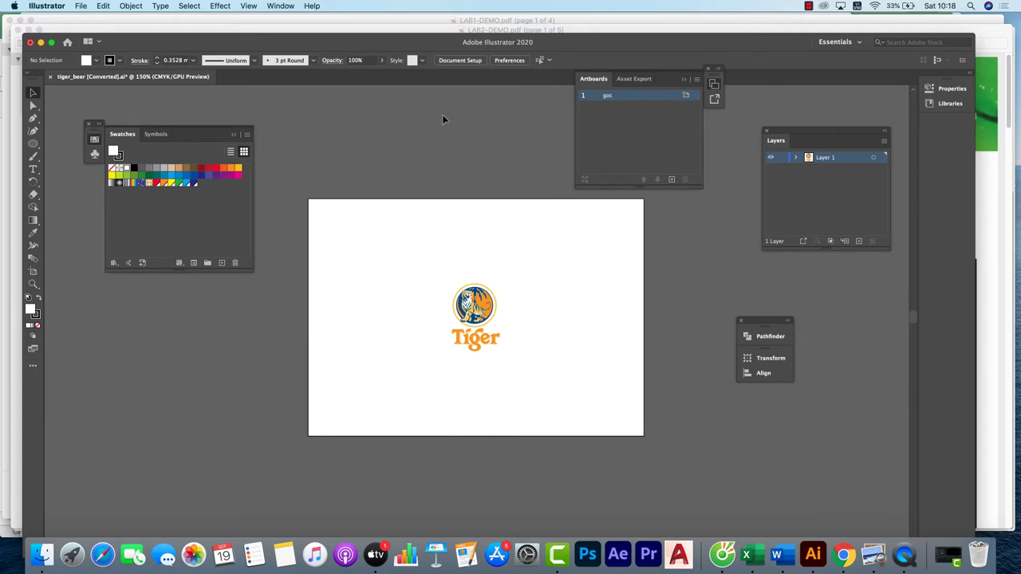
{"action": "key", "text": "super+plus"}
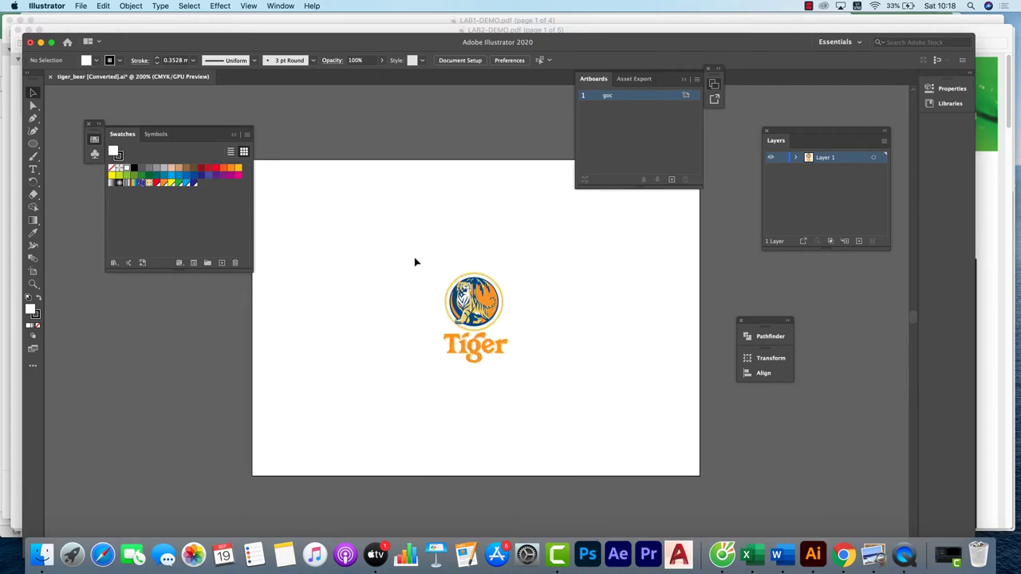
{"action": "left_click_drag", "start_coordinate": [414, 261], "coordinate": [554, 373]}
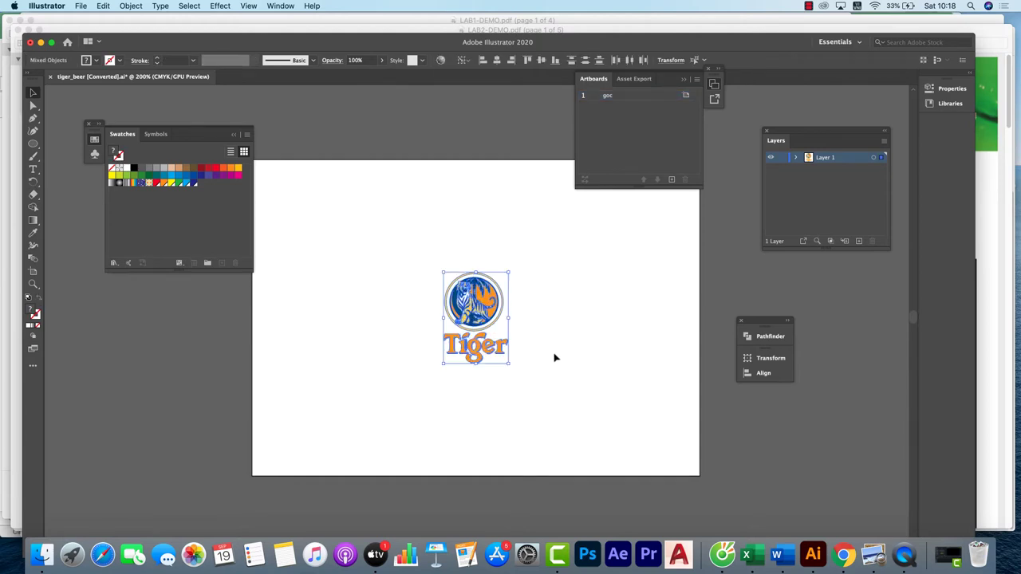
{"action": "left_click", "coordinate": [671, 180]}
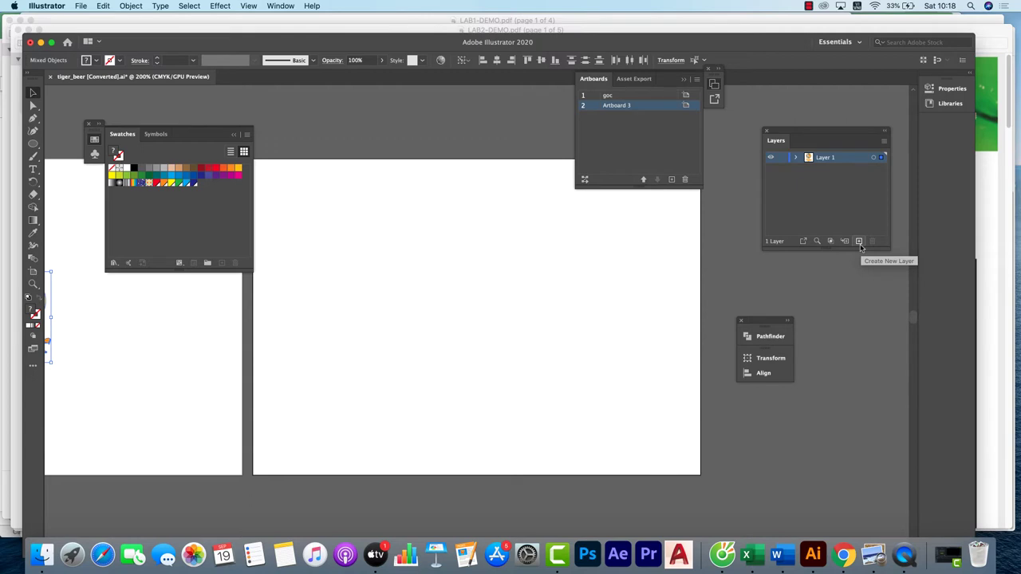
{"action": "left_click", "coordinate": [105, 6]}
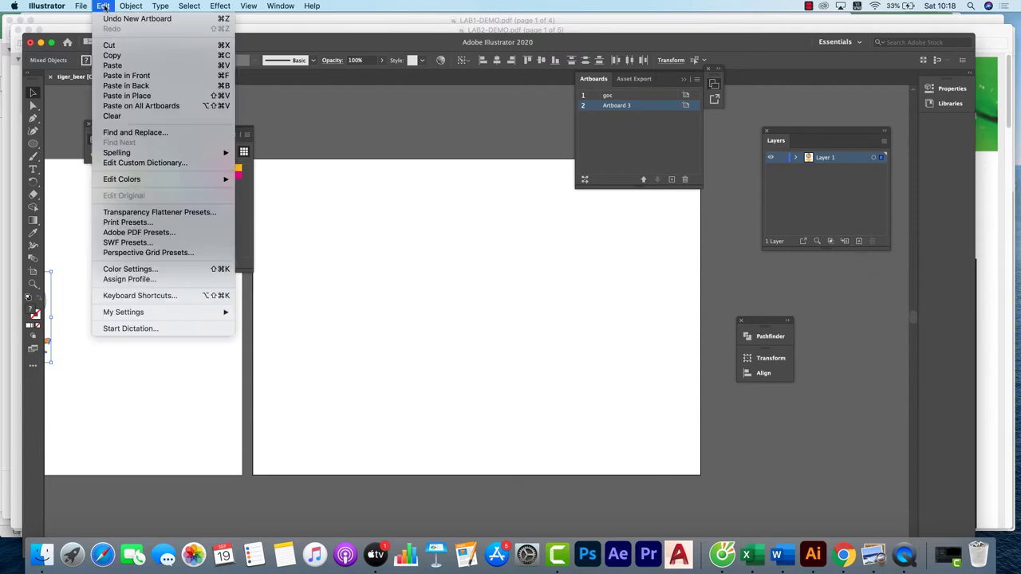
{"action": "left_click", "coordinate": [137, 86]}
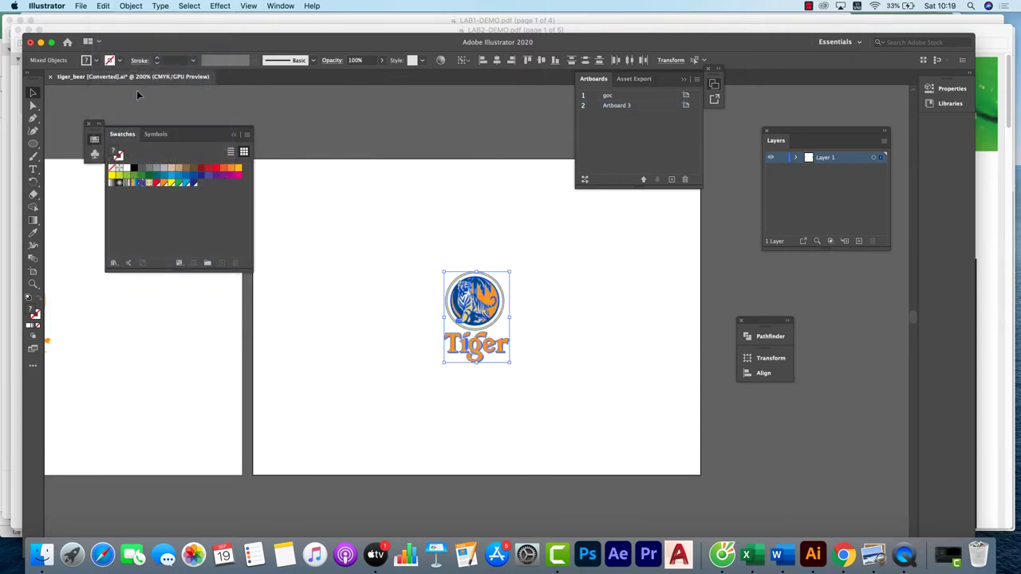
{"action": "left_click", "coordinate": [479, 222]}
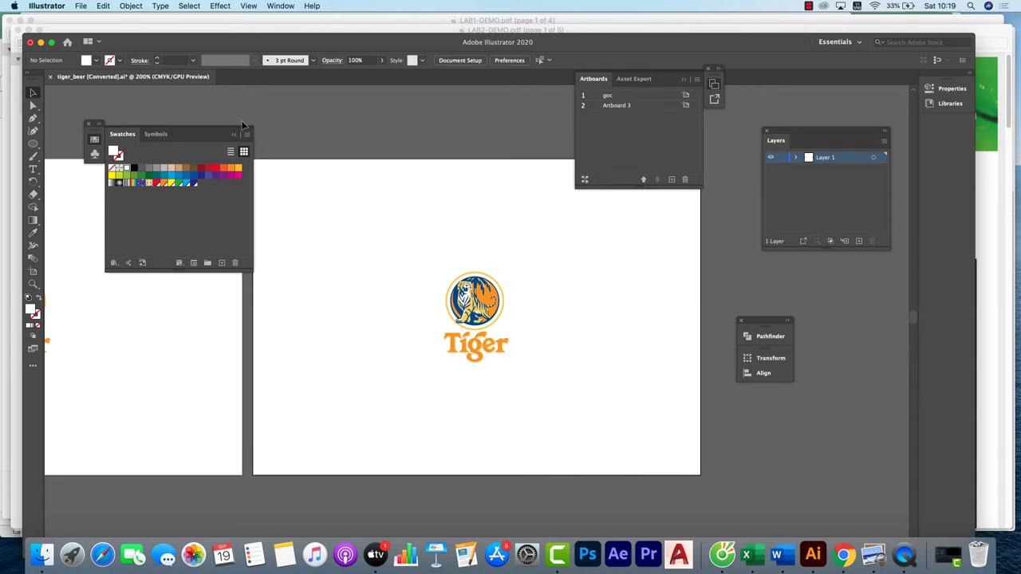
- Collapse the Swatches and Artboards panels and duplicate the second artboard with its logo three times in a row to its right
{"action": "left_click", "coordinate": [33, 273]}
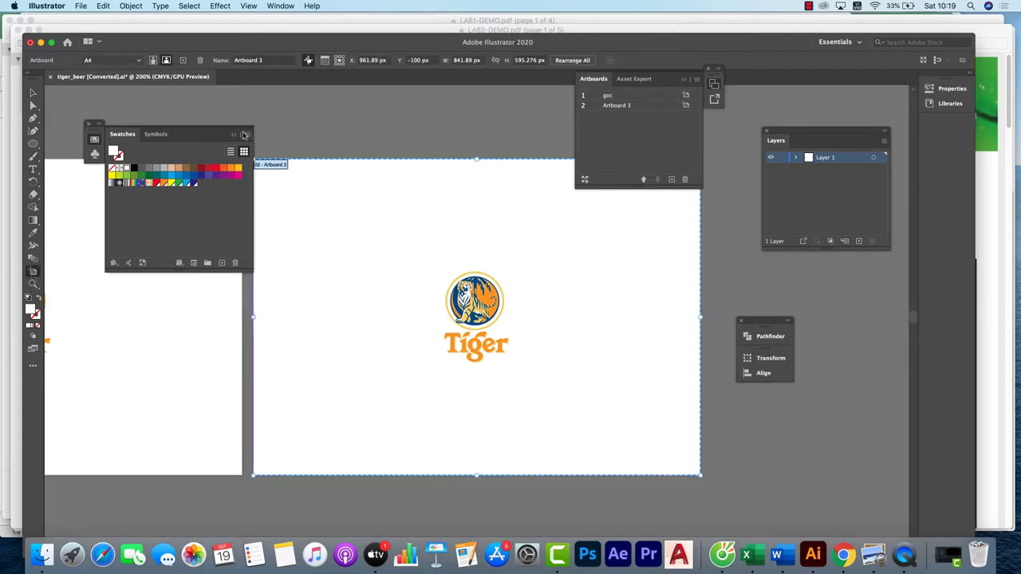
{"action": "left_click", "coordinate": [235, 134]}
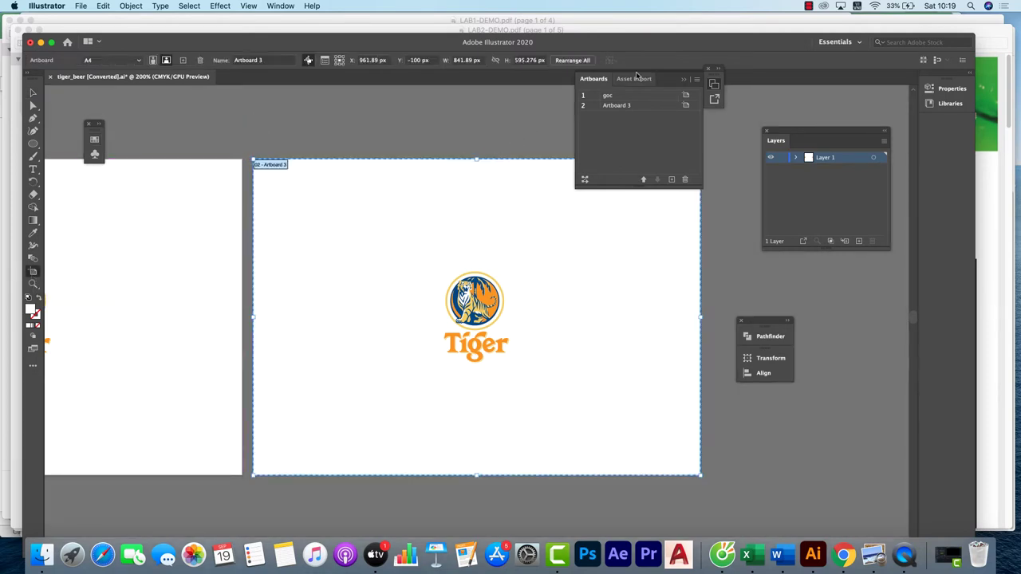
{"action": "left_click", "coordinate": [684, 79]}
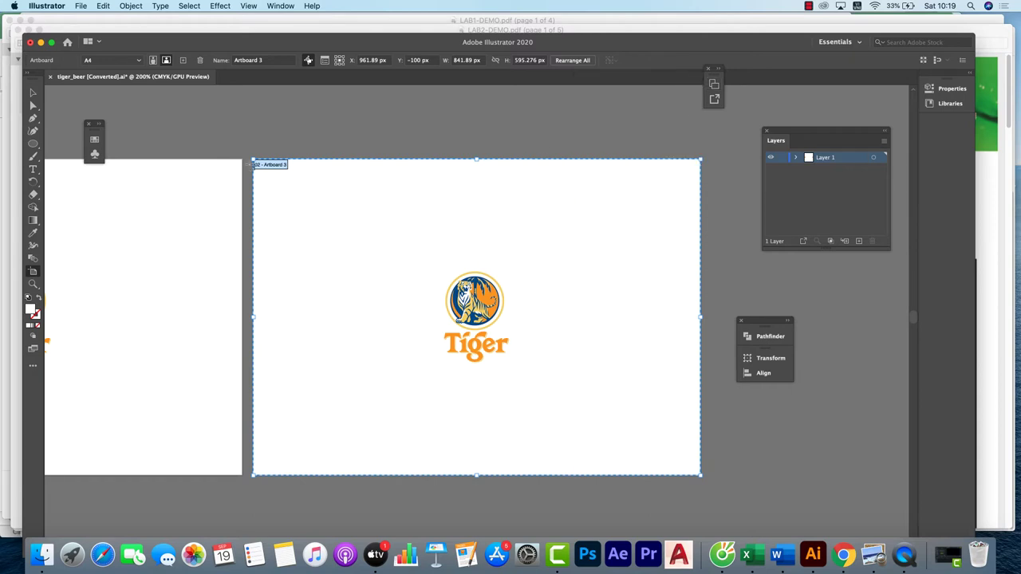
{"action": "left_click_drag", "start_coordinate": [256, 164], "coordinate": [132, 164]}
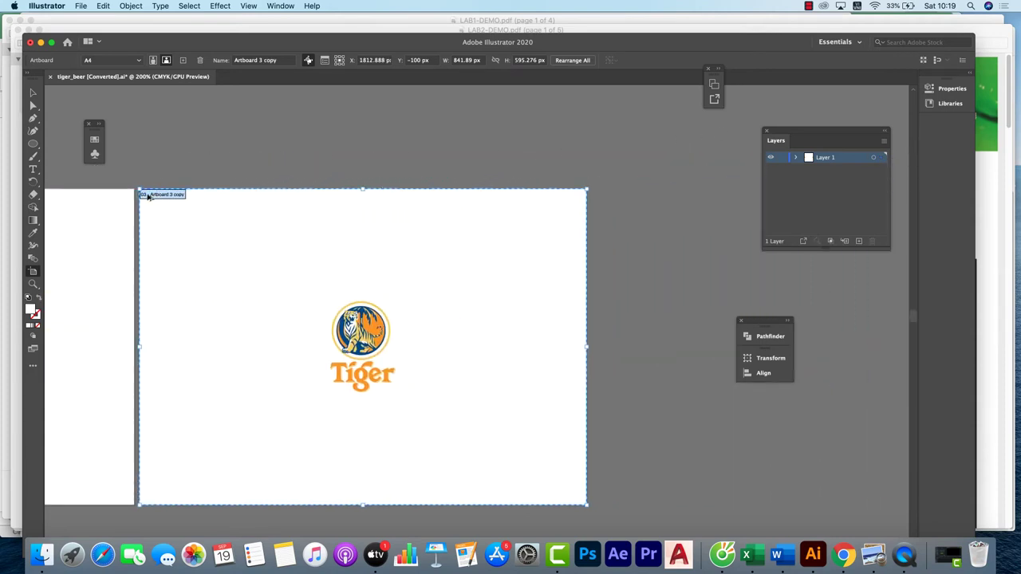
{"action": "left_click_drag", "start_coordinate": [145, 195], "coordinate": [196, 179]}
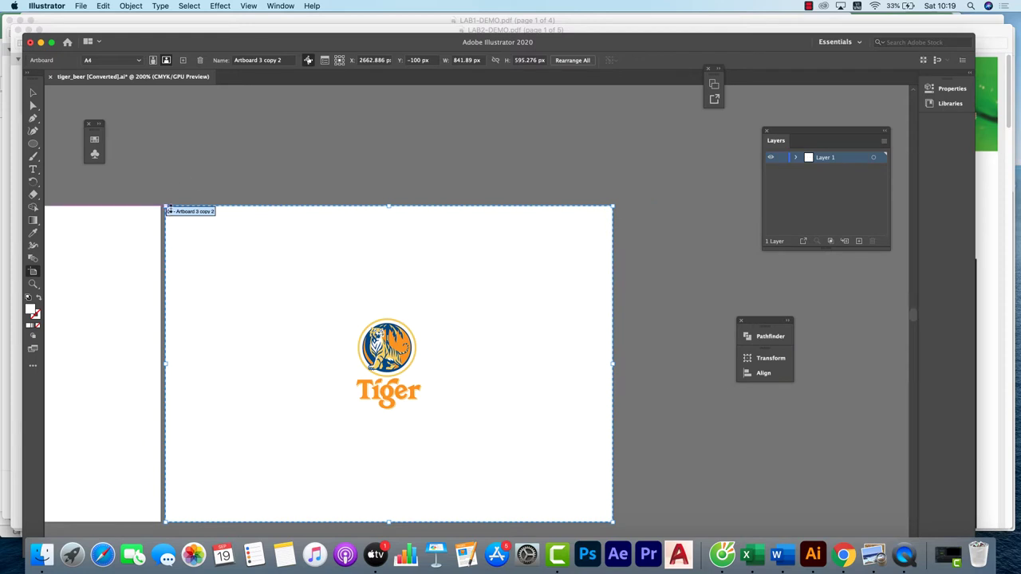
{"action": "left_click_drag", "start_coordinate": [170, 210], "coordinate": [619, 212]}
{"action": "scroll", "coordinate": [475, 168], "scroll_direction": "left", "scroll_amount": 10}
{"action": "scroll", "coordinate": [365, 173], "scroll_direction": "down", "scroll_amount": 2}
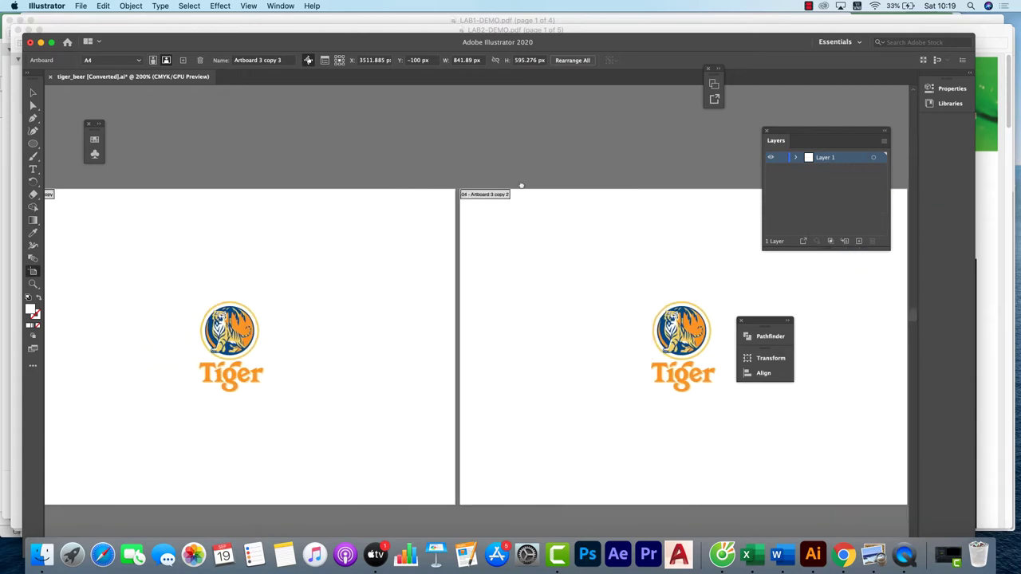
{"action": "scroll", "coordinate": [561, 225], "scroll_direction": "left", "scroll_amount": 5}
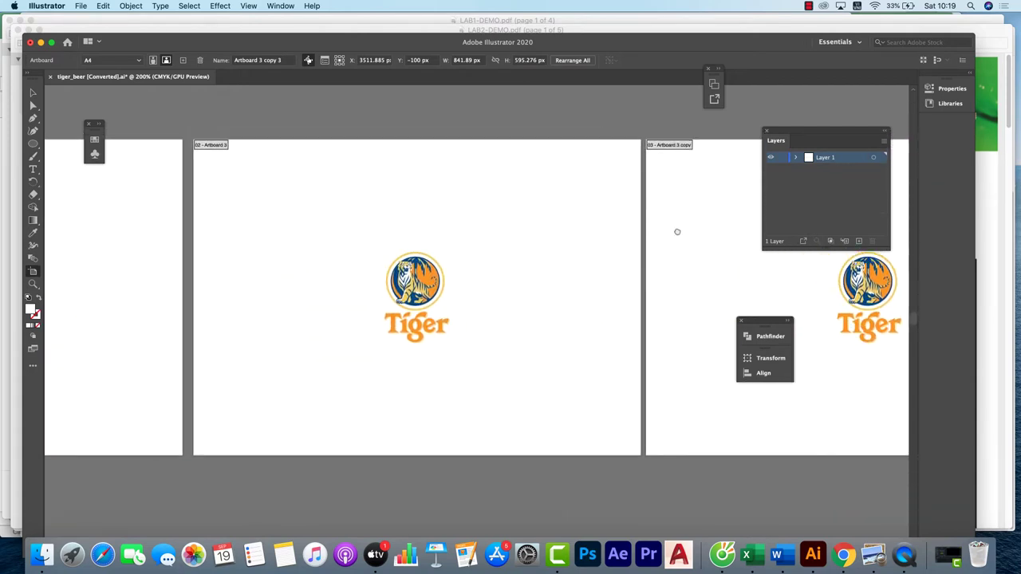
- Lock Layer 1 with the original Tiger logo and add a new layer above it
{"action": "left_click", "coordinate": [35, 91]}
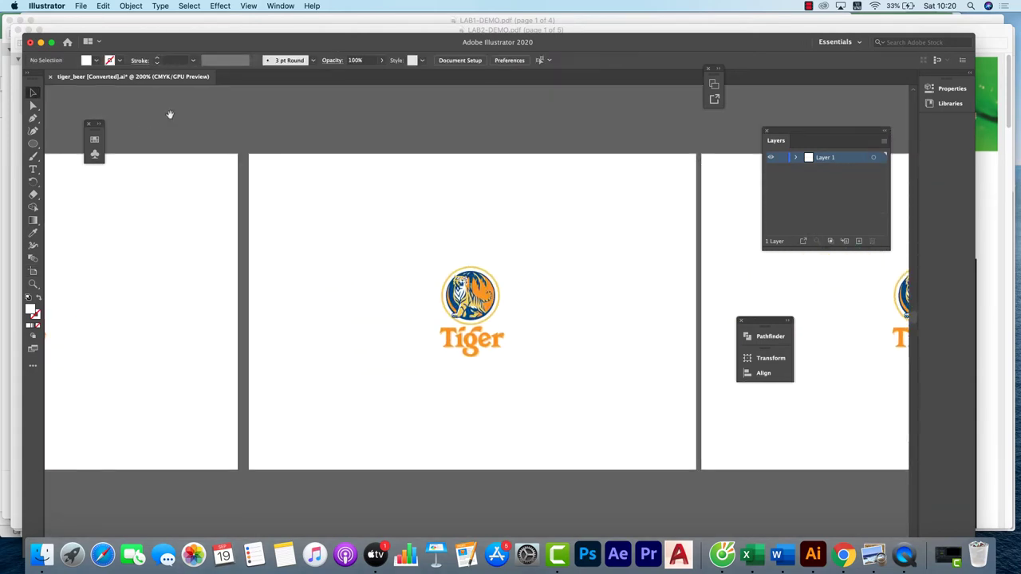
{"action": "scroll", "coordinate": [540, 144], "scroll_direction": "right", "scroll_amount": 5}
{"action": "left_click_drag", "start_coordinate": [217, 174], "coordinate": [328, 335]}
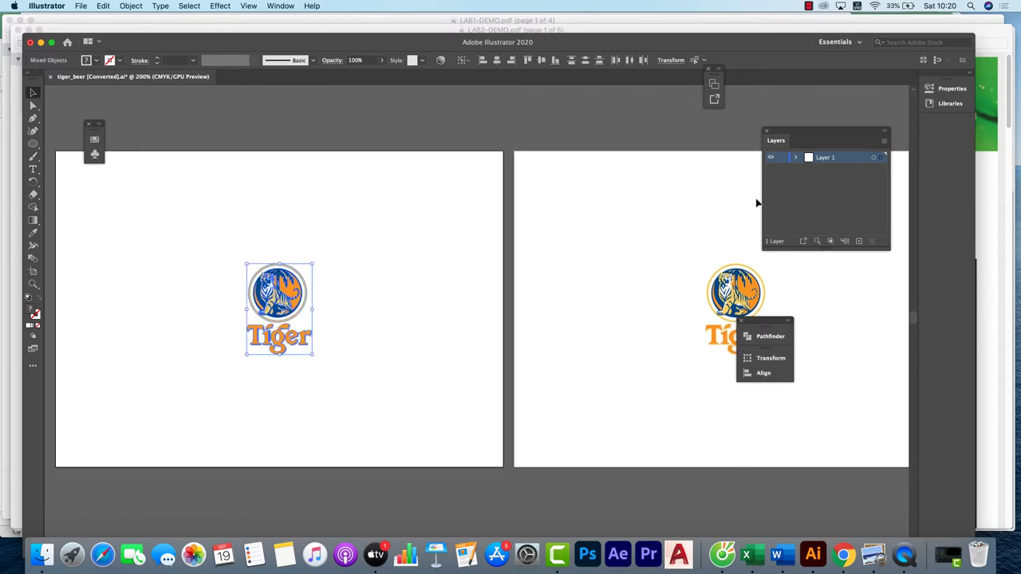
{"action": "left_click", "coordinate": [783, 158]}
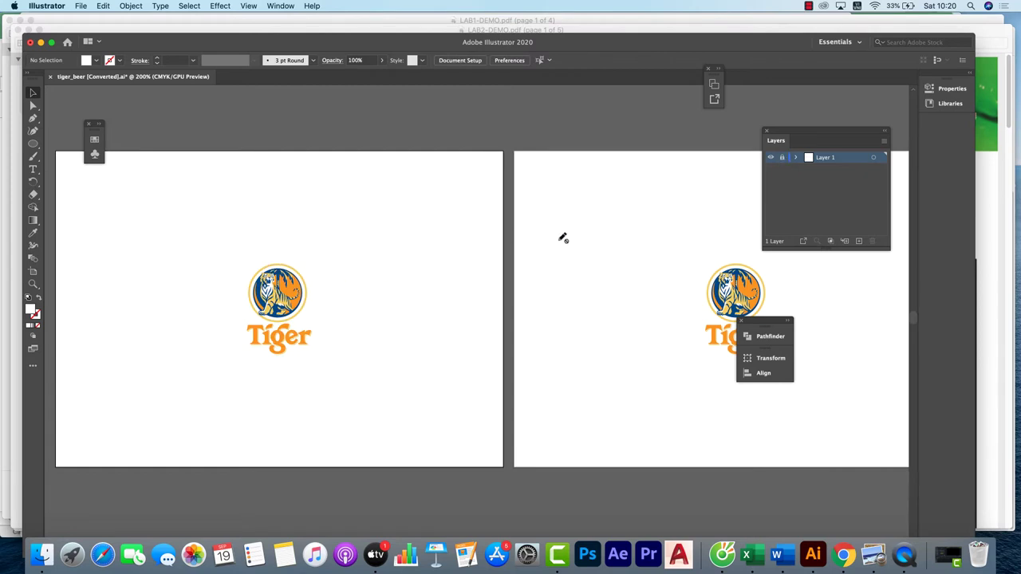
{"action": "left_click", "coordinate": [858, 242]}
- Unlock Layer 1 and remove the whole Tiger logo from the second artboard
{"action": "scroll", "coordinate": [445, 234], "scroll_direction": "right", "scroll_amount": 5}
{"action": "left_click_drag", "start_coordinate": [475, 231], "coordinate": [613, 337]}
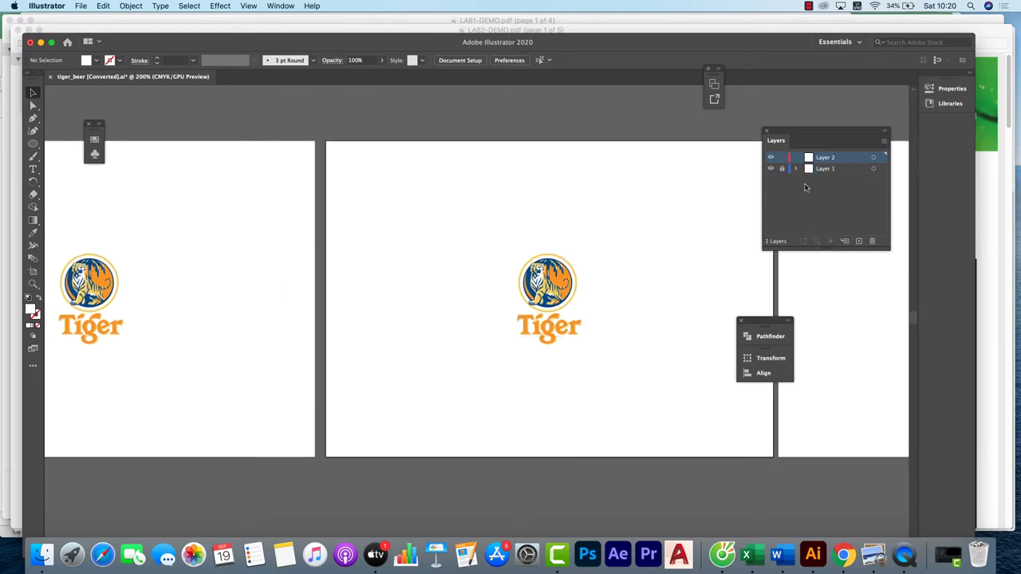
{"action": "left_click", "coordinate": [782, 169]}
{"action": "left_click_drag", "start_coordinate": [493, 222], "coordinate": [643, 365]}
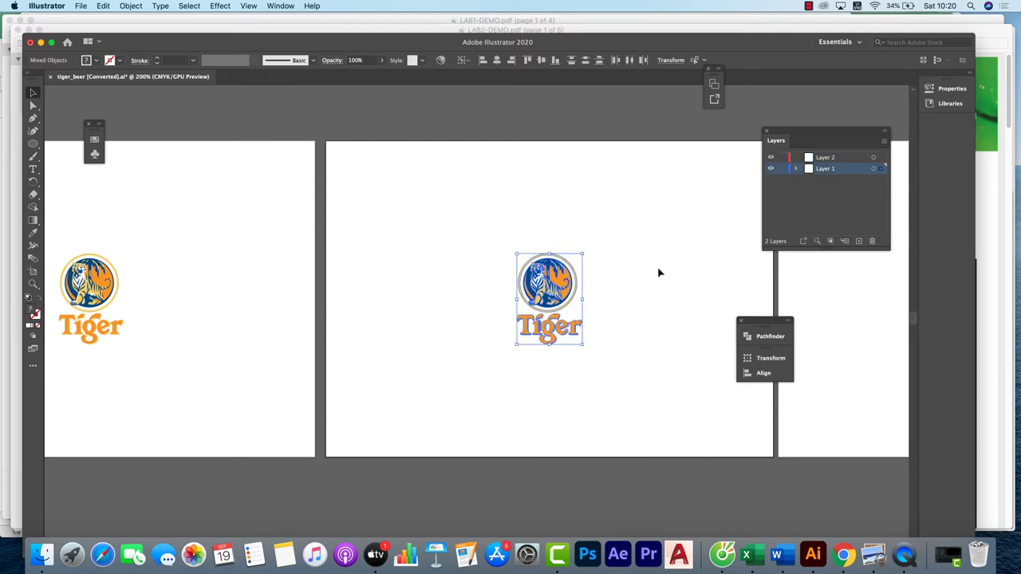
{"action": "key", "text": "super+shift+g"}
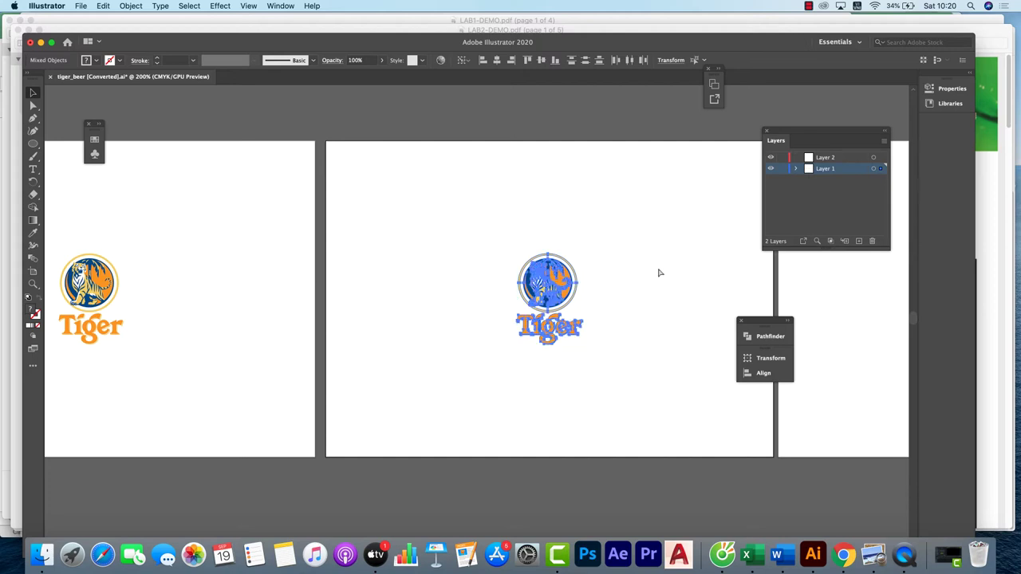
{"action": "key", "text": "Delete"}
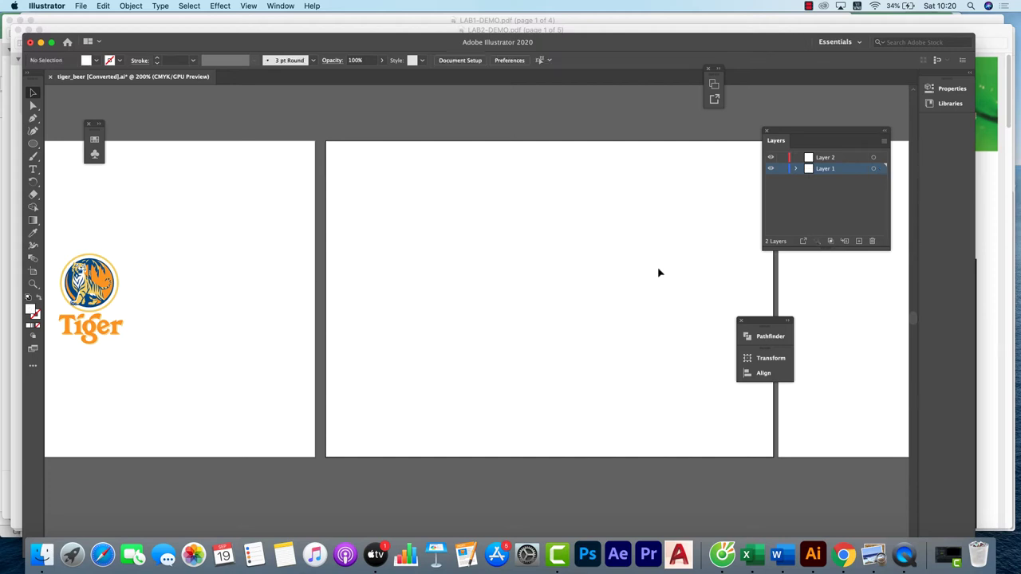
- Lock Layer 1 again and rename the new layer above it as "CAM"
{"action": "left_click", "coordinate": [781, 168]}
{"action": "left_click", "coordinate": [826, 158]}
{"action": "double_click", "coordinate": [826, 158]}
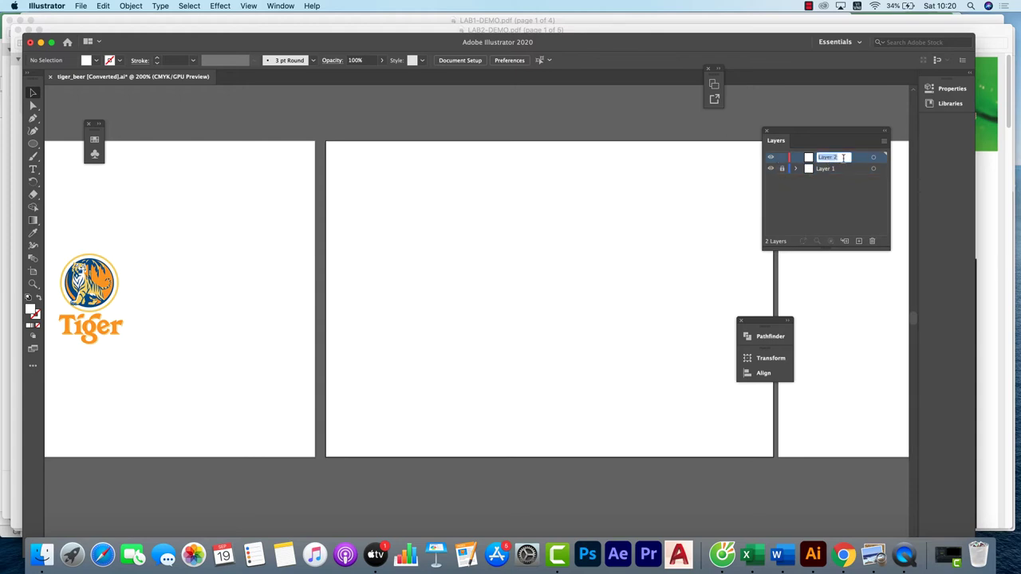
{"action": "type", "text": "CAM"}
{"action": "key", "text": "Return"}
- Paste the Tiger logo in place on the CAM layer and toggle that layer's visibility off and on to check it
{"action": "left_click", "coordinate": [105, 6]}
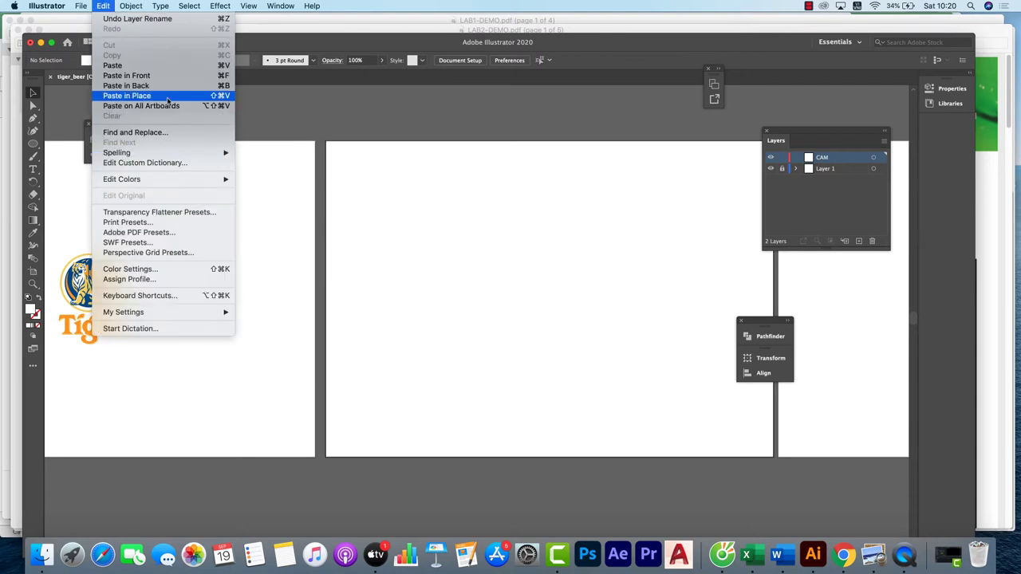
{"action": "left_click", "coordinate": [170, 96]}
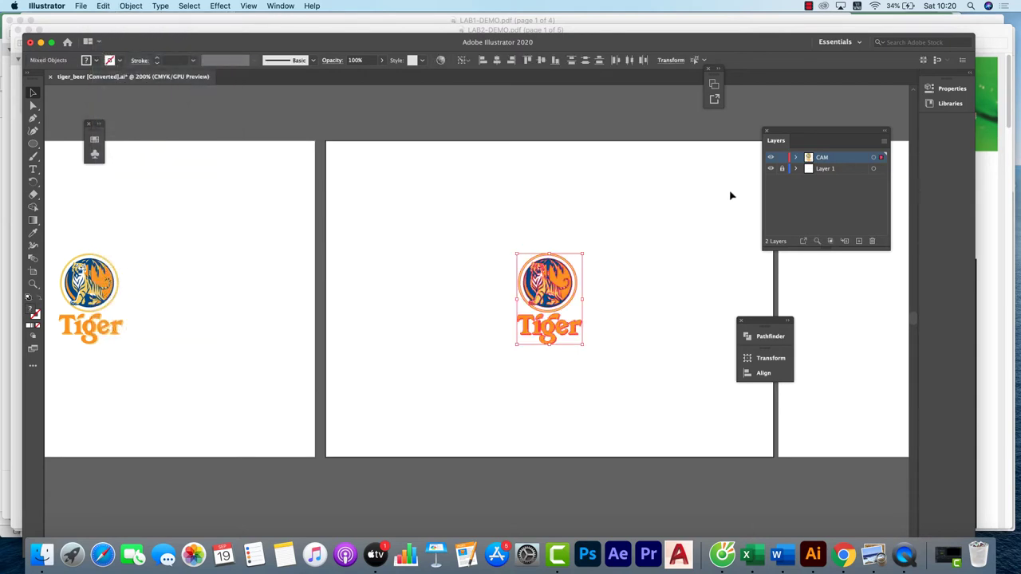
{"action": "left_click", "coordinate": [770, 158]}
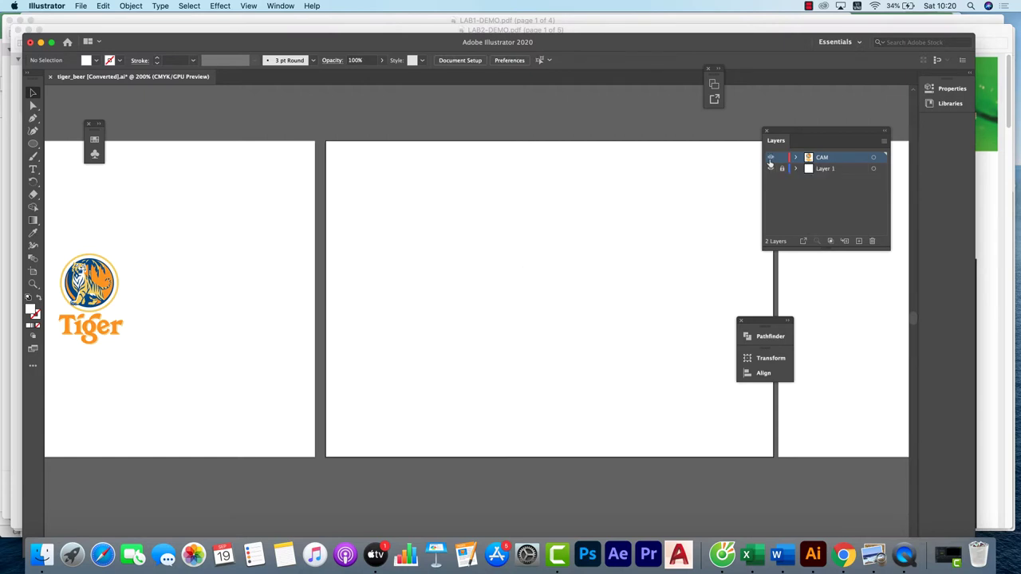
{"action": "left_click", "coordinate": [770, 158]}
- Unlock Layer 1 and remove the whole Tiger logo from the third artboard
{"action": "left_click_drag", "start_coordinate": [650, 186], "coordinate": [429, 192]}
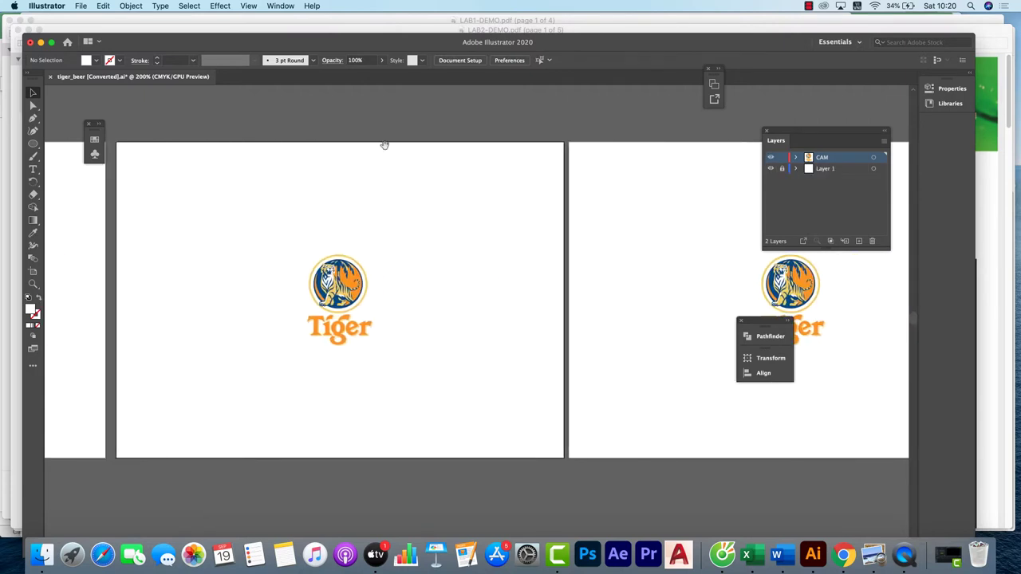
{"action": "left_click_drag", "start_coordinate": [654, 183], "coordinate": [454, 180]}
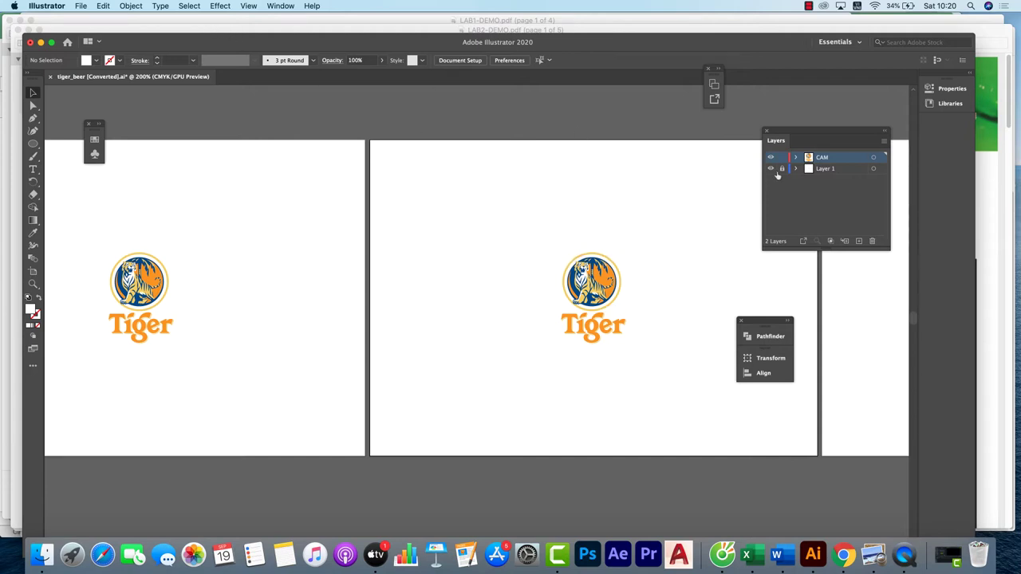
{"action": "left_click_drag", "start_coordinate": [536, 232], "coordinate": [674, 368]}
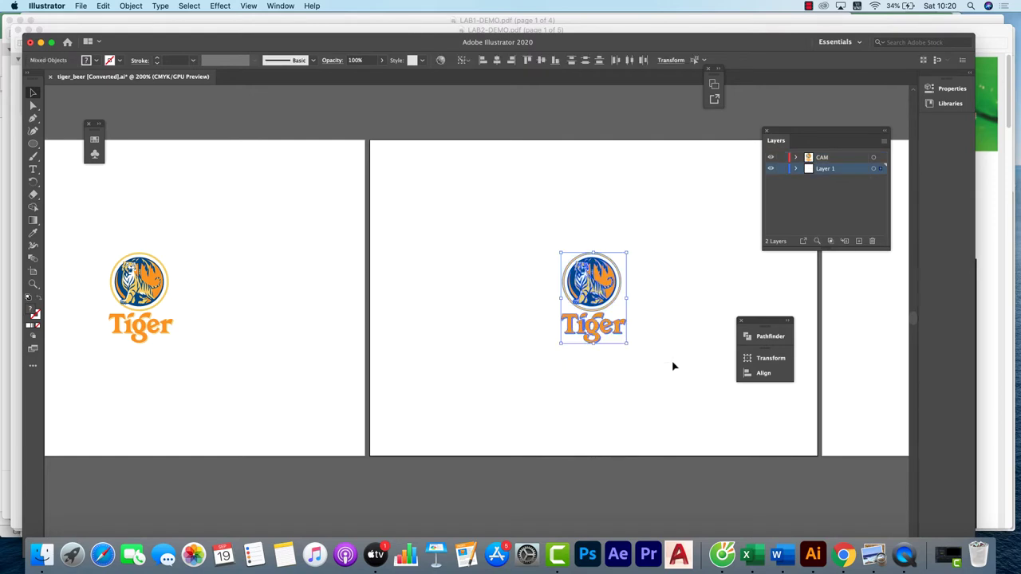
{"action": "key", "text": "a"}
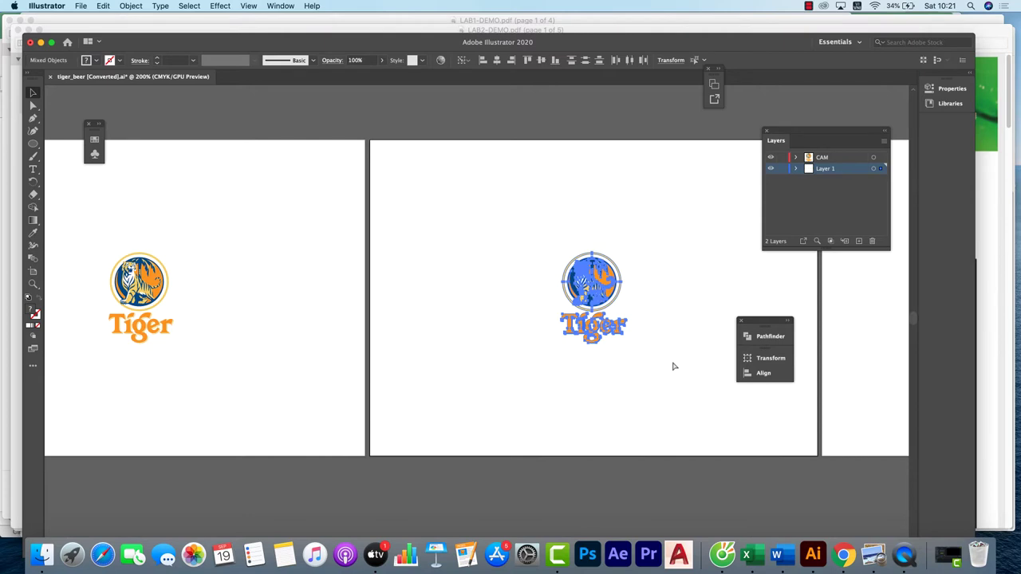
{"action": "key", "text": "Delete"}
- Add a new layer above CAM and rename it as "VANG"
{"action": "left_click", "coordinate": [834, 159]}
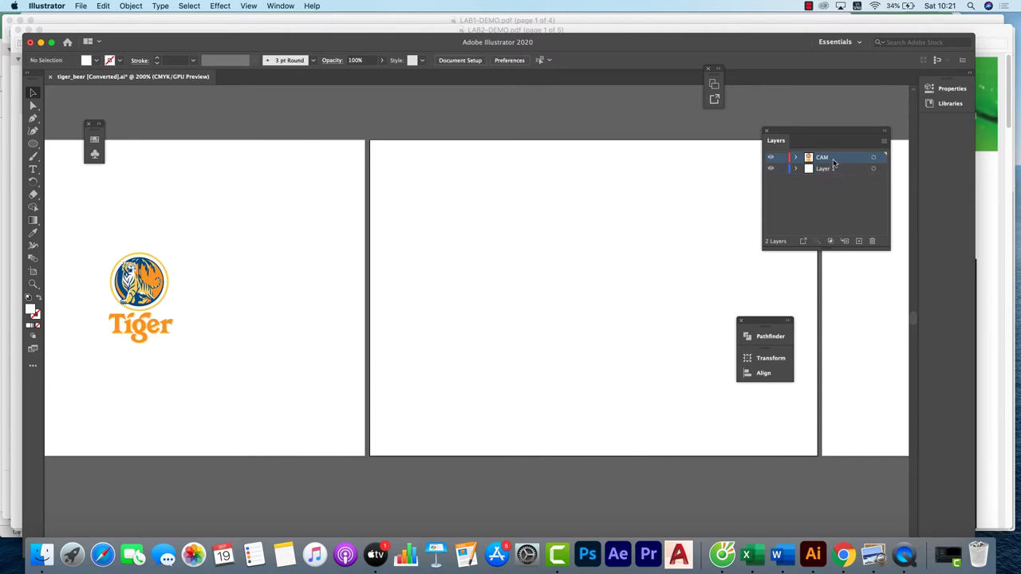
{"action": "left_click", "coordinate": [858, 241]}
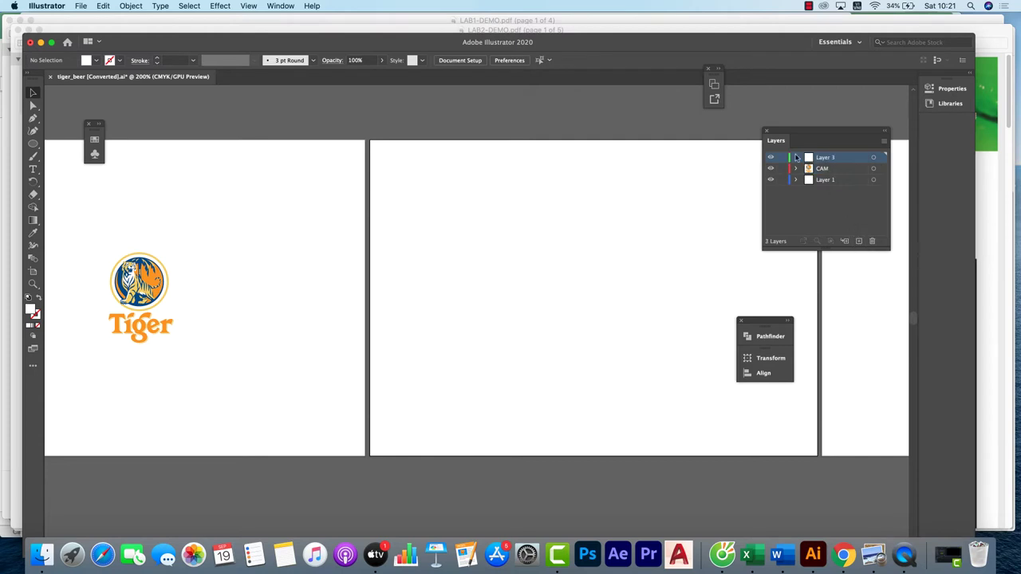
{"action": "scroll", "coordinate": [425, 236], "scroll_direction": "left", "scroll_amount": 2}
{"action": "scroll", "coordinate": [425, 236], "scroll_direction": "left", "scroll_amount": 20}
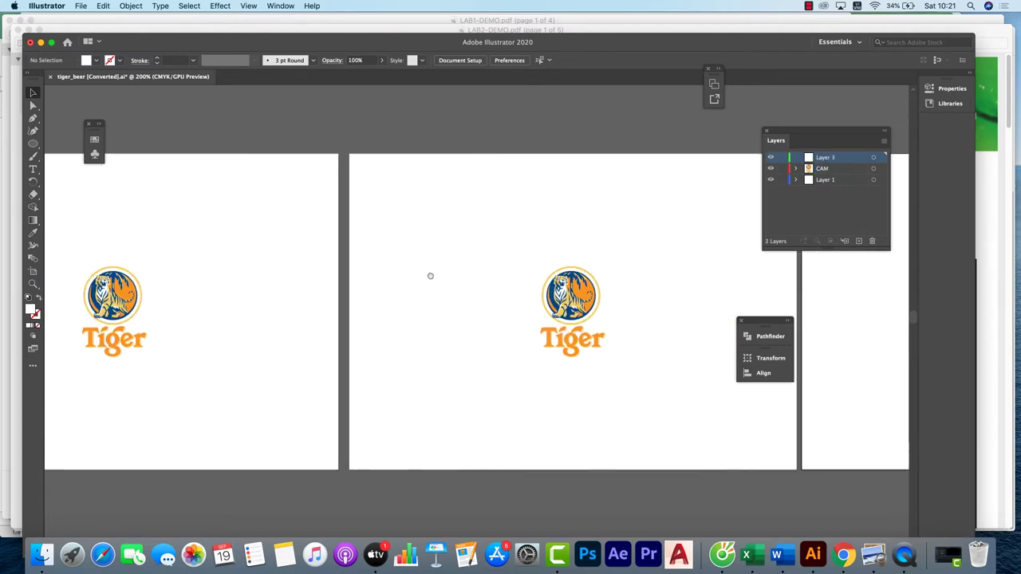
{"action": "scroll", "coordinate": [429, 276], "scroll_direction": "right", "scroll_amount": 20}
{"action": "scroll", "coordinate": [393, 230], "scroll_direction": "up", "scroll_amount": 1}
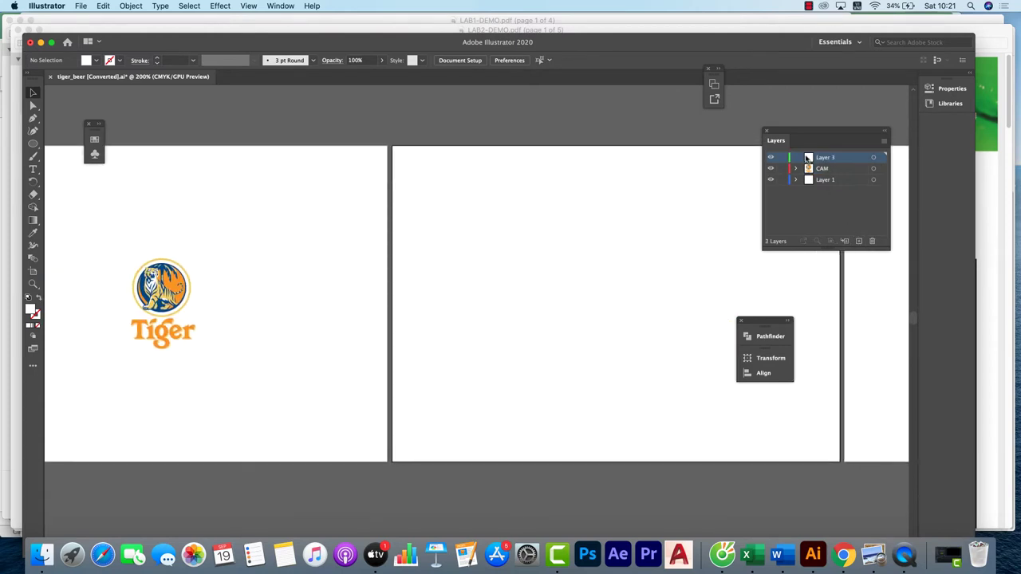
{"action": "left_click_drag", "start_coordinate": [559, 185], "coordinate": [423, 166]}
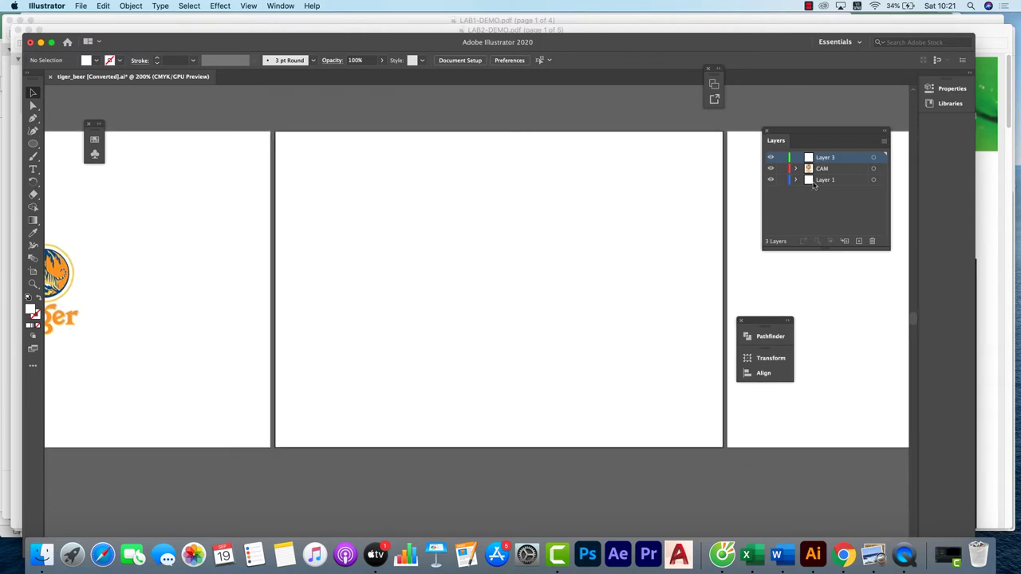
{"action": "double_click", "coordinate": [825, 159]}
{"action": "type", "text": "VANG"}
{"action": "key", "text": "Return"}
- Paste the Tiger logo in place on the VANG layer in the third artboard and deselect it
{"action": "left_click", "coordinate": [98, 8]}
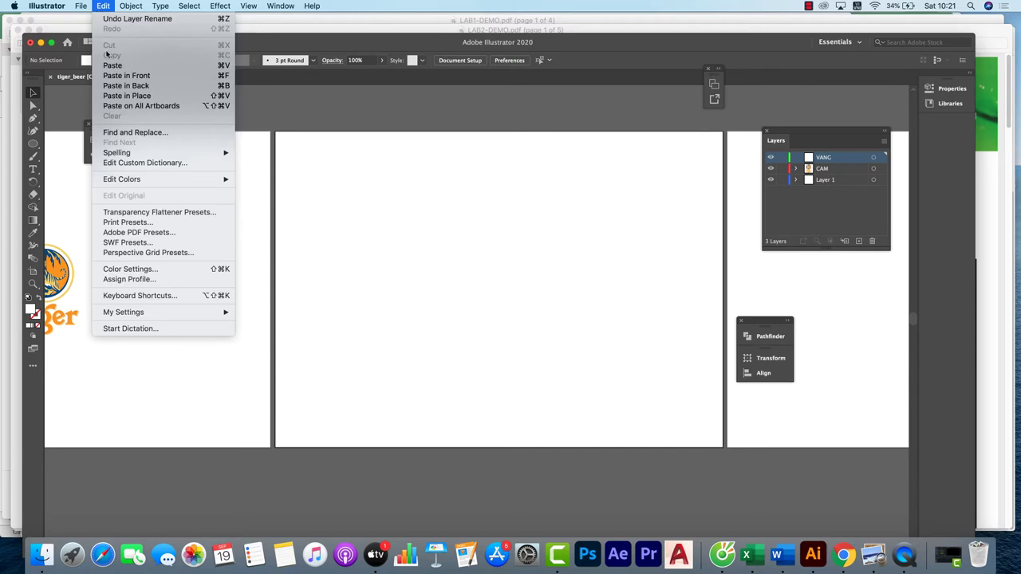
{"action": "left_click", "coordinate": [127, 96]}
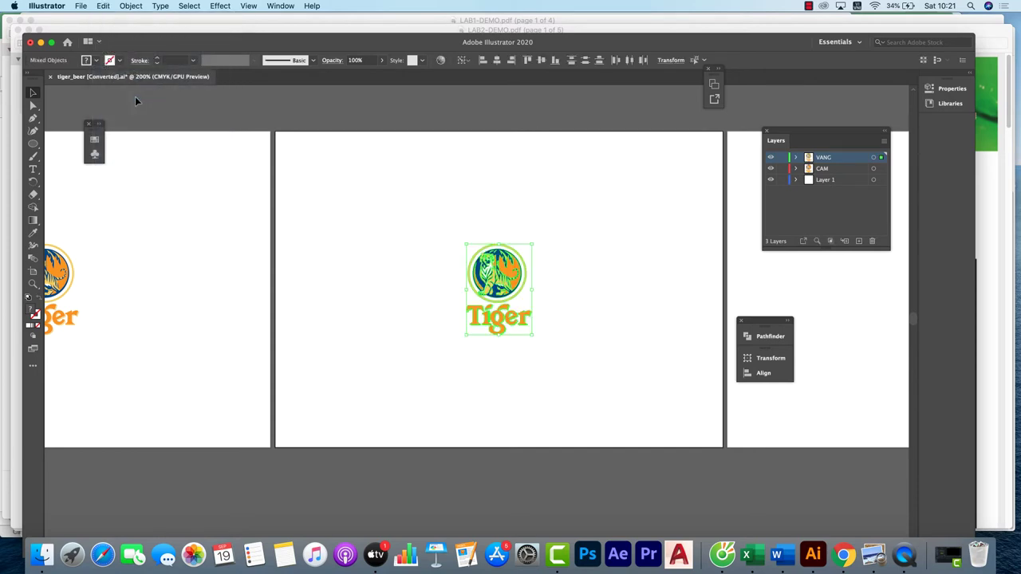
{"action": "left_click", "coordinate": [557, 167]}
- Remove the whole Layer 1 Tiger logo from the fourth artboard
{"action": "left_click_drag", "start_coordinate": [618, 202], "coordinate": [351, 179]}
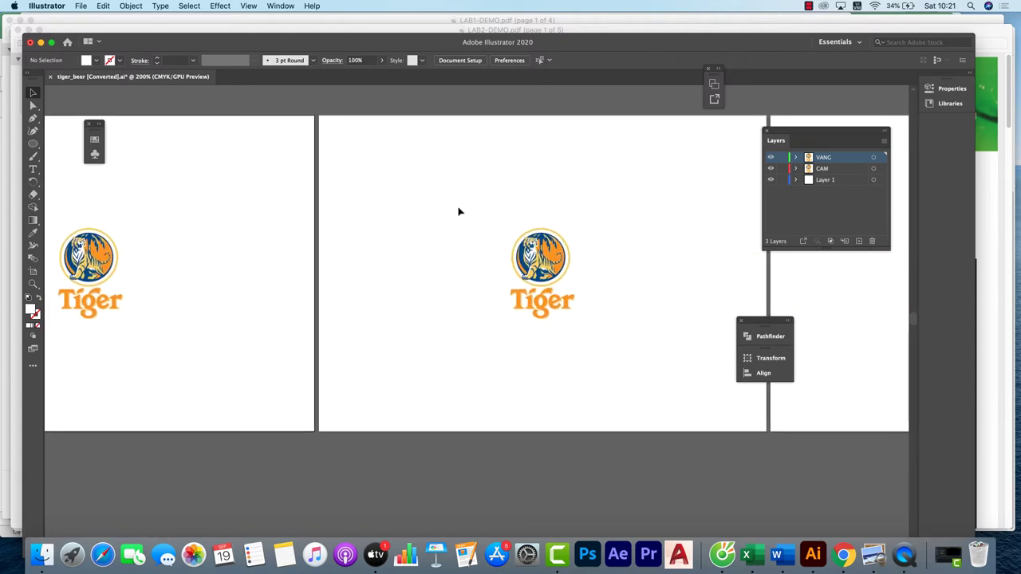
{"action": "left_click_drag", "start_coordinate": [458, 211], "coordinate": [669, 374]}
{"action": "key", "text": "a"}
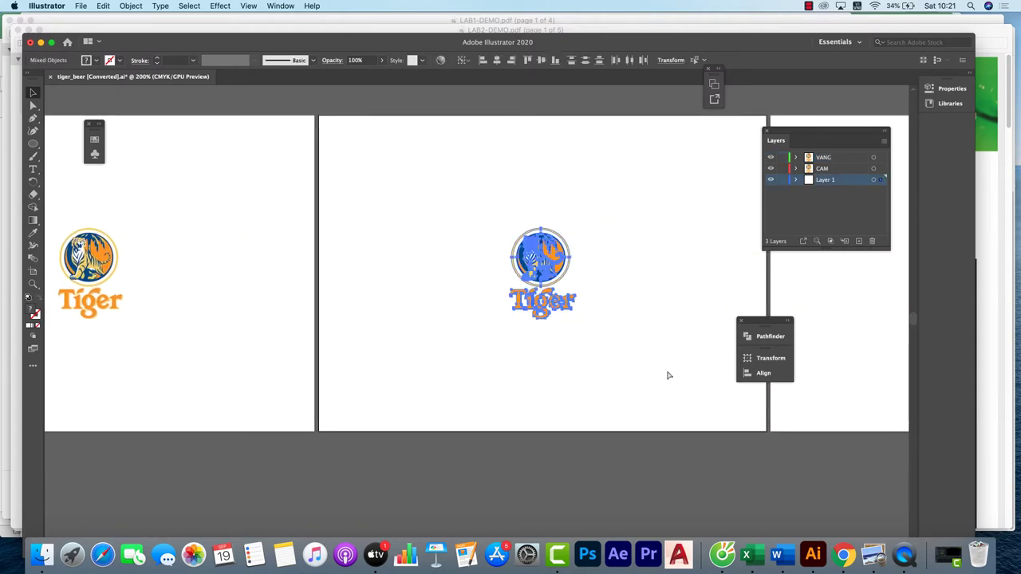
{"action": "key", "text": "Delete"}
- Add a new layer above VANG and rename it as "XANH"
{"action": "left_click", "coordinate": [831, 158]}
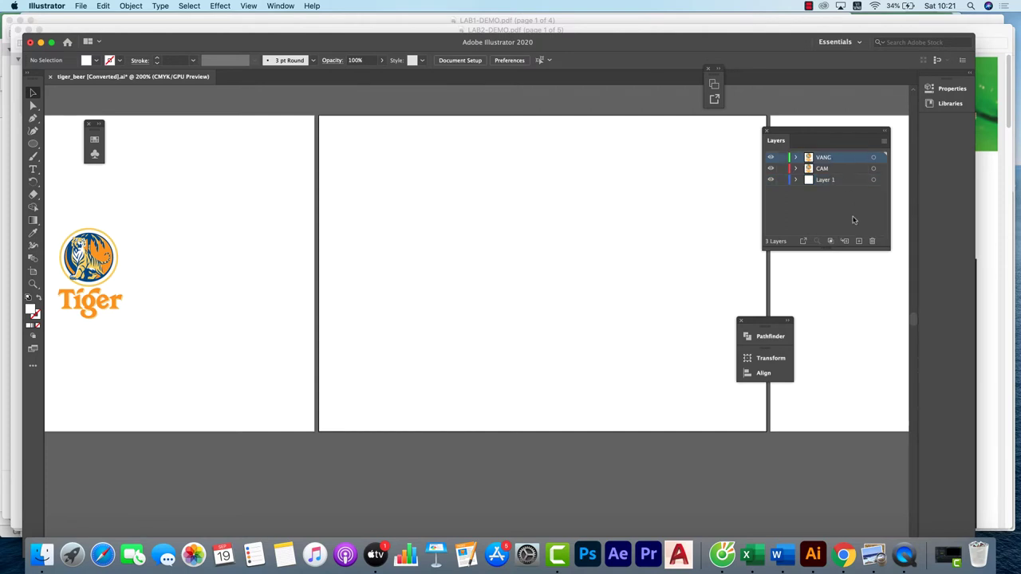
{"action": "left_click", "coordinate": [858, 241]}
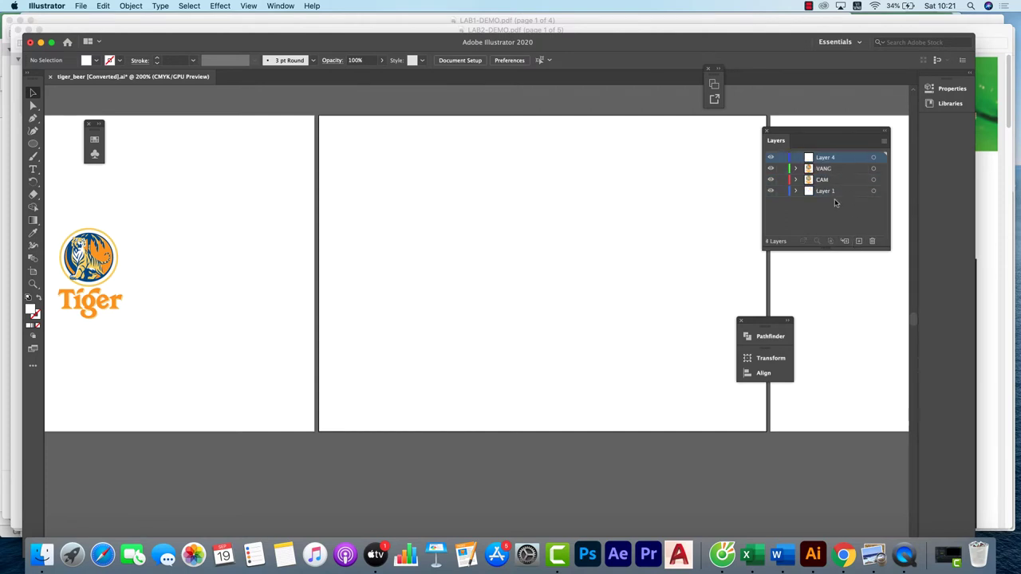
{"action": "double_click", "coordinate": [824, 159]}
{"action": "type", "text": "XANH"}
{"action": "key", "text": "Return"}
- Paste the Tiger logo in place on the XANH layer in the fourth artboard and deselect it
{"action": "left_click", "coordinate": [101, 7]}
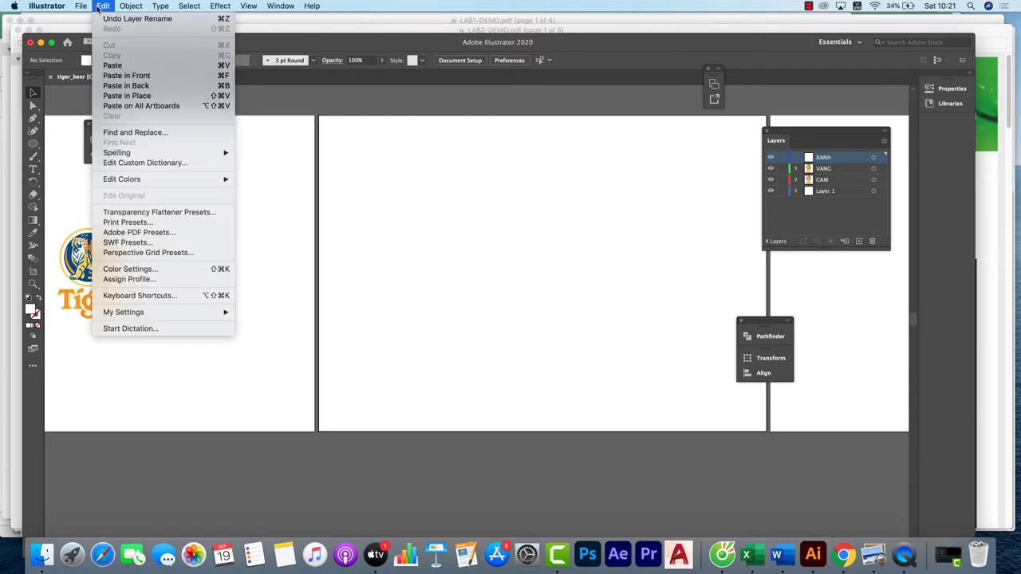
{"action": "left_click", "coordinate": [126, 96]}
{"action": "left_click", "coordinate": [670, 148]}
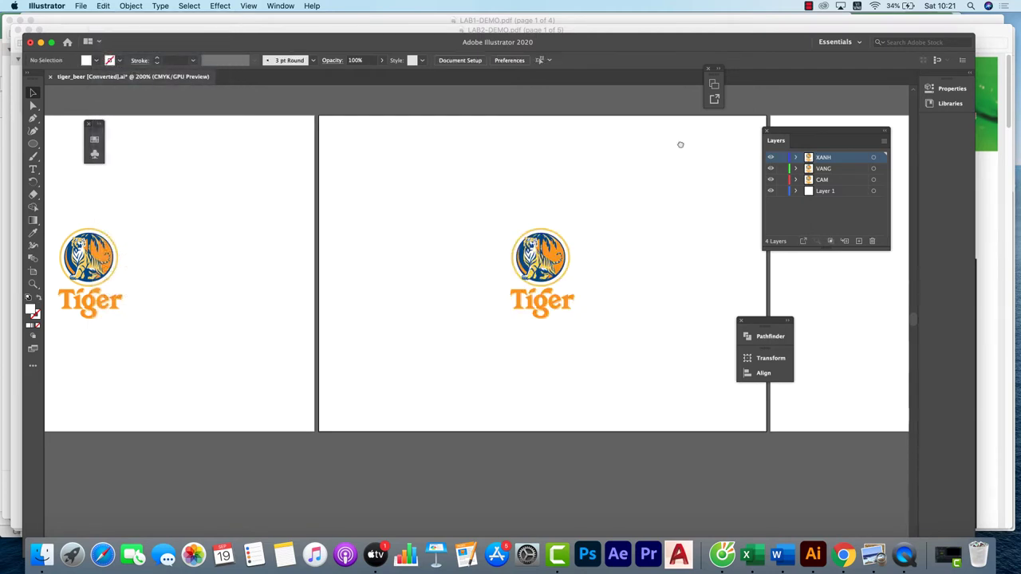
{"action": "scroll", "coordinate": [679, 144], "scroll_direction": "left", "scroll_amount": 3}
{"action": "scroll", "coordinate": [524, 179], "scroll_direction": "right", "scroll_amount": 2}
{"action": "left_click_drag", "start_coordinate": [463, 196], "coordinate": [609, 346]}
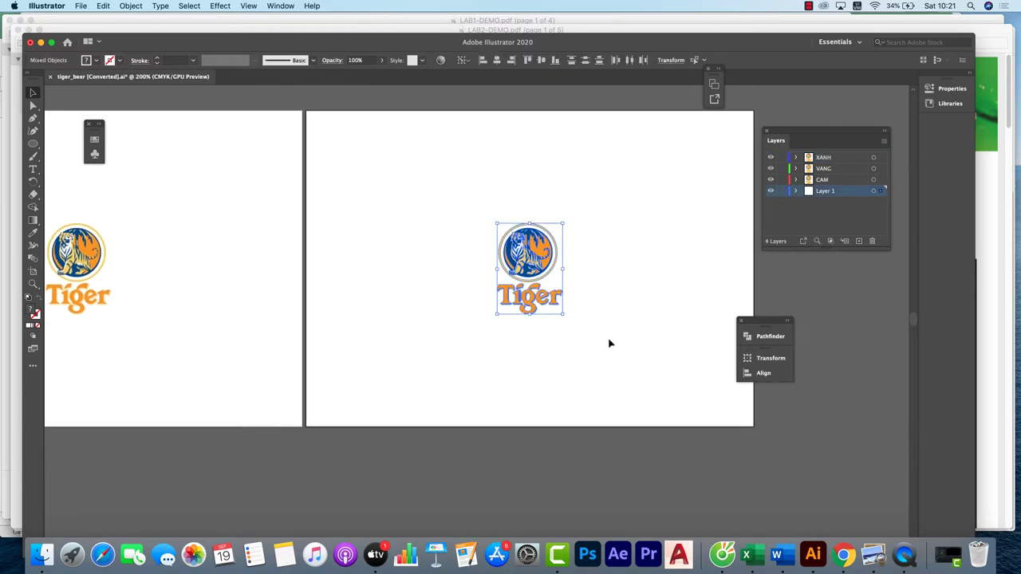
{"action": "key", "text": "Delete"}
{"action": "left_click", "coordinate": [99, 6]}
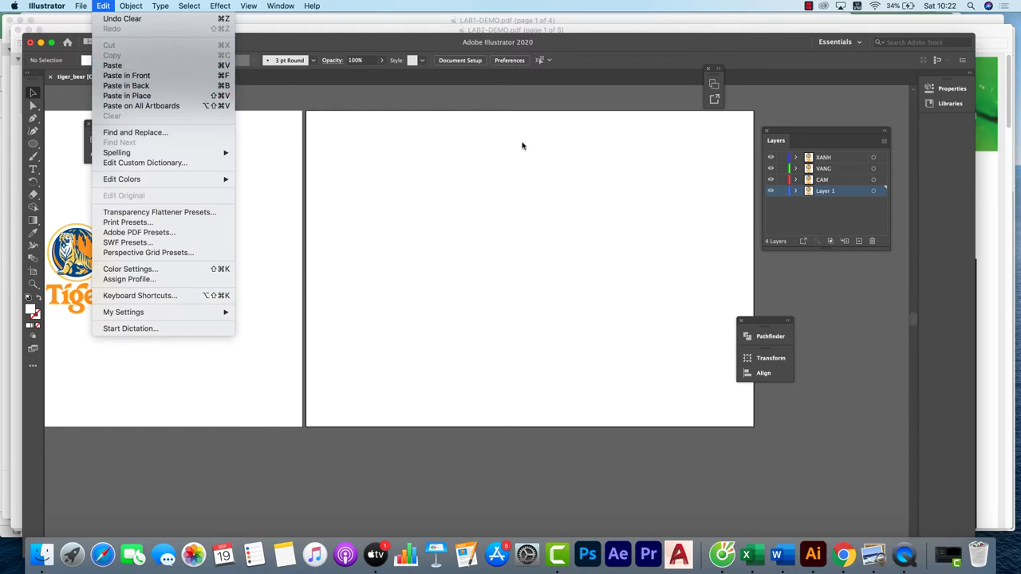
{"action": "left_click", "coordinate": [859, 242]}
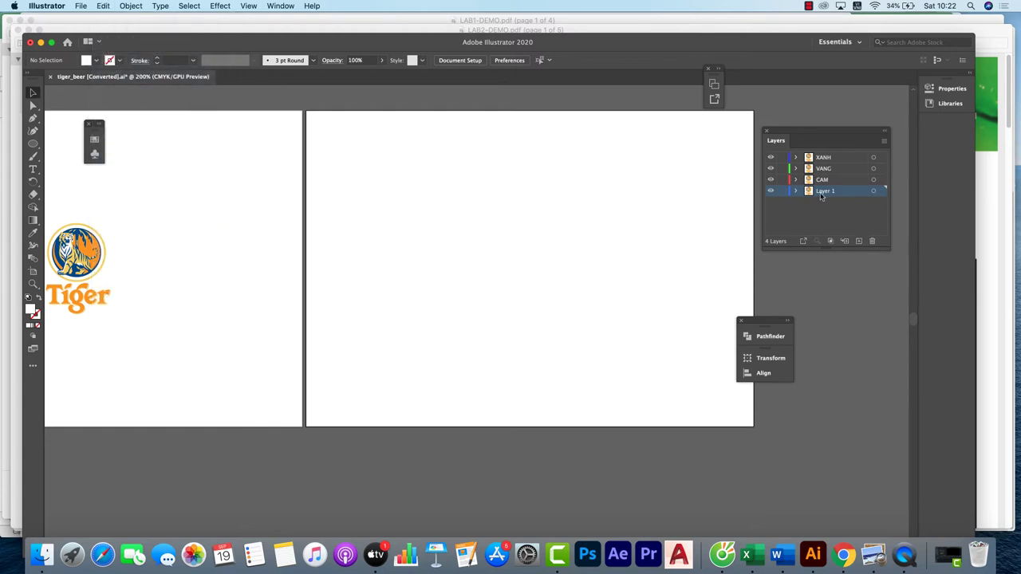
{"action": "key", "text": "super+v"}
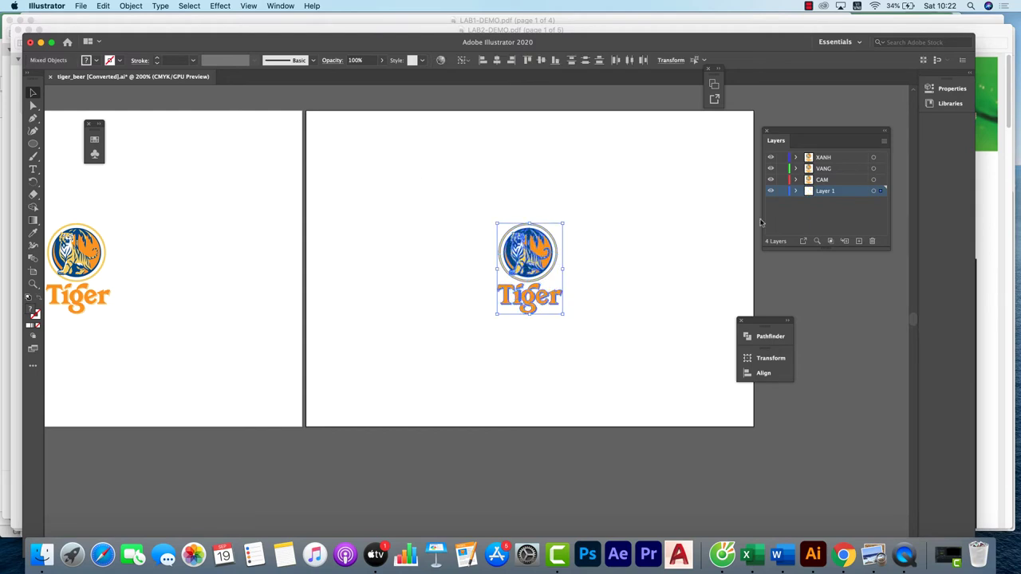
- Add a new layer above XANH and rename it as "TRANG"
{"action": "left_click", "coordinate": [841, 156]}
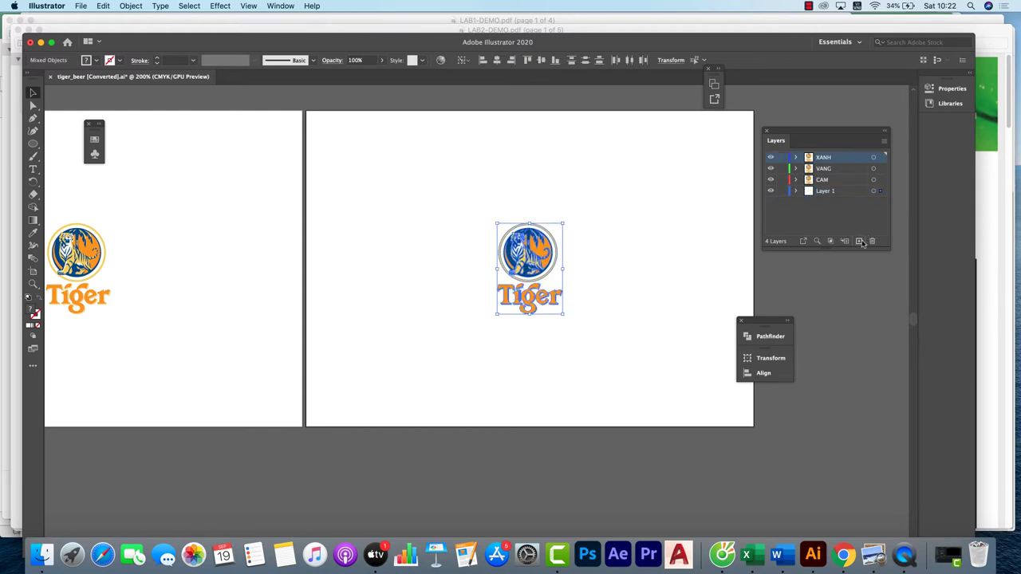
{"action": "left_click", "coordinate": [859, 241]}
{"action": "double_click", "coordinate": [823, 158]}
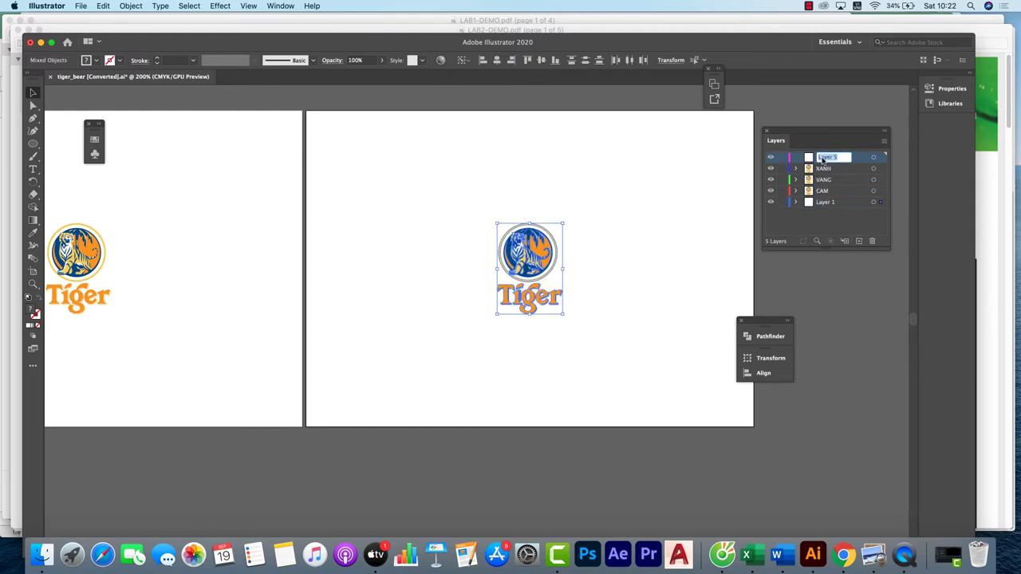
{"action": "type", "text": "TRANG"}
{"action": "key", "text": "Return"}
- Cut the Tiger logo in the fifth artboard from Layer 1, paste it in place on the TRANG layer and deselect it
{"action": "left_click_drag", "start_coordinate": [466, 204], "coordinate": [612, 338]}
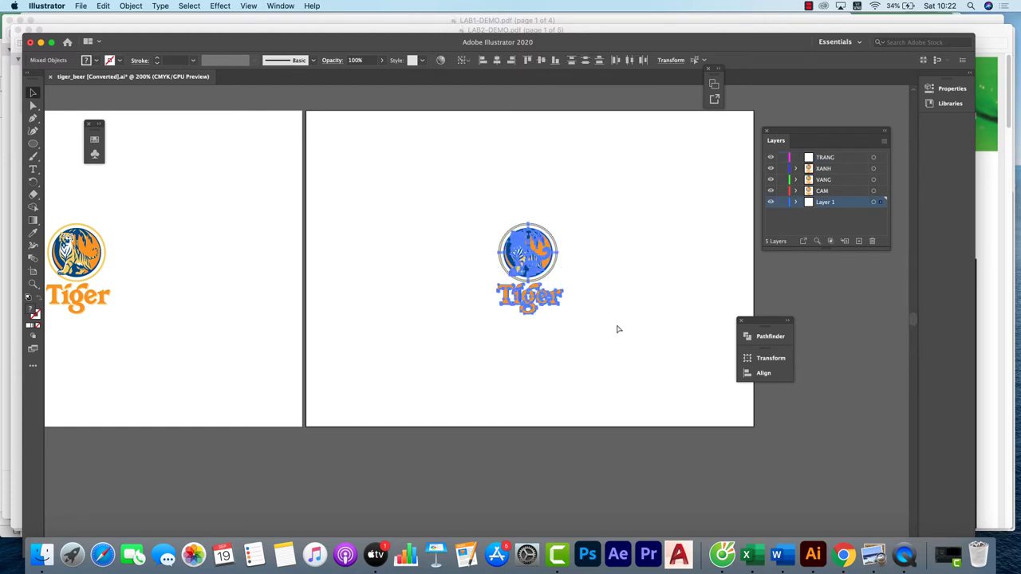
{"action": "key", "text": "Delete"}
{"action": "left_click", "coordinate": [830, 158]}
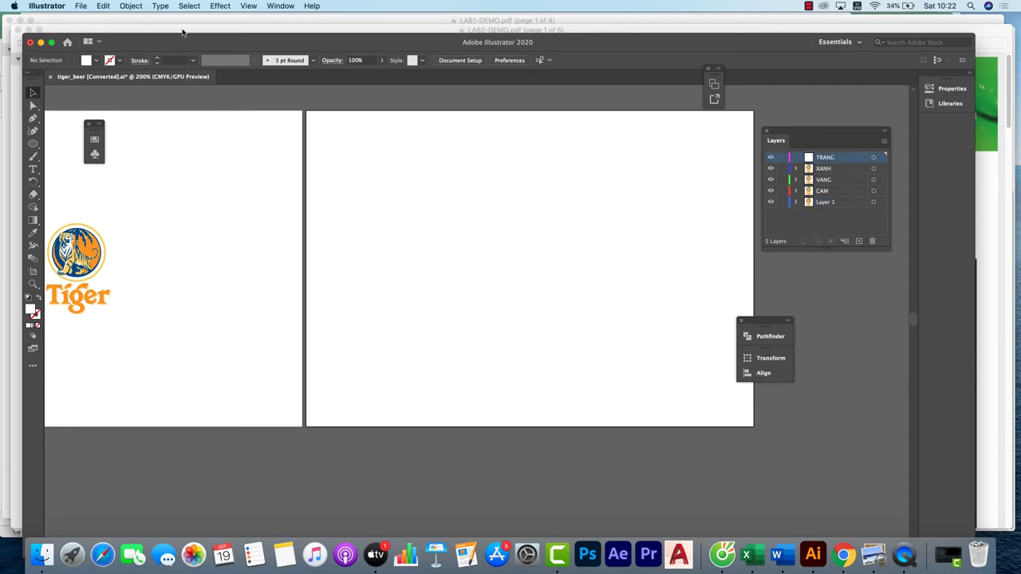
{"action": "left_click", "coordinate": [110, 6]}
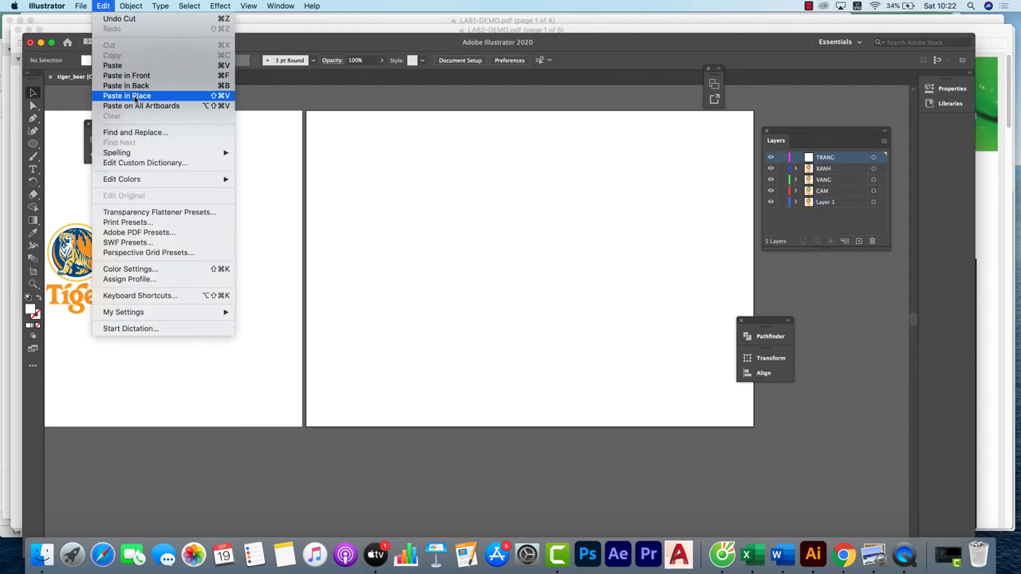
{"action": "left_click", "coordinate": [128, 96]}
{"action": "left_click", "coordinate": [499, 168]}
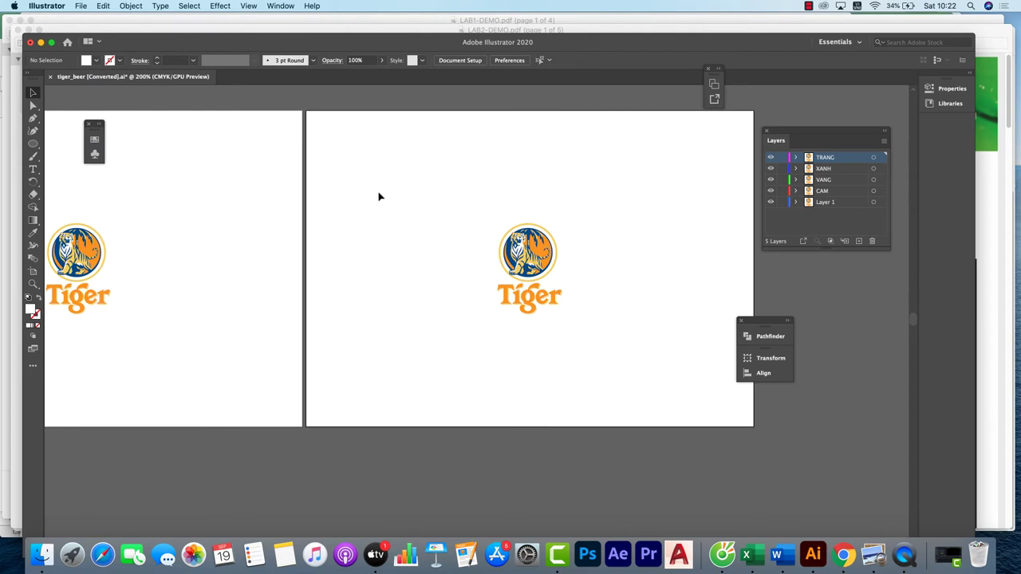
- Examine the original Tiger logo in the first artboard and its layer, switching Layer 1's visibility and lock on and off
{"action": "left_click_drag", "start_coordinate": [363, 225], "coordinate": [564, 220]}
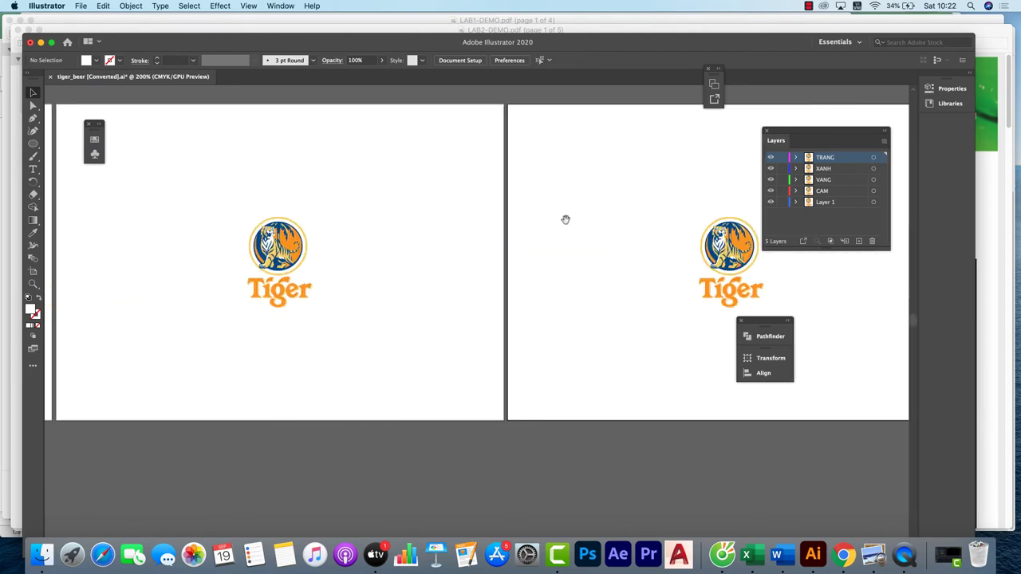
{"action": "scroll", "coordinate": [695, 233], "scroll_direction": "right", "scroll_amount": 5}
{"action": "scroll", "coordinate": [607, 226], "scroll_direction": "left", "scroll_amount": 5}
{"action": "scroll", "coordinate": [654, 237], "scroll_direction": "down", "scroll_amount": 1}
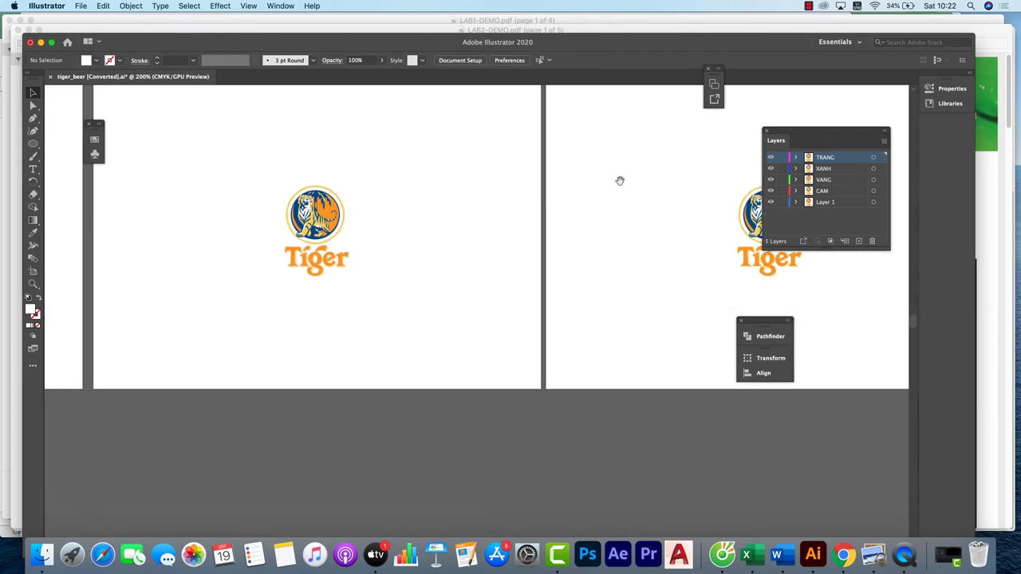
{"action": "scroll", "coordinate": [622, 204], "scroll_direction": "right", "scroll_amount": 5}
{"action": "scroll", "coordinate": [615, 232], "scroll_direction": "left", "scroll_amount": 5}
{"action": "scroll", "coordinate": [319, 176], "scroll_direction": "right", "scroll_amount": 1}
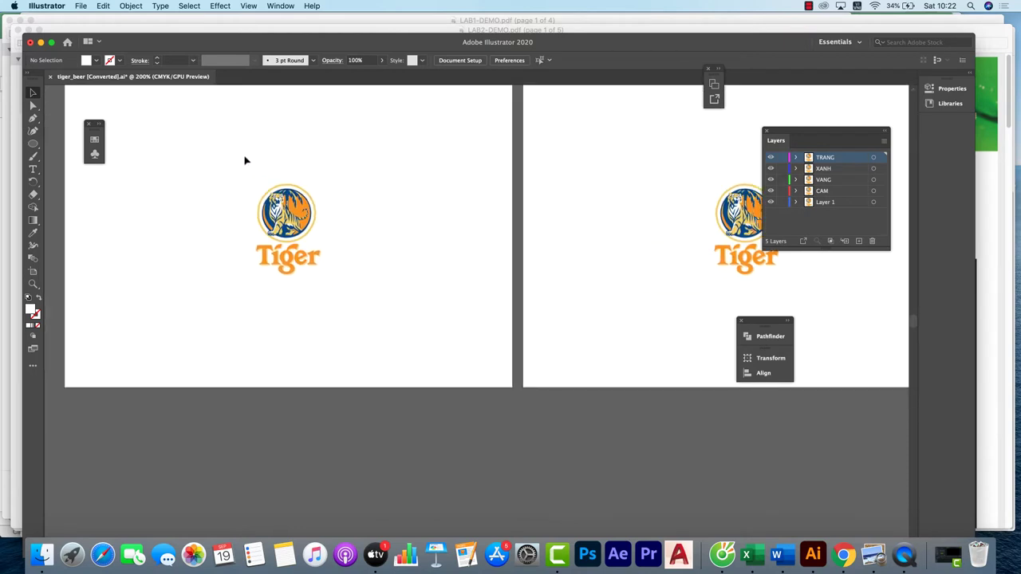
{"action": "left_click_drag", "start_coordinate": [236, 156], "coordinate": [369, 311]}
{"action": "mouse_move", "coordinate": [183, 187]}
{"action": "left_mouse_down"}
{"action": "mouse_move", "coordinate": [585, 240]}
{"action": "mouse_move", "coordinate": [275, 202]}
{"action": "left_mouse_up"}
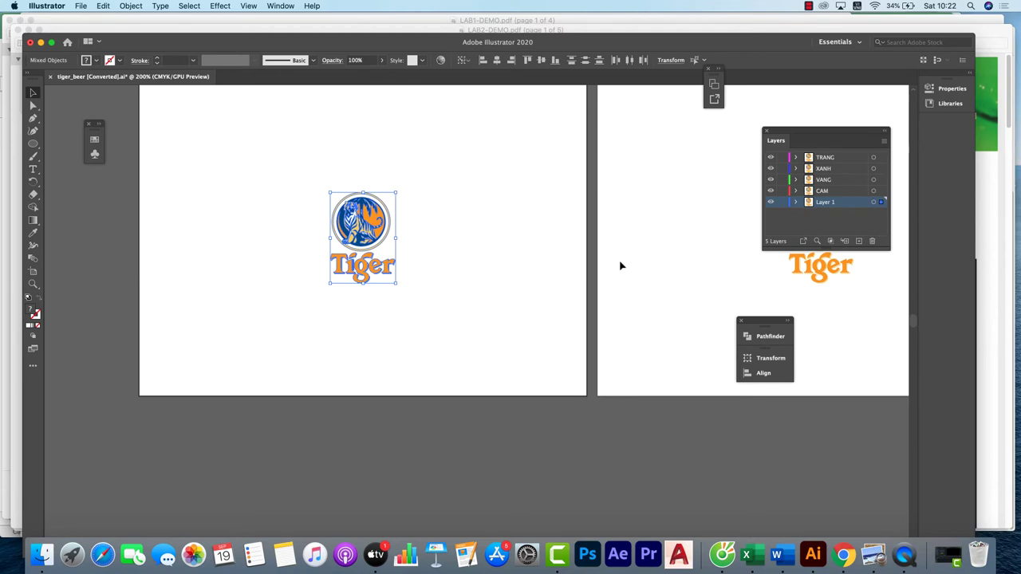
{"action": "key", "text": "F7"}
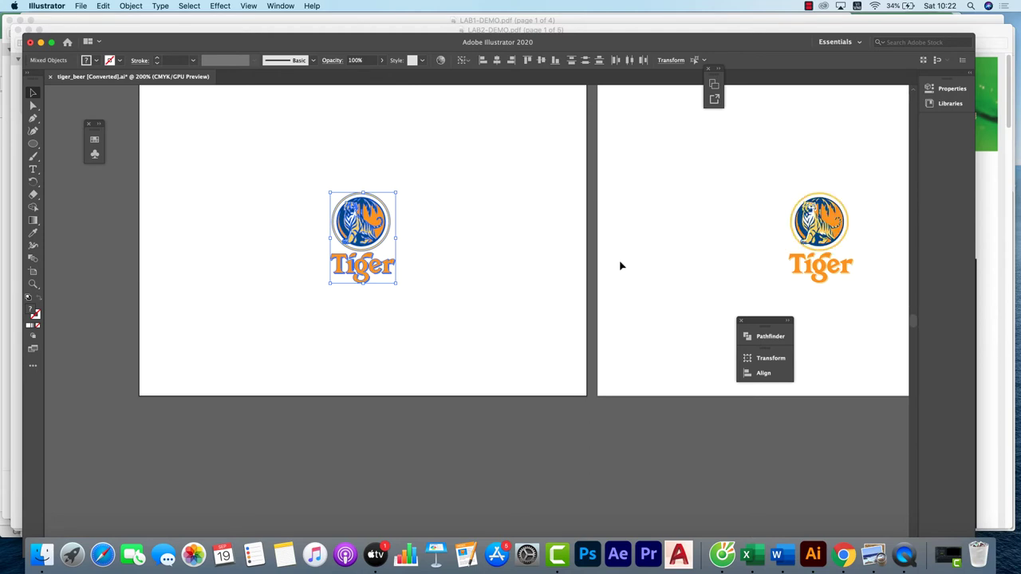
{"action": "key", "text": "F7"}
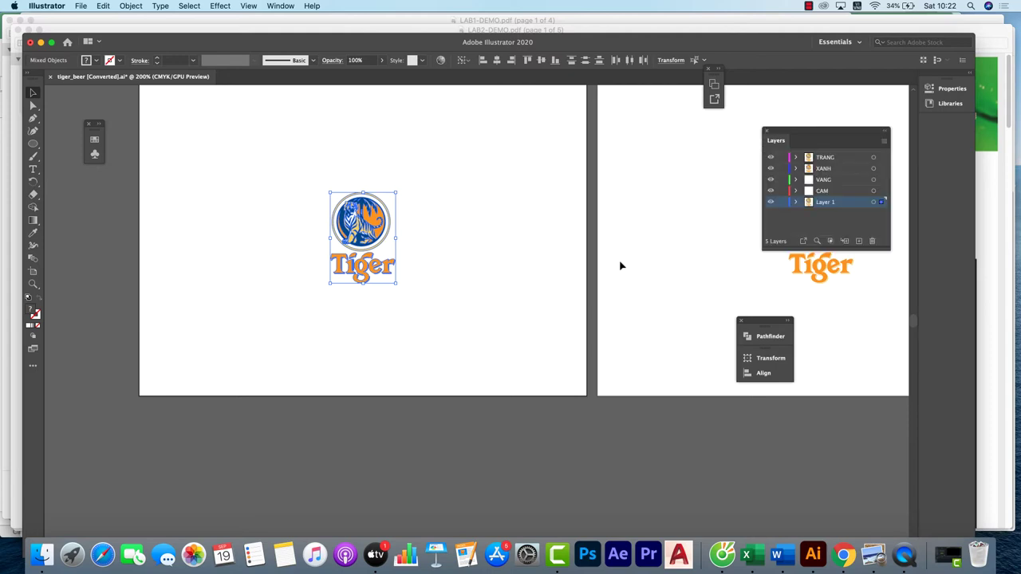
{"action": "left_click", "coordinate": [771, 202]}
{"action": "left_click", "coordinate": [772, 203]}
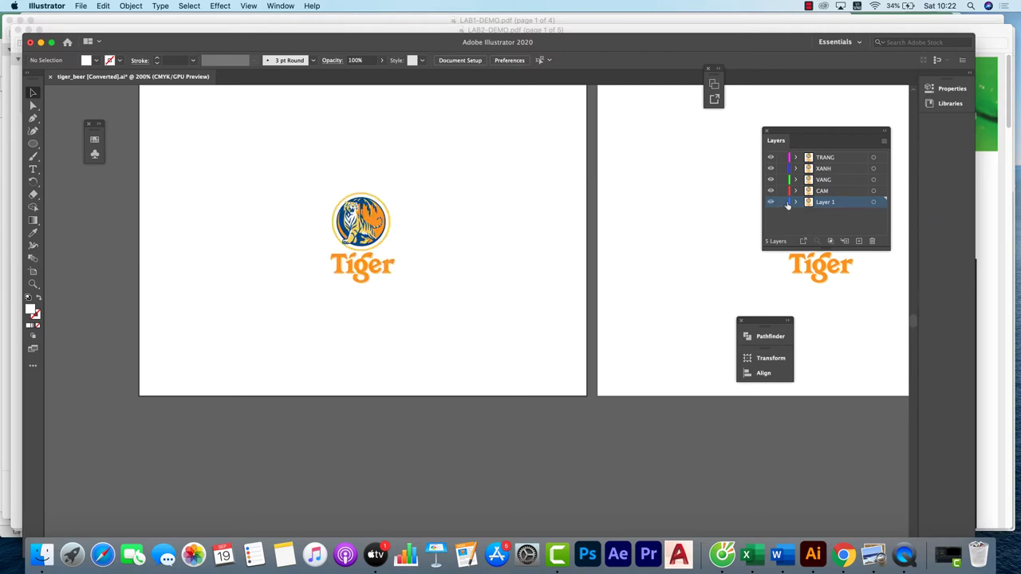
{"action": "left_click", "coordinate": [785, 203]}
{"action": "left_click", "coordinate": [782, 203]}
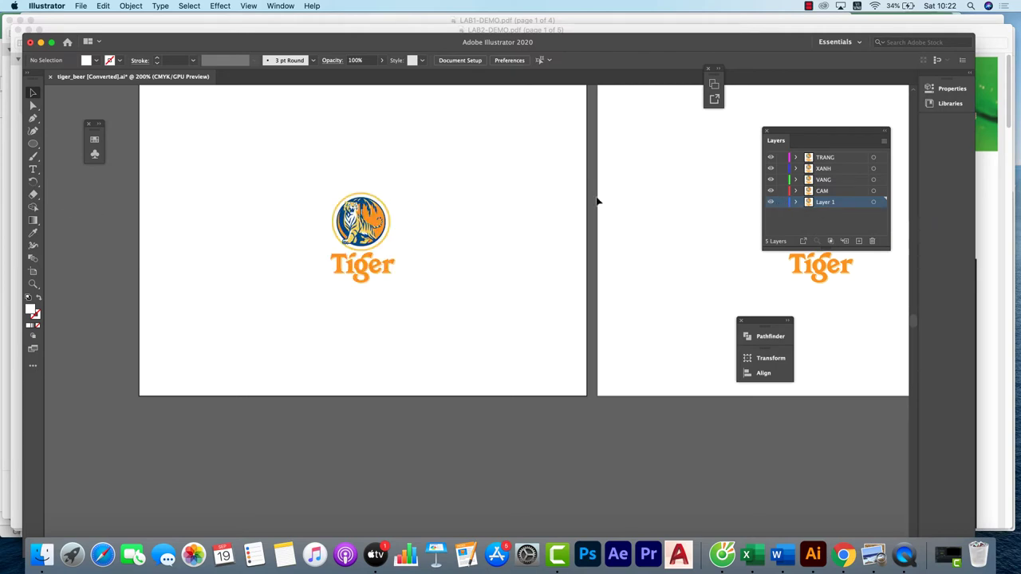
- Add the text "FILE GỐC" below the first artboard's logo on Layer 1, scale it to about 27.5 pt and deselect it
{"action": "left_click", "coordinate": [32, 170]}
{"action": "left_click", "coordinate": [295, 320]}
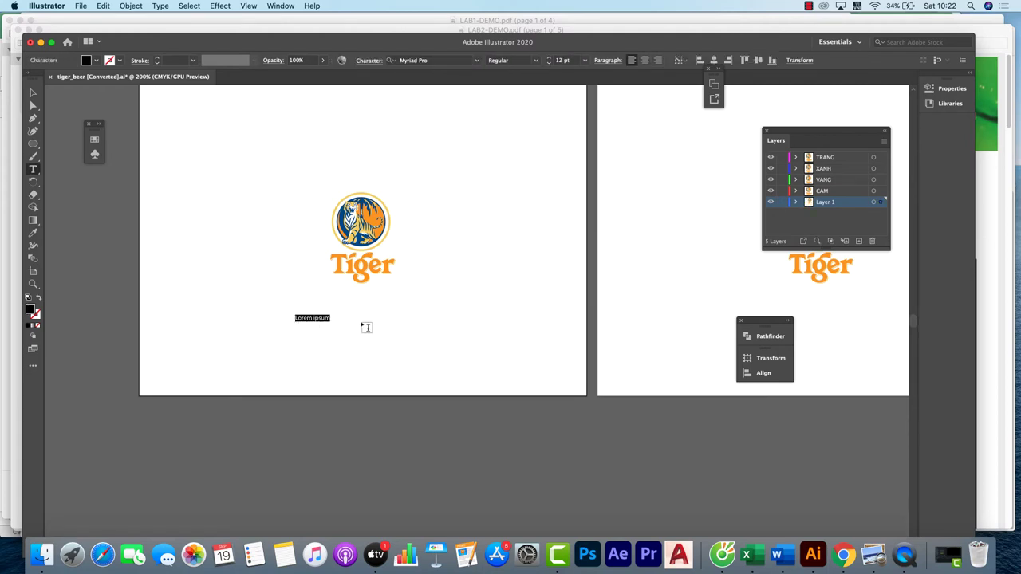
{"action": "type", "text": "FILE GỐC"}
{"action": "key", "text": "Escape"}
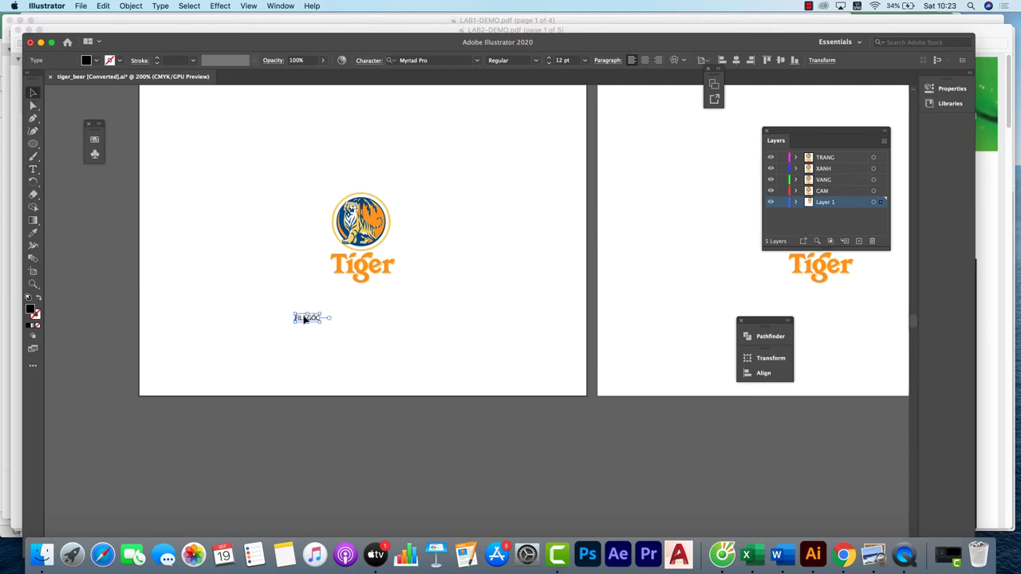
{"action": "left_click_drag", "start_coordinate": [320, 322], "coordinate": [373, 315]}
{"action": "left_click_drag", "start_coordinate": [510, 209], "coordinate": [262, 223]}
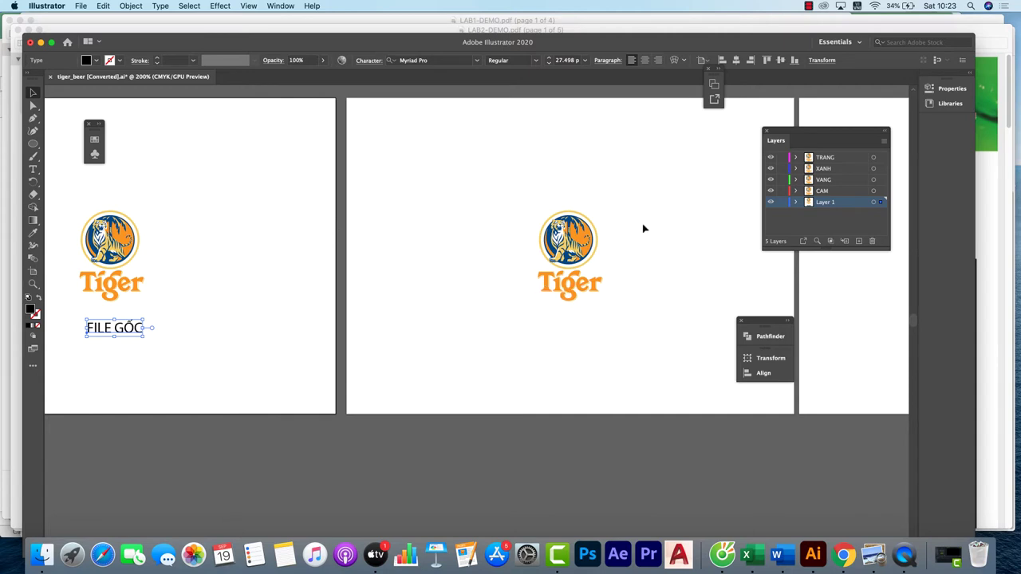
{"action": "left_click", "coordinate": [642, 193]}
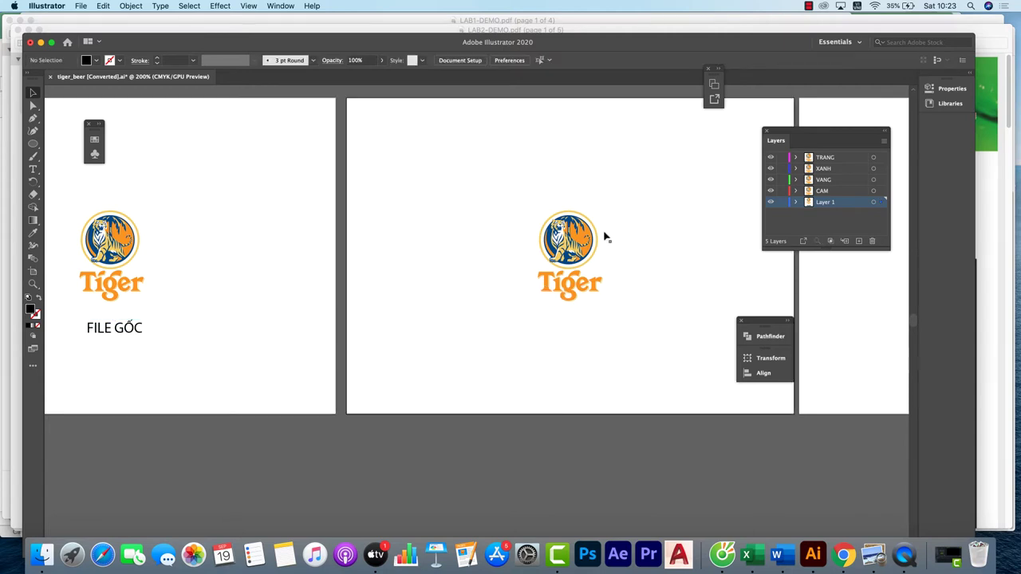
- Duplicate the "FILE GỐC" label to the same place below the Tiger logo in the second artboard
{"action": "left_click", "coordinate": [124, 317]}
{"action": "left_click_drag", "start_coordinate": [115, 327], "coordinate": [572, 338]}
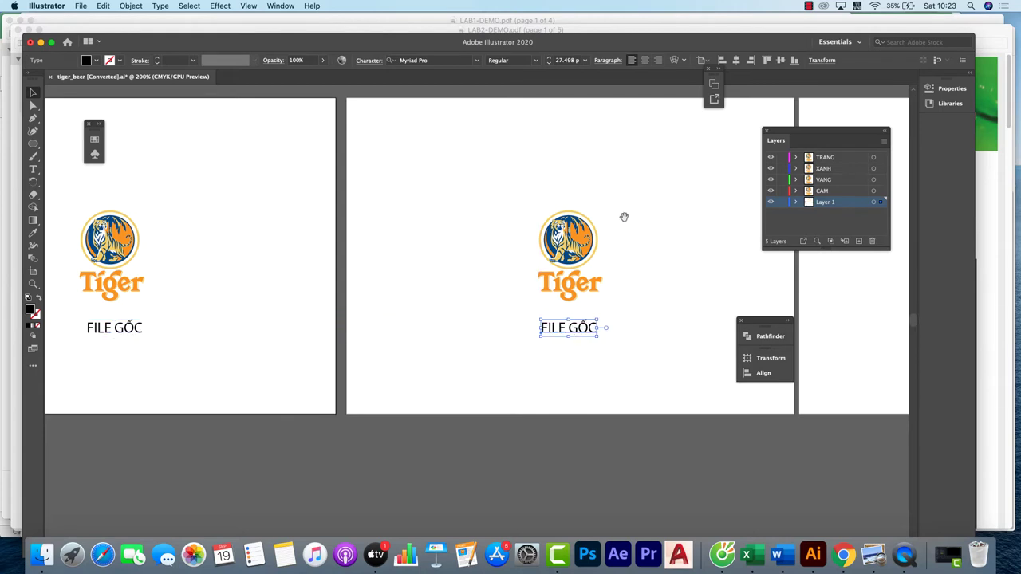
{"action": "left_click_drag", "start_coordinate": [622, 216], "coordinate": [522, 216]}
- Make CAM the active layer, lock Layer 1, and check that the second artboard's logo can still be selected
{"action": "left_click", "coordinate": [829, 193]}
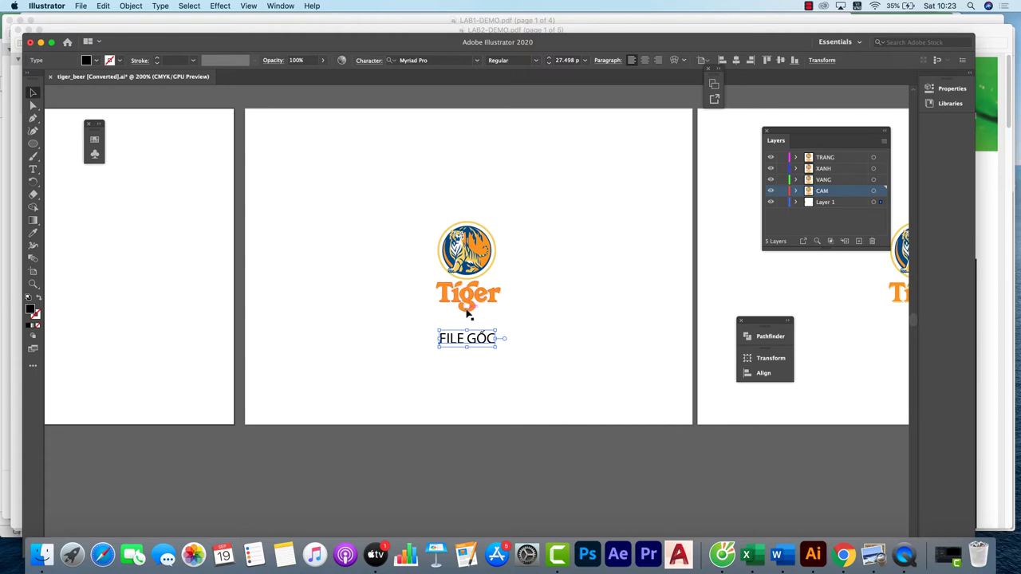
{"action": "left_click", "coordinate": [782, 202]}
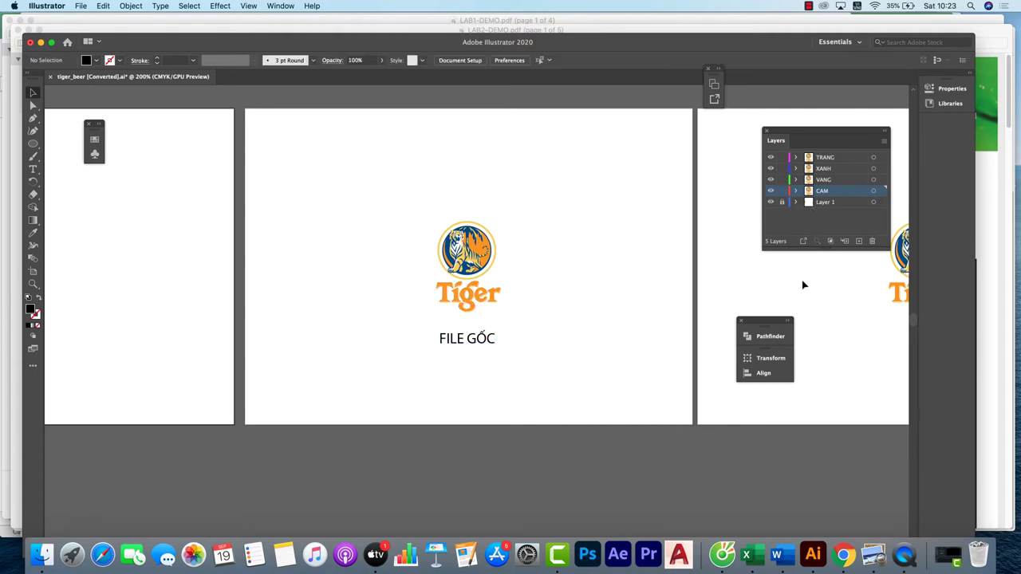
{"action": "scroll", "coordinate": [434, 197], "scroll_direction": "right", "scroll_amount": 5}
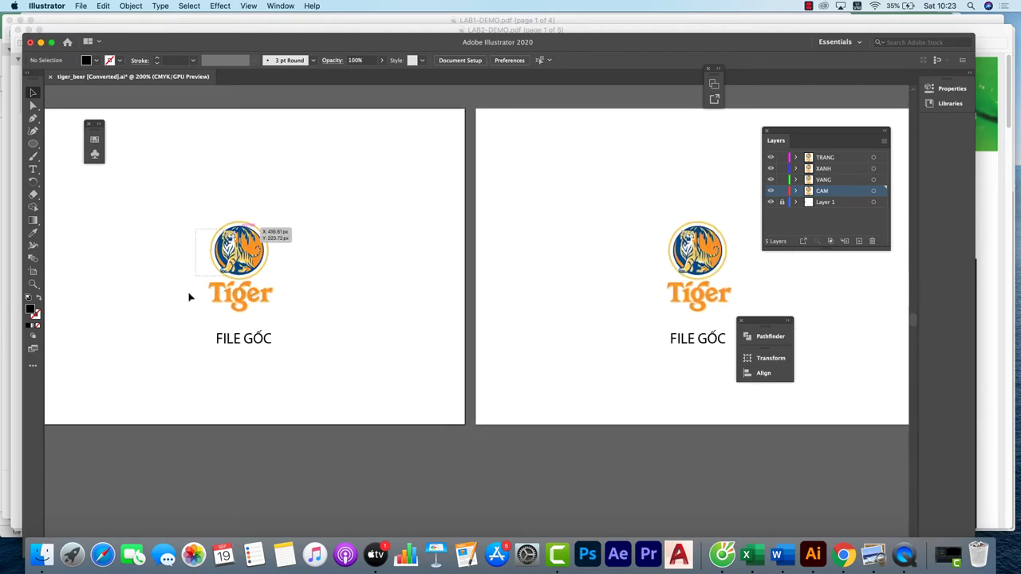
{"action": "scroll", "coordinate": [588, 199], "scroll_direction": "right", "scroll_amount": 3}
{"action": "left_click", "coordinate": [626, 300]}
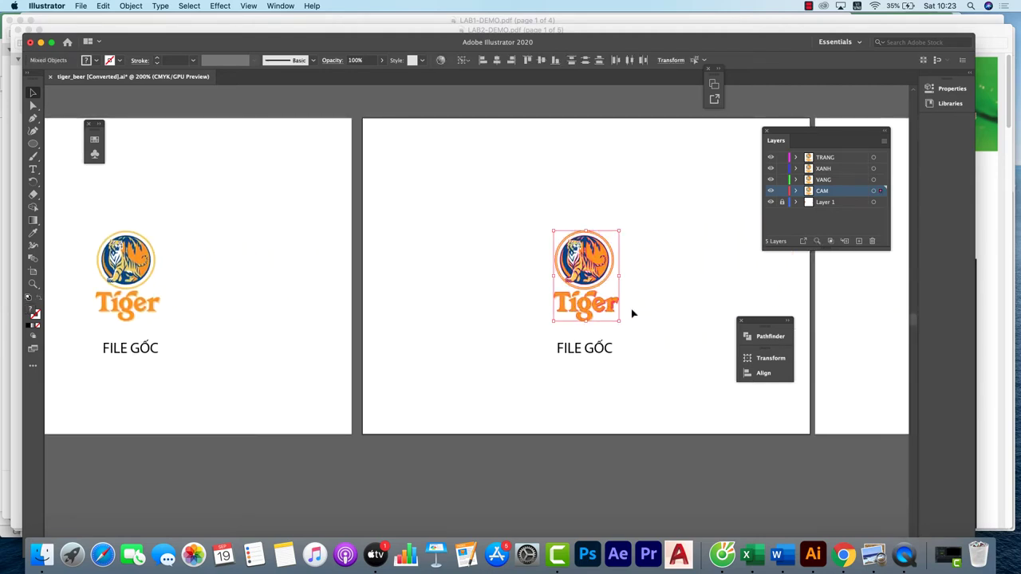
{"action": "left_click", "coordinate": [656, 233]}
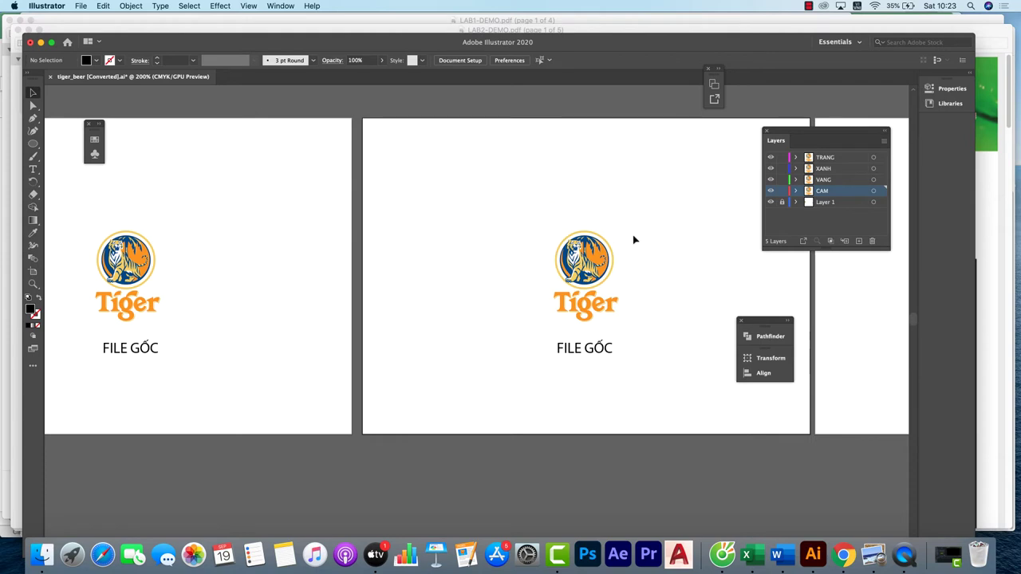
- Lock the Tiger logos in the third, fourth and fifth artboards on the VANG, XANH and TRANG layers
{"action": "scroll", "coordinate": [630, 219], "scroll_direction": "right", "scroll_amount": 5}
{"action": "key", "text": "super+1"}
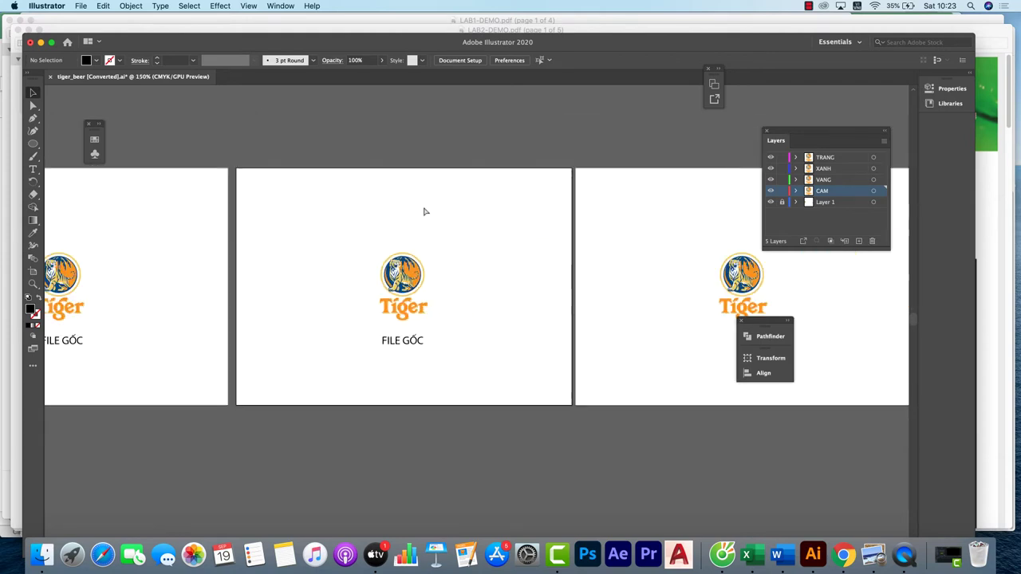
{"action": "scroll", "coordinate": [440, 207], "scroll_direction": "right", "scroll_amount": 2}
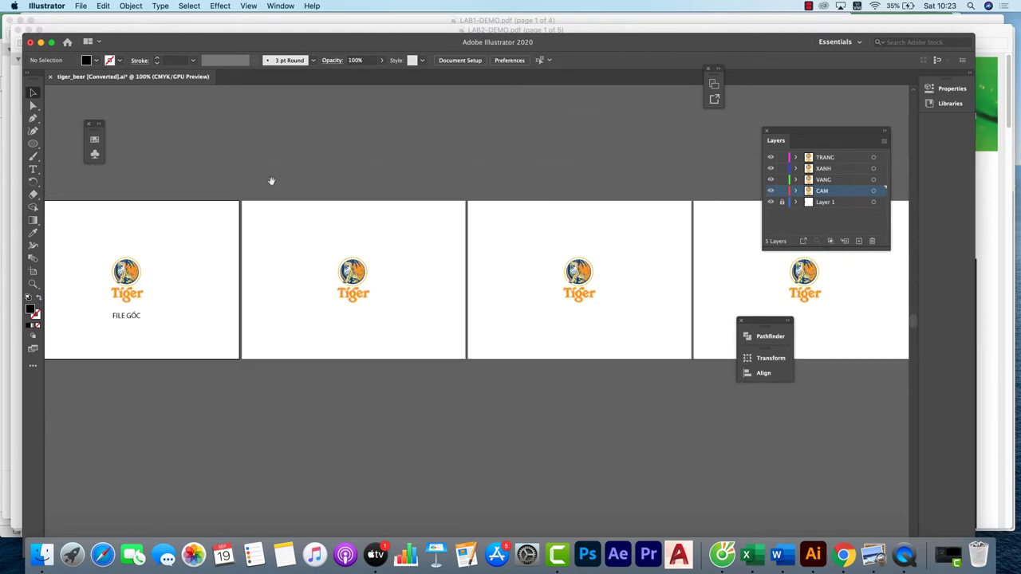
{"action": "left_click_drag", "start_coordinate": [276, 223], "coordinate": [833, 314]}
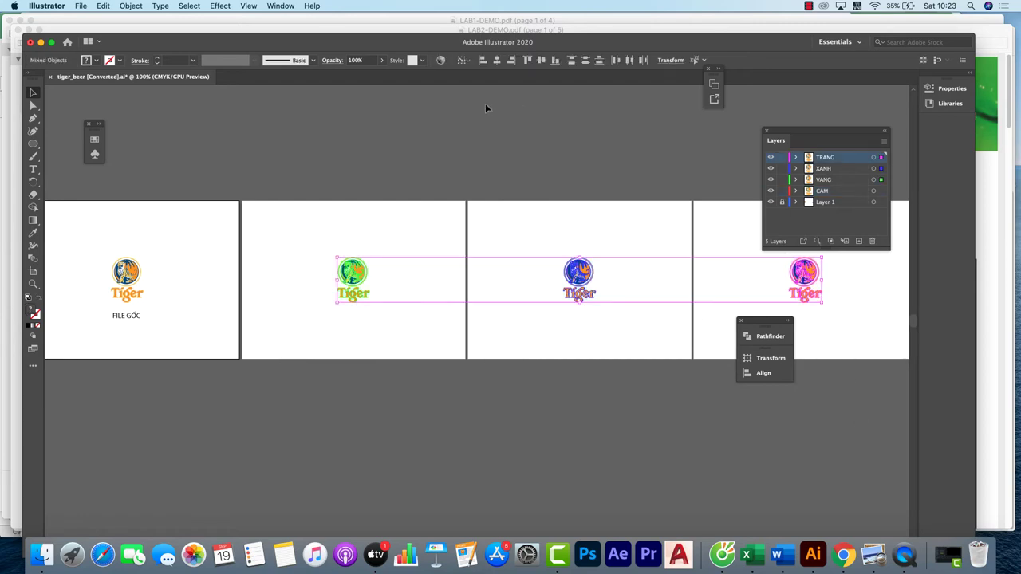
{"action": "left_click", "coordinate": [137, 11]}
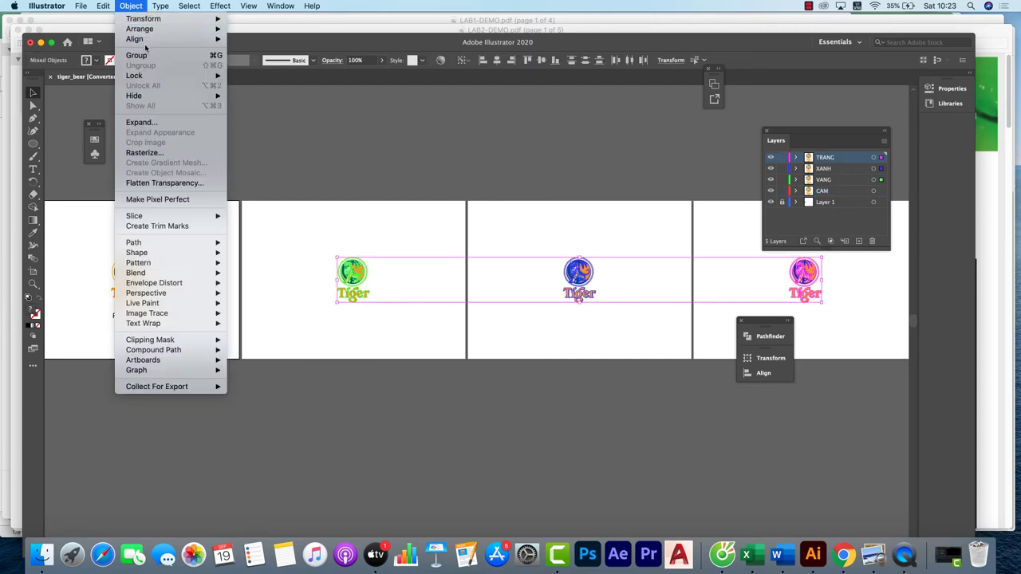
{"action": "mouse_move", "coordinate": [150, 77]}
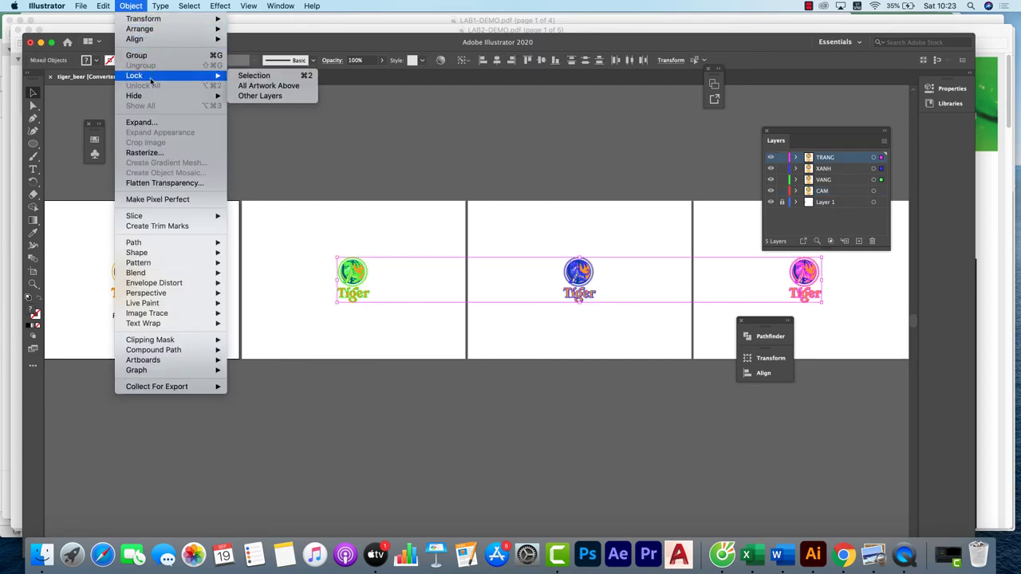
{"action": "left_click", "coordinate": [254, 76]}
- Examine the Tiger logo and "FILE GỐC" label on the second artboard up close
{"action": "scroll", "coordinate": [303, 172], "scroll_direction": "down", "scroll_amount": 3}
{"action": "scroll", "coordinate": [303, 171], "scroll_direction": "left", "scroll_amount": 3}
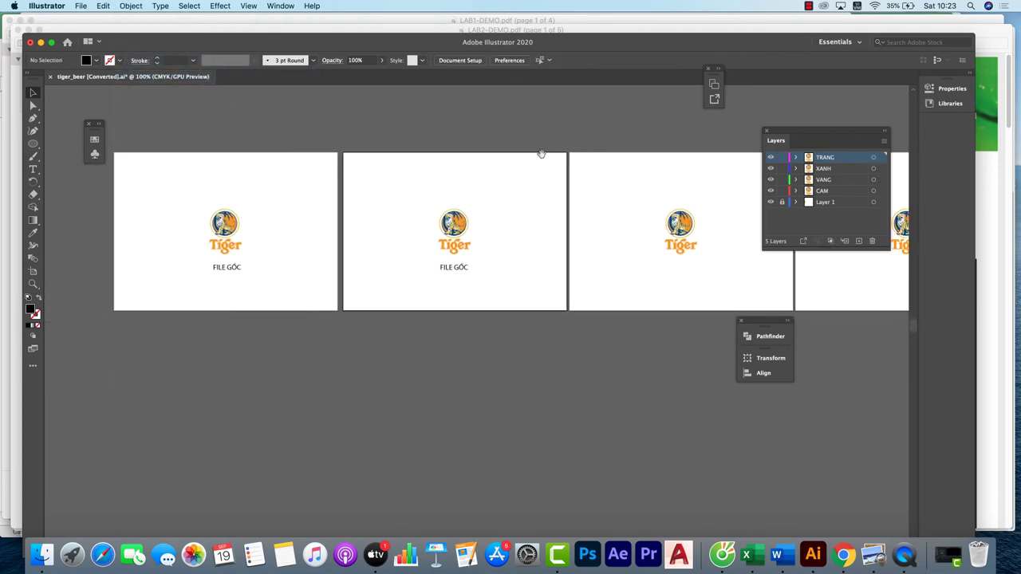
{"action": "scroll", "coordinate": [540, 153], "scroll_direction": "left", "scroll_amount": 3}
{"action": "scroll", "coordinate": [540, 153], "scroll_direction": "down", "scroll_amount": 1}
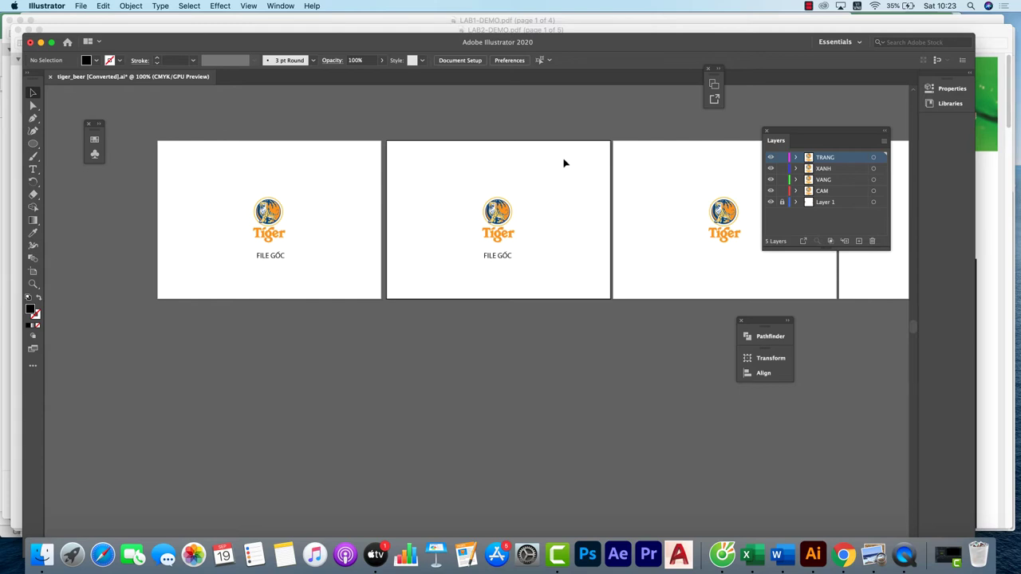
{"action": "key", "text": "super+equal"}
{"action": "key", "text": "super+equal"}
{"action": "key", "text": "super+equal"}
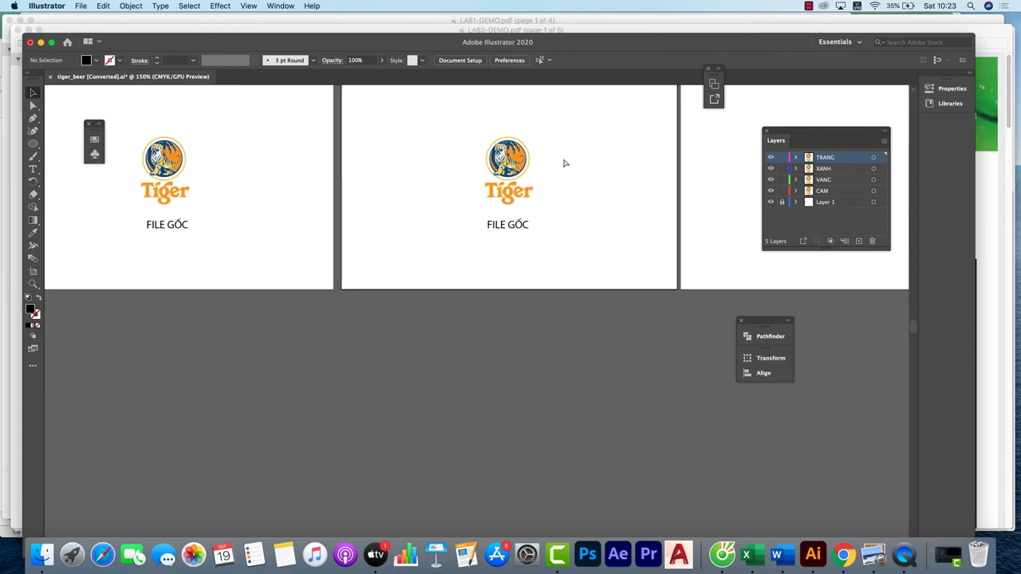
{"action": "scroll", "coordinate": [574, 149], "scroll_direction": "up", "scroll_amount": 5}
{"action": "scroll", "coordinate": [574, 149], "scroll_direction": "right", "scroll_amount": 4}
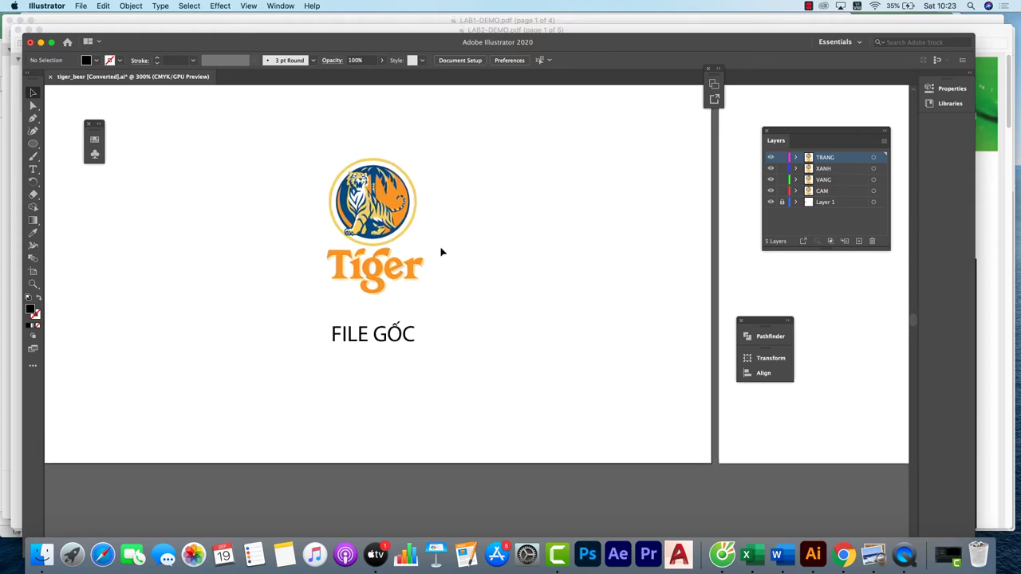
{"action": "key", "text": "super+equal"}
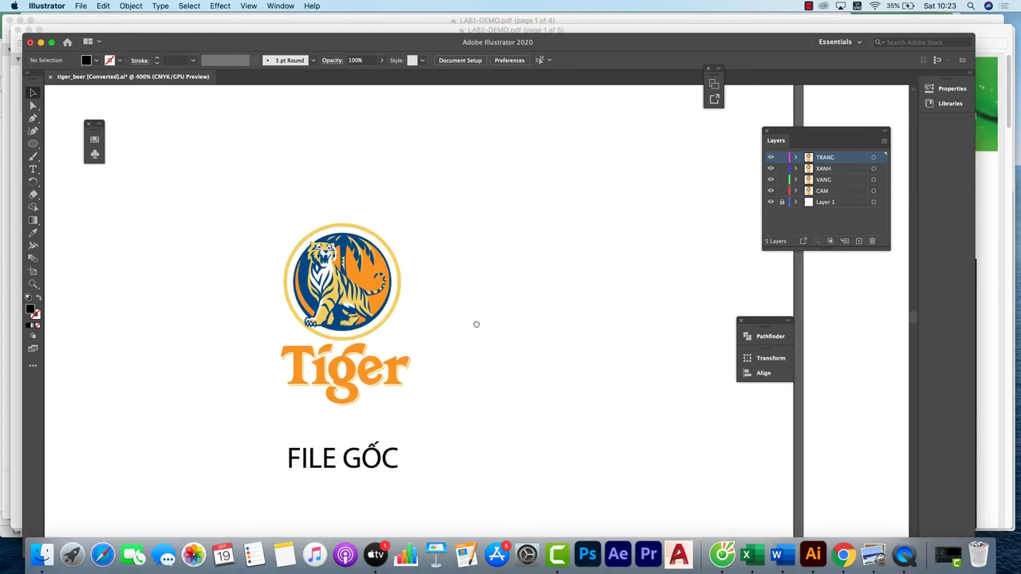
{"action": "left_click", "coordinate": [30, 145]}
{"action": "left_click", "coordinate": [514, 130]}
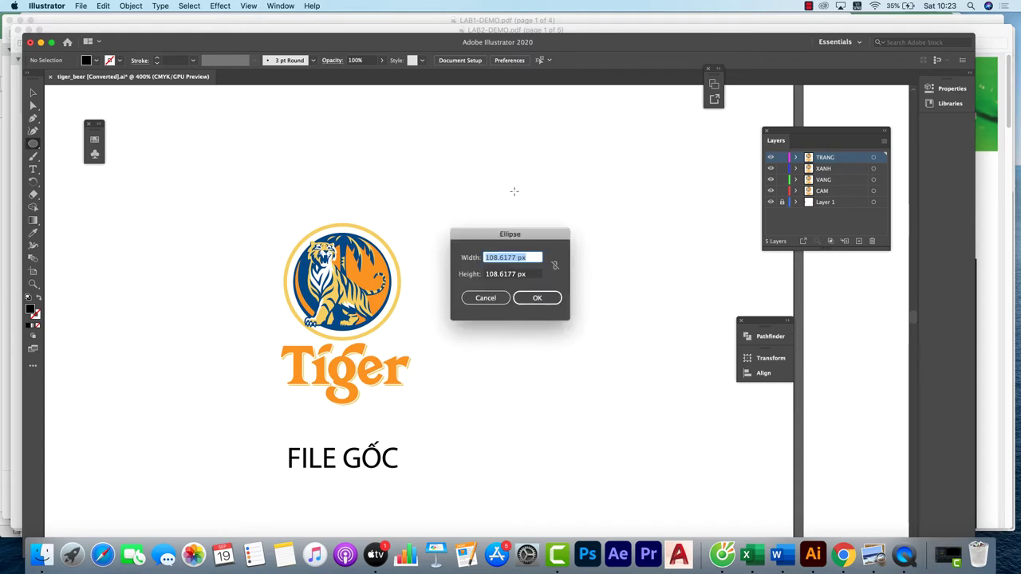
{"action": "type", "text": "5"}
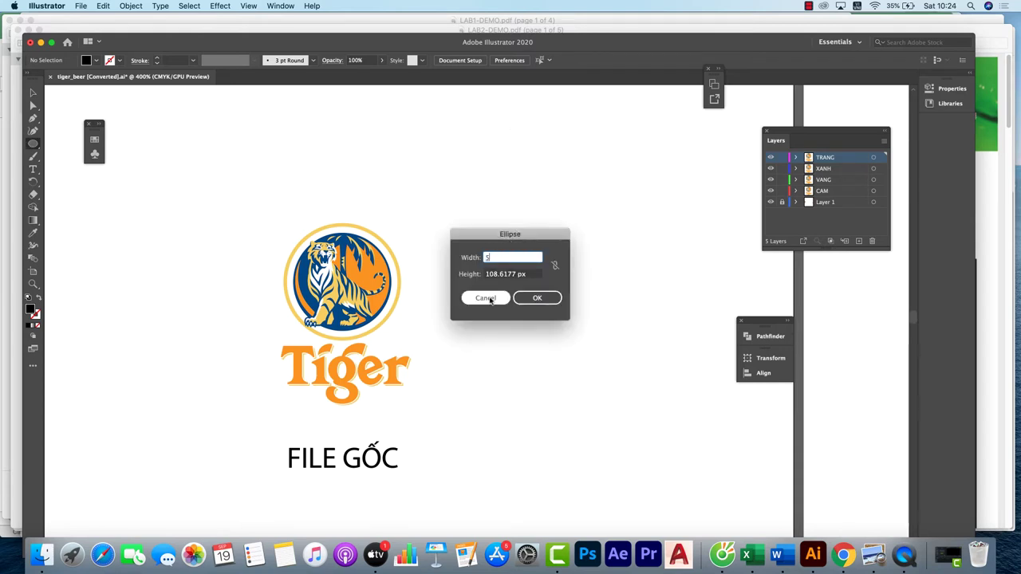
{"action": "key", "text": "Tab"}
{"action": "type", "text": "5 px"}
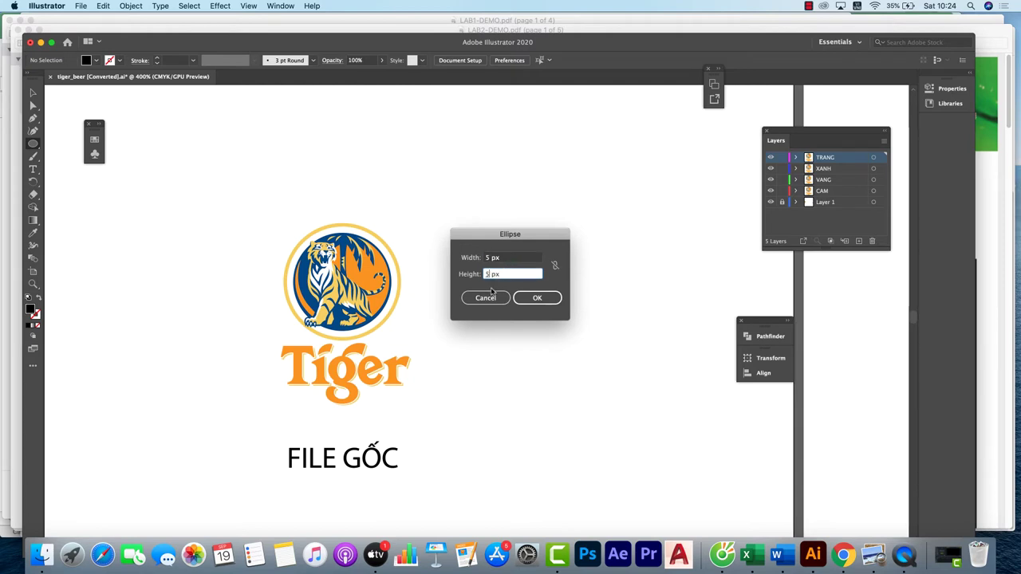
{"action": "left_click", "coordinate": [487, 295]}
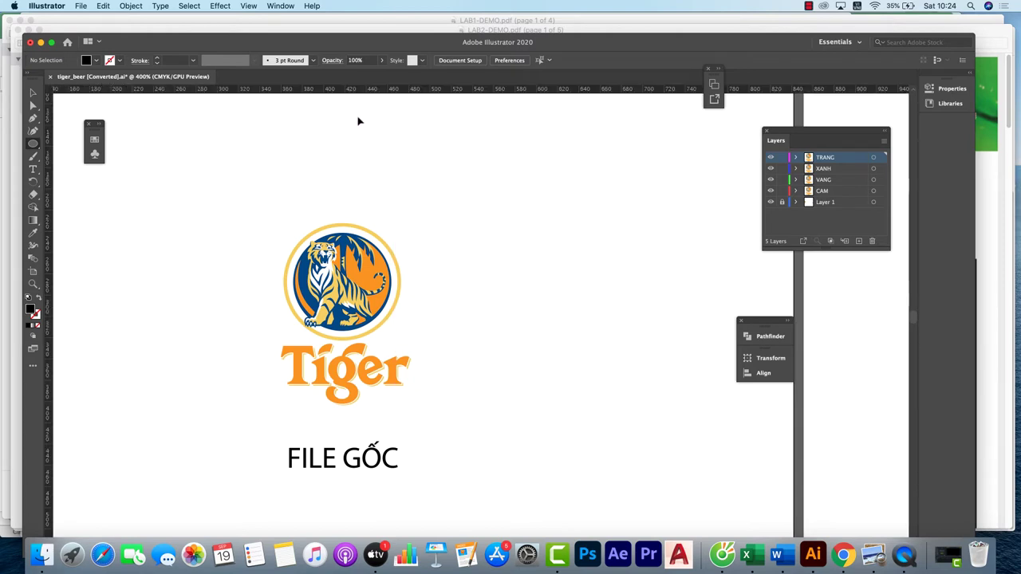
- Show the rulers in millimetres and create a 5 × 5 mm circle above and beside the second artboard's Tiger logo
{"action": "key", "text": "super+r"}
{"action": "right_click", "coordinate": [368, 91]}
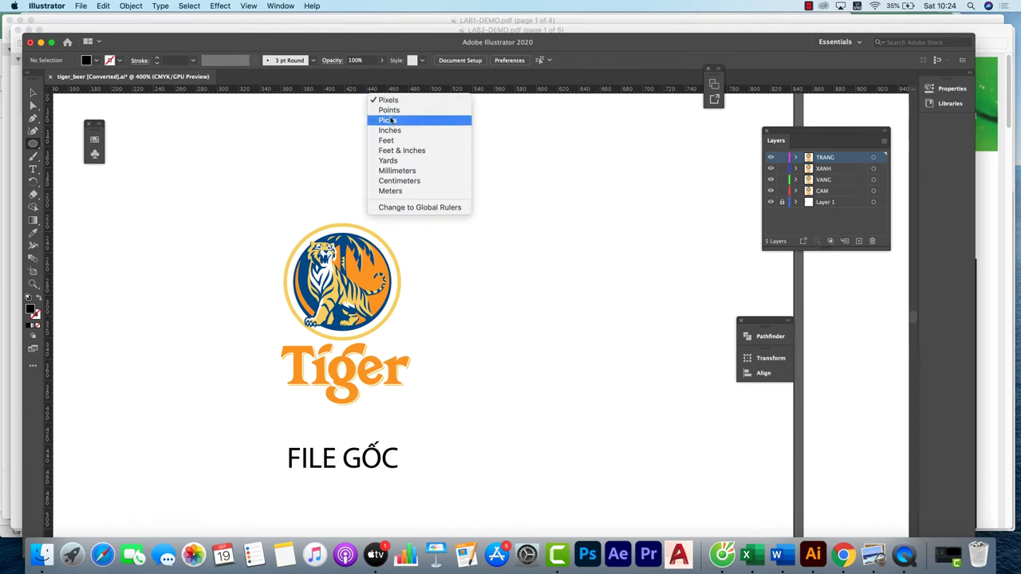
{"action": "left_click", "coordinate": [407, 170]}
{"action": "left_click", "coordinate": [489, 166]}
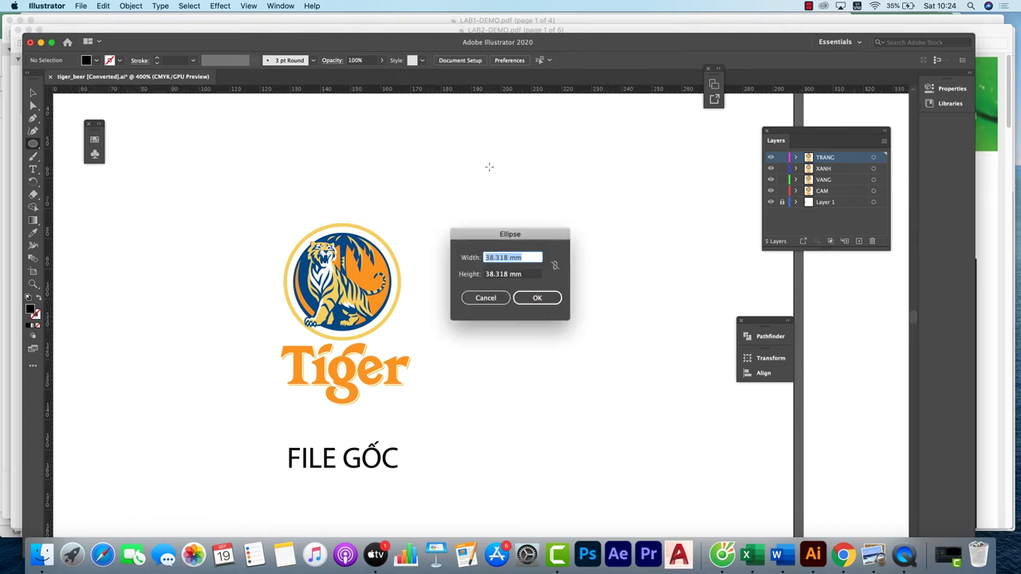
{"action": "type", "text": "5"}
{"action": "key", "text": "Tab"}
{"action": "type", "text": "5"}
{"action": "left_click", "coordinate": [537, 298]}
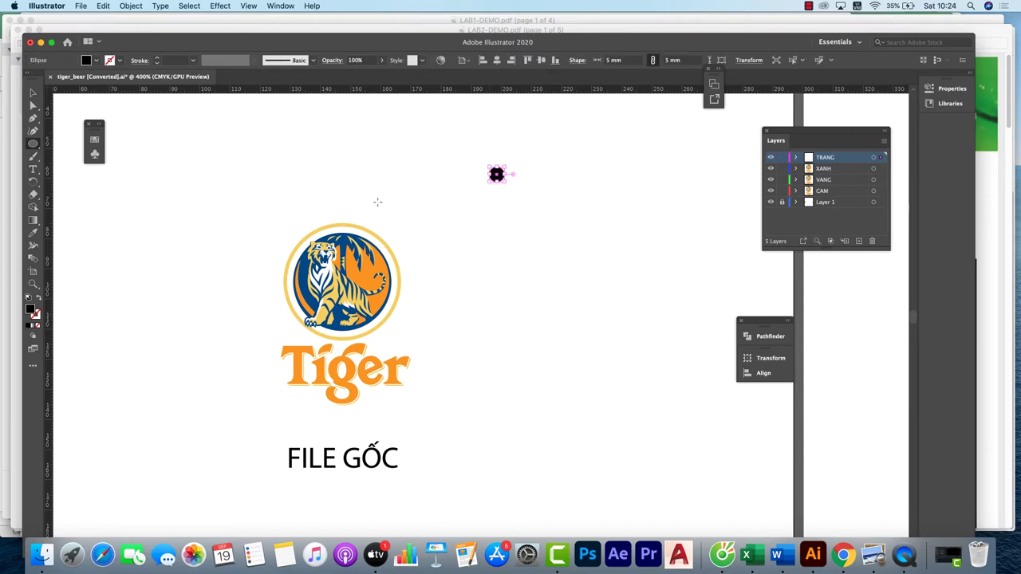
- Give the small circle a black stroke with no fill and deselect it
{"action": "key", "text": "d"}
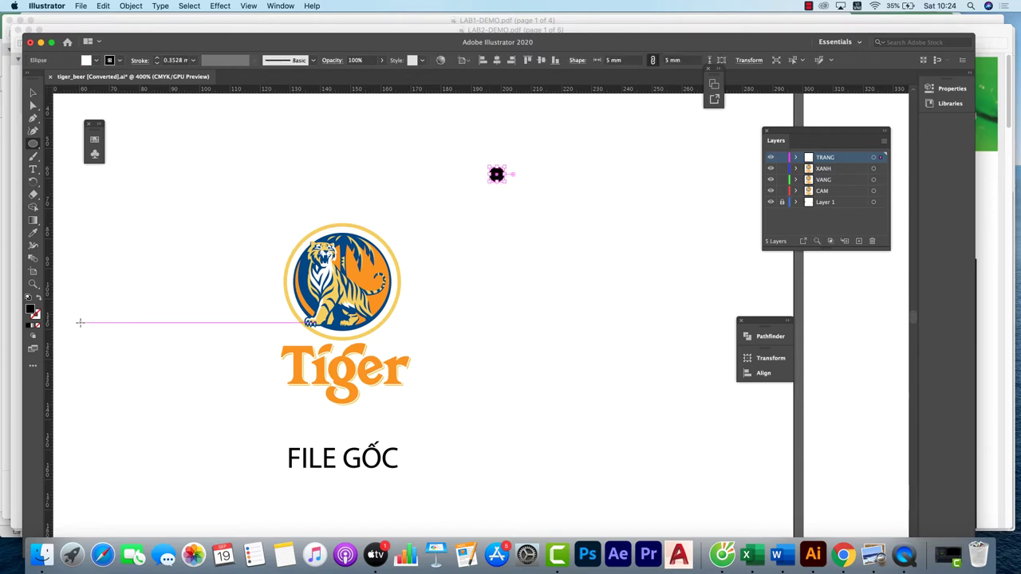
{"action": "key", "text": "slash"}
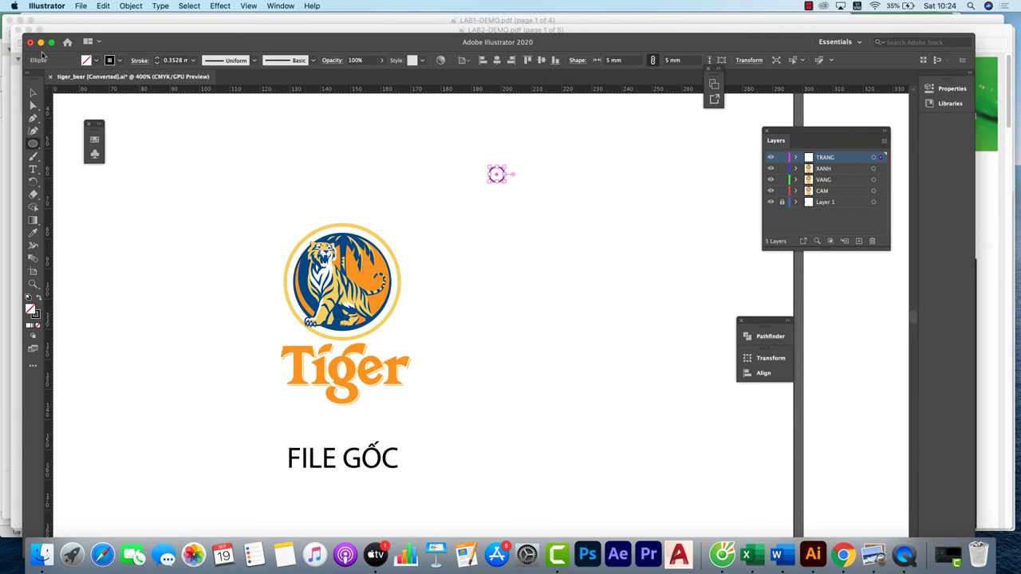
{"action": "left_click", "coordinate": [33, 93]}
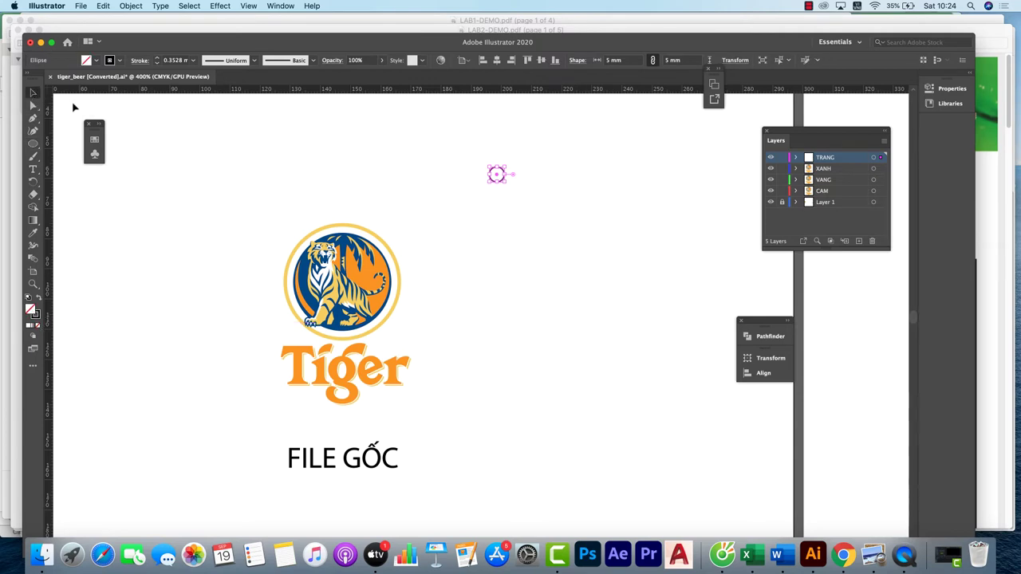
{"action": "left_click", "coordinate": [269, 137]}
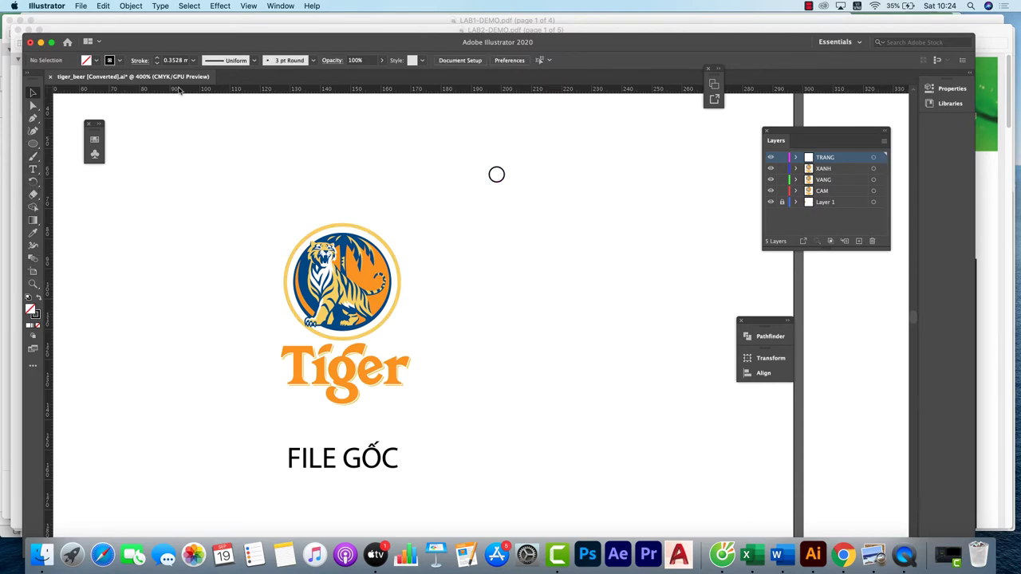
- Create a 12 mm line at 0° near the circle, add a vertical copy of it, and select both lines with the circle
{"action": "left_click", "coordinate": [33, 144]}
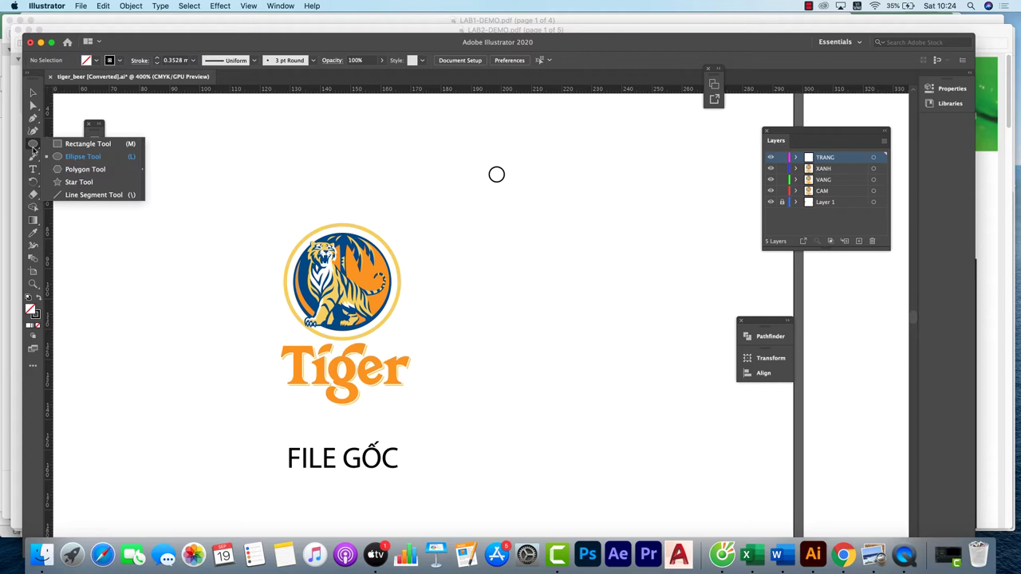
{"action": "left_click", "coordinate": [71, 195]}
{"action": "left_click", "coordinate": [454, 156]}
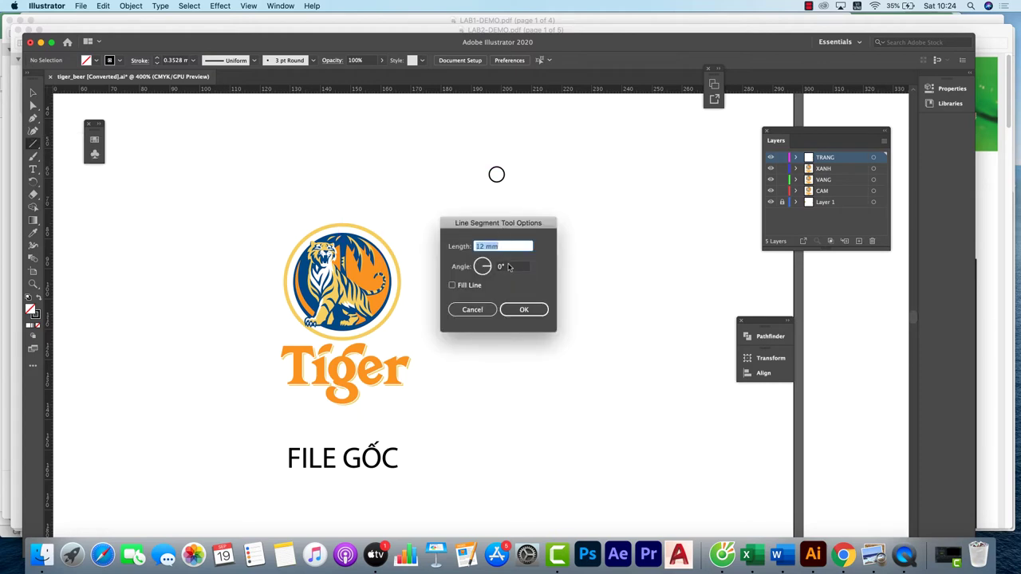
{"action": "left_click", "coordinate": [525, 309]}
{"action": "left_click", "coordinate": [33, 93]}
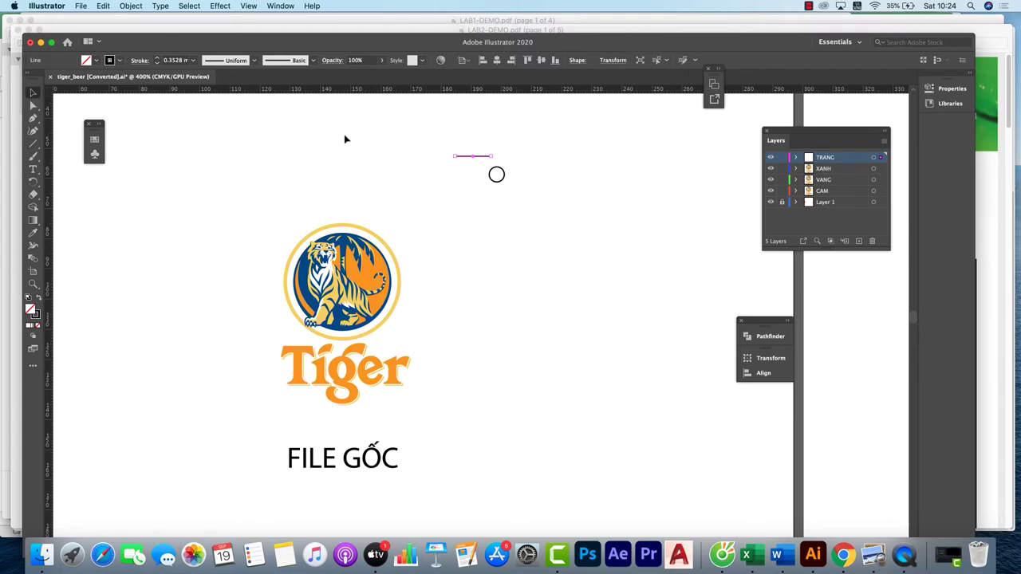
{"action": "left_click_drag", "start_coordinate": [488, 156], "coordinate": [478, 194]}
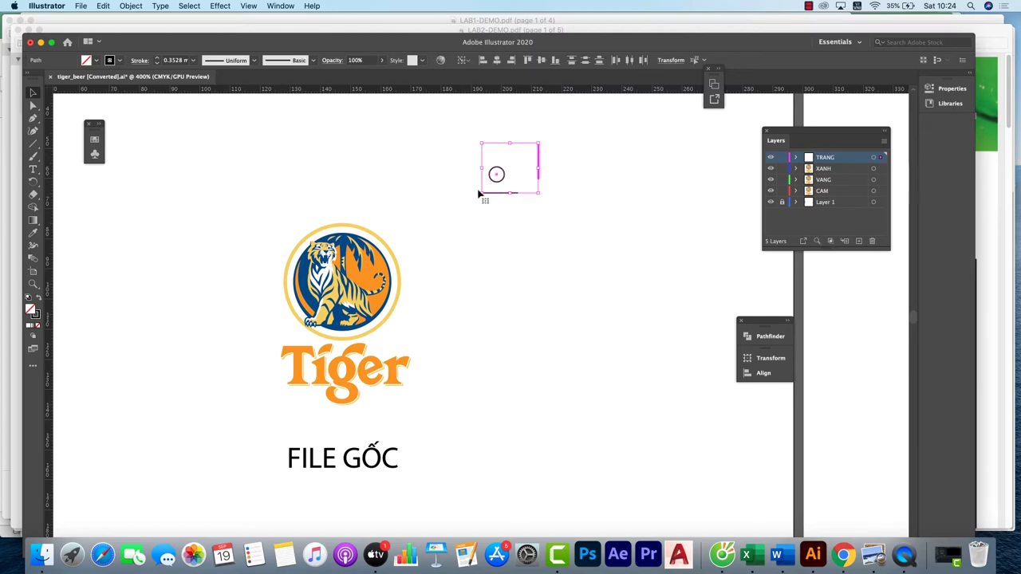
- Centre the circle and the two 12 mm lines on each other both ways and group them as a registration mark
{"action": "left_click", "coordinate": [497, 61]}
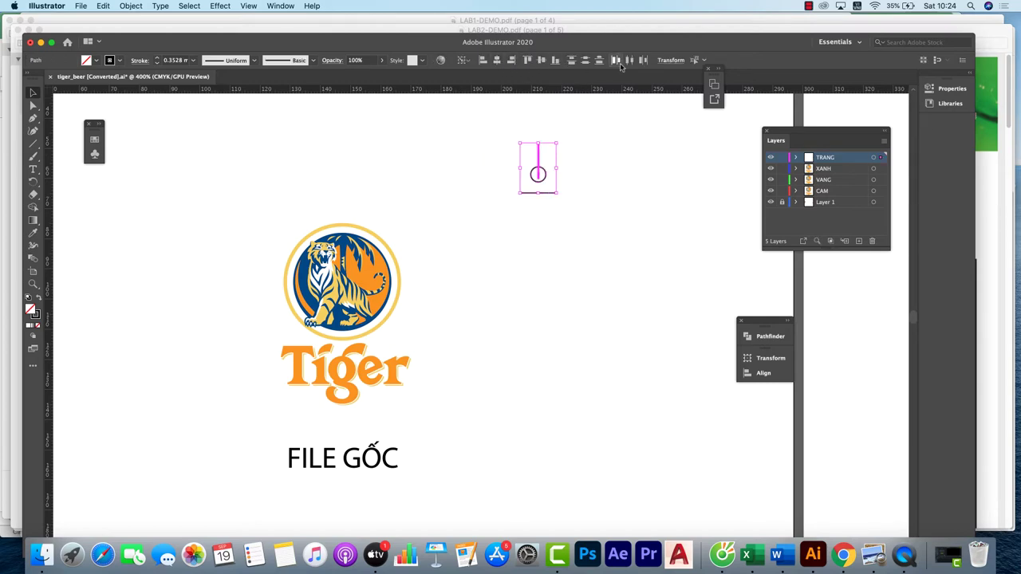
{"action": "left_click", "coordinate": [540, 61]}
{"action": "left_click", "coordinate": [487, 145]}
{"action": "left_click_drag", "start_coordinate": [486, 145], "coordinate": [579, 199]}
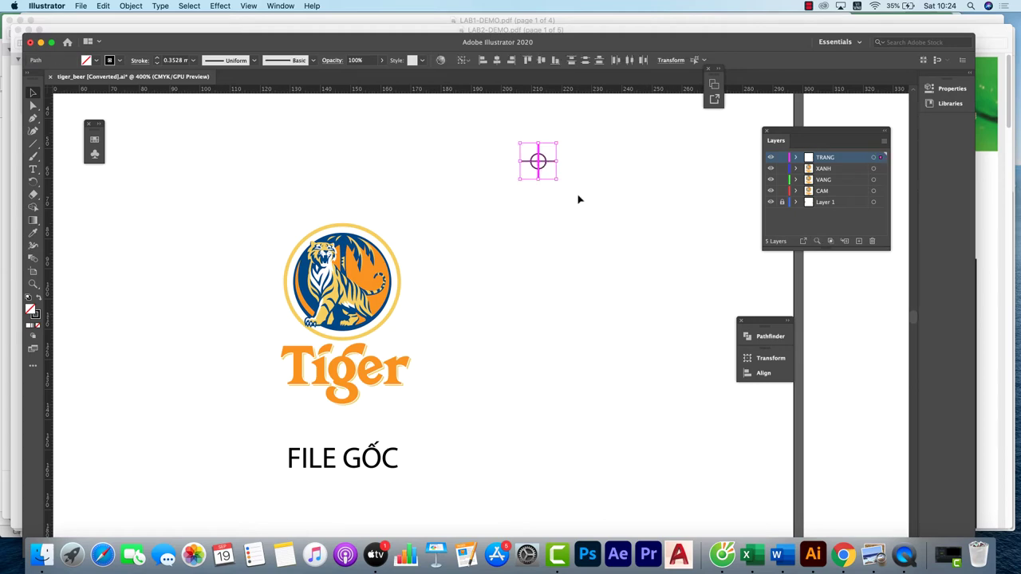
{"action": "key", "text": "super+g"}
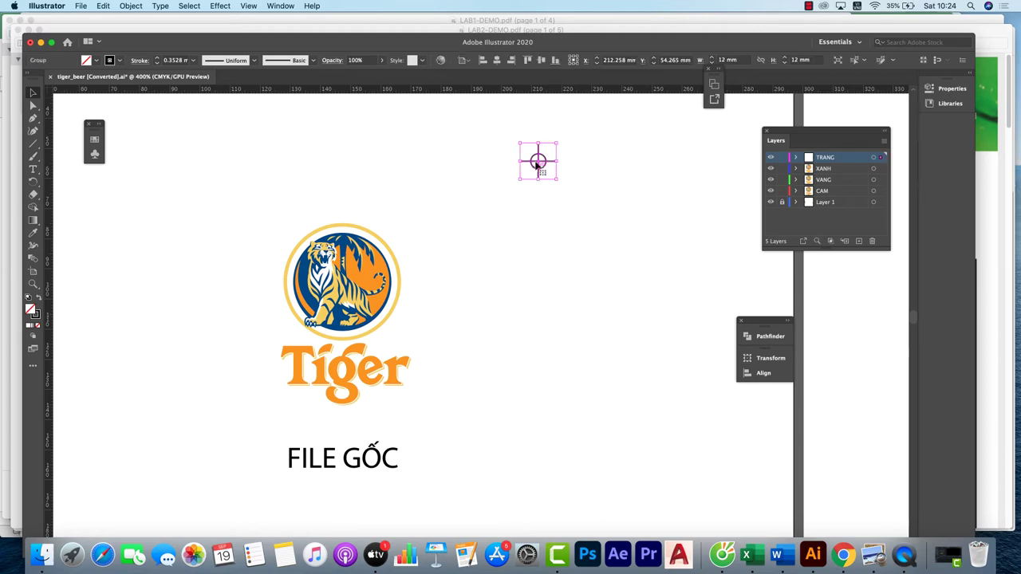
- Duplicate the registration mark into four corner marks spanning about 135 × 134 mm around the Tiger logo, and group them
{"action": "key", "text": "super+minus"}
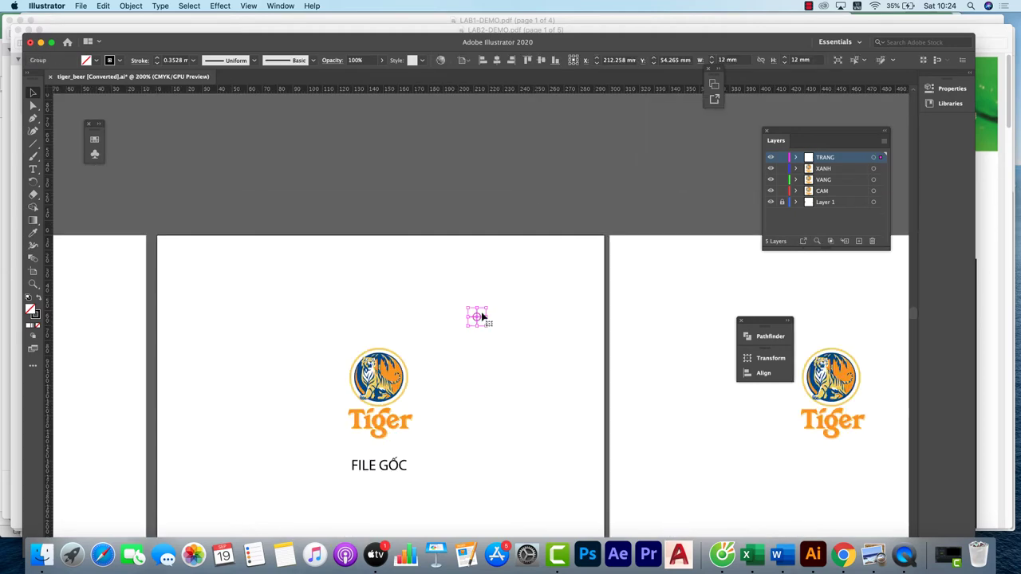
{"action": "left_click_drag", "start_coordinate": [477, 316], "coordinate": [293, 311]}
{"action": "scroll", "coordinate": [293, 311], "scroll_direction": "down", "scroll_amount": 1}
{"action": "scroll", "coordinate": [436, 223], "scroll_direction": "down", "scroll_amount": 2}
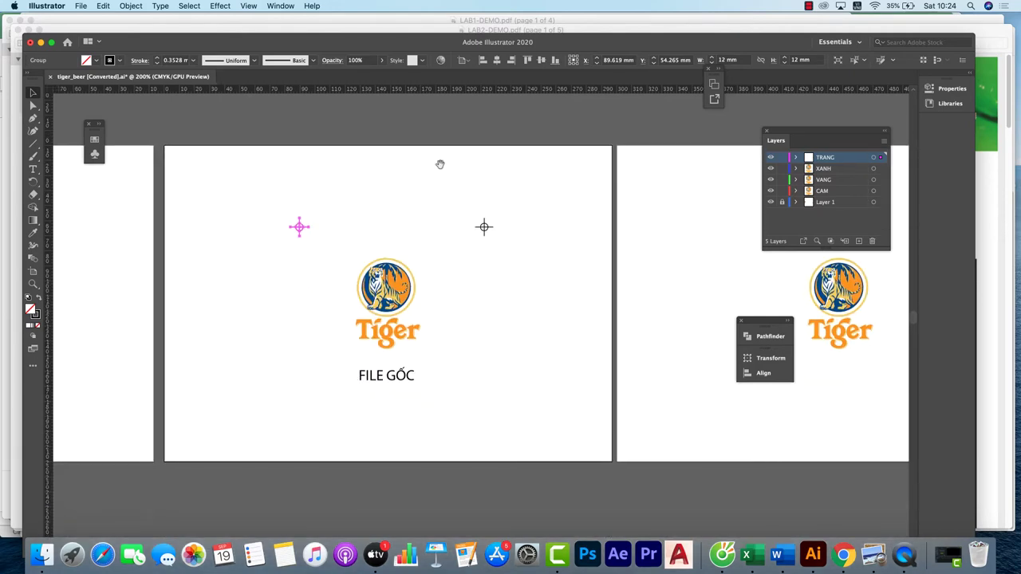
{"action": "left_click_drag", "start_coordinate": [247, 191], "coordinate": [484, 411]}
{"action": "left_click_drag", "start_coordinate": [393, 227], "coordinate": [517, 242]}
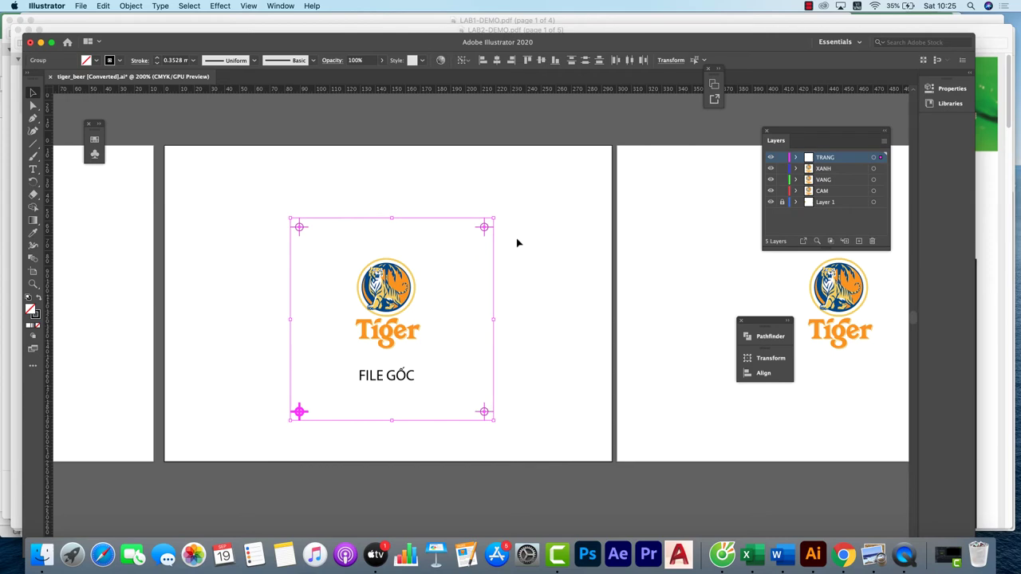
{"action": "key", "text": "super+g"}
{"action": "left_click", "coordinate": [536, 236]}
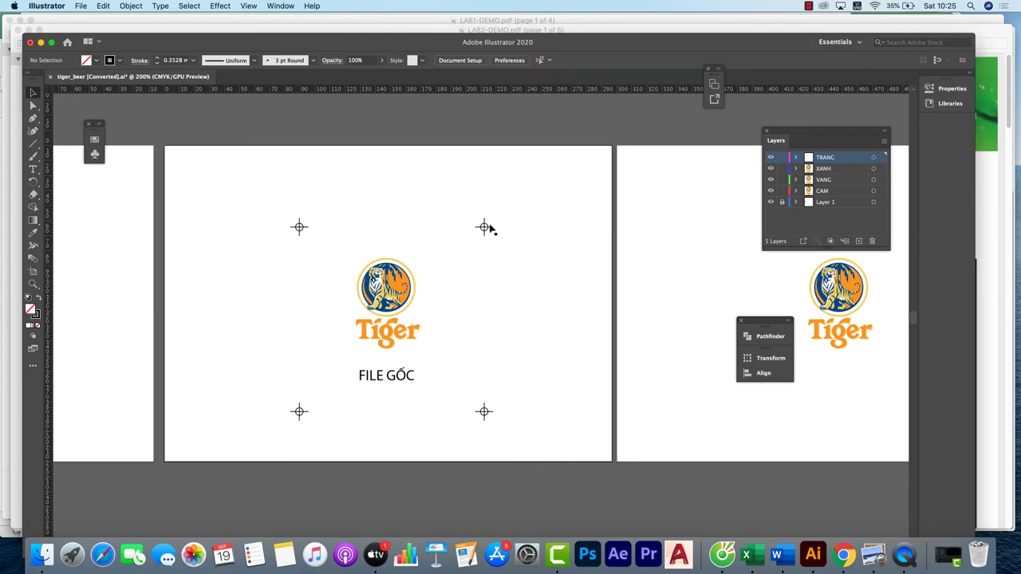
- Centre the group of four registration marks horizontally and vertically on the second artboard
{"action": "left_click", "coordinate": [484, 227]}
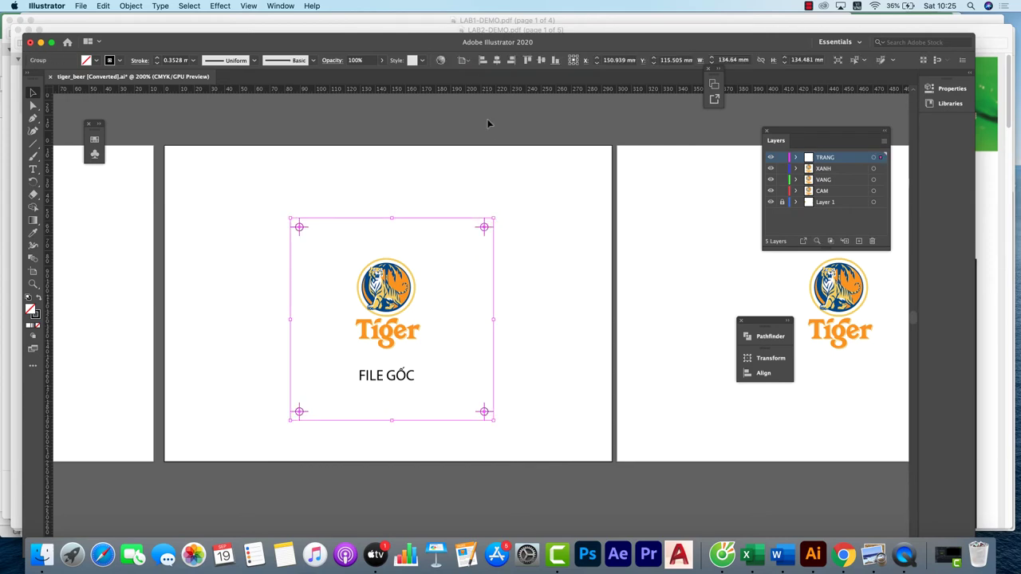
{"action": "left_click", "coordinate": [497, 61]}
{"action": "left_click", "coordinate": [541, 61]}
{"action": "left_click", "coordinate": [499, 295]}
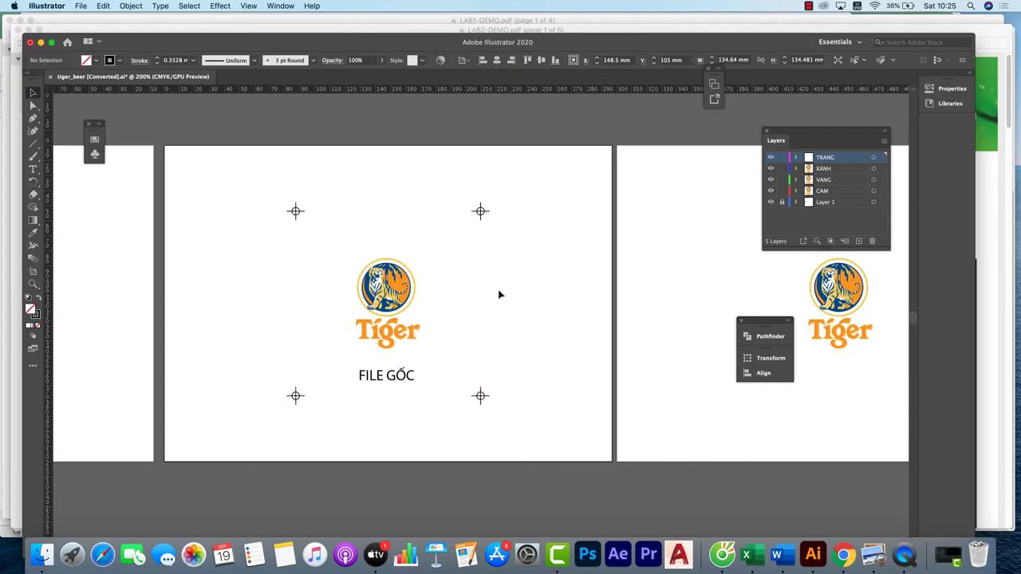
- Group the Tiger logo on the CAM layer and centre it horizontally and vertically on the second artboard
{"action": "left_click_drag", "start_coordinate": [335, 244], "coordinate": [433, 338]}
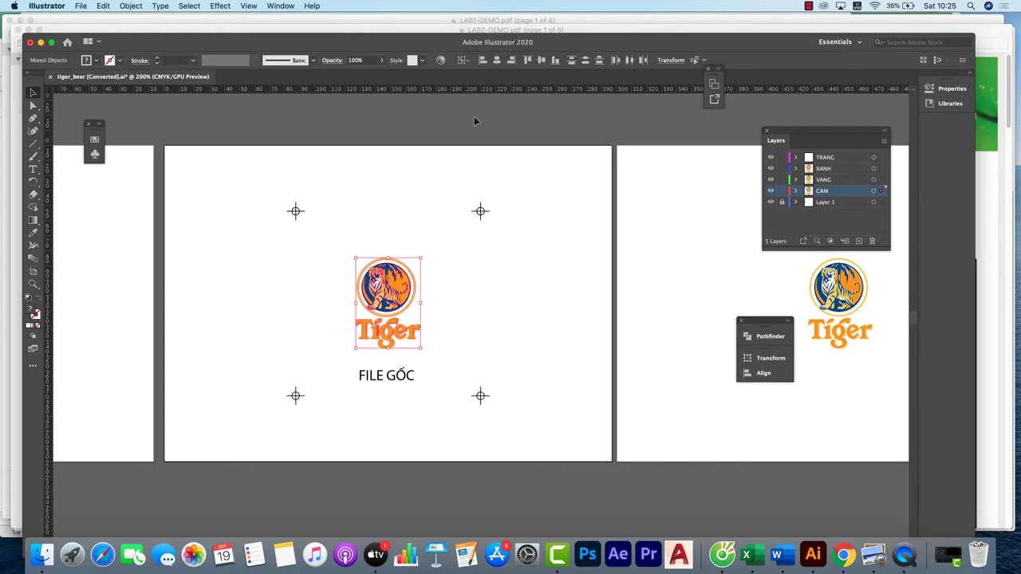
{"action": "key", "text": "super+g"}
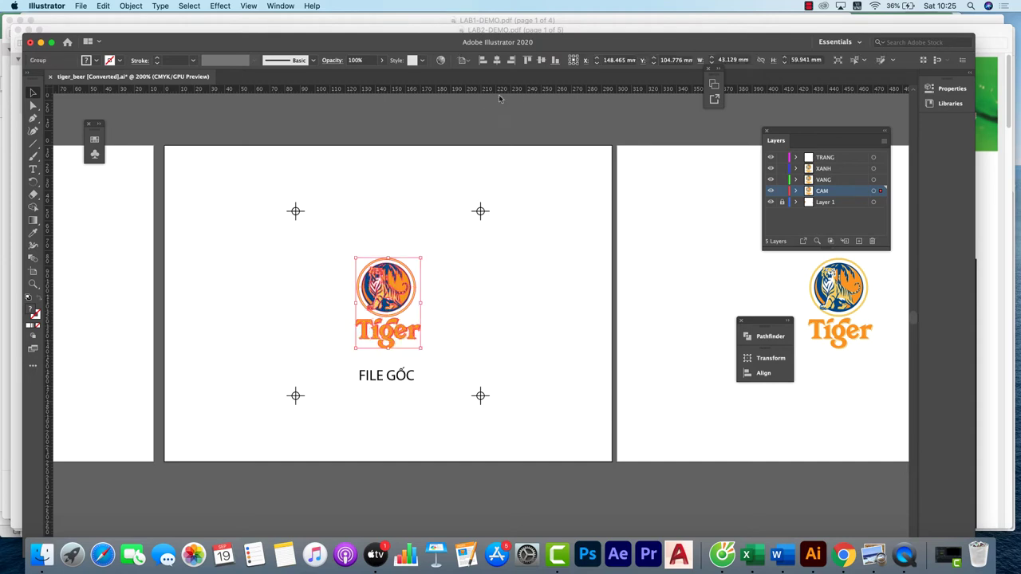
{"action": "left_click", "coordinate": [497, 61]}
{"action": "left_click", "coordinate": [541, 61]}
{"action": "left_click", "coordinate": [528, 249]}
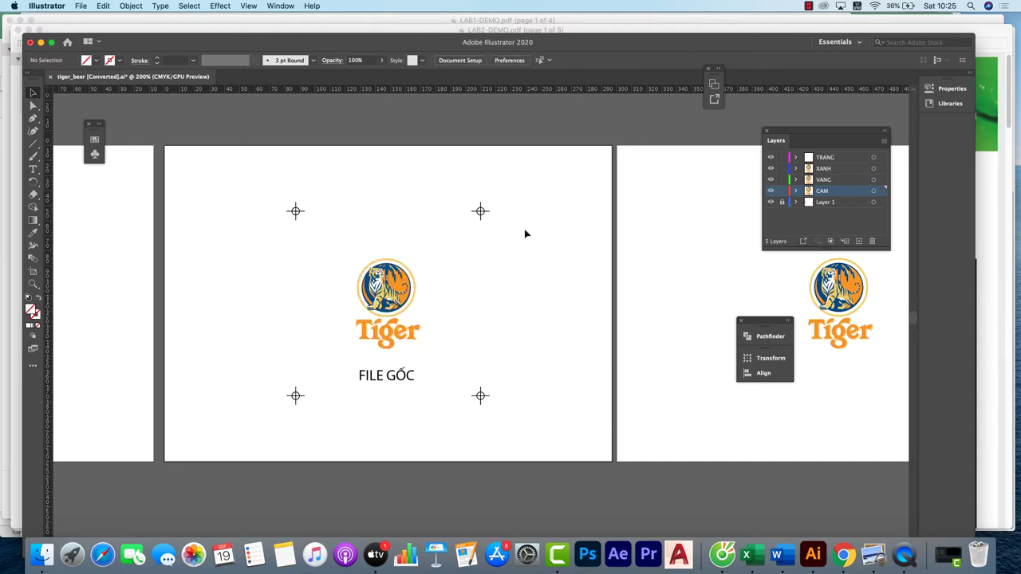
- Delete the third artboard, "Artboard 3 copy", from around its Tiger logo
{"action": "scroll", "coordinate": [526, 234], "scroll_direction": "right", "scroll_amount": 6}
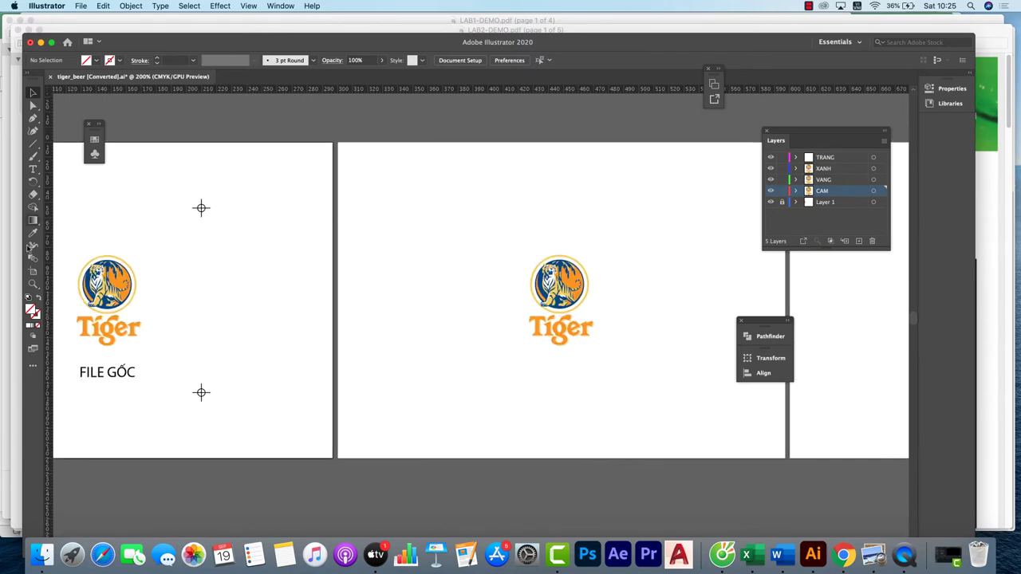
{"action": "left_click", "coordinate": [33, 272]}
{"action": "left_click", "coordinate": [345, 151]}
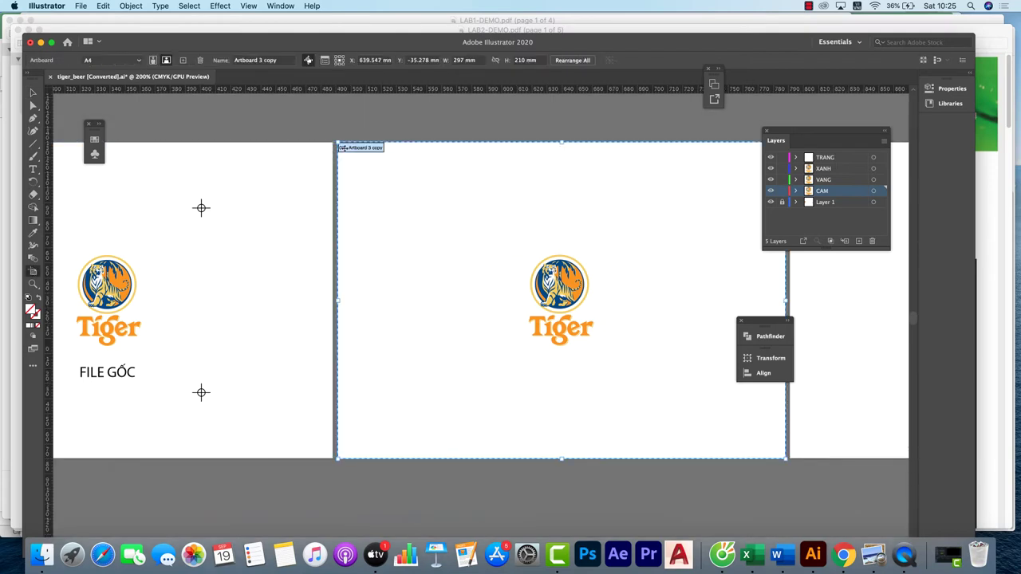
{"action": "key", "text": "Delete"}
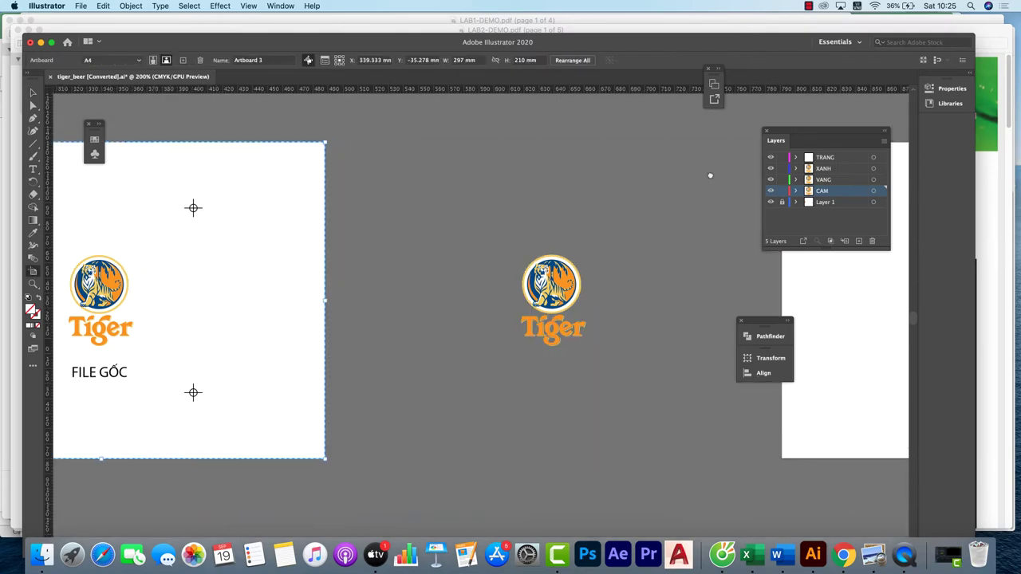
- Delete the two remaining duplicate artboards, "Artboard 3 copy 2" and "Artboard 3 copy 3", from around their Tiger logos
{"action": "left_click_drag", "start_coordinate": [709, 171], "coordinate": [437, 155]}
{"action": "left_click", "coordinate": [515, 130]}
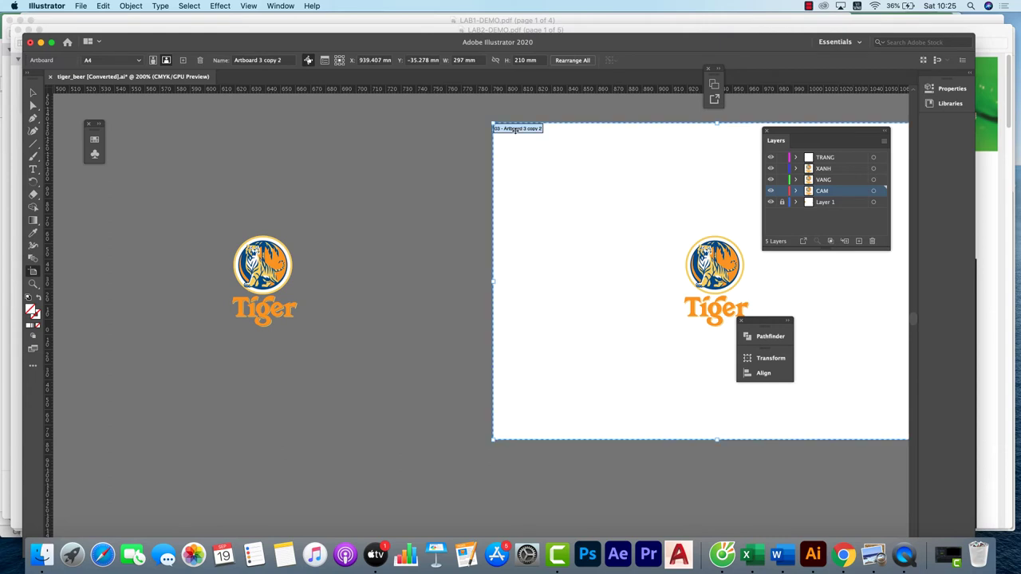
{"action": "key", "text": "super+minus"}
{"action": "key", "text": "super+minus"}
{"action": "key", "text": "super+minus"}
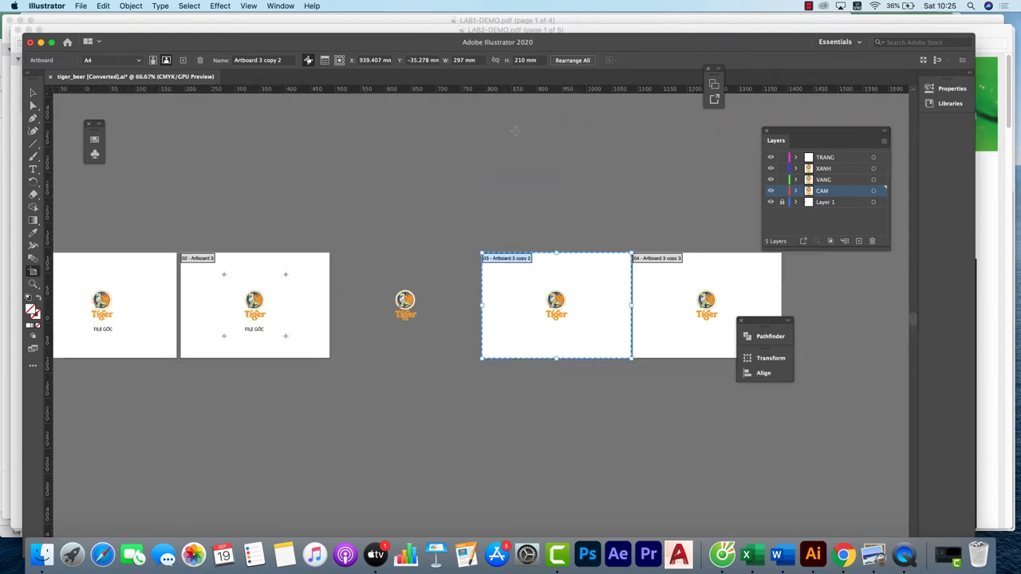
{"action": "key", "text": "Delete"}
{"action": "left_click", "coordinate": [674, 273]}
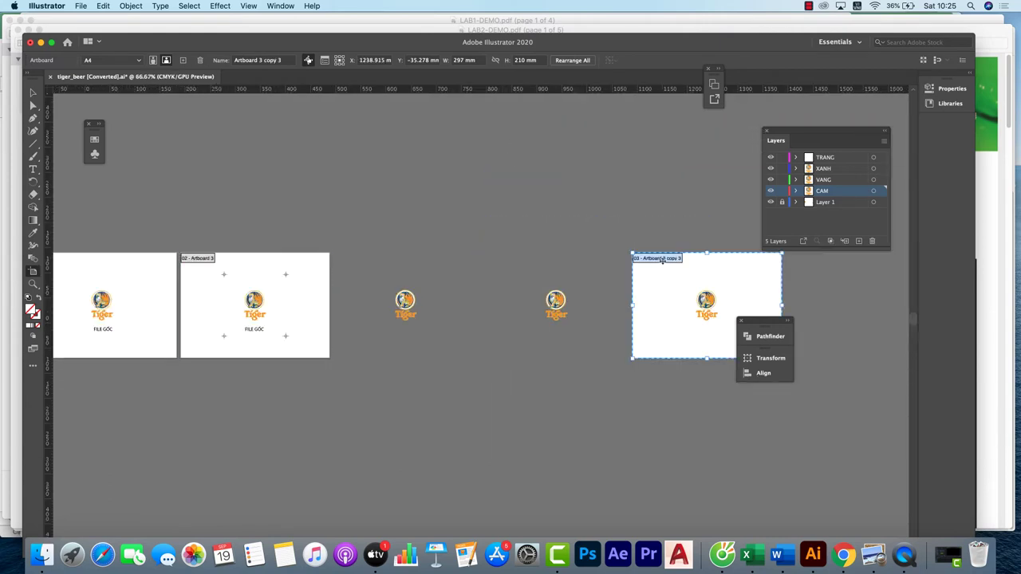
{"action": "key", "text": "Delete"}
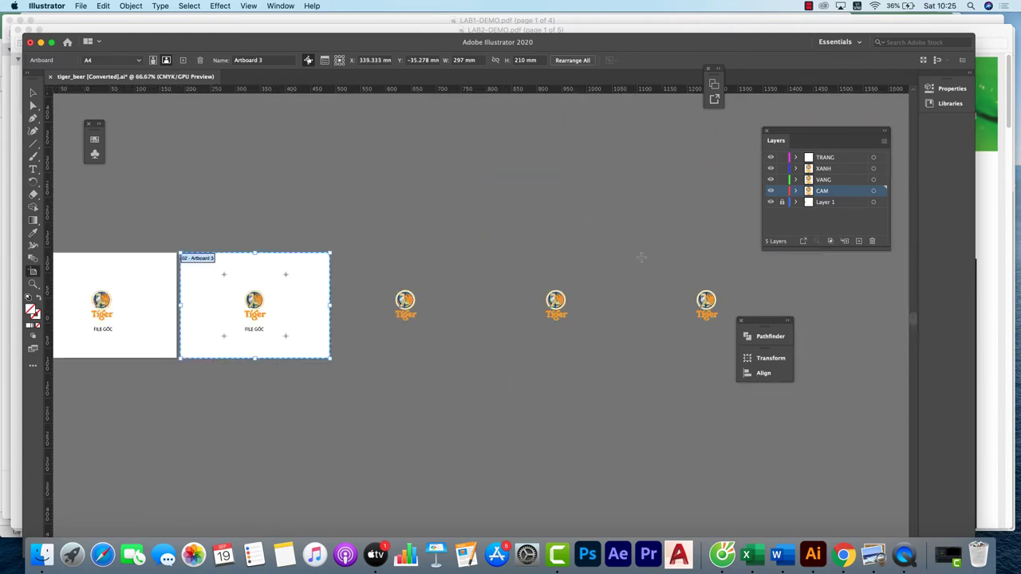
- Unlock all objects and delete the three Tiger logos left outside the artboards
{"action": "left_click", "coordinate": [32, 92]}
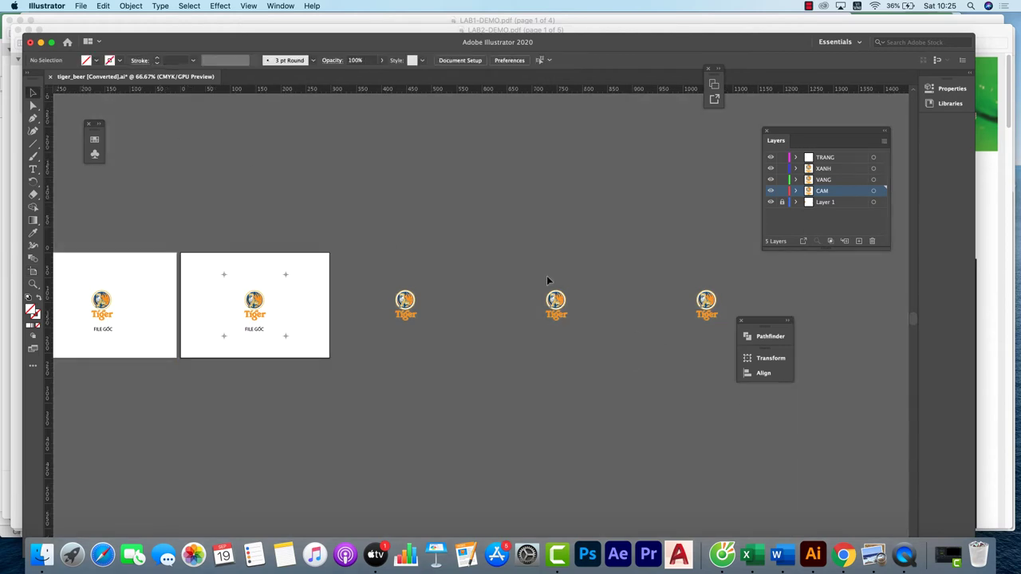
{"action": "left_click", "coordinate": [131, 6]}
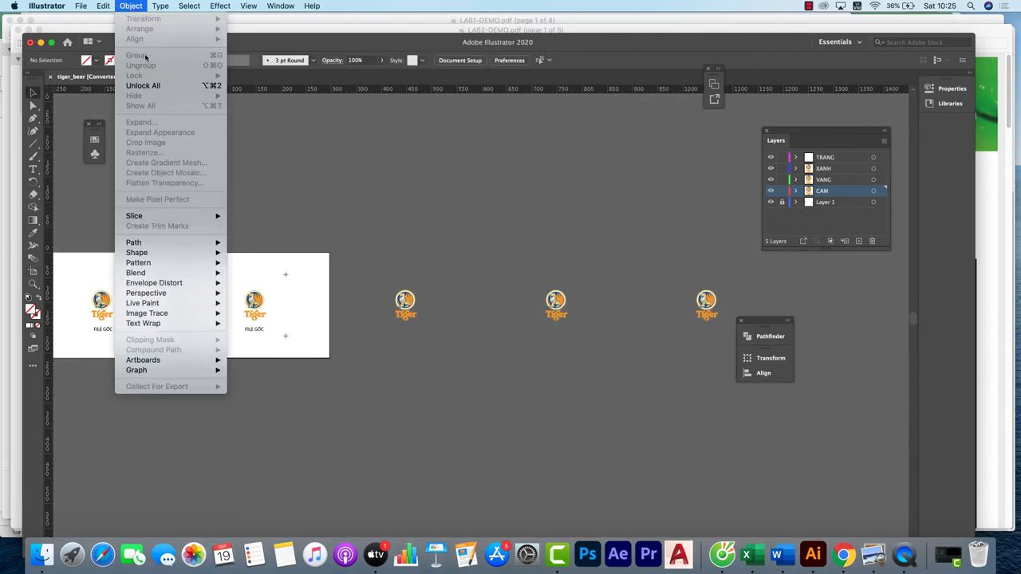
{"action": "left_click", "coordinate": [143, 85]}
{"action": "left_click", "coordinate": [387, 270]}
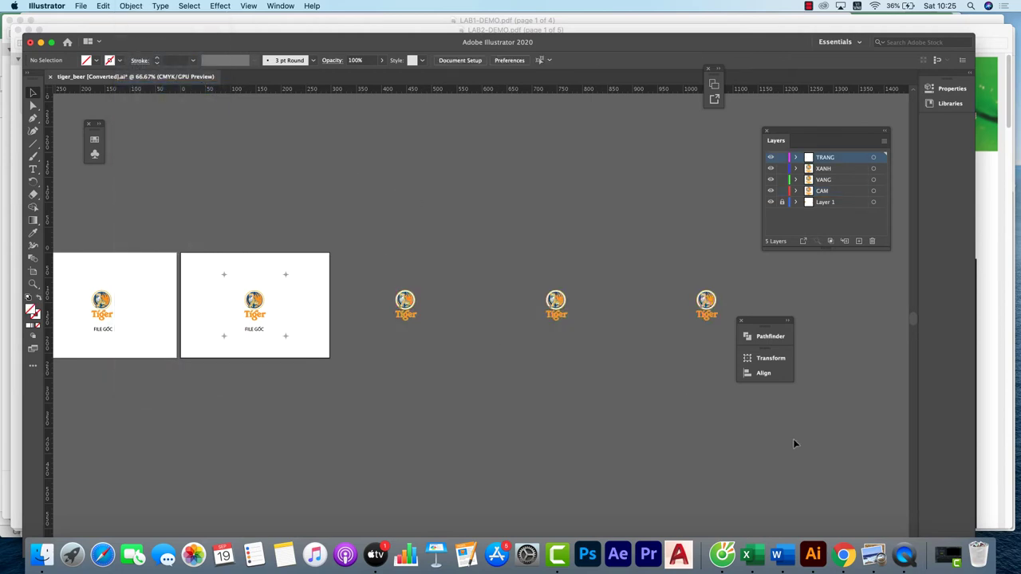
{"action": "key", "text": "super+a"}
{"action": "key", "text": "Delete"}
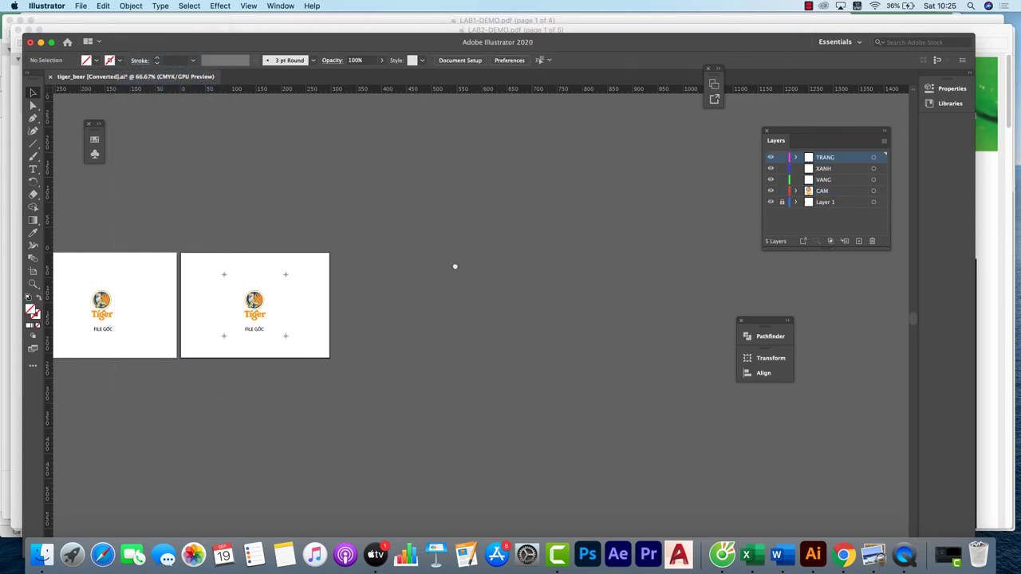
- Duplicate the second artboard, "Artboard 3", with its logo and registration marks, placing the copy directly beside it as the third artboard
{"action": "left_click_drag", "start_coordinate": [455, 267], "coordinate": [657, 232]}
{"action": "key", "text": "super+equal"}
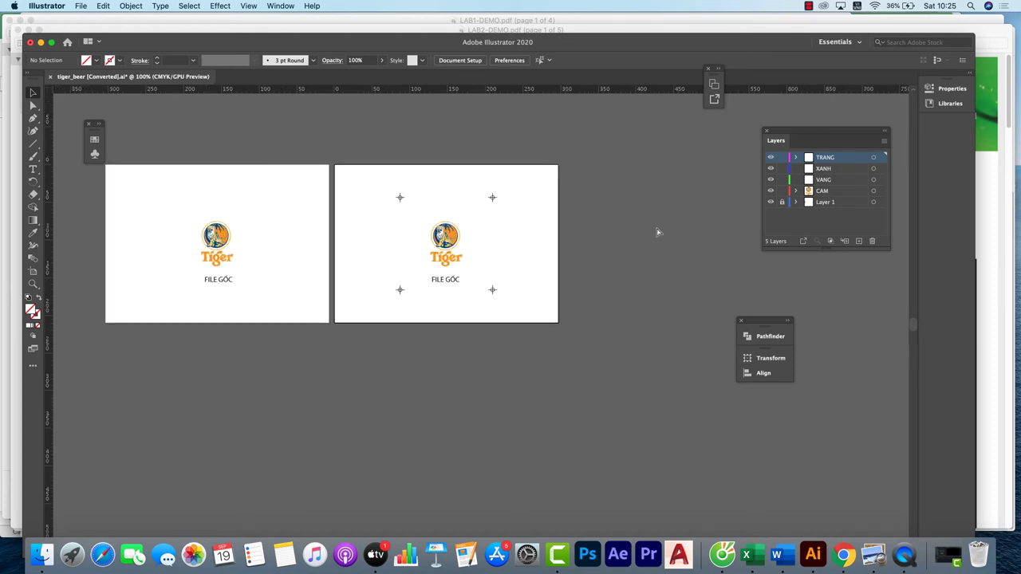
{"action": "key", "text": "super+equal"}
{"action": "left_click_drag", "start_coordinate": [497, 169], "coordinate": [490, 211]}
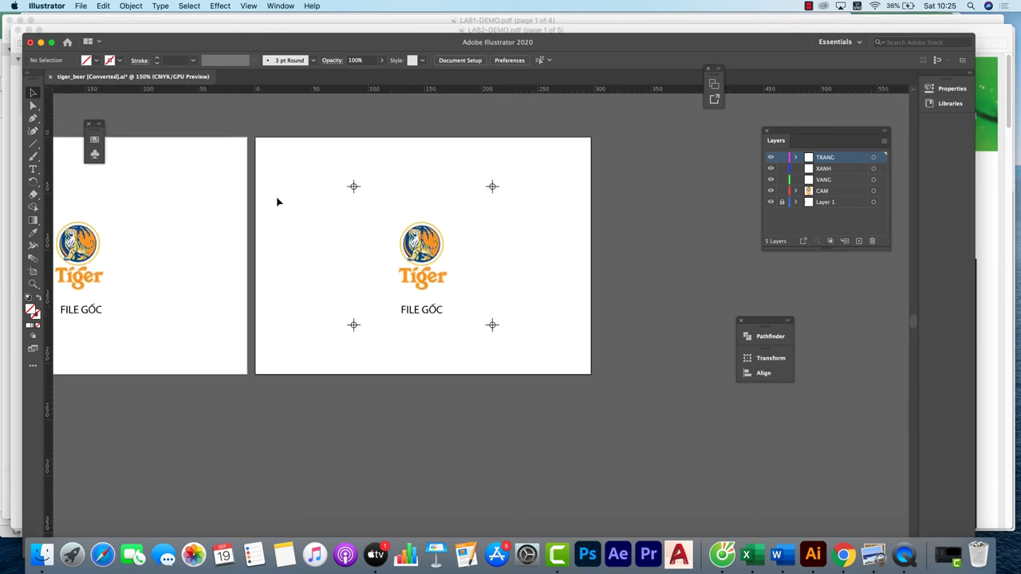
{"action": "left_click", "coordinate": [33, 272]}
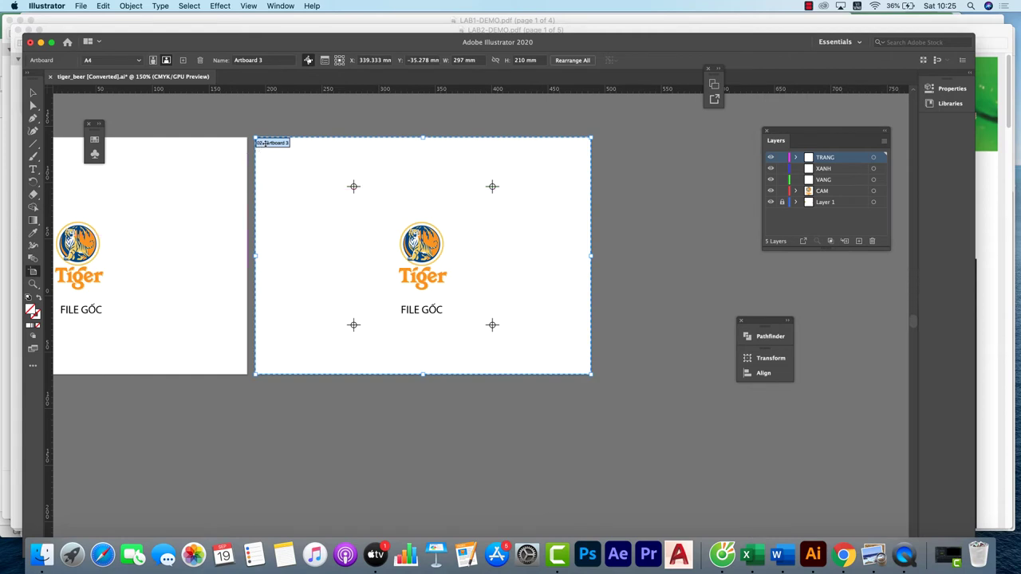
{"action": "left_click_drag", "start_coordinate": [266, 143], "coordinate": [611, 148]}
{"action": "left_click", "coordinate": [591, 314]}
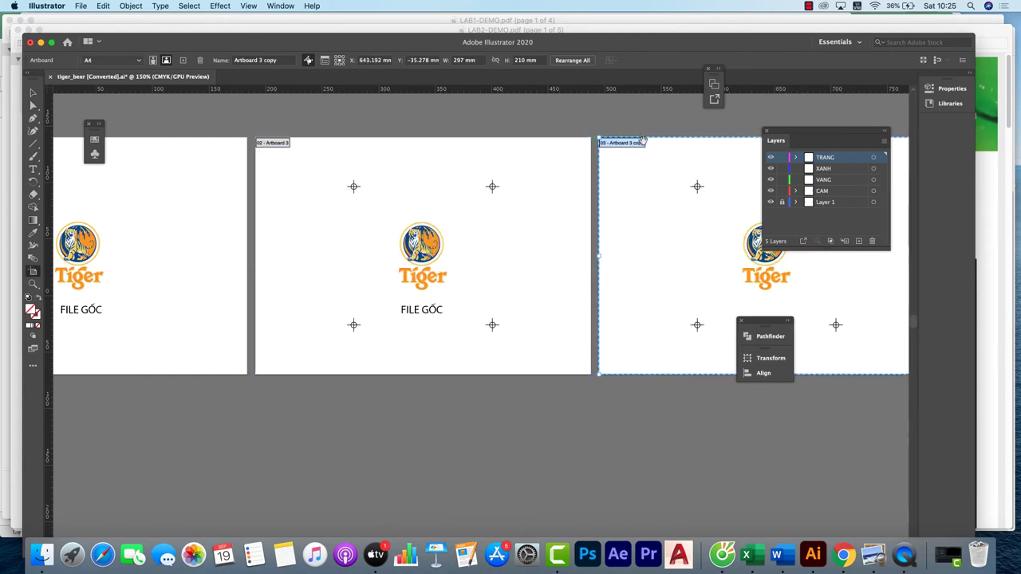
- Duplicate the third artboard with its artwork twice more along the row to make the fourth and fifth artboards
{"action": "scroll", "coordinate": [588, 303], "scroll_direction": "right", "scroll_amount": 8}
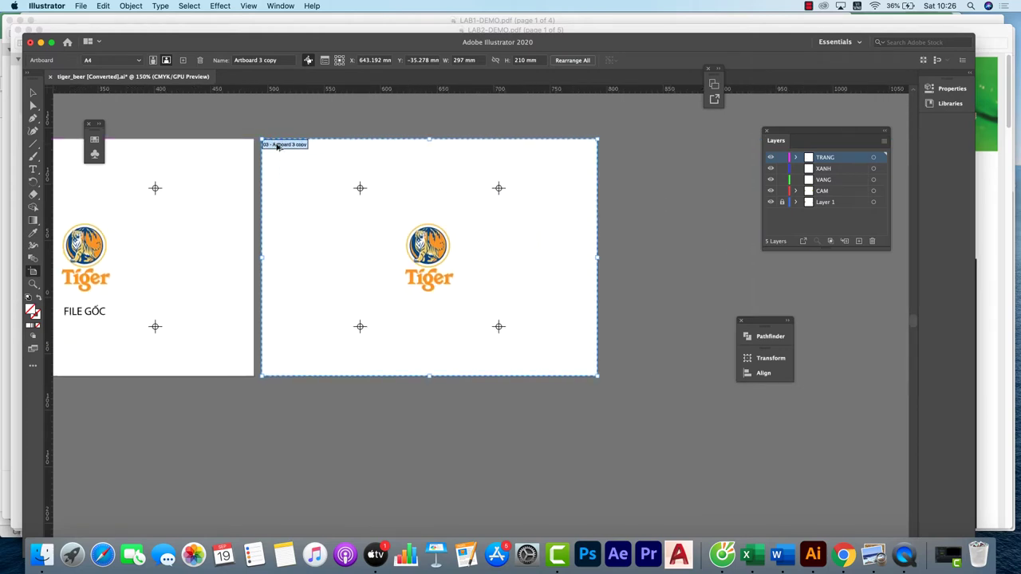
{"action": "left_click_drag", "start_coordinate": [278, 146], "coordinate": [620, 146]}
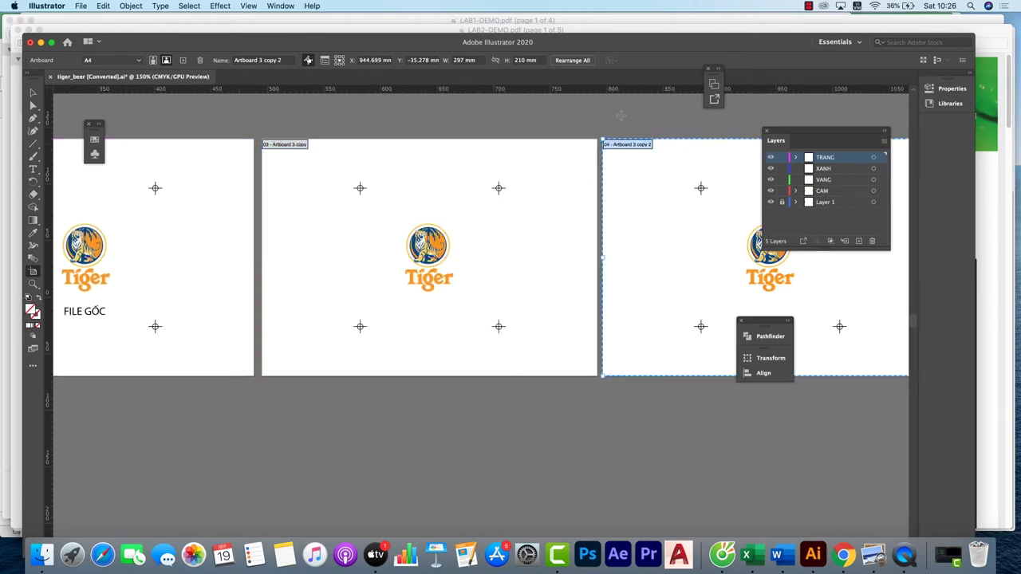
{"action": "scroll", "coordinate": [620, 116], "scroll_direction": "right", "scroll_amount": 10}
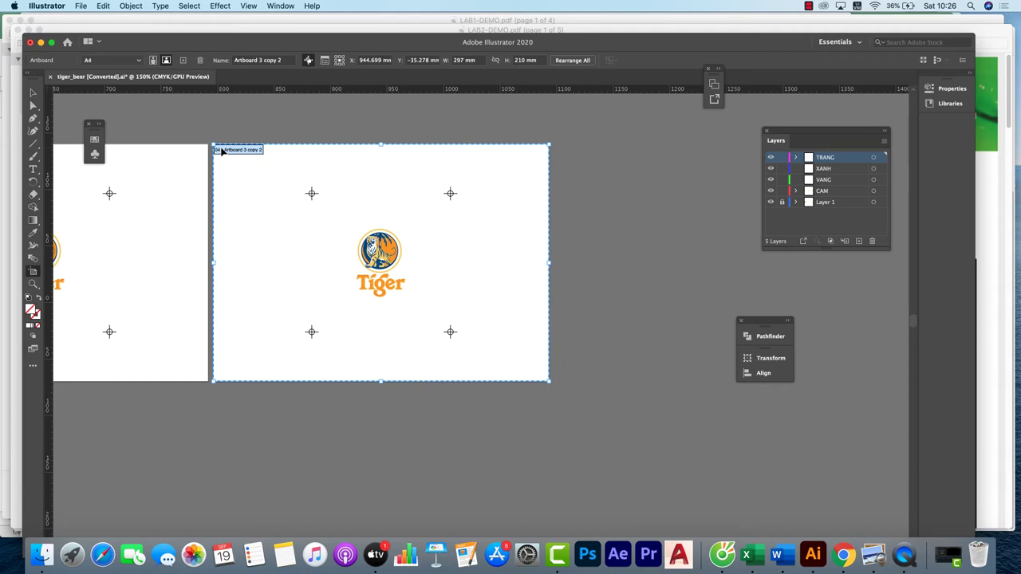
{"action": "left_click_drag", "start_coordinate": [221, 150], "coordinate": [567, 150]}
{"action": "scroll", "coordinate": [471, 168], "scroll_direction": "left", "scroll_amount": 12}
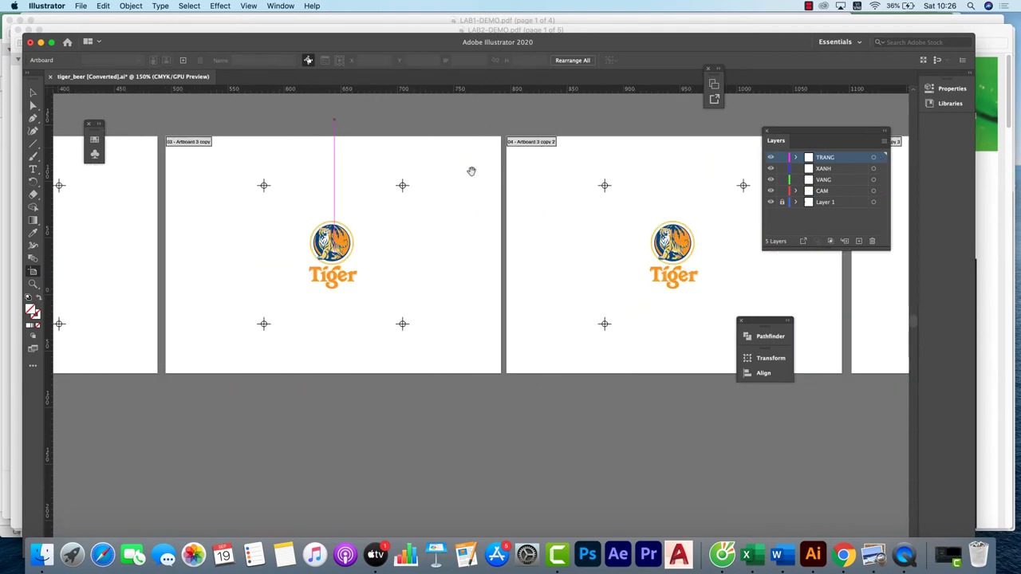
{"action": "scroll", "coordinate": [583, 214], "scroll_direction": "left", "scroll_amount": 6}
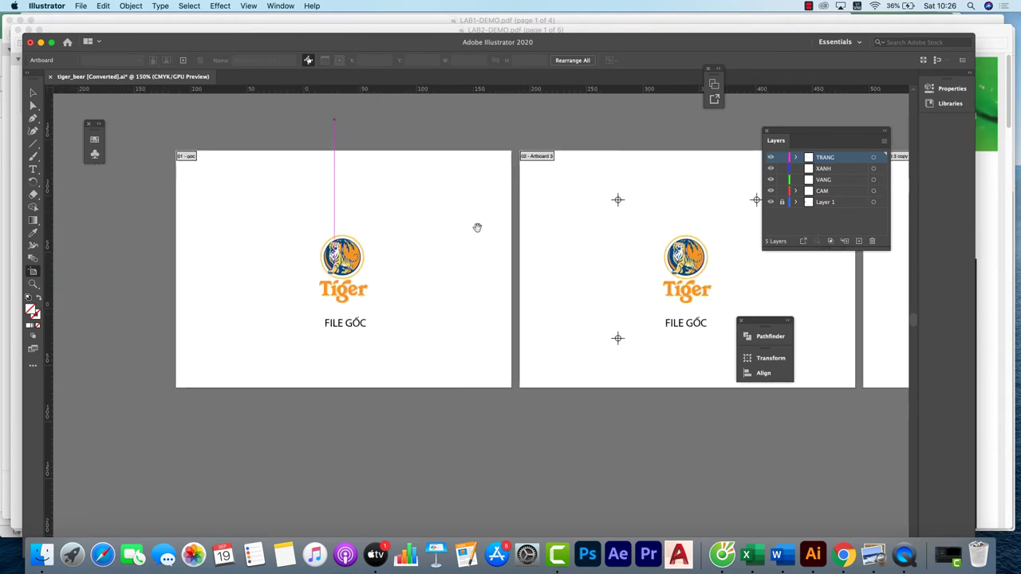
{"action": "left_click_drag", "start_coordinate": [276, 212], "coordinate": [377, 340]}
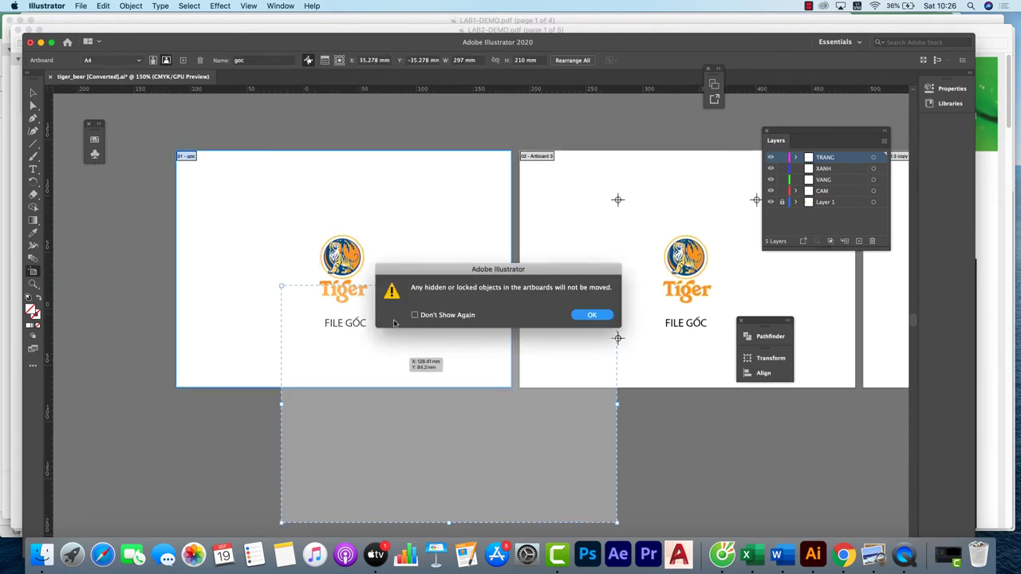
{"action": "left_click", "coordinate": [427, 316]}
{"action": "left_click", "coordinate": [600, 315]}
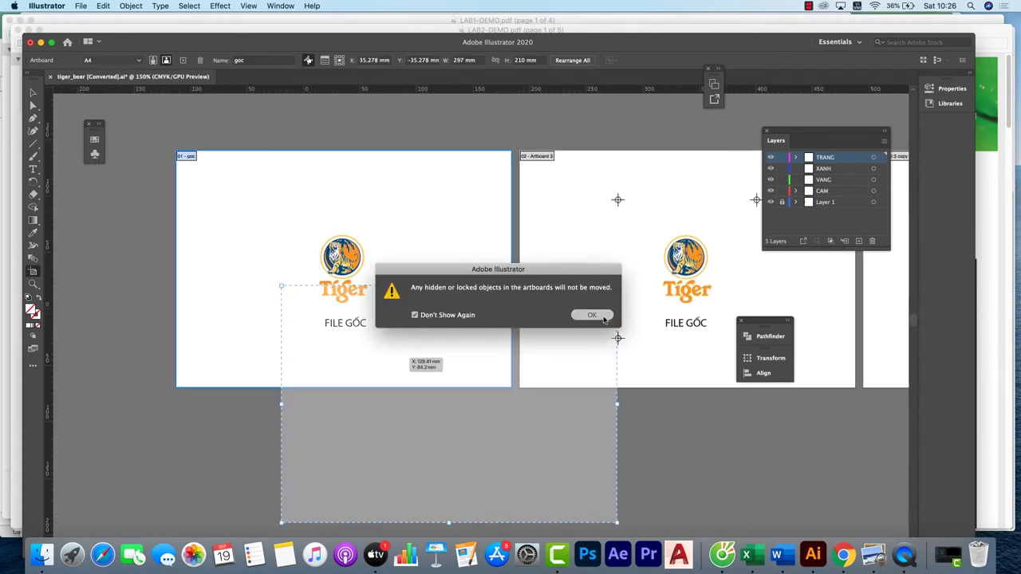
{"action": "key", "text": "super+z"}
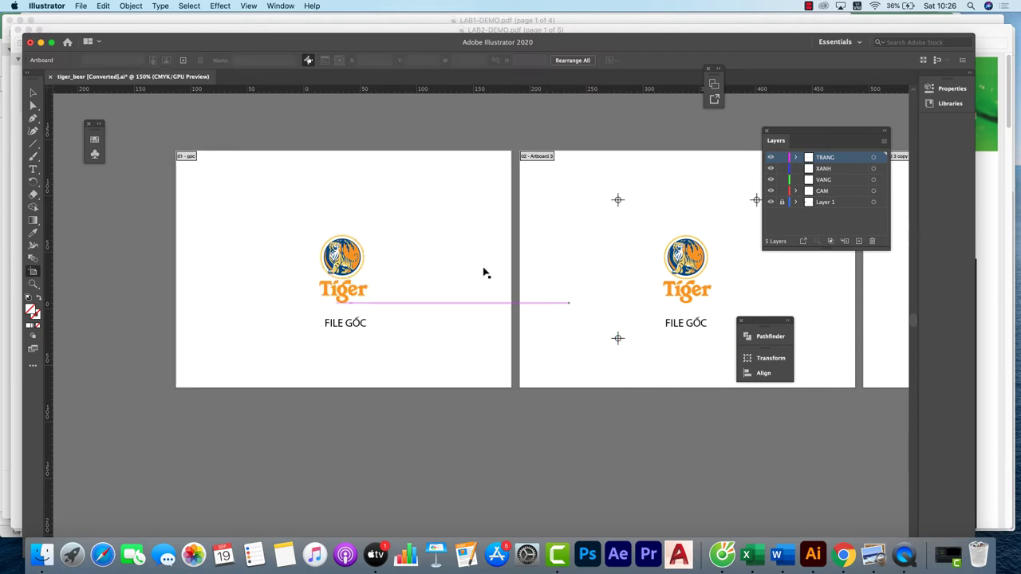
{"action": "key", "text": "Escape"}
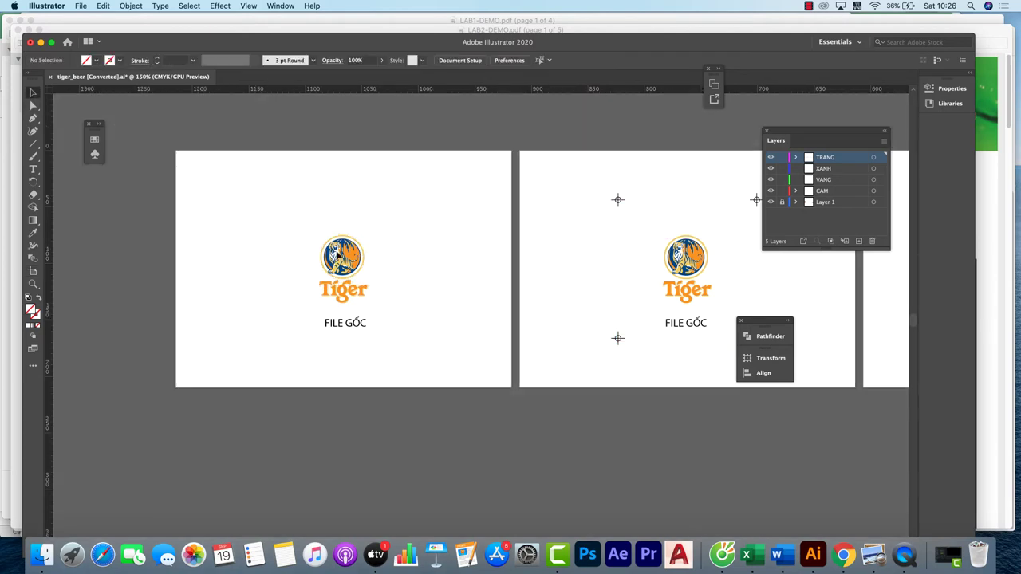
- Unlock Layer 1, cut the second artboard's FILE GỐC text from it and paste it in place on the CAM layer
{"action": "left_click", "coordinate": [284, 206]}
{"action": "left_click_drag", "start_coordinate": [636, 218], "coordinate": [356, 198]}
{"action": "left_click", "coordinate": [419, 243]}
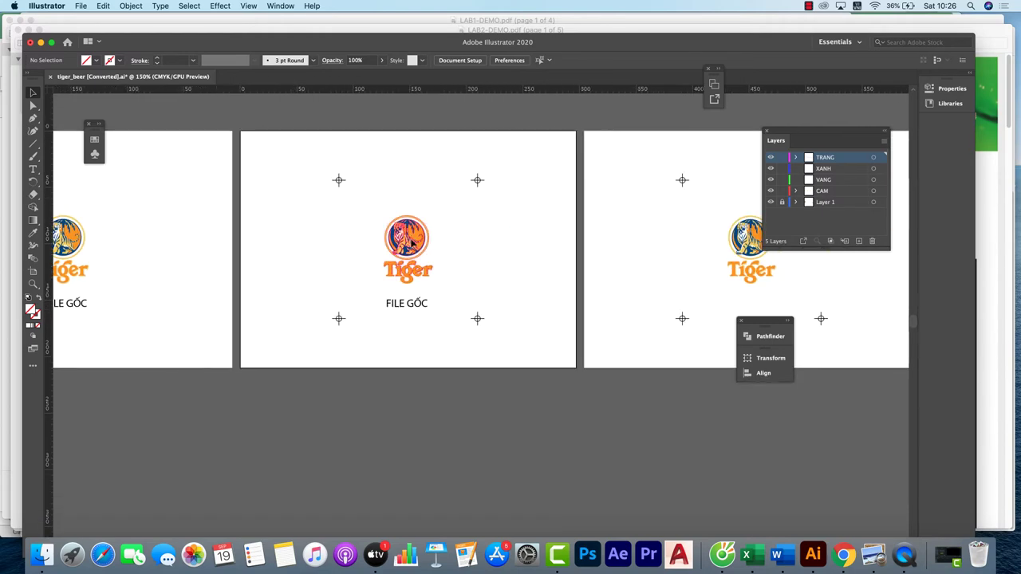
{"action": "left_click", "coordinate": [412, 180]}
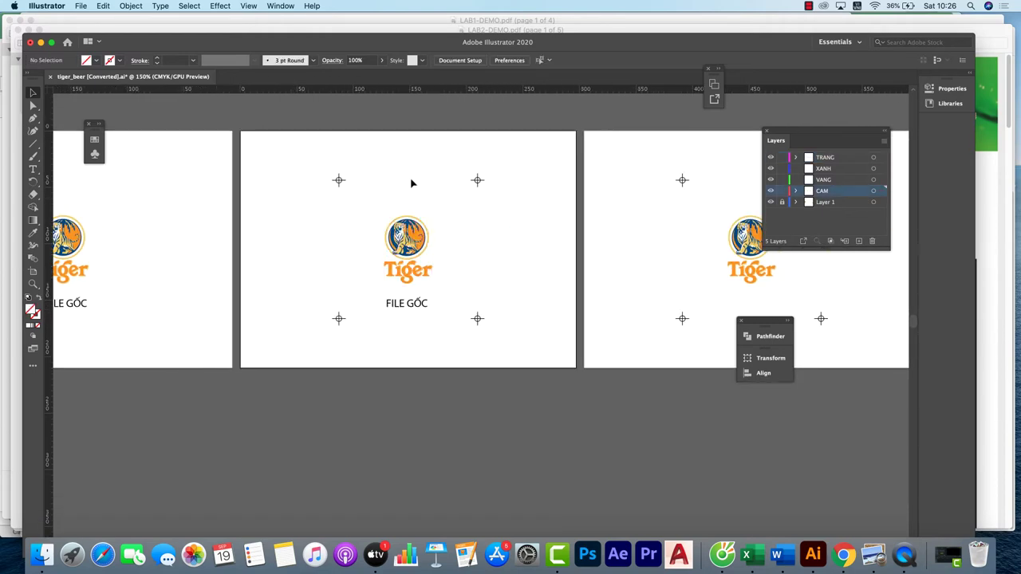
{"action": "left_click", "coordinate": [782, 202]}
{"action": "left_click", "coordinate": [408, 311]}
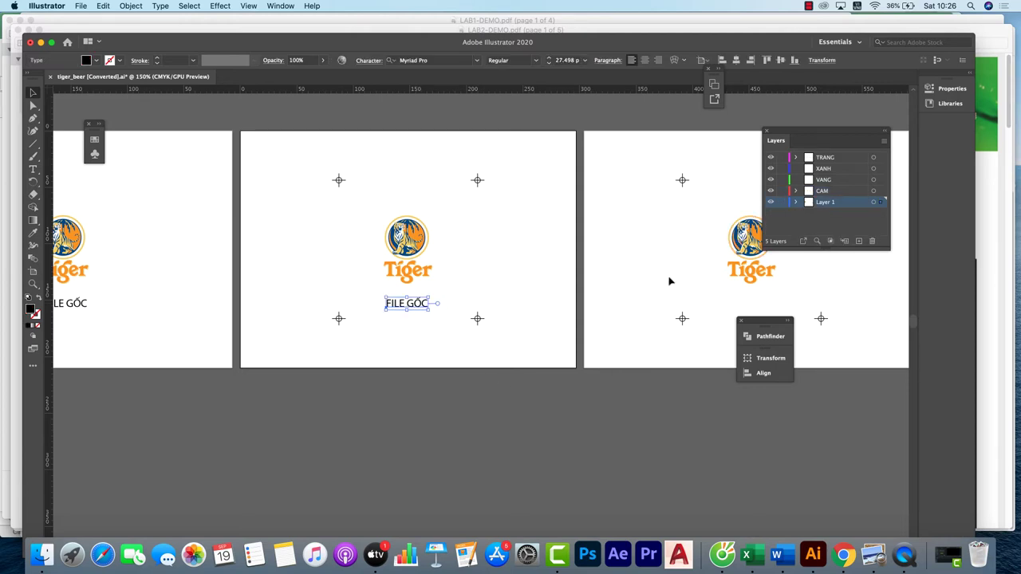
{"action": "key", "text": "Delete"}
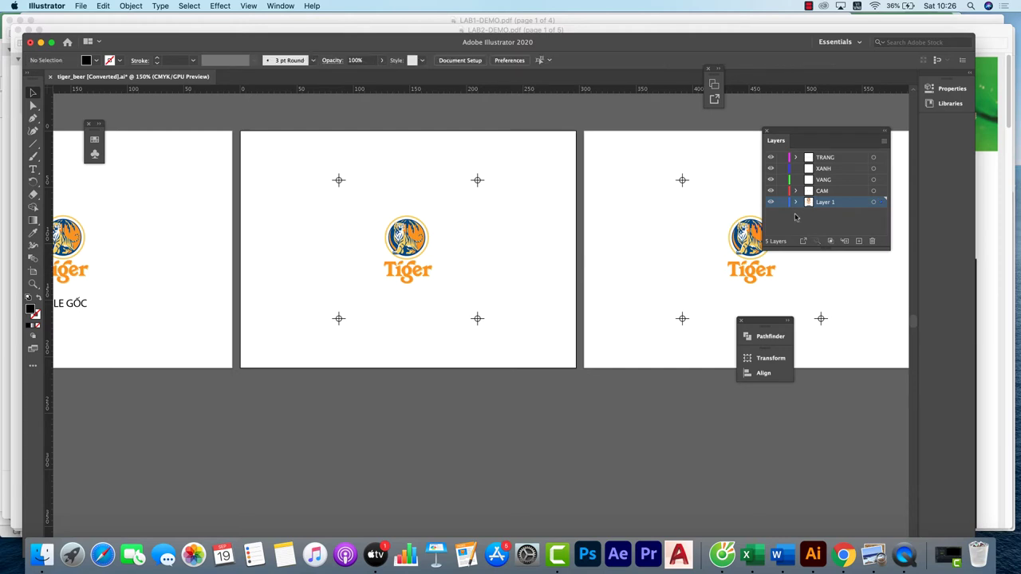
{"action": "left_click", "coordinate": [834, 193]}
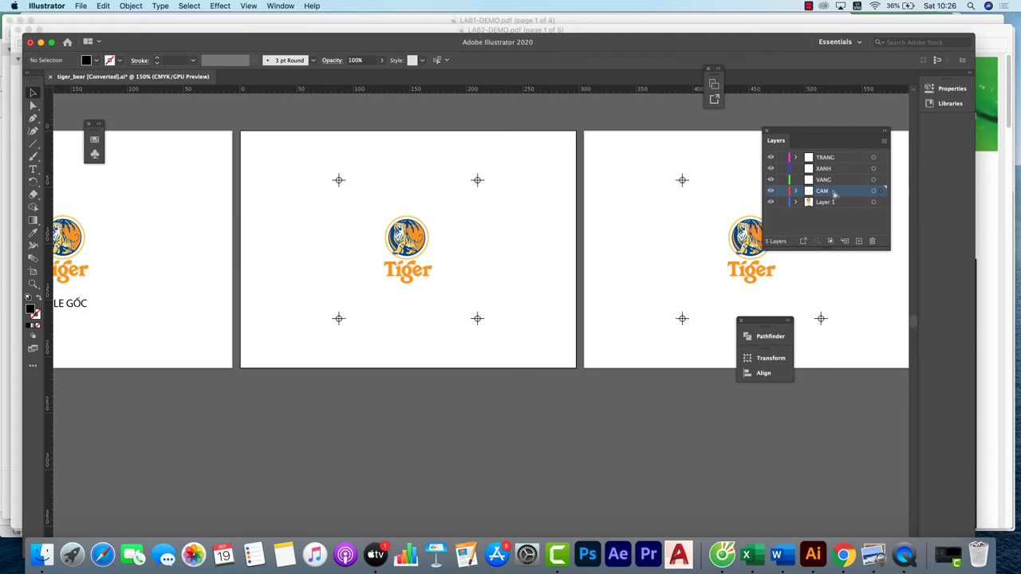
{"action": "key", "text": "super+f"}
- Replace the FILE GỐC text on the second artboard with "XUẤT MÀU CAM"
{"action": "double_click", "coordinate": [419, 311]}
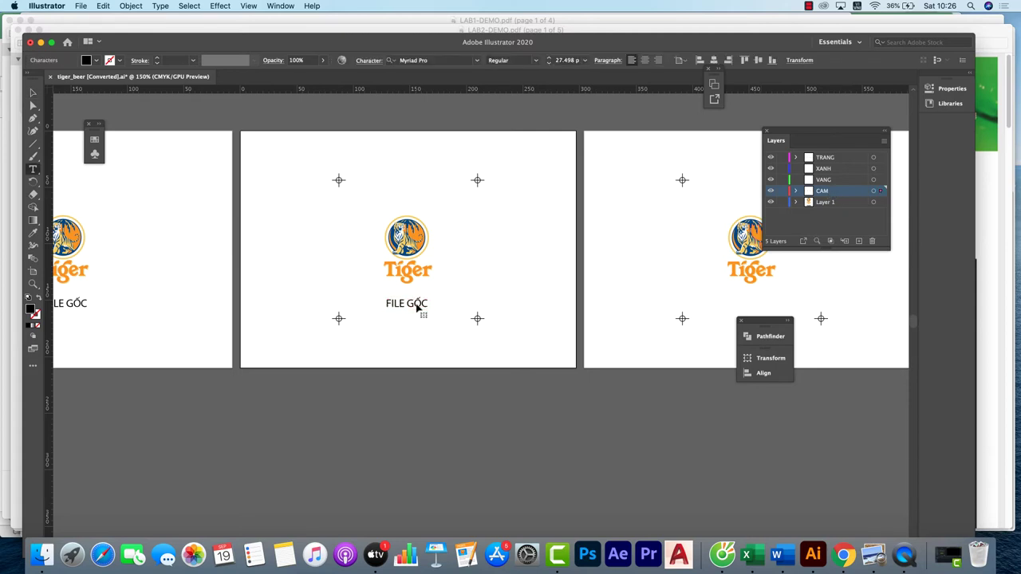
{"action": "left_click_drag", "start_coordinate": [385, 303], "coordinate": [440, 304]}
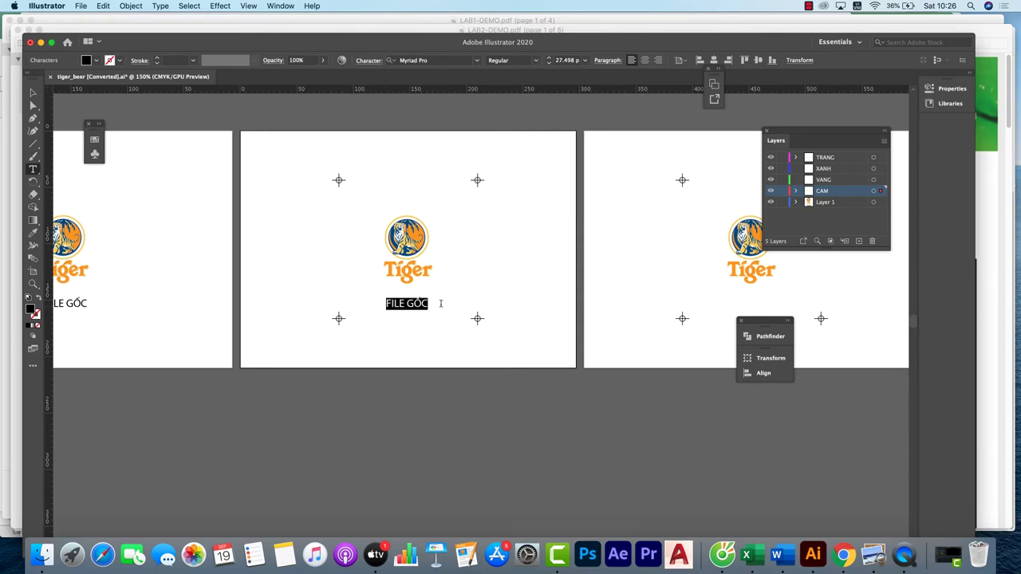
{"action": "type", "text": "X"}
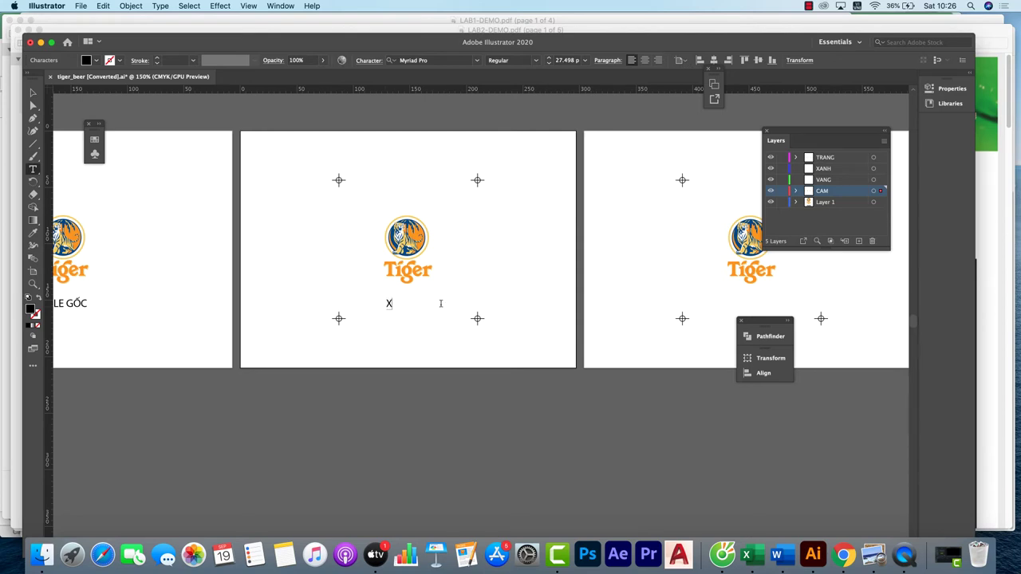
{"action": "type", "text": "UẤT MÀU CAM"}
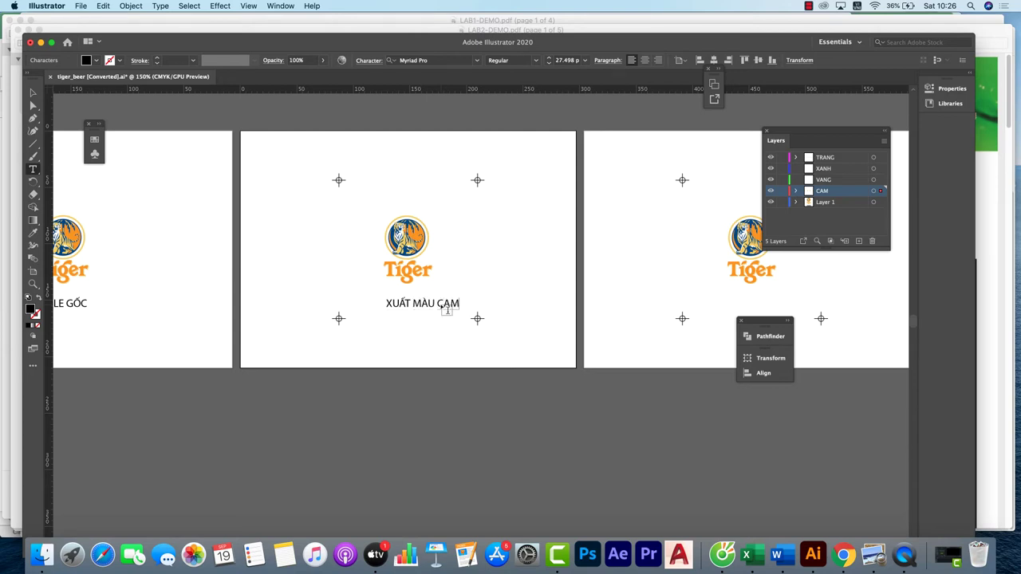
- Move the XUẤT MÀU CAM label so it sits roughly centred under the Tiger logo, between the lower registration marks
{"action": "left_click", "coordinate": [33, 94]}
{"action": "left_click_drag", "start_coordinate": [399, 304], "coordinate": [389, 298]}
{"action": "left_click", "coordinate": [515, 274]}
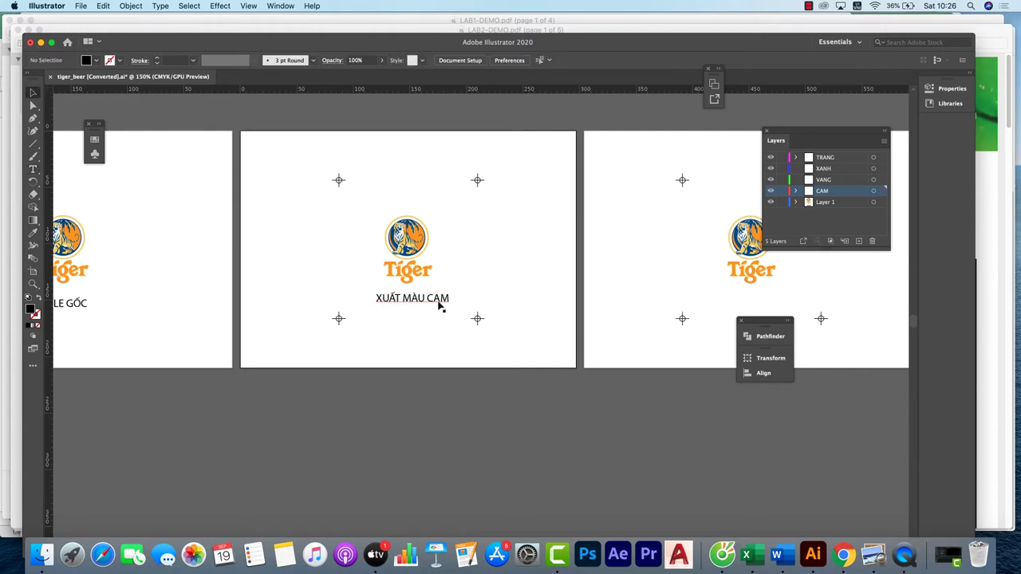
{"action": "left_click", "coordinate": [439, 304]}
{"action": "left_click", "coordinate": [504, 258]}
{"action": "key", "text": "super+equal"}
{"action": "key", "text": "super+equal"}
{"action": "key", "text": "super+equal"}
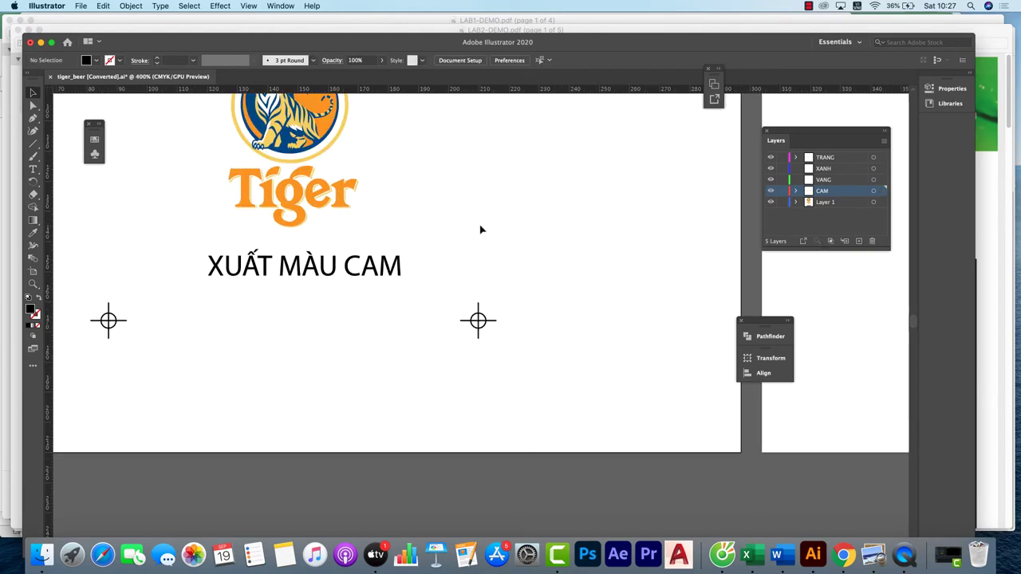
- Select the logos and registration marks on the third, fourth and fifth artboards and lock them
{"action": "key", "text": "super+minus"}
{"action": "key", "text": "super+minus"}
{"action": "key", "text": "super+minus"}
{"action": "key", "text": "super+minus"}
{"action": "key", "text": "super+minus"}
{"action": "key", "text": "super+minus"}
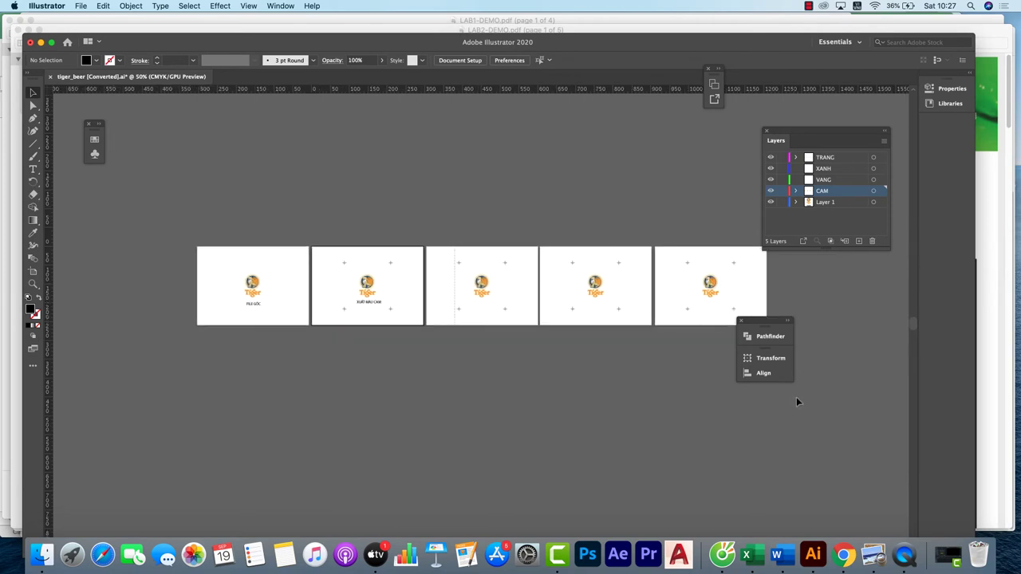
{"action": "key", "text": "super+f"}
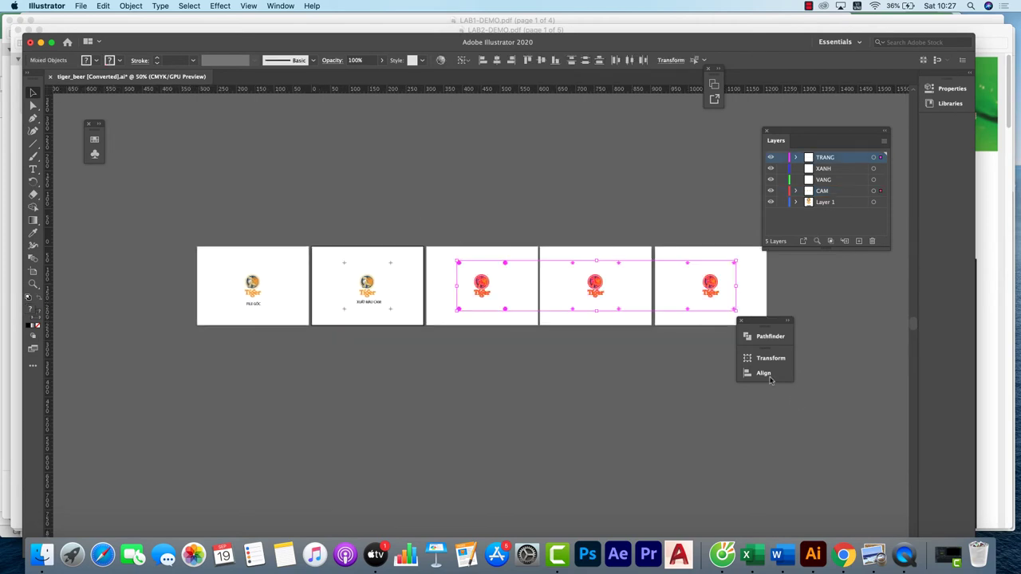
{"action": "left_click", "coordinate": [130, 6]}
{"action": "mouse_move", "coordinate": [173, 76]}
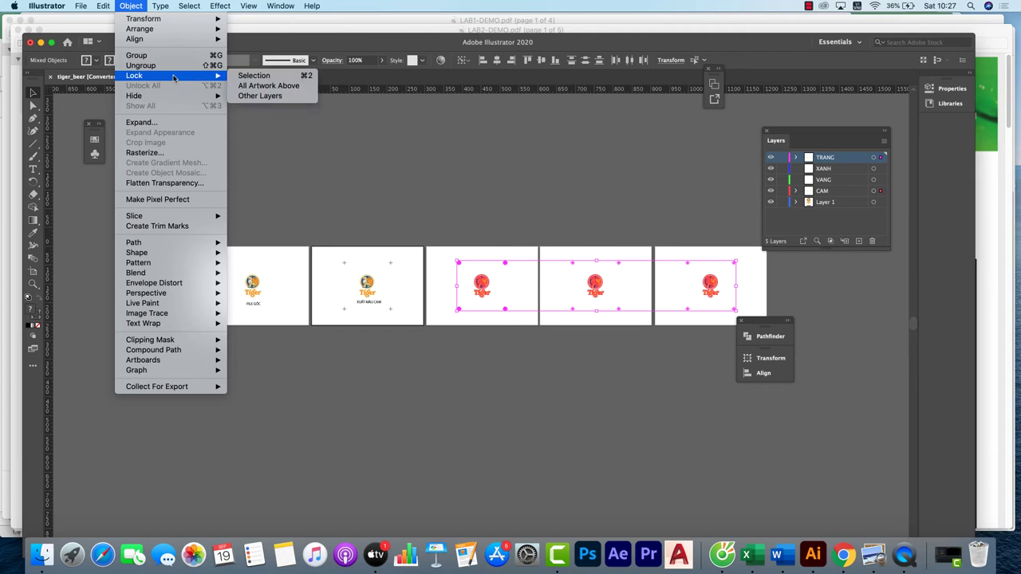
{"action": "left_click", "coordinate": [254, 75]}
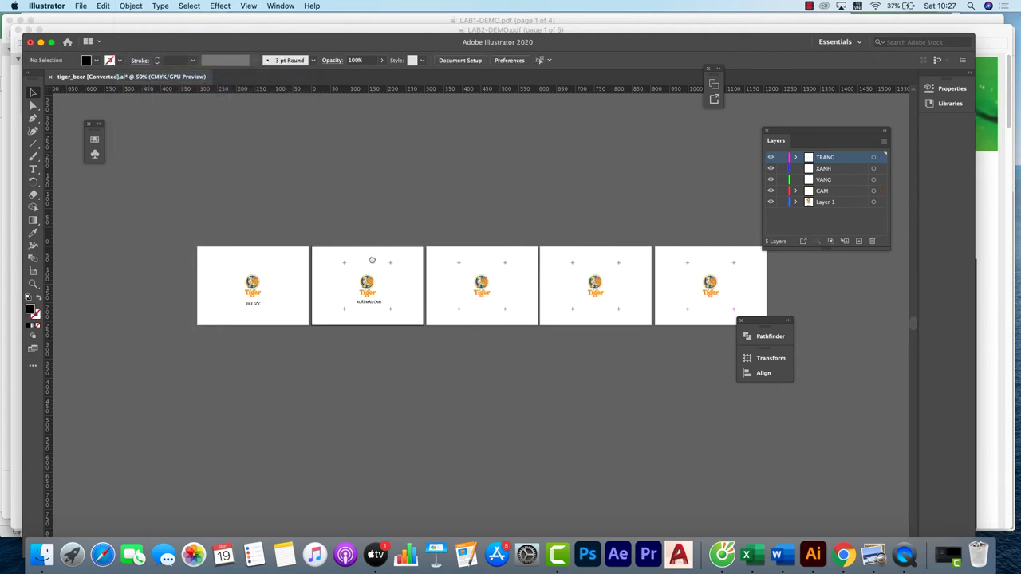
- Directly select the orange part of the second artboard's Tiger logo, select everything with the same fill color, and try filling it black
{"action": "left_click_drag", "start_coordinate": [371, 260], "coordinate": [347, 341]}
{"action": "scroll", "coordinate": [515, 246], "scroll_direction": "up", "scroll_amount": 5}
{"action": "scroll", "coordinate": [348, 341], "scroll_direction": "up", "scroll_amount": 5}
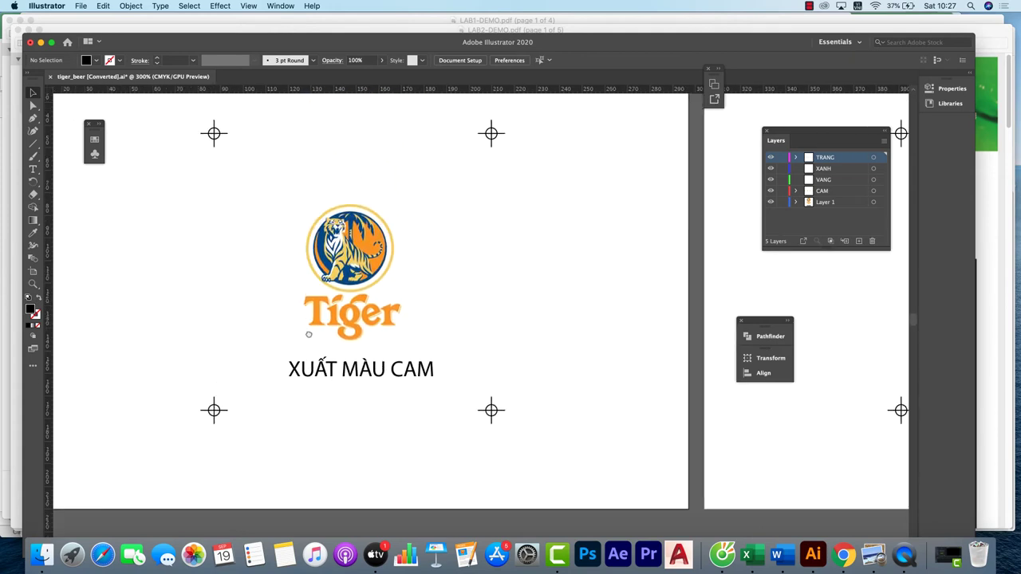
{"action": "left_click", "coordinate": [329, 227]}
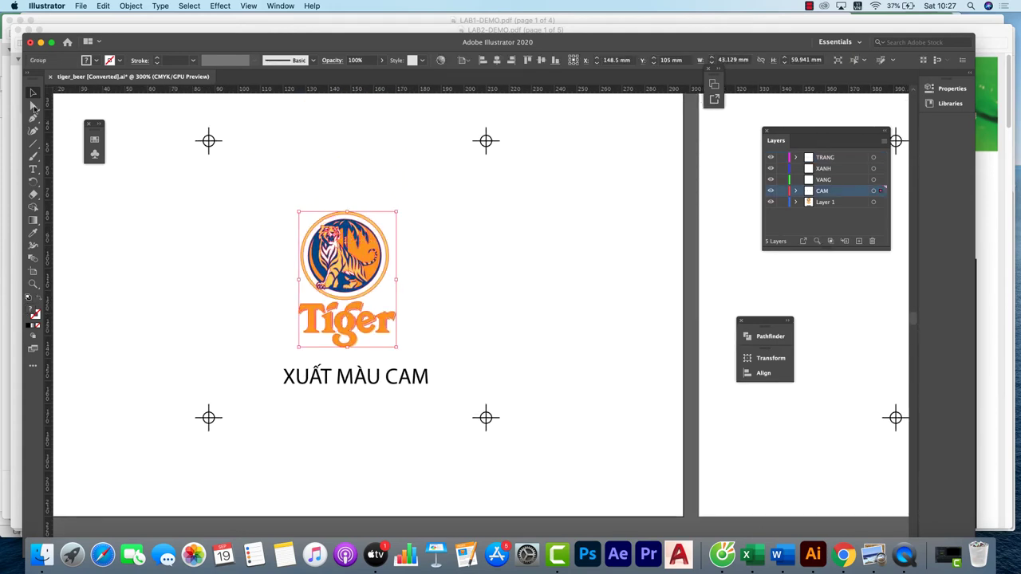
{"action": "left_click", "coordinate": [33, 106]}
{"action": "left_click", "coordinate": [305, 150]}
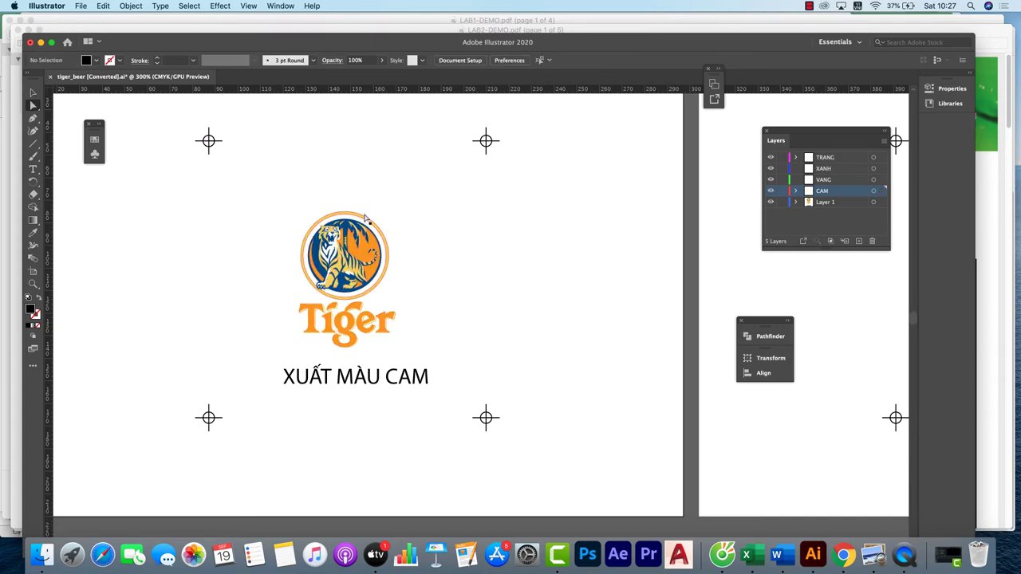
{"action": "left_click", "coordinate": [388, 238]}
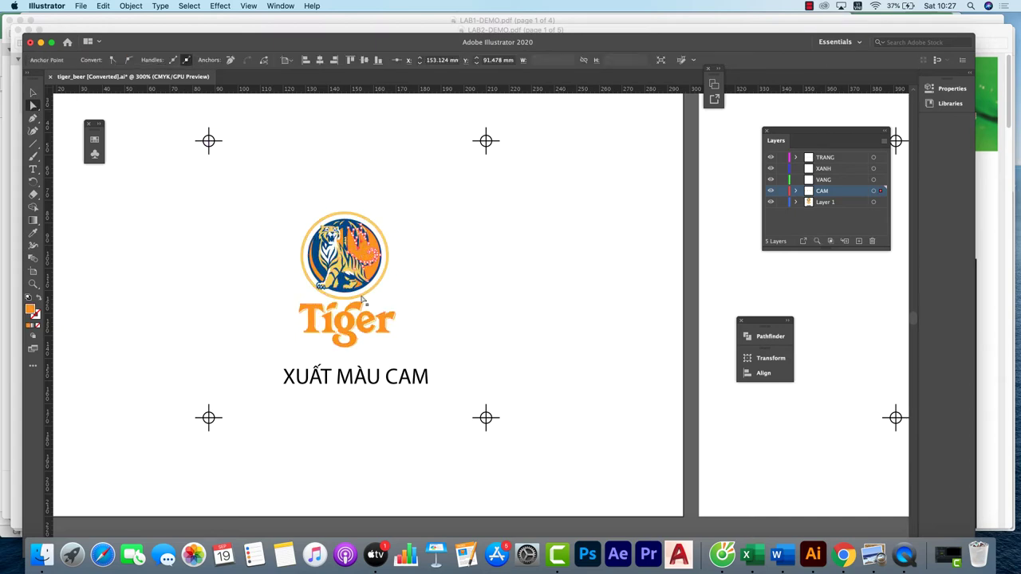
{"action": "left_click", "coordinate": [183, 7]}
{"action": "mouse_move", "coordinate": [255, 102]}
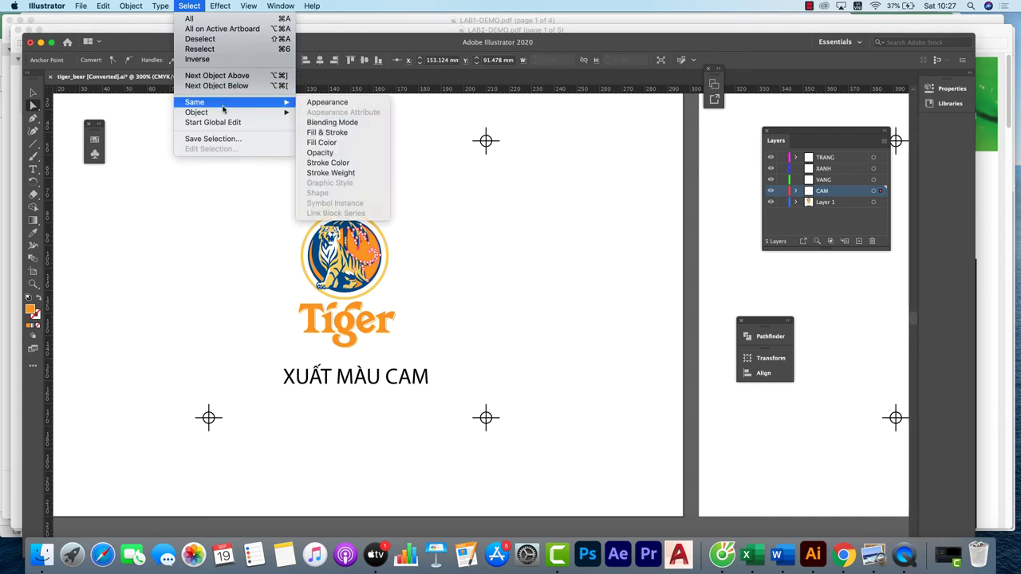
{"action": "left_click", "coordinate": [352, 143]}
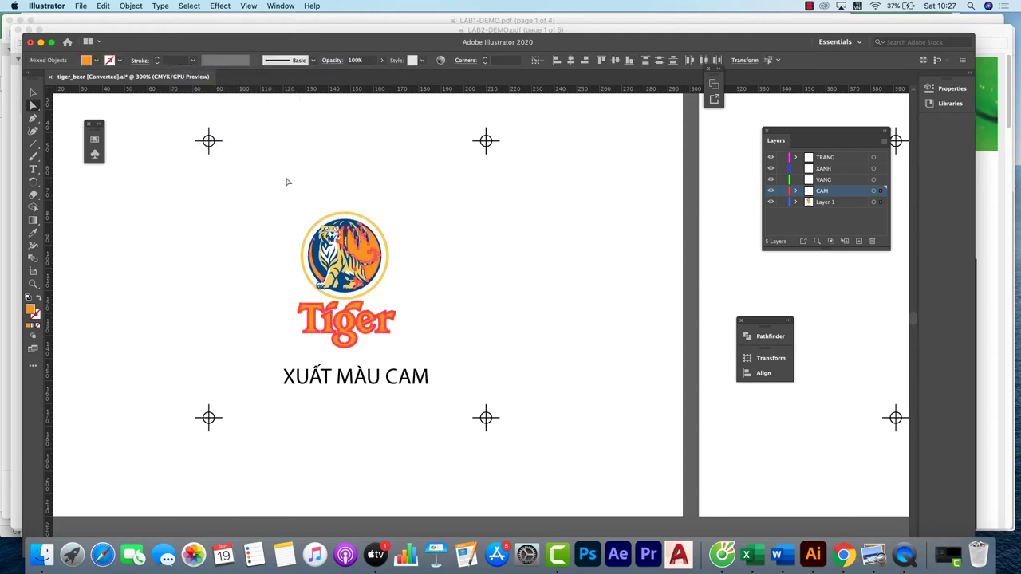
{"action": "left_click", "coordinate": [98, 62]}
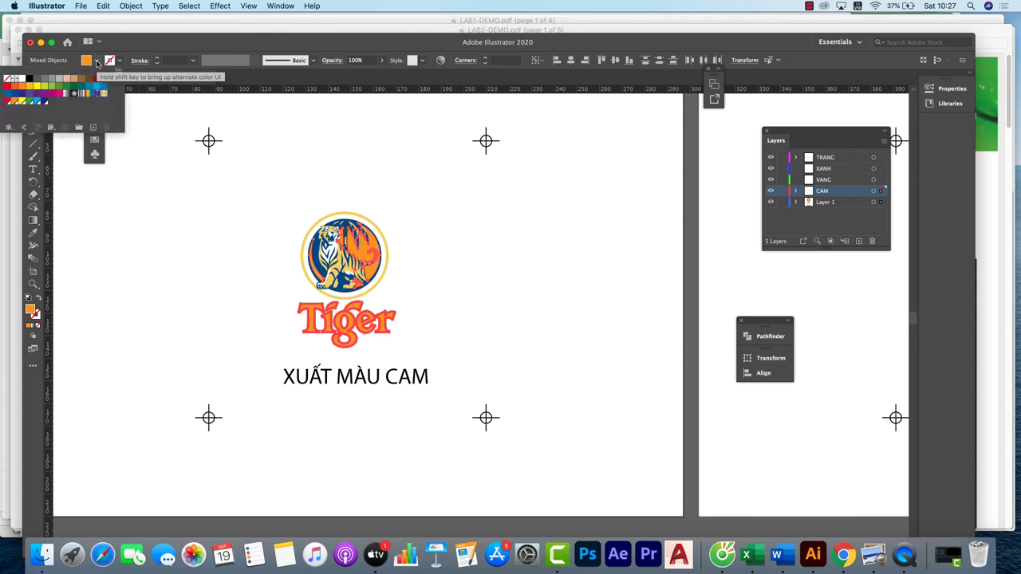
{"action": "left_click", "coordinate": [29, 80]}
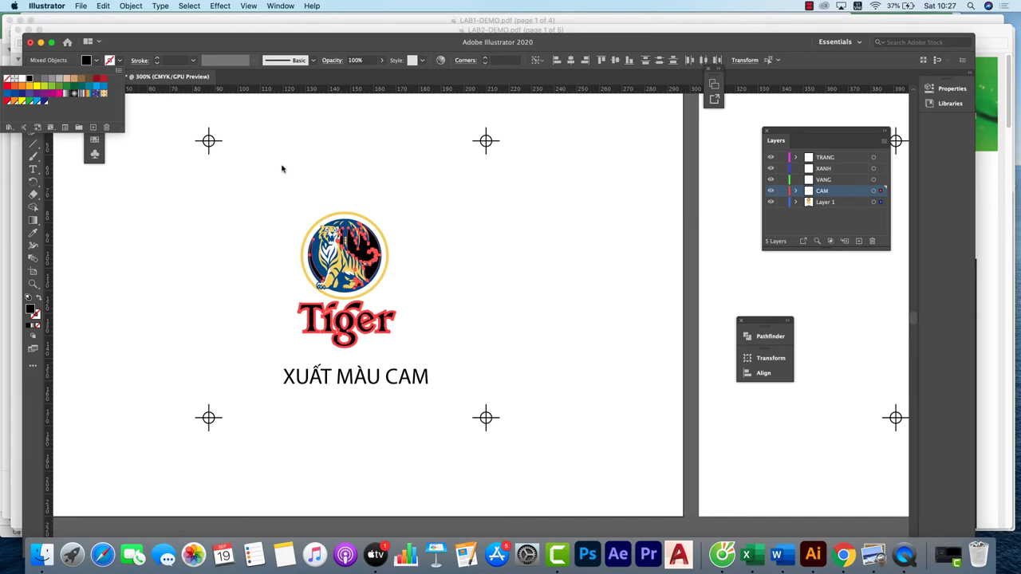
{"action": "left_click", "coordinate": [299, 39]}
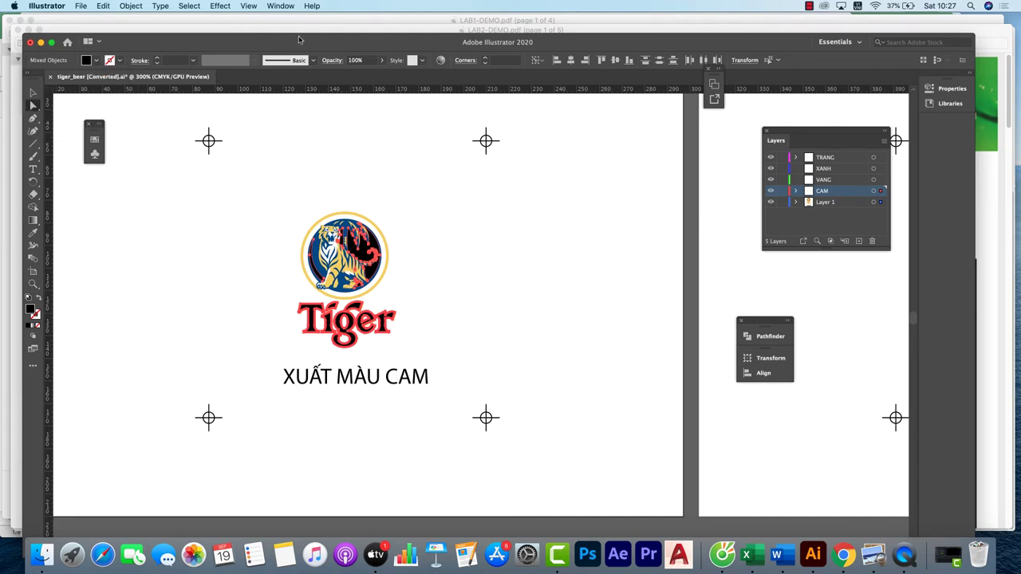
- Check the original logo on the first artboard and undo the black fill
{"action": "left_click", "coordinate": [364, 216]}
{"action": "left_click", "coordinate": [32, 92]}
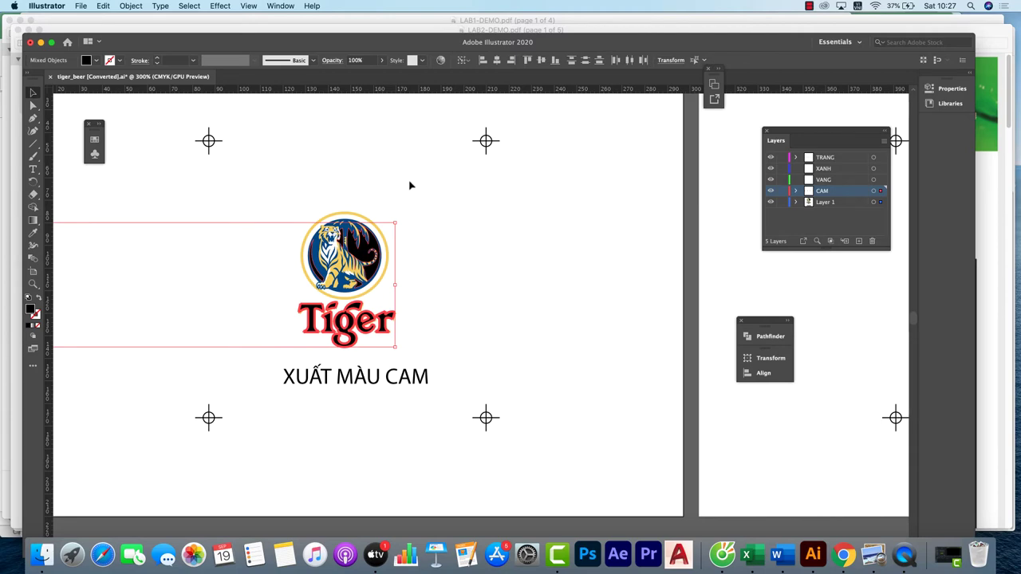
{"action": "left_click", "coordinate": [377, 172]}
{"action": "left_click_drag", "start_coordinate": [378, 205], "coordinate": [660, 223]}
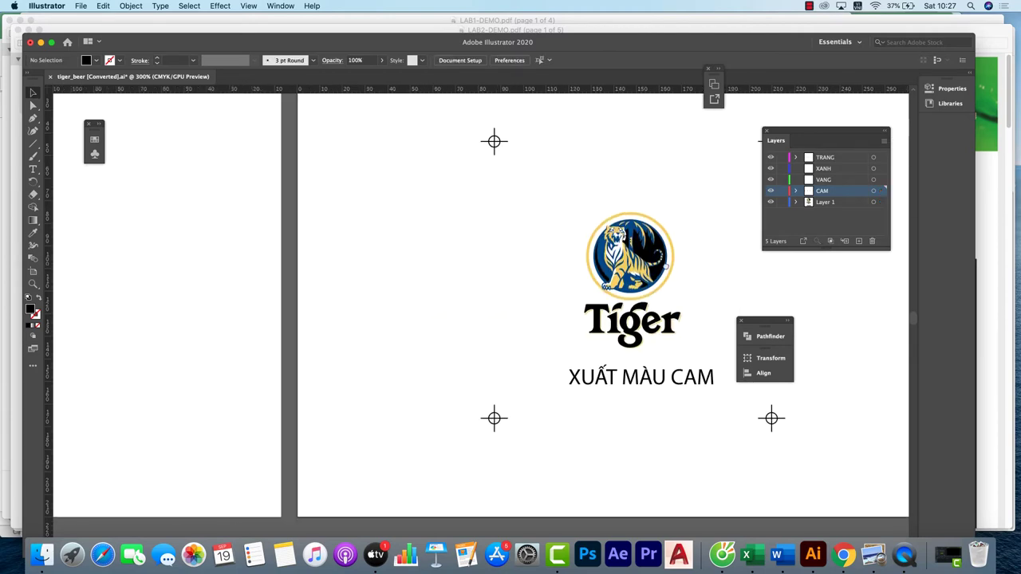
{"action": "left_click_drag", "start_coordinate": [330, 255], "coordinate": [653, 253]}
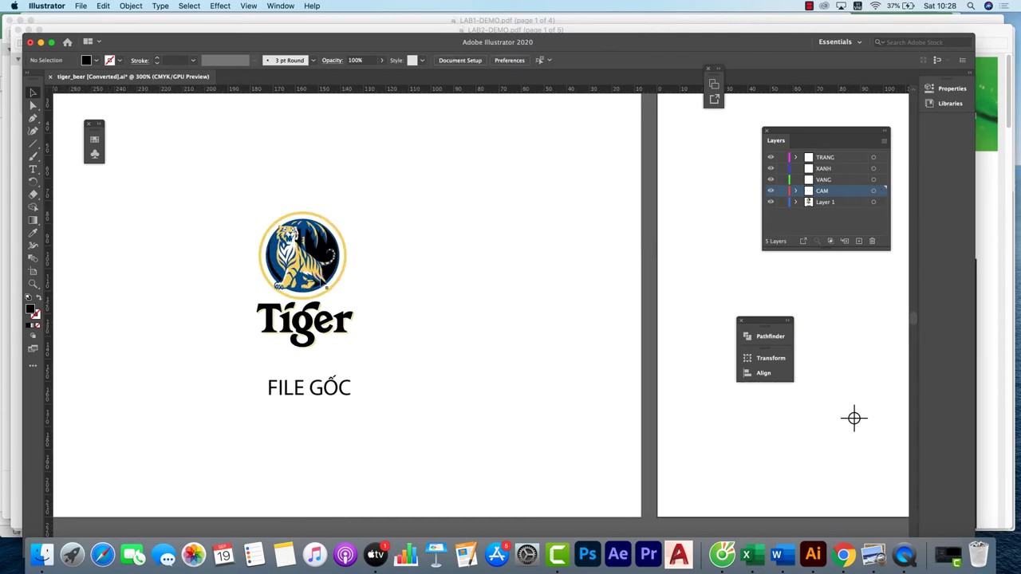
{"action": "left_click", "coordinate": [326, 285]}
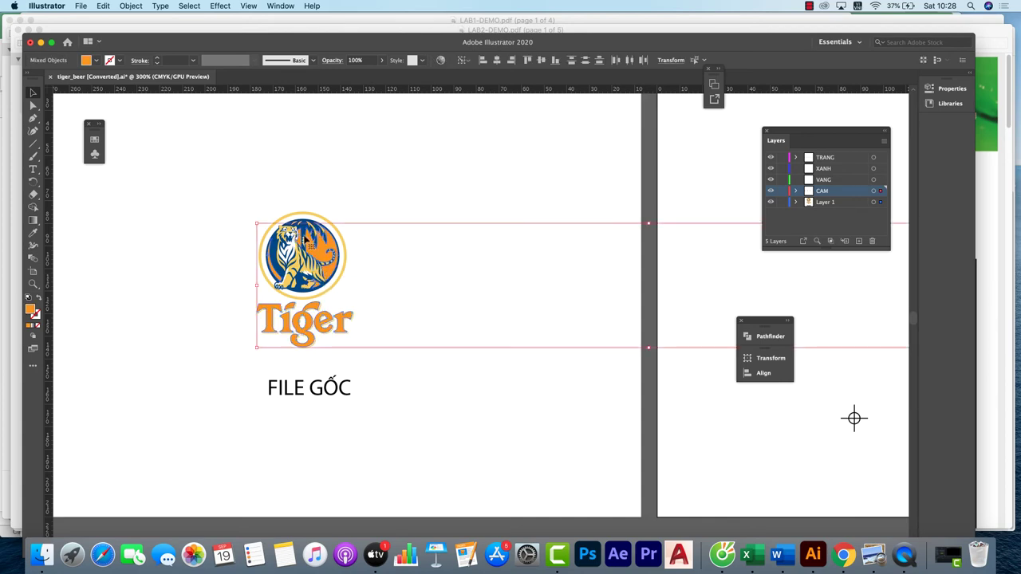
- Lock the Tiger logo and FILE GỐC text on the first artboard
{"action": "left_click", "coordinate": [237, 214]}
{"action": "left_click_drag", "start_coordinate": [236, 214], "coordinate": [394, 399]}
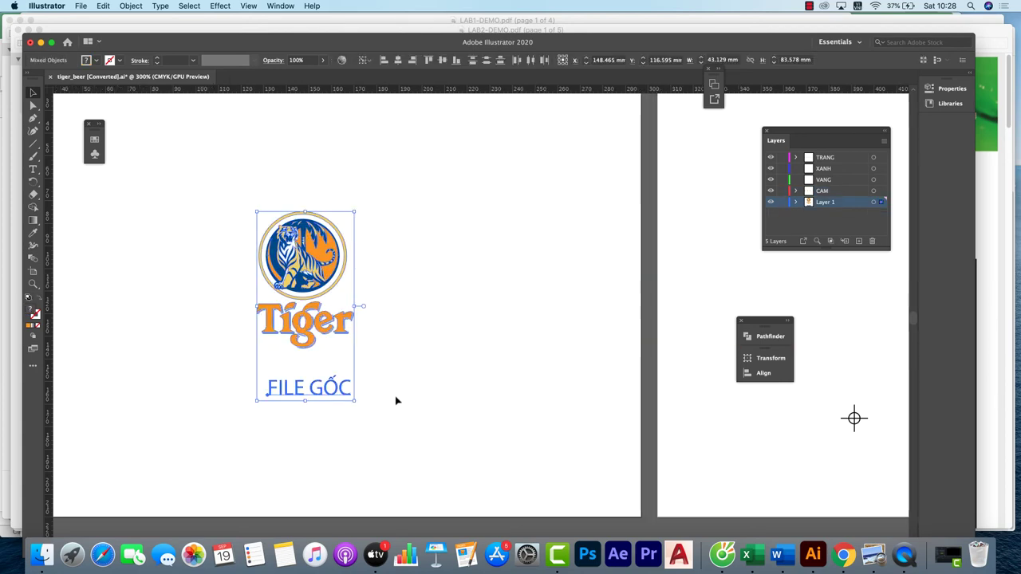
{"action": "left_click", "coordinate": [131, 6]}
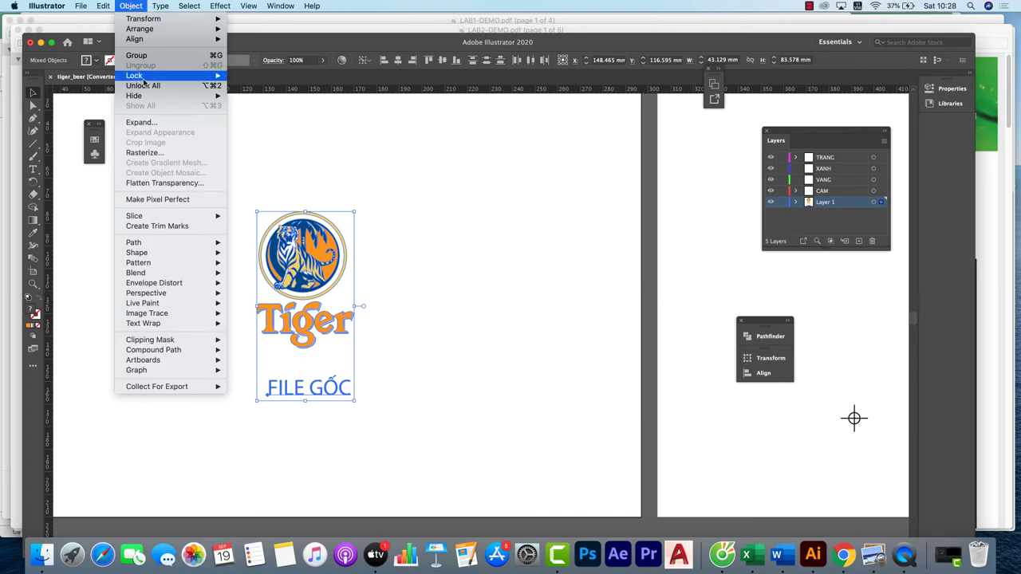
{"action": "mouse_move", "coordinate": [136, 75]}
{"action": "left_click", "coordinate": [256, 75]}
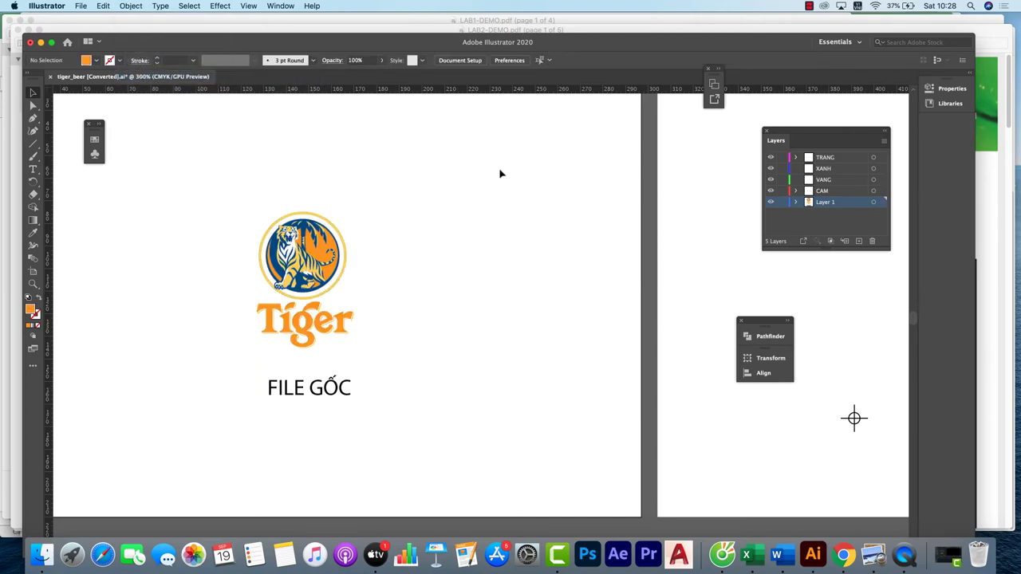
- Select all parts with the same orange fill color in the XUẤT MÀU CAM artboard's logo and fill them black
{"action": "left_click_drag", "start_coordinate": [499, 173], "coordinate": [20, 110]}
{"action": "left_click", "coordinate": [32, 105]}
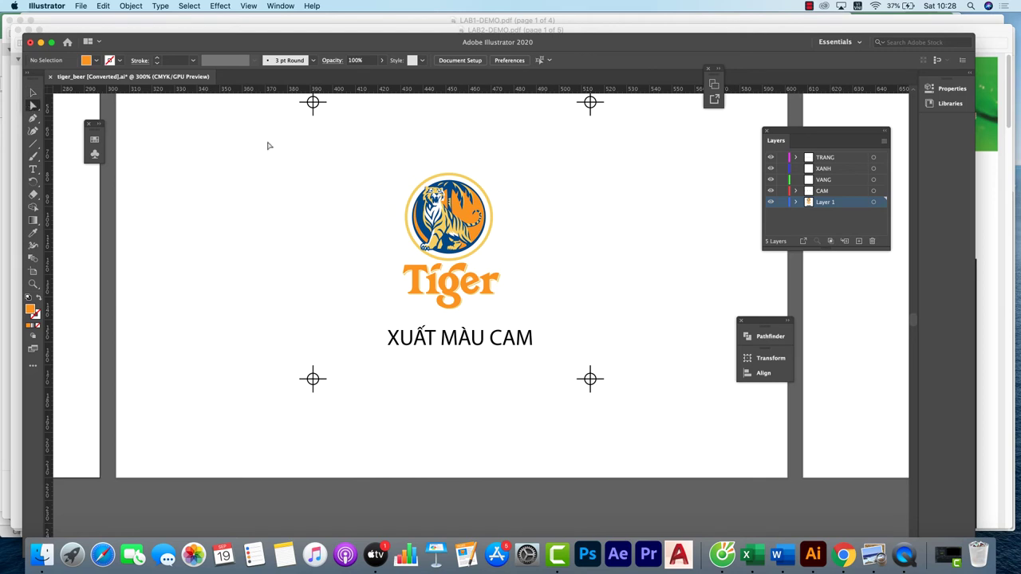
{"action": "left_click", "coordinate": [470, 195]}
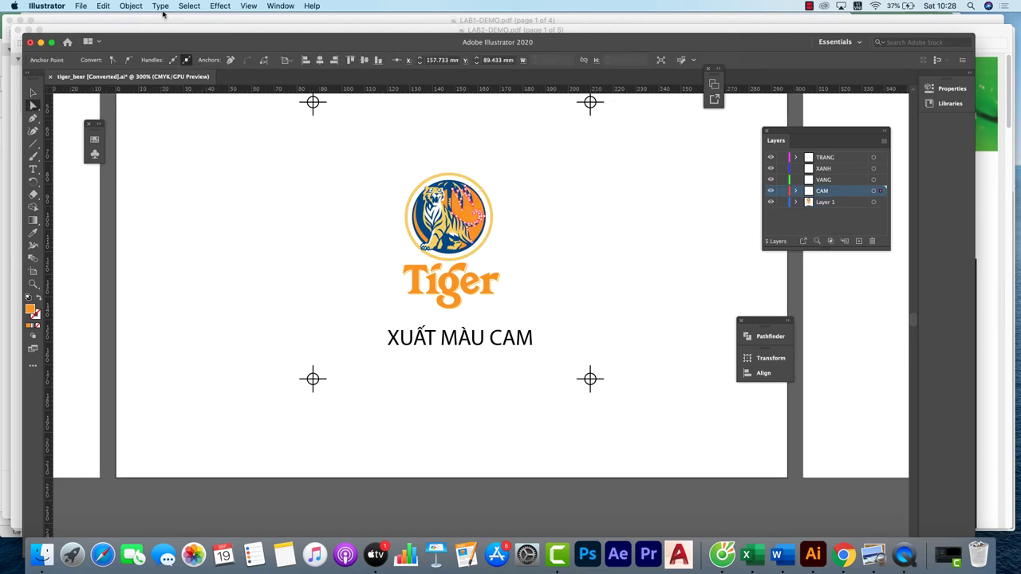
{"action": "left_click", "coordinate": [188, 7]}
{"action": "mouse_move", "coordinate": [221, 106]}
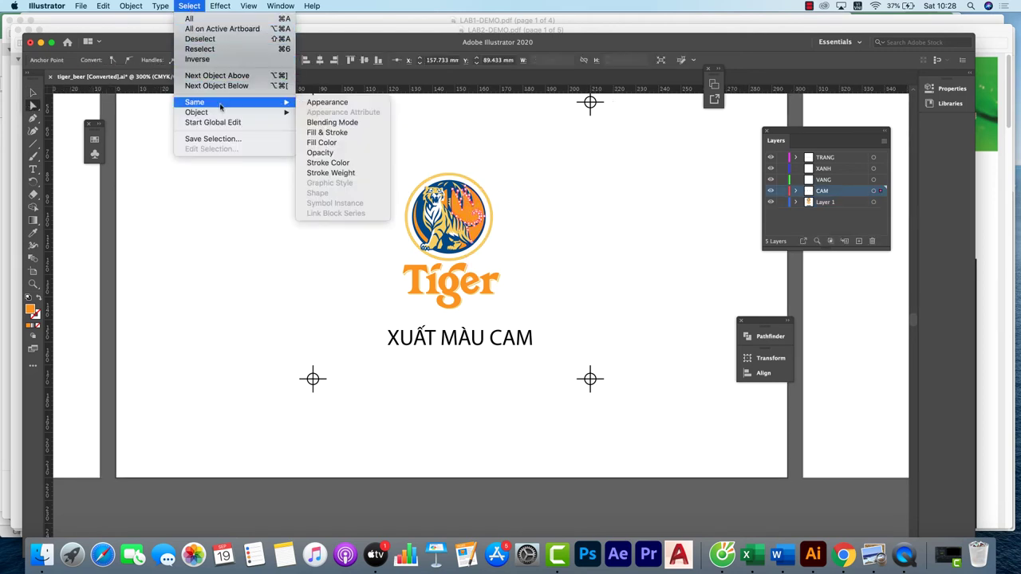
{"action": "left_click", "coordinate": [351, 142]}
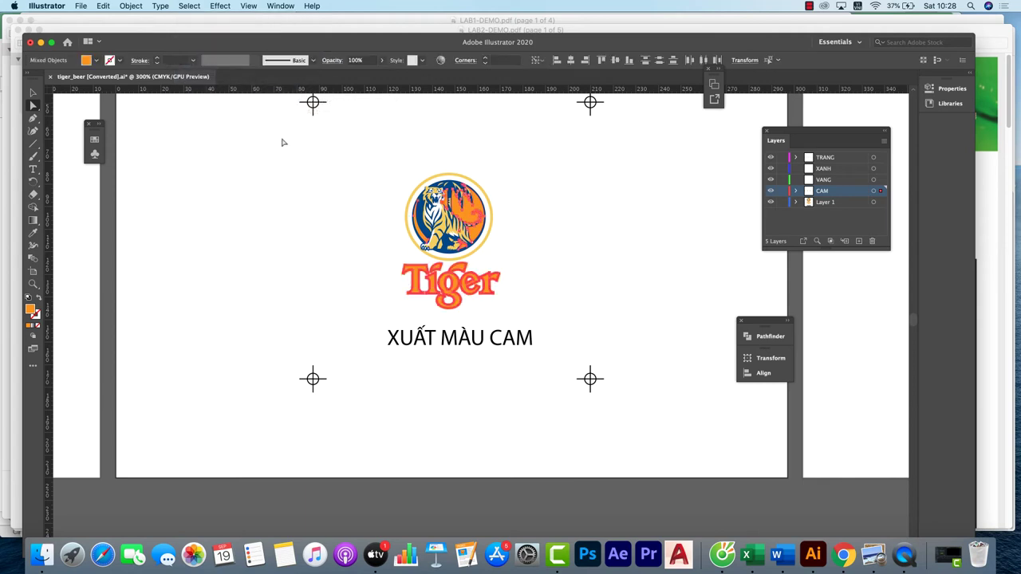
{"action": "left_click", "coordinate": [95, 62]}
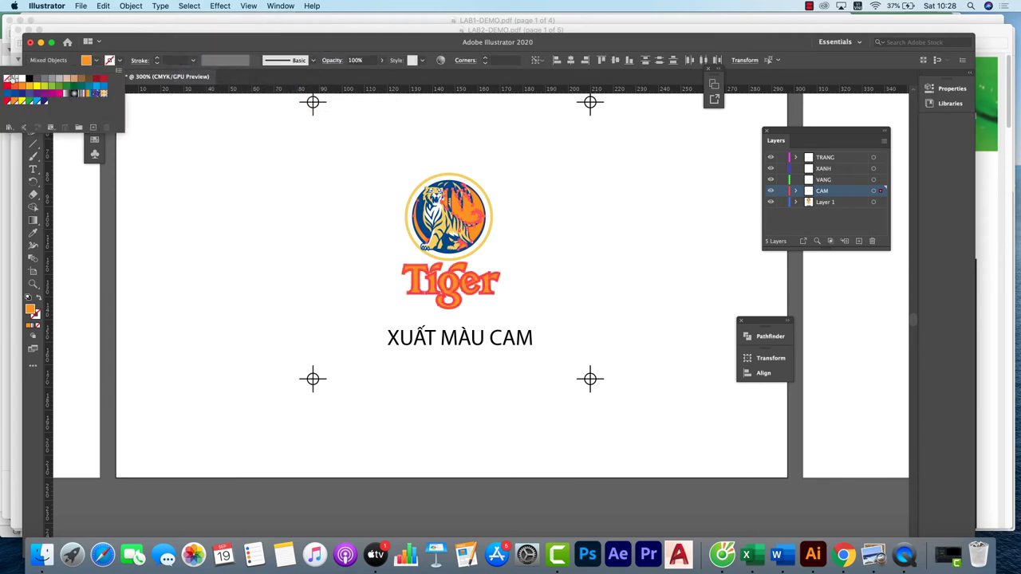
{"action": "left_click", "coordinate": [30, 79]}
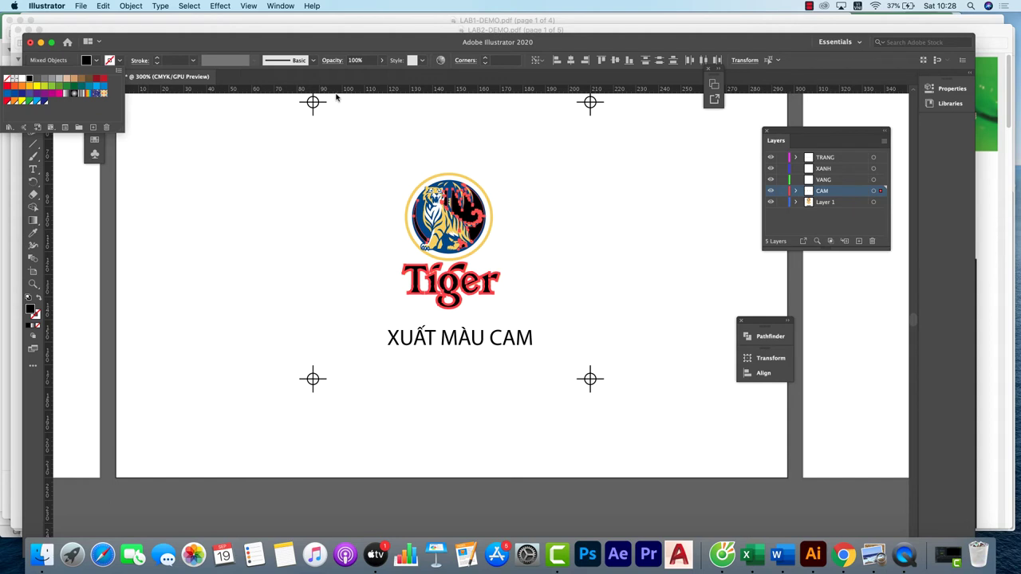
- Try inverting the selection to pick everything except the black parts of the CAM logo, and deselect it
{"action": "left_click", "coordinate": [189, 7]}
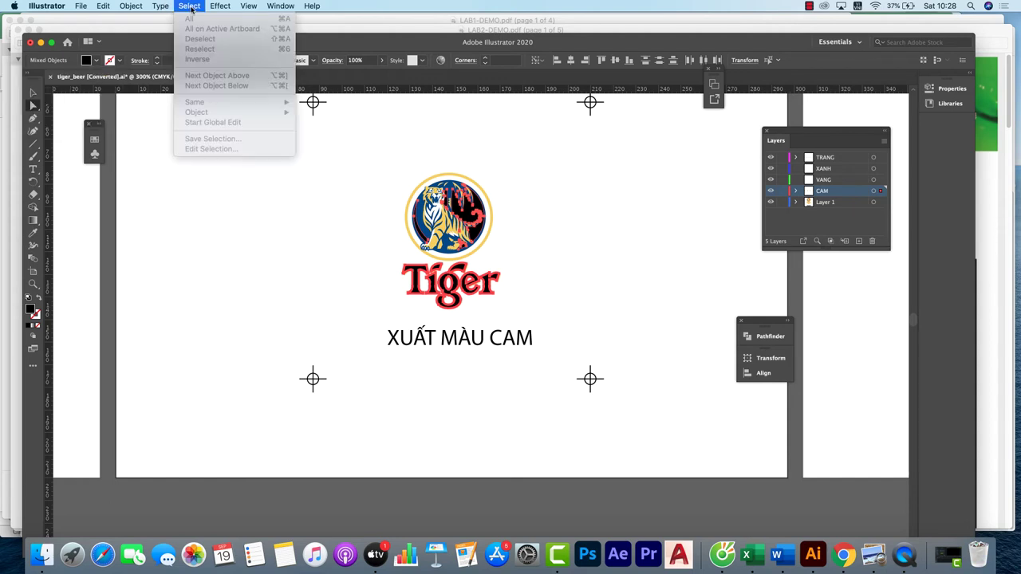
{"action": "key", "text": "super+a"}
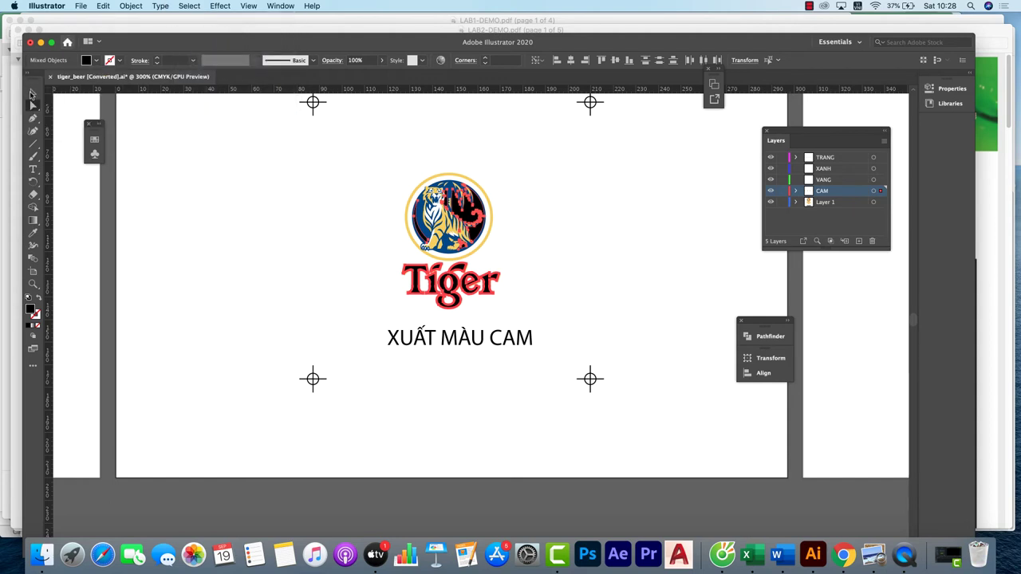
{"action": "left_click", "coordinate": [189, 7]}
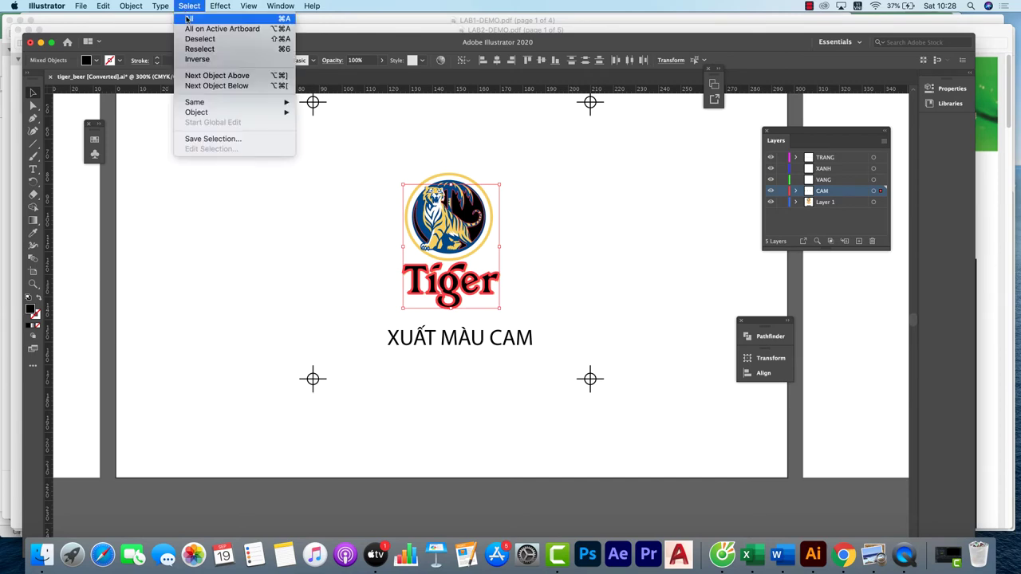
{"action": "left_click", "coordinate": [194, 59]}
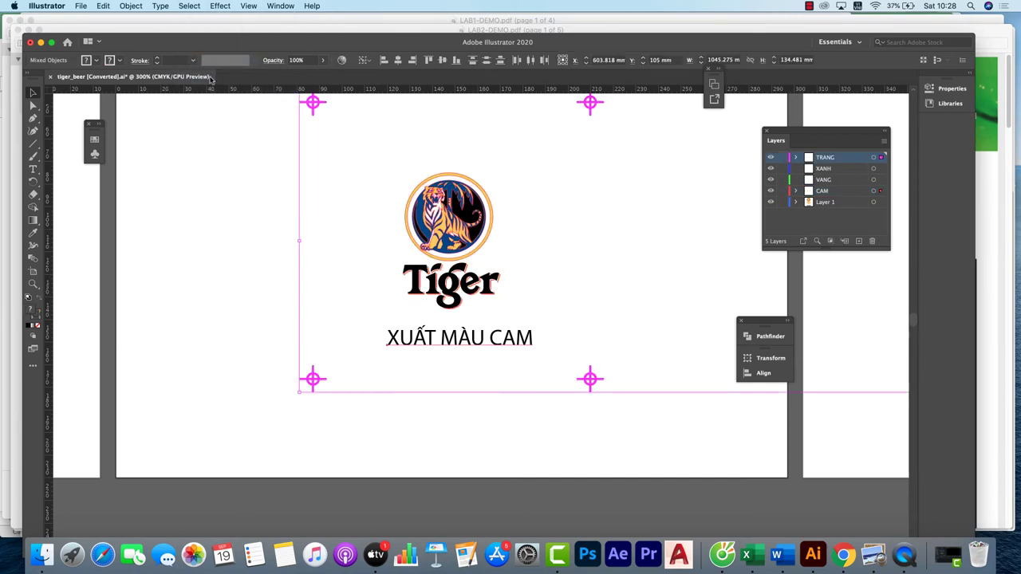
{"action": "key", "text": "super+minus"}
{"action": "key", "text": "super+minus"}
{"action": "key", "text": "super+minus"}
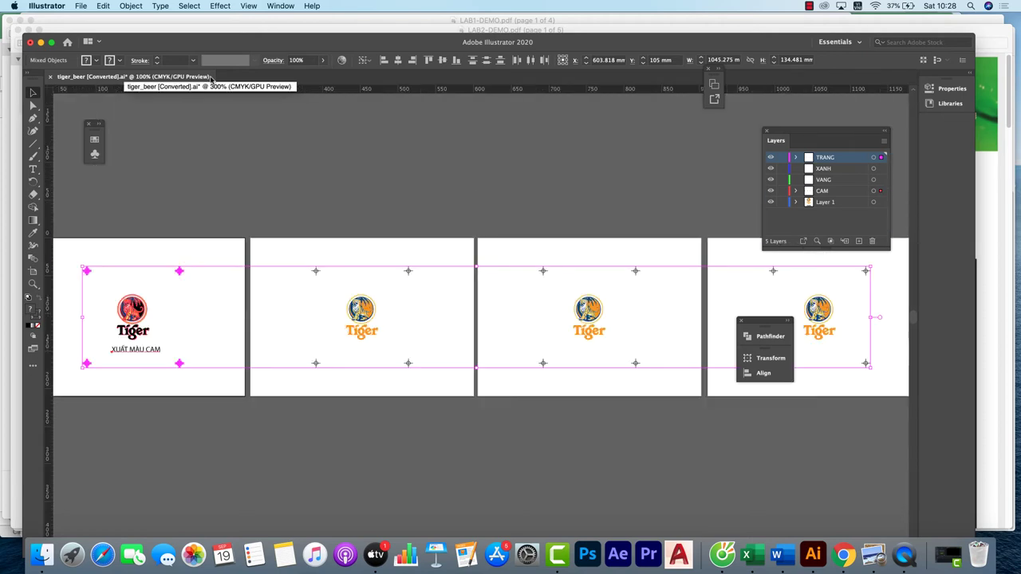
{"action": "left_click", "coordinate": [415, 152]}
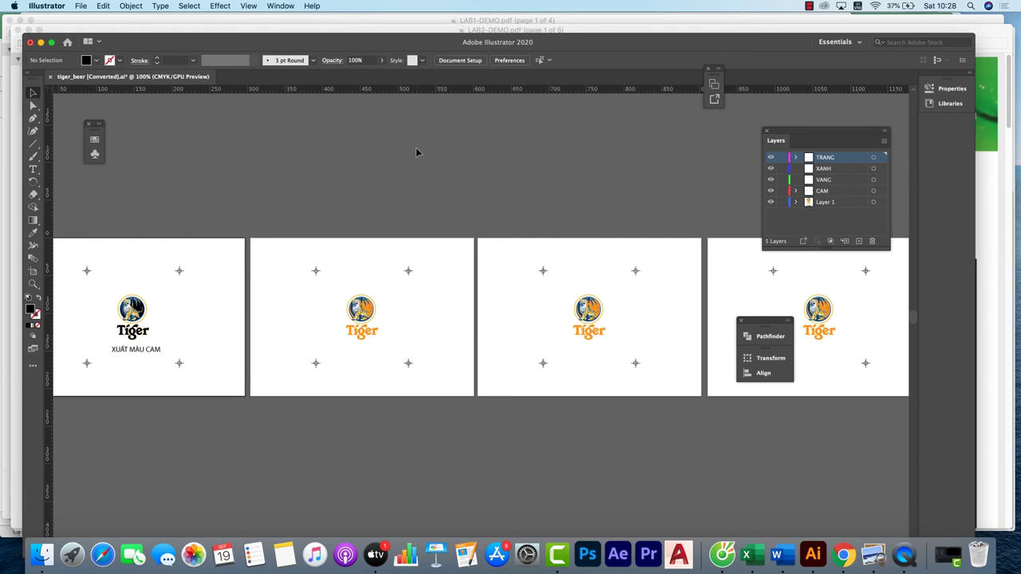
{"action": "left_click_drag", "start_coordinate": [377, 179], "coordinate": [444, 164]}
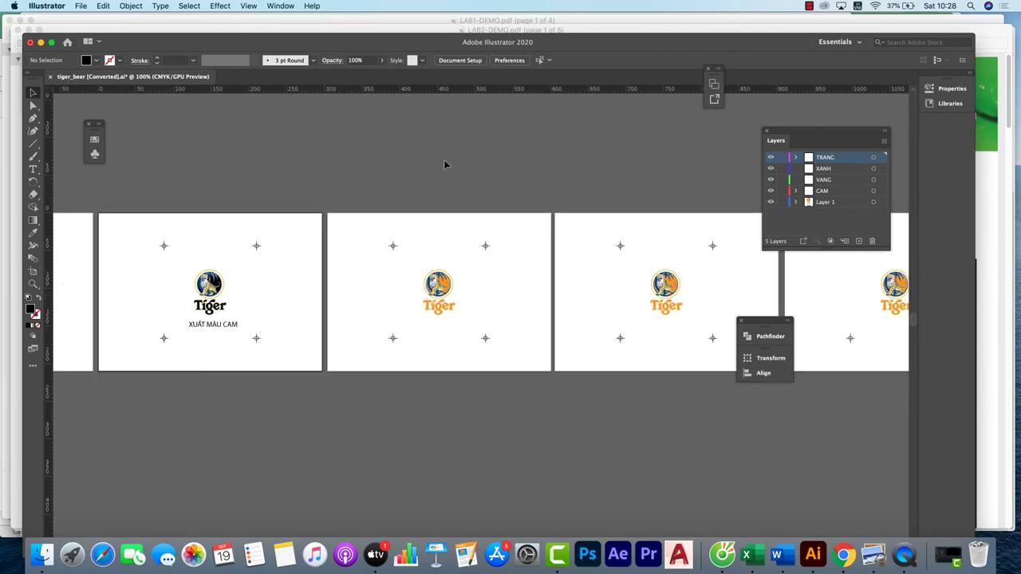
{"action": "scroll", "coordinate": [909, 401], "scroll_direction": "right", "scroll_amount": 2}
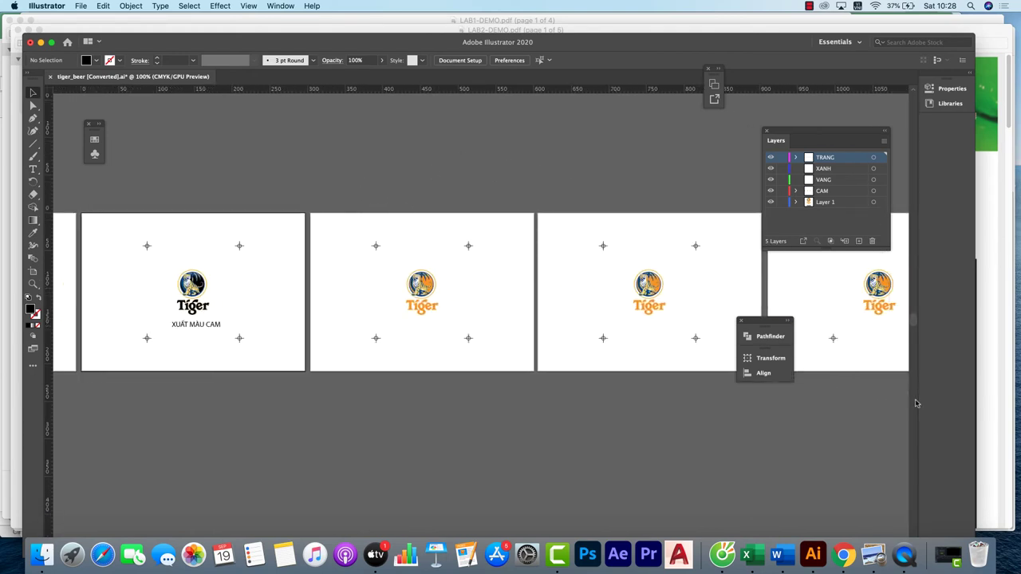
{"action": "left_click", "coordinate": [443, 312]}
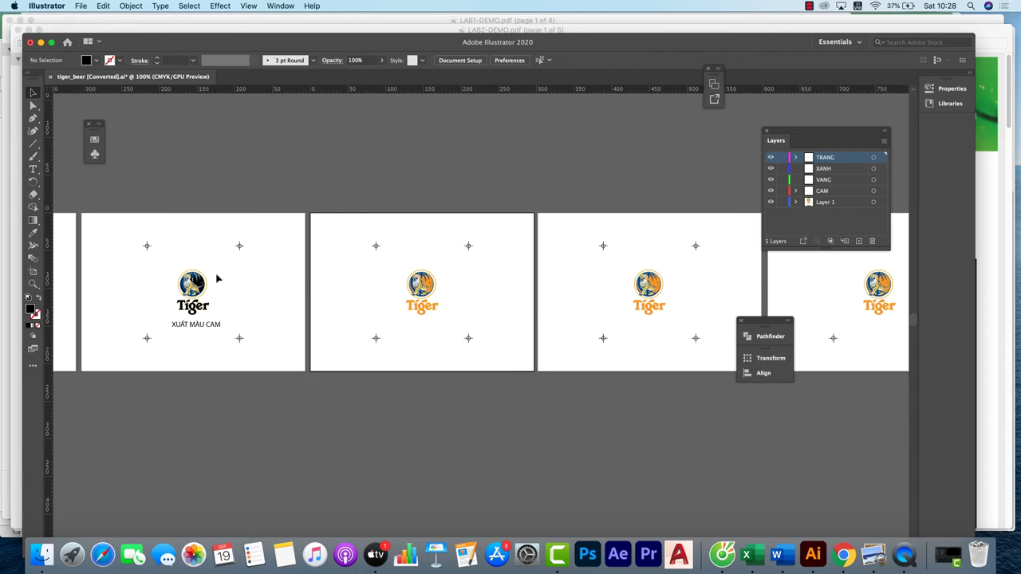
- Select all parts with the same black fill color as the tiger's black stripes in the XUẤT MÀU CAM artboard's logo
{"action": "left_click_drag", "start_coordinate": [483, 198], "coordinate": [570, 176]}
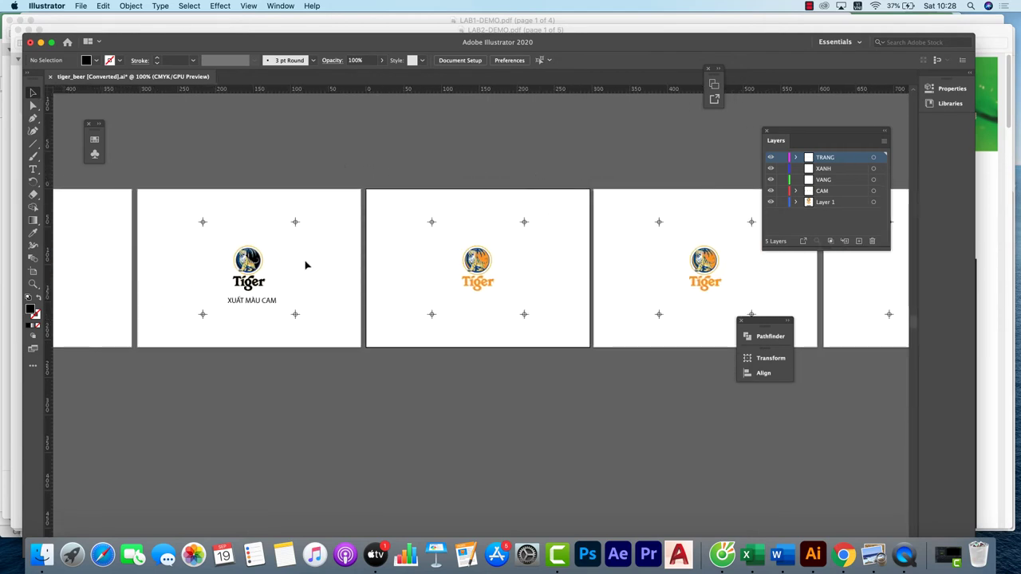
{"action": "left_click_drag", "start_coordinate": [285, 262], "coordinate": [383, 253]}
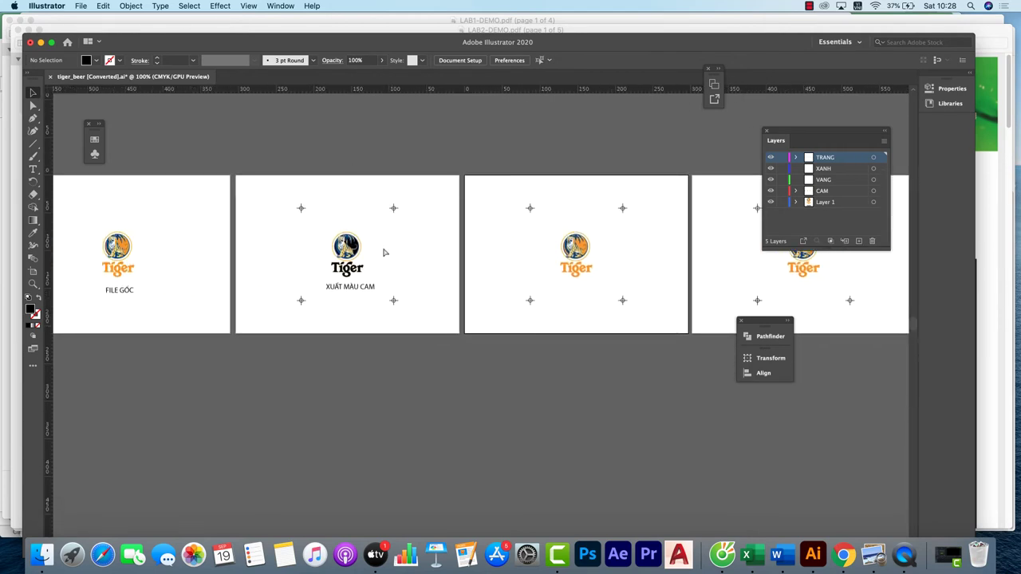
{"action": "key", "text": "super+equal"}
{"action": "left_click", "coordinate": [33, 104]}
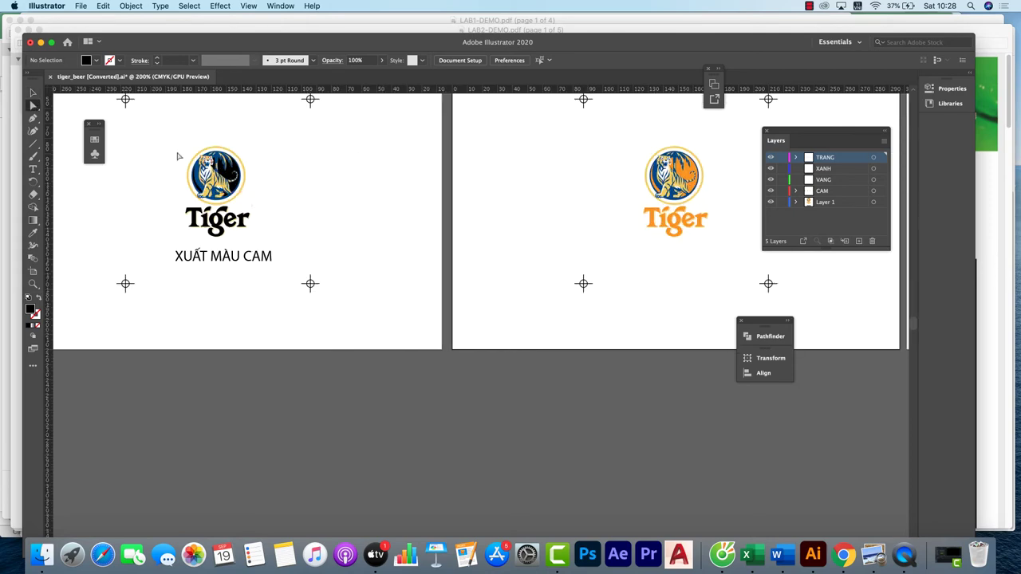
{"action": "left_click", "coordinate": [227, 170]}
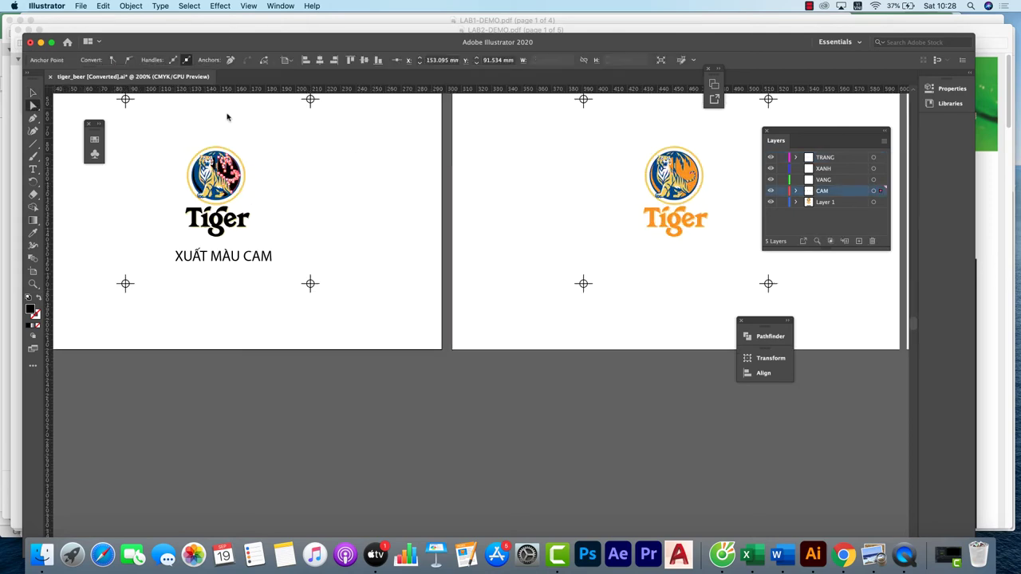
{"action": "left_click", "coordinate": [191, 6]}
{"action": "mouse_move", "coordinate": [226, 104]}
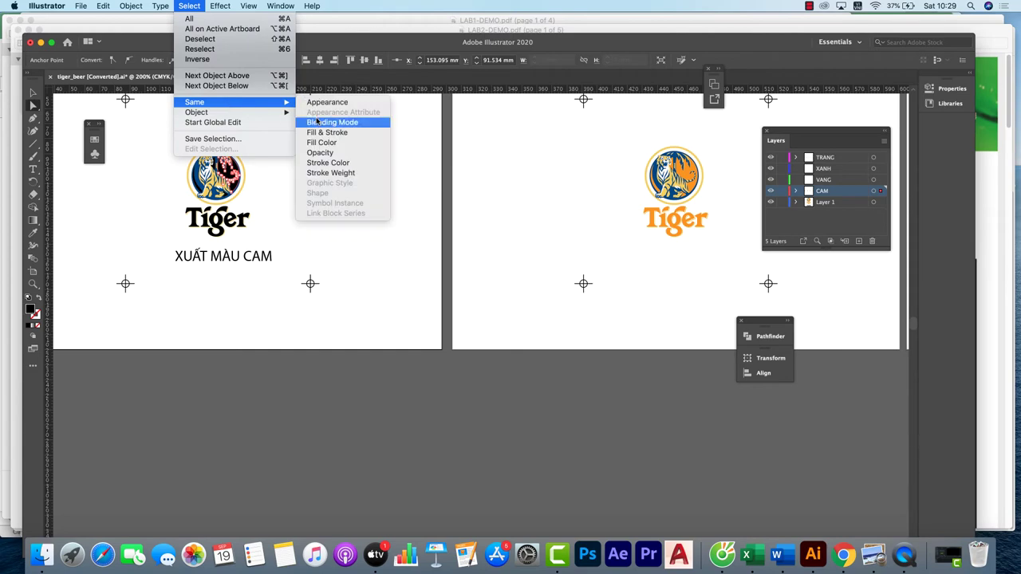
{"action": "left_click", "coordinate": [323, 143]}
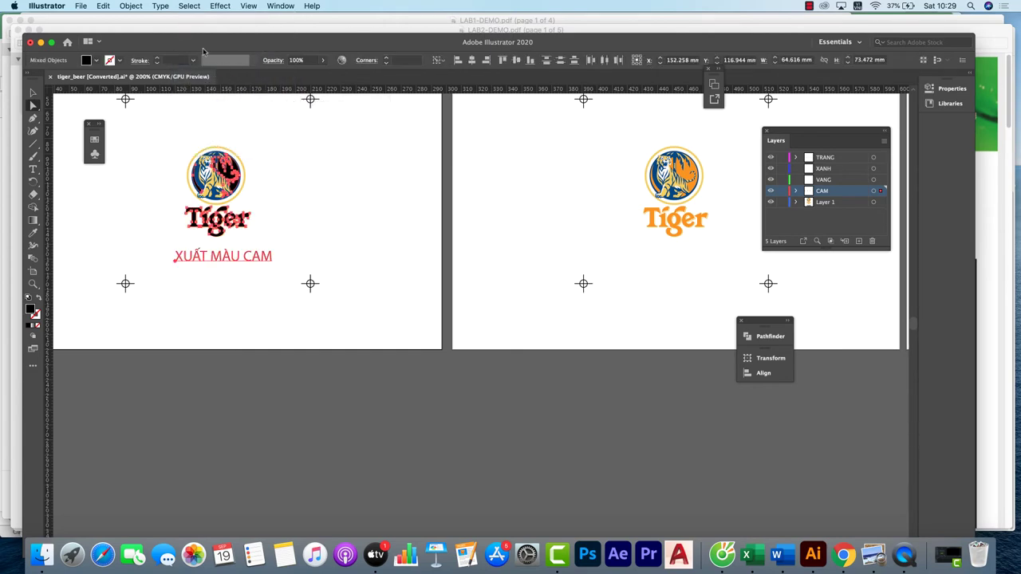
- Invert the selection to pick the non-black logo parts on the XUẤT MÀU CAM artboard
{"action": "key", "text": "super+minus"}
{"action": "key", "text": "super+minus"}
{"action": "key", "text": "super+minus"}
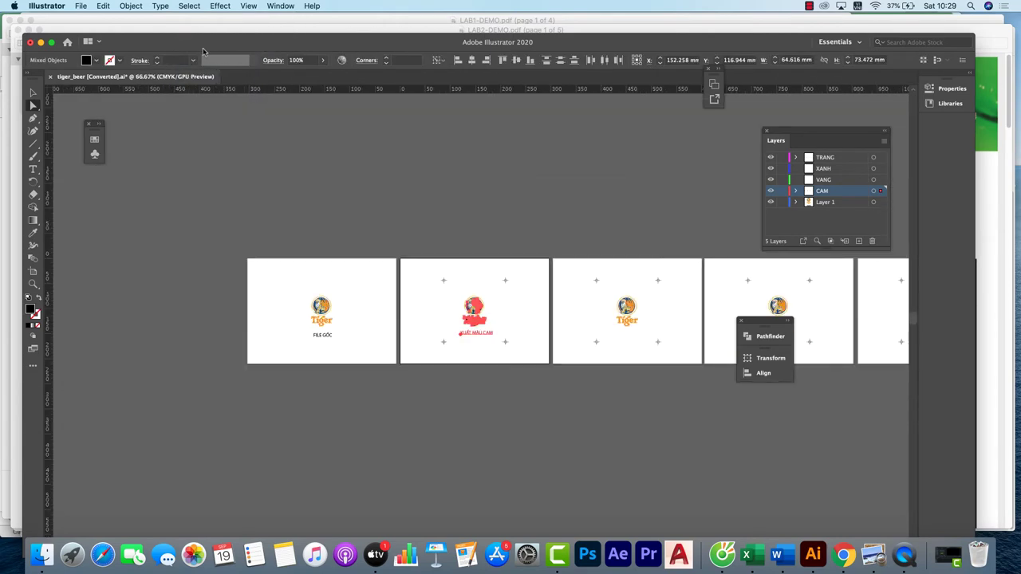
{"action": "scroll", "coordinate": [356, 107], "scroll_direction": "right", "scroll_amount": 5}
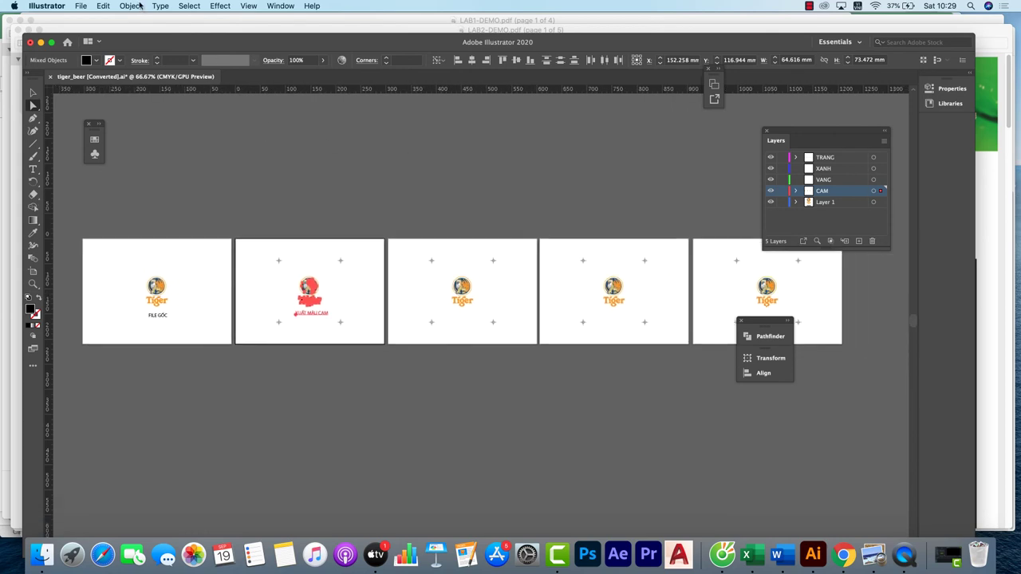
{"action": "left_click", "coordinate": [188, 6]}
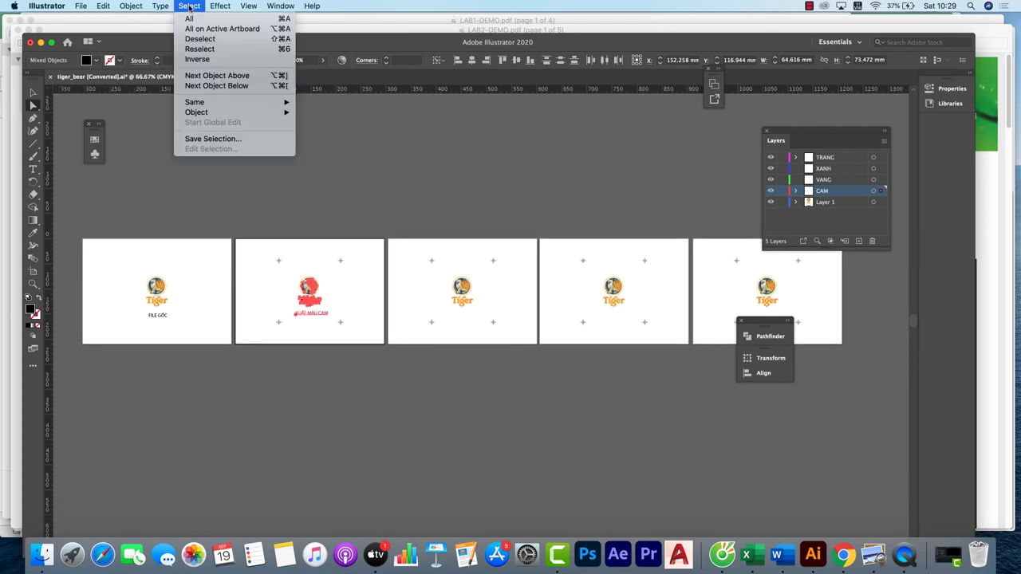
{"action": "left_click", "coordinate": [196, 59]}
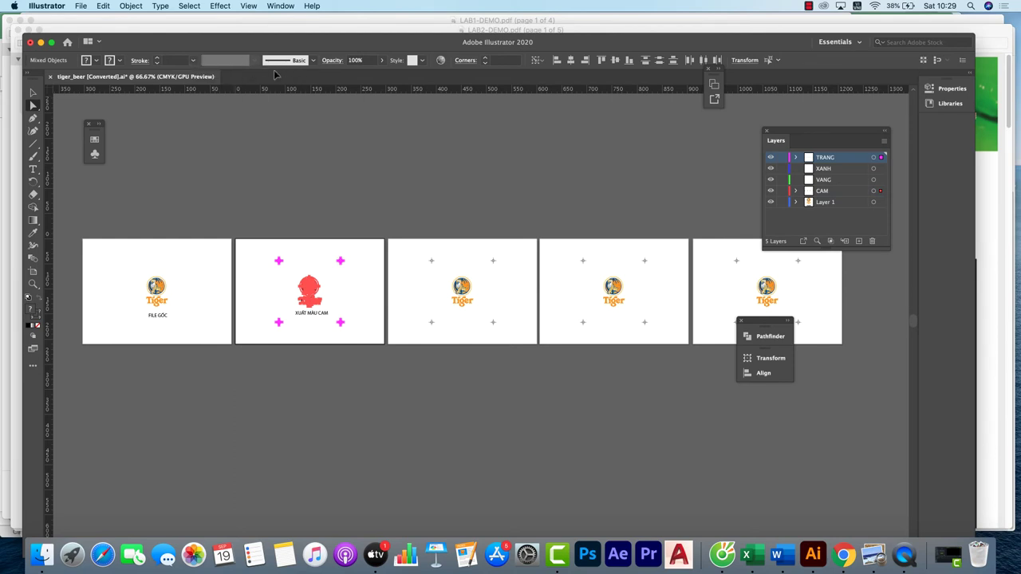
- Fill the inverted selection in the XUẤT MÀU CAM artboard's logo white and deselect it
{"action": "key", "text": "super+equal"}
{"action": "key", "text": "super+equal"}
{"action": "key", "text": "super+equal"}
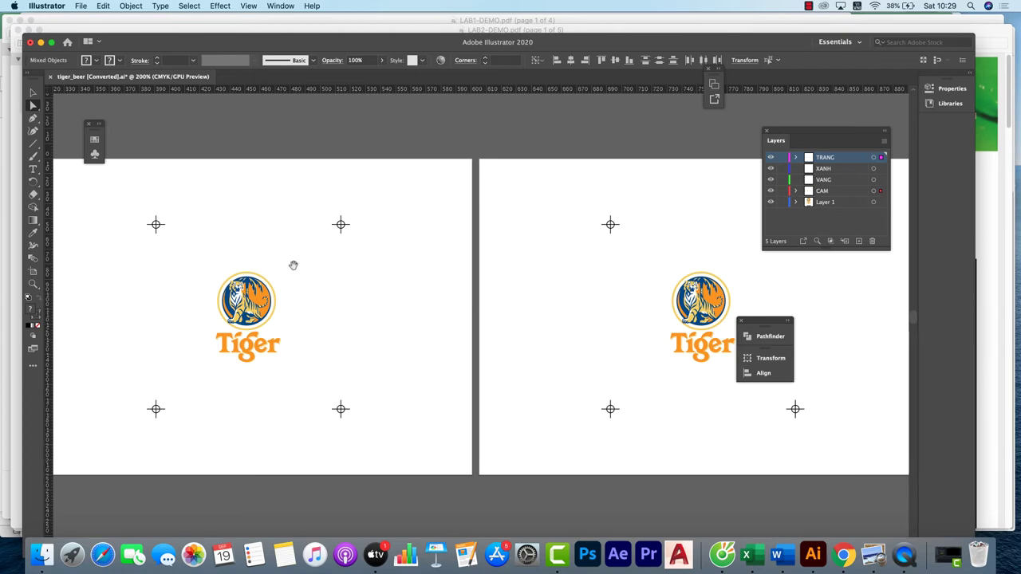
{"action": "scroll", "coordinate": [326, 279], "scroll_direction": "left", "scroll_amount": 10}
{"action": "scroll", "coordinate": [391, 272], "scroll_direction": "left", "scroll_amount": 5}
{"action": "scroll", "coordinate": [391, 272], "scroll_direction": "down", "scroll_amount": 2}
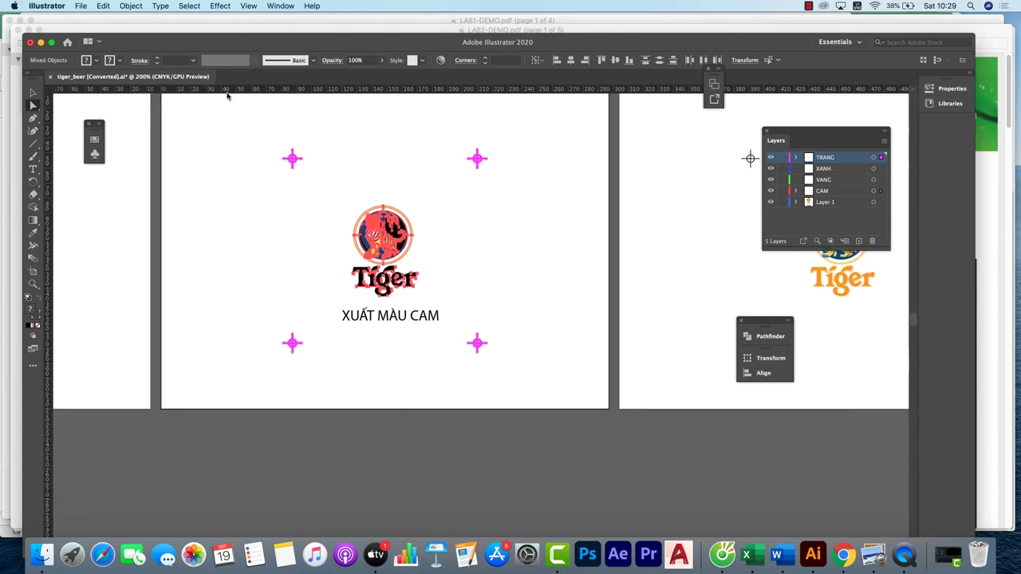
{"action": "left_click", "coordinate": [97, 60]}
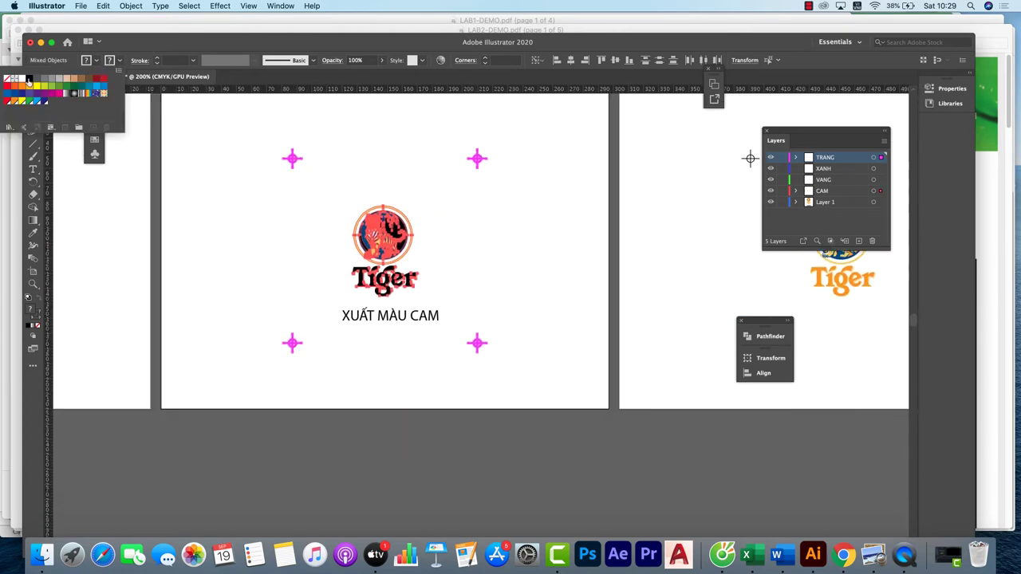
{"action": "left_click", "coordinate": [22, 78]}
{"action": "left_click", "coordinate": [273, 237]}
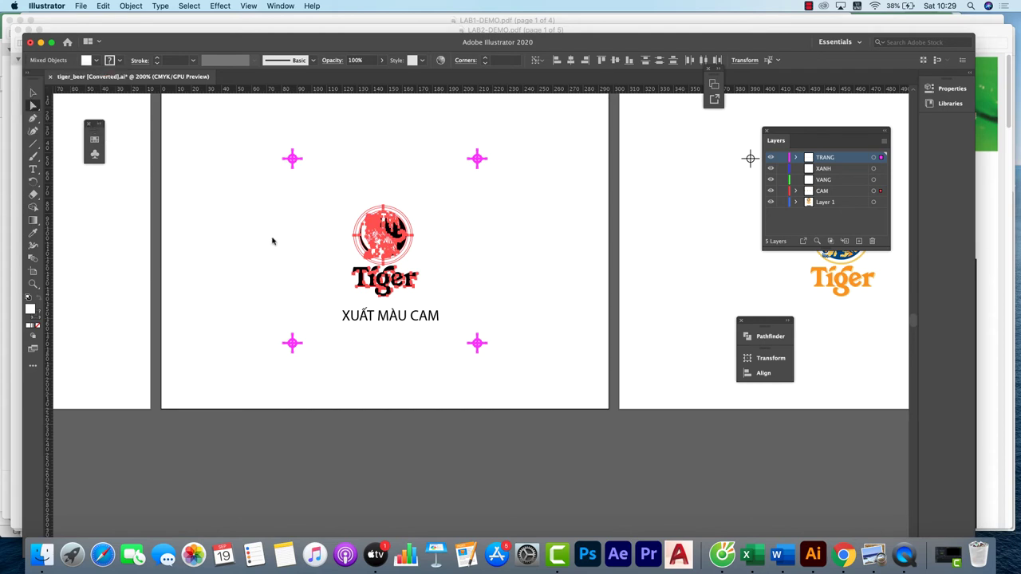
{"action": "left_click", "coordinate": [276, 236]}
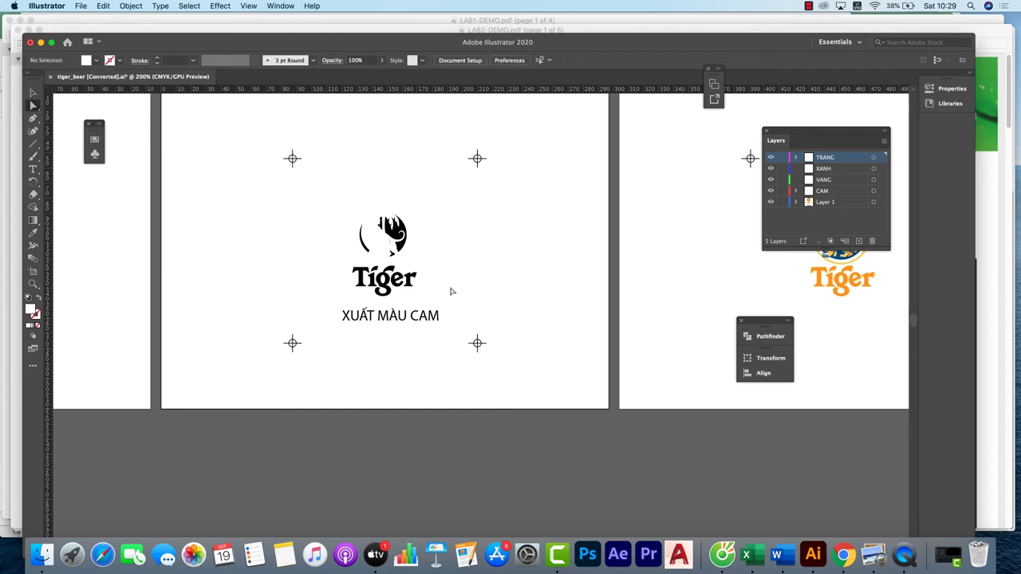
- Compare the black orange-separation logo on the XUẤT MÀU CAM artboard with the original on the FILE GỐC artboard
{"action": "key", "text": "super+equal"}
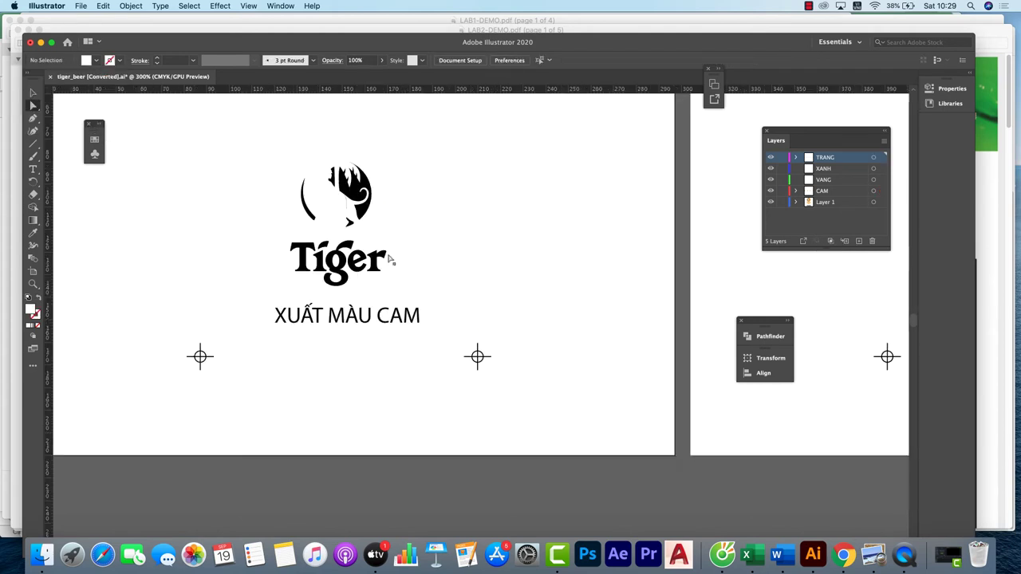
{"action": "scroll", "coordinate": [404, 187], "scroll_direction": "left", "scroll_amount": 1}
{"action": "scroll", "coordinate": [373, 192], "scroll_direction": "left", "scroll_amount": 10}
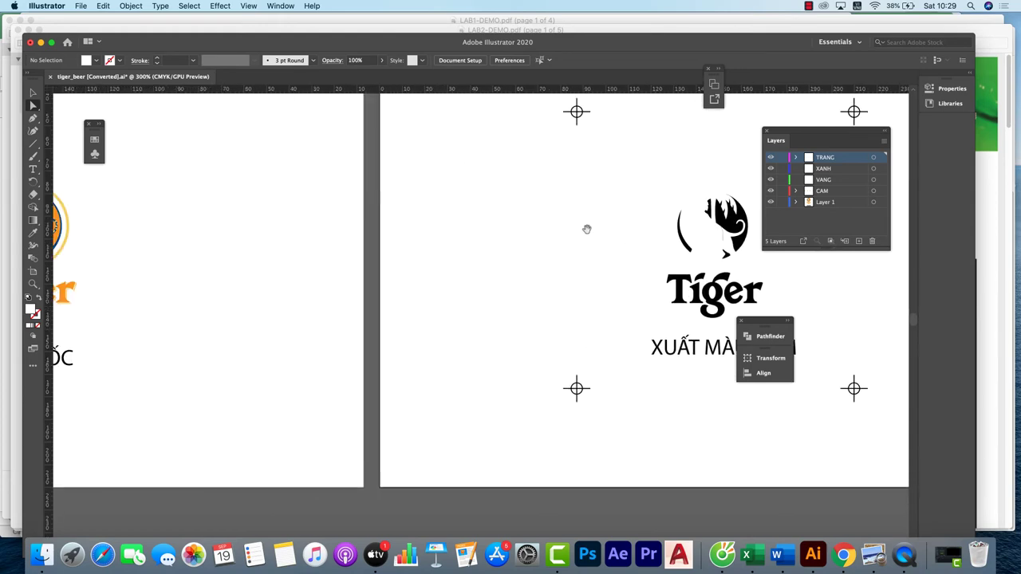
{"action": "scroll", "coordinate": [489, 222], "scroll_direction": "right", "scroll_amount": 7}
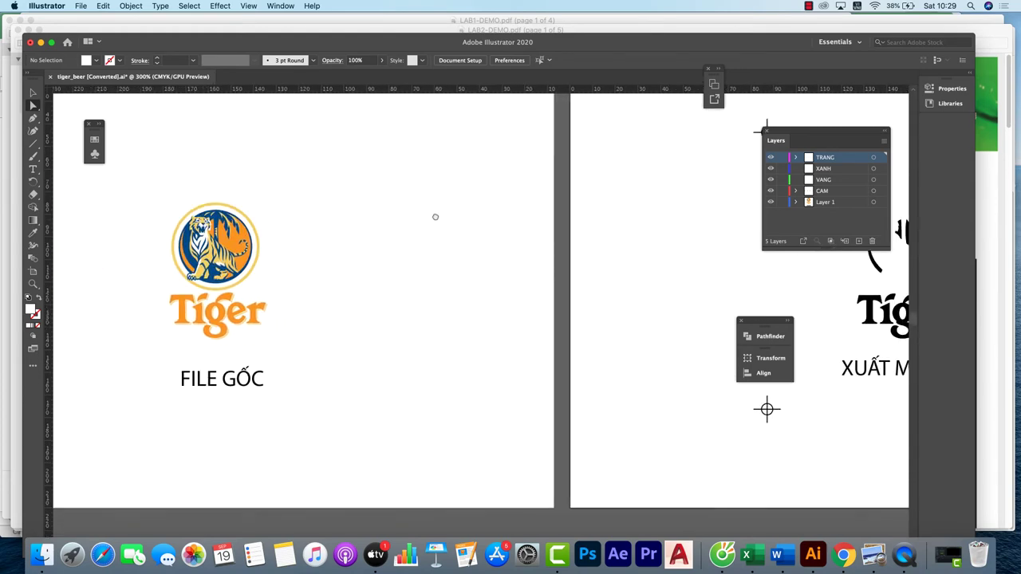
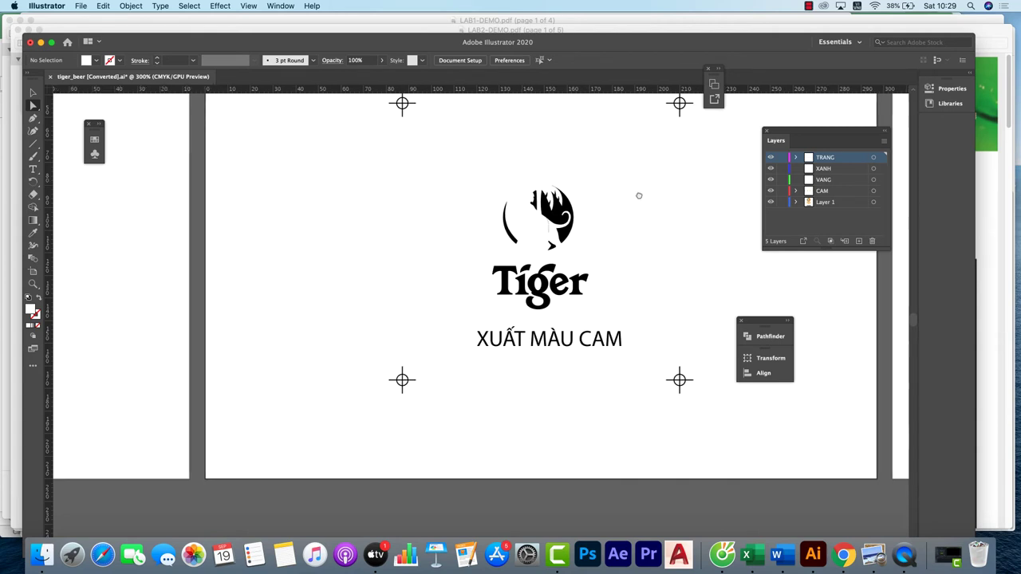
{"action": "scroll", "coordinate": [590, 197], "scroll_direction": "right", "scroll_amount": 5}
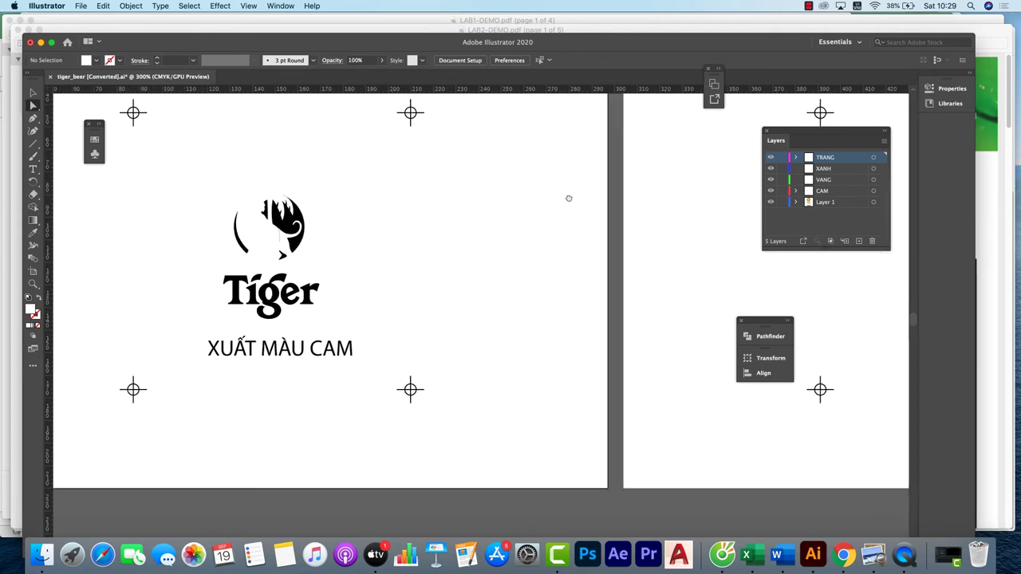
{"action": "left_click_drag", "start_coordinate": [569, 197], "coordinate": [637, 197]}
{"action": "scroll", "coordinate": [637, 197], "scroll_direction": "left", "scroll_amount": 3}
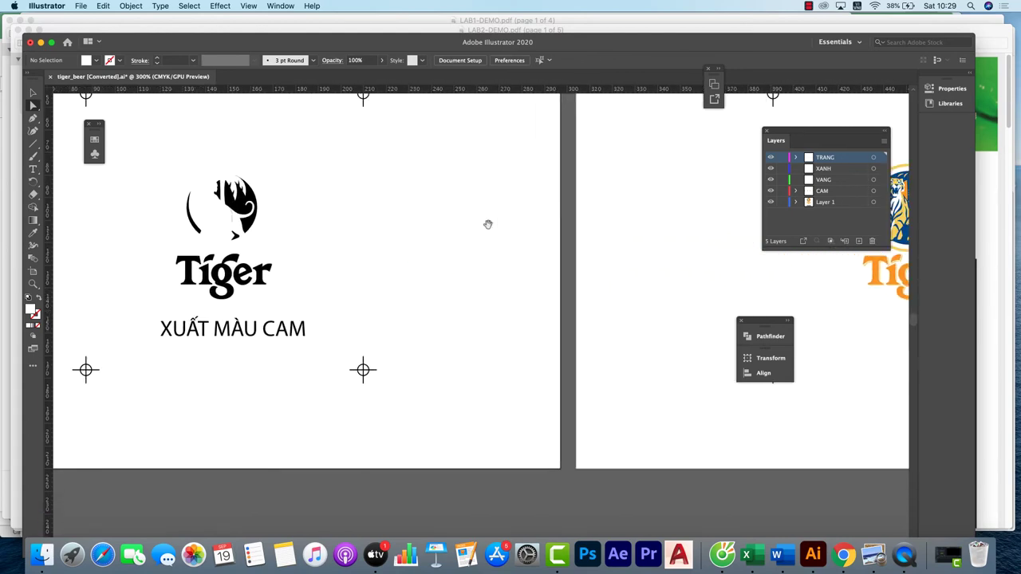
- Cut the XUẤT MÀU CAM artboard's logo, label and registration marks, and paste them in back on the CAM layer
{"action": "left_click", "coordinate": [250, 337]}
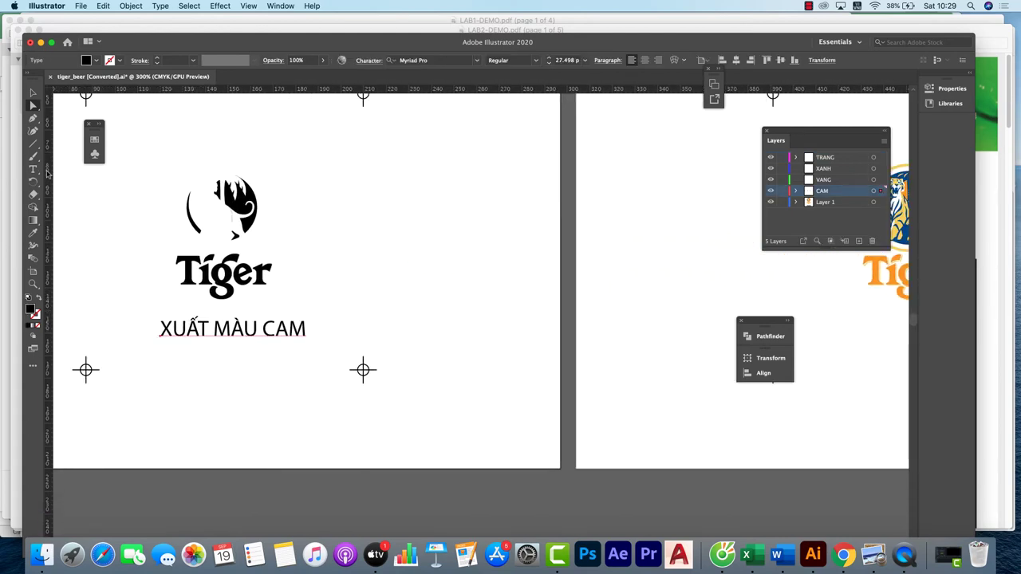
{"action": "left_click", "coordinate": [33, 93]}
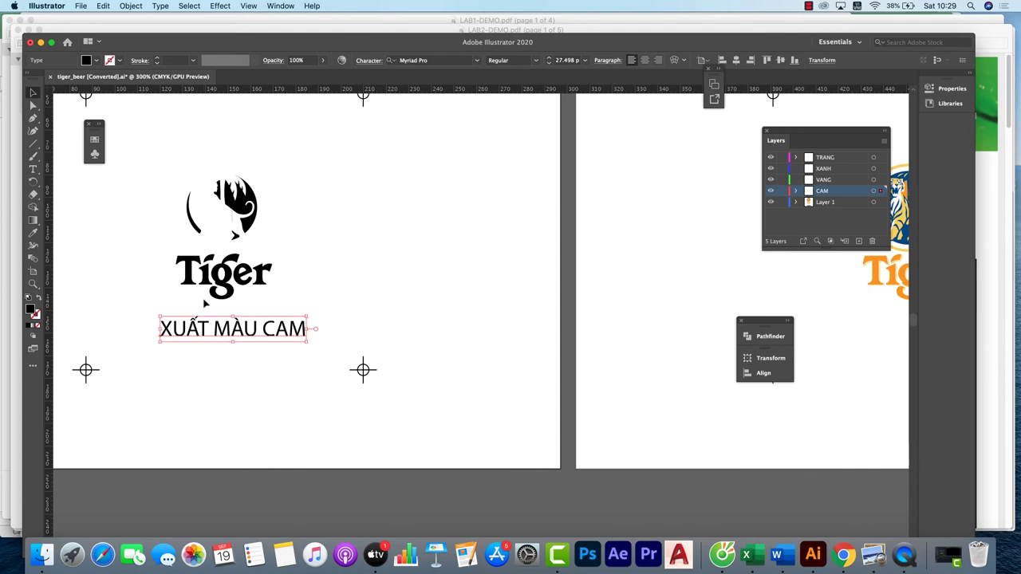
{"action": "left_click", "coordinate": [320, 321]}
{"action": "scroll", "coordinate": [646, 260], "scroll_direction": "down", "scroll_amount": 2}
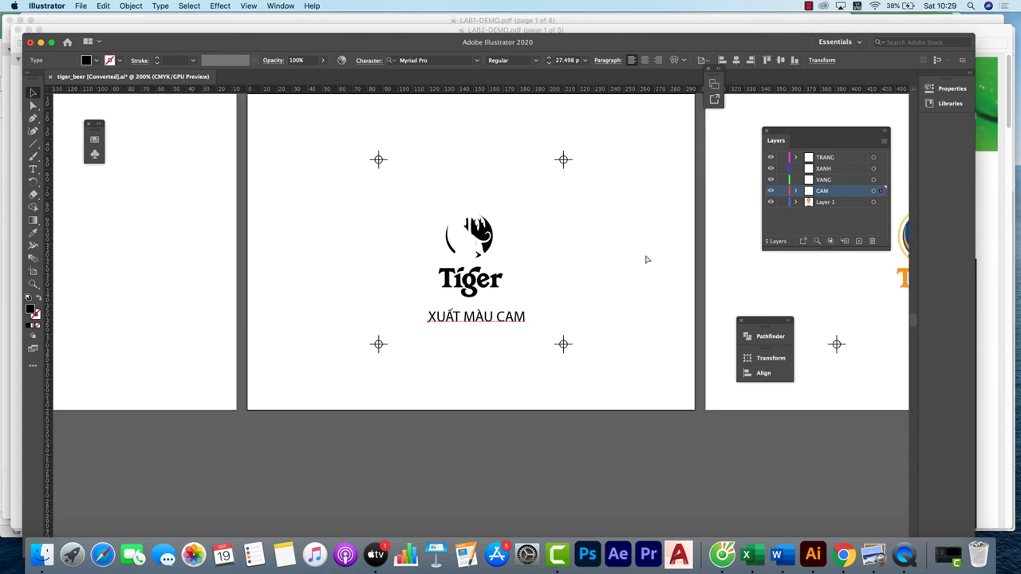
{"action": "key", "text": "super+a"}
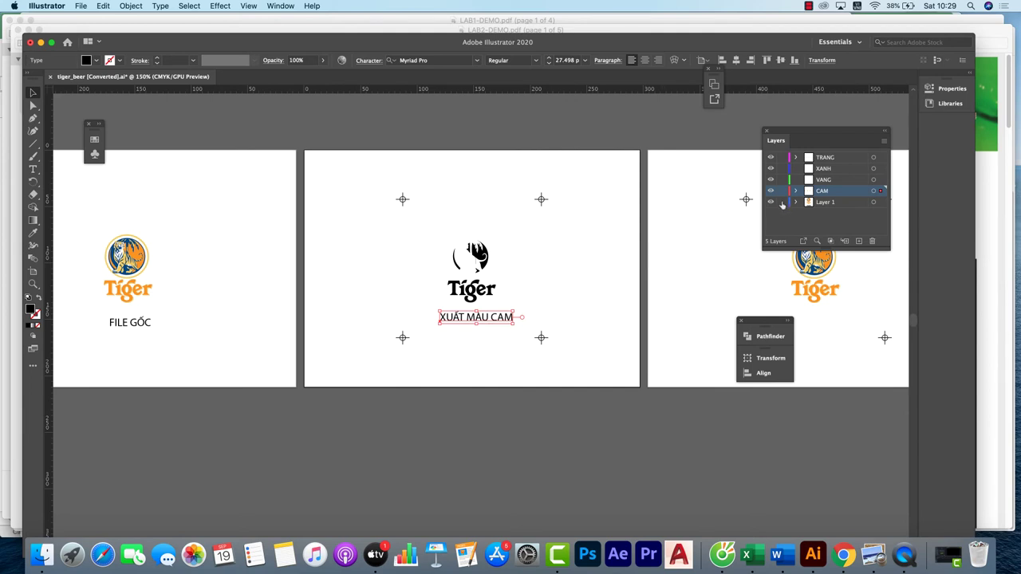
{"action": "left_click", "coordinate": [462, 225]}
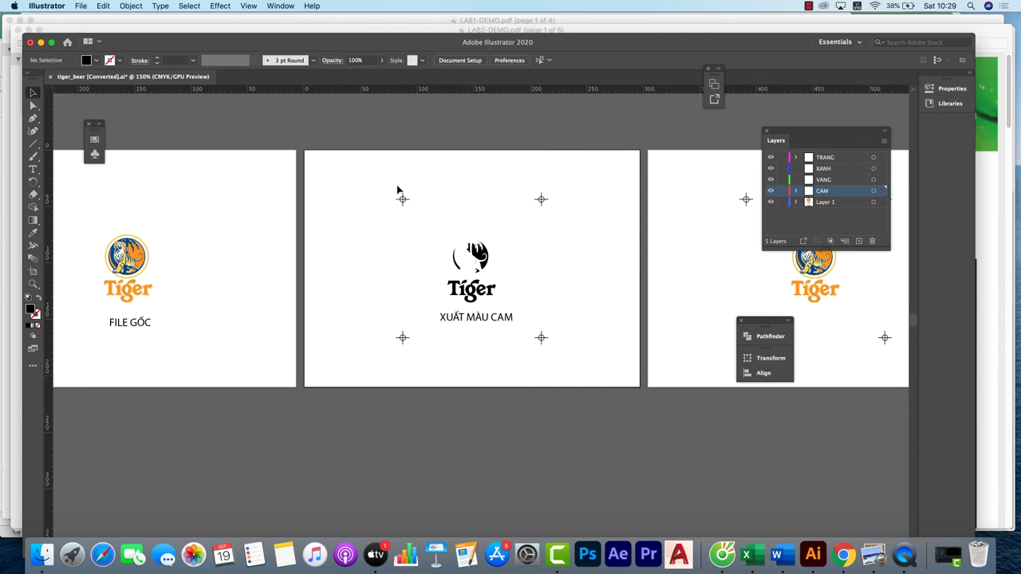
{"action": "left_click_drag", "start_coordinate": [384, 178], "coordinate": [598, 352]}
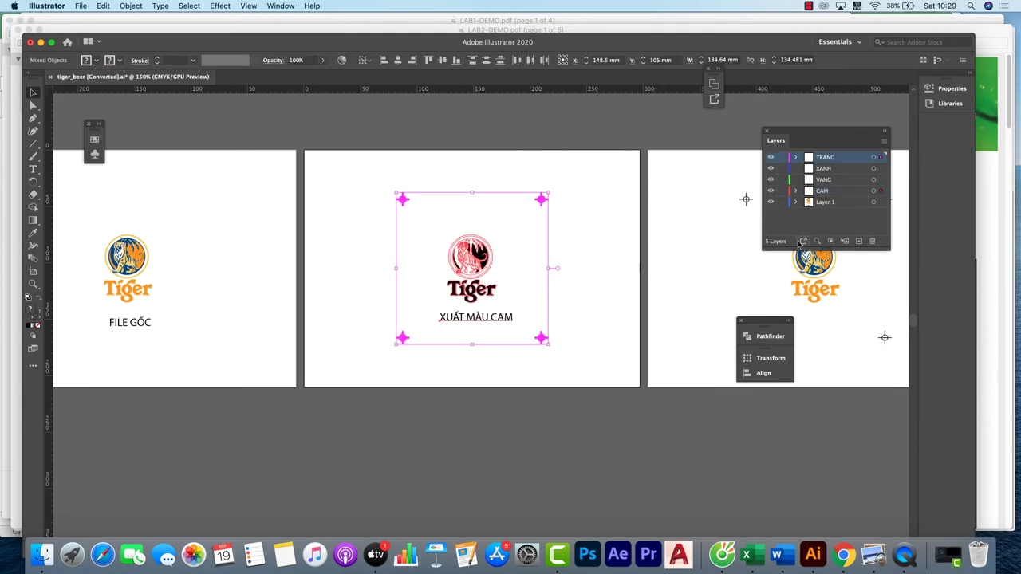
{"action": "key", "text": "Delete"}
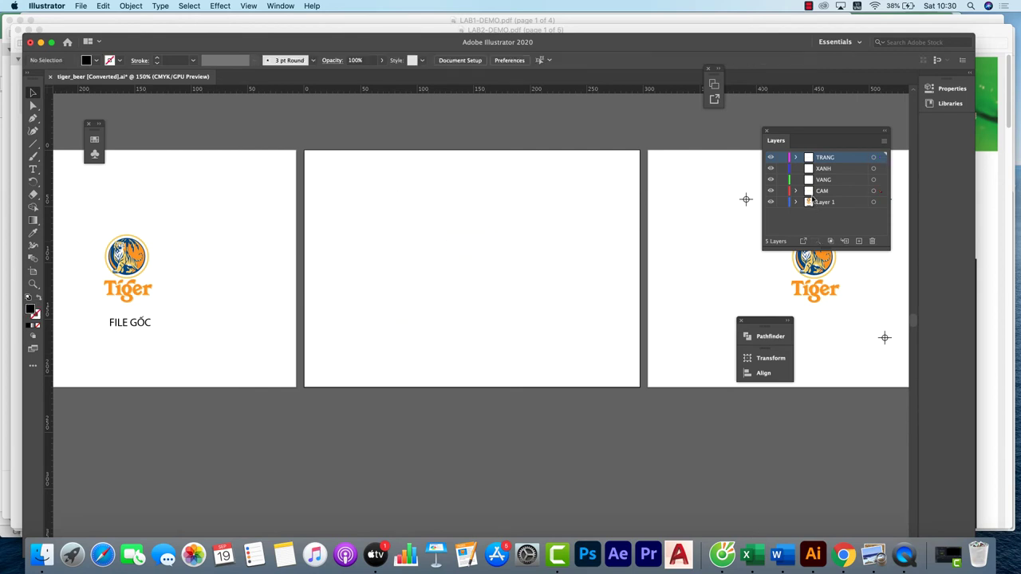
{"action": "left_click", "coordinate": [820, 191]}
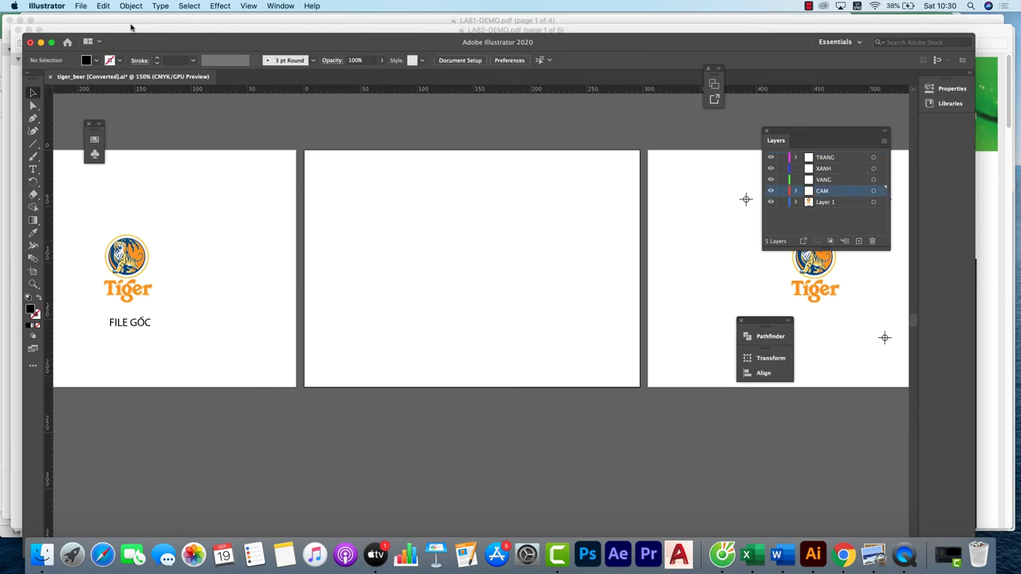
{"action": "left_click", "coordinate": [103, 5]}
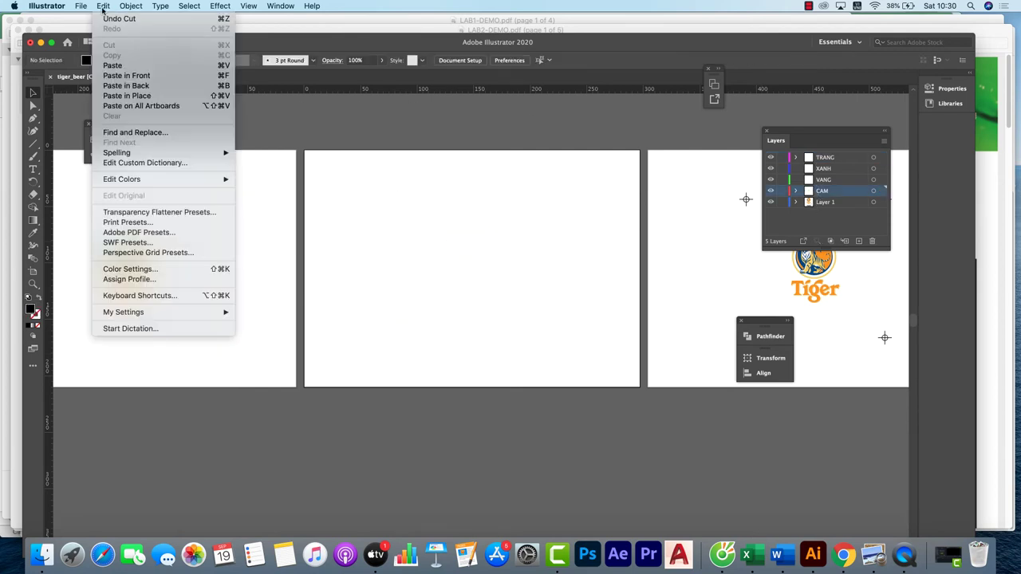
{"action": "left_click", "coordinate": [126, 85]}
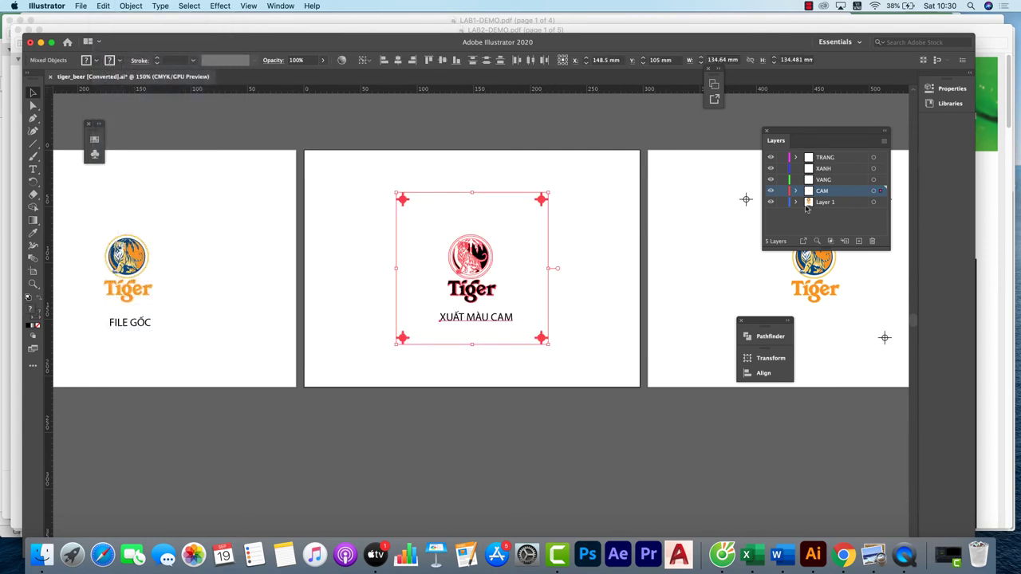
- Lock the CAM layer and Layer 1, and toggle the CAM layer's visibility to check which objects it holds
{"action": "left_click", "coordinate": [783, 192]}
{"action": "left_click", "coordinate": [783, 203]}
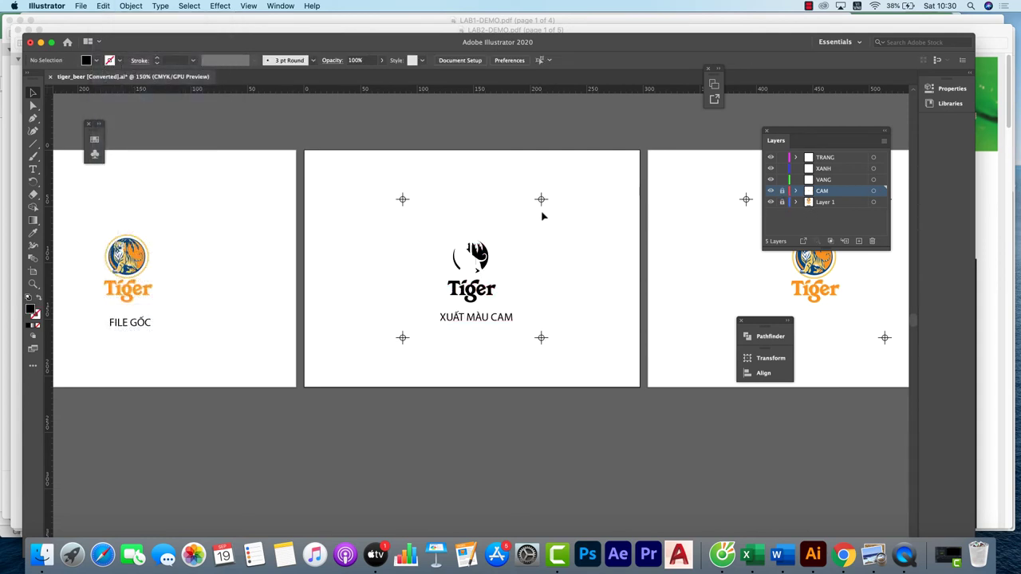
{"action": "left_click_drag", "start_coordinate": [392, 208], "coordinate": [547, 342]}
{"action": "left_click", "coordinate": [770, 192]}
{"action": "left_click", "coordinate": [771, 191]}
{"action": "left_click", "coordinate": [771, 191]}
{"action": "left_click", "coordinate": [770, 191]}
- Unlock all locked objects in the document and clear the resulting selection
{"action": "scroll", "coordinate": [611, 191], "scroll_direction": "right", "scroll_amount": 5}
{"action": "left_click_drag", "start_coordinate": [485, 165], "coordinate": [360, 158]}
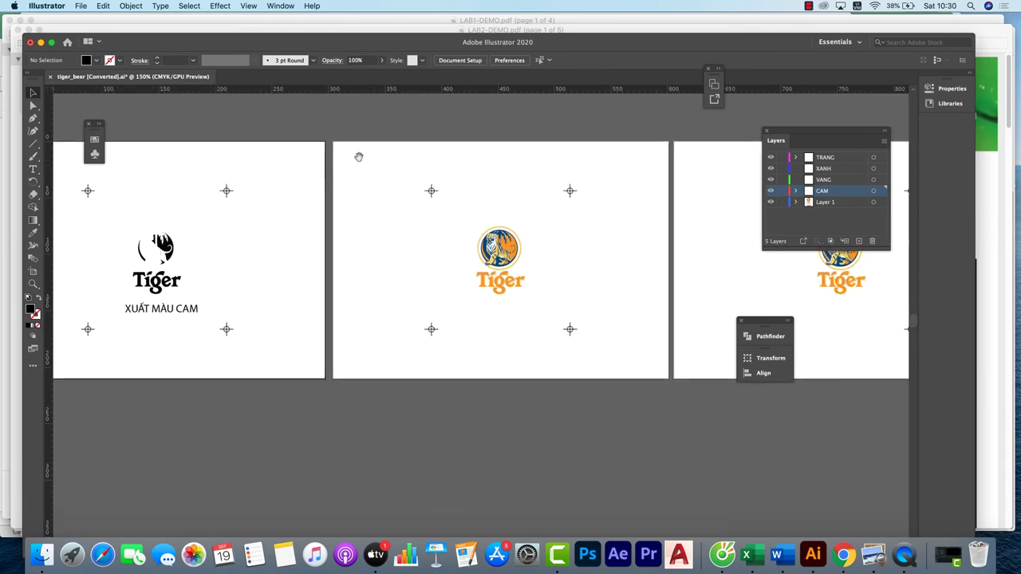
{"action": "left_click", "coordinate": [378, 159]}
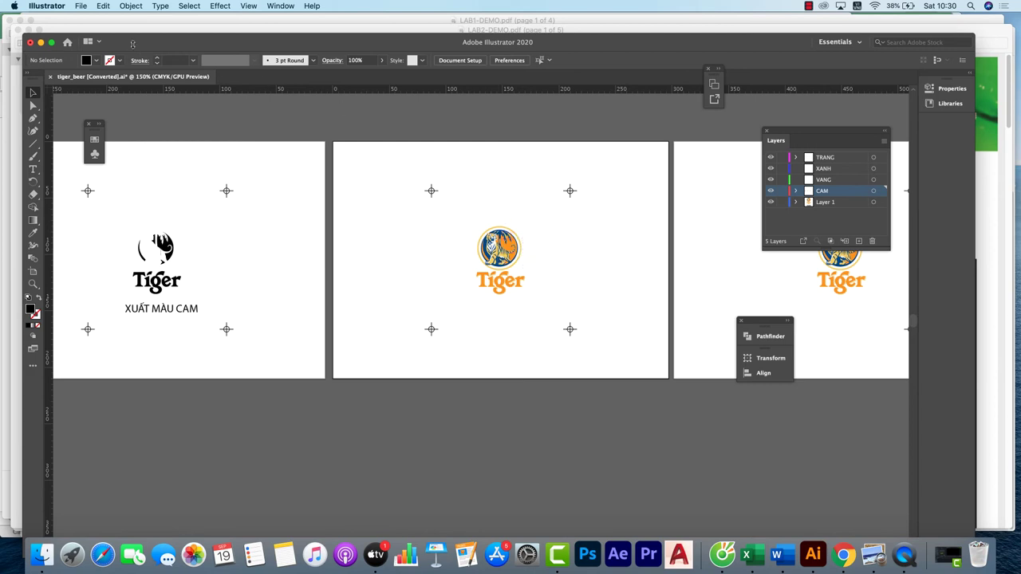
{"action": "left_click", "coordinate": [131, 6]}
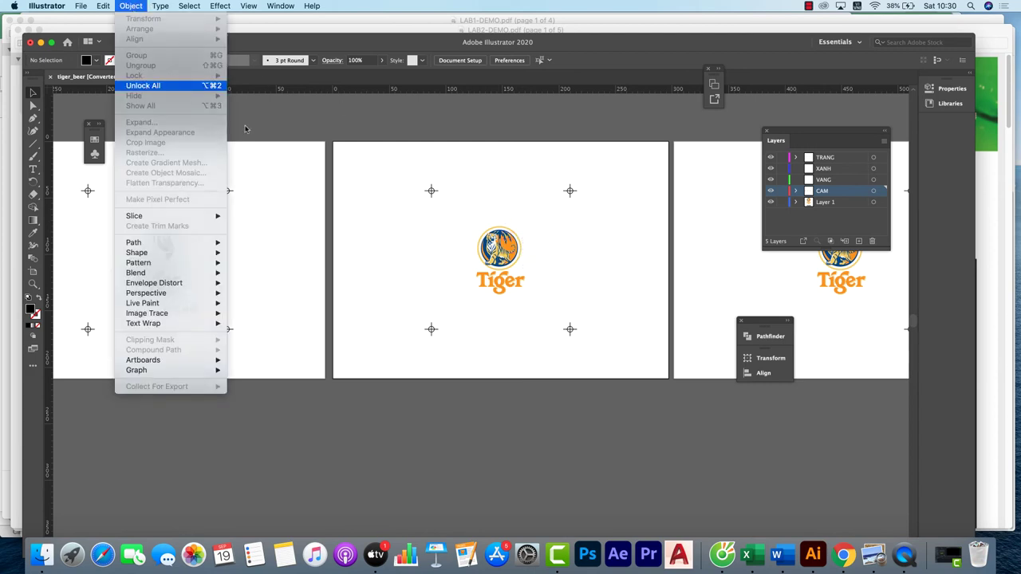
{"action": "key", "text": "Return"}
{"action": "left_click", "coordinate": [463, 407]}
{"action": "key", "text": "super+minus"}
{"action": "key", "text": "super+minus"}
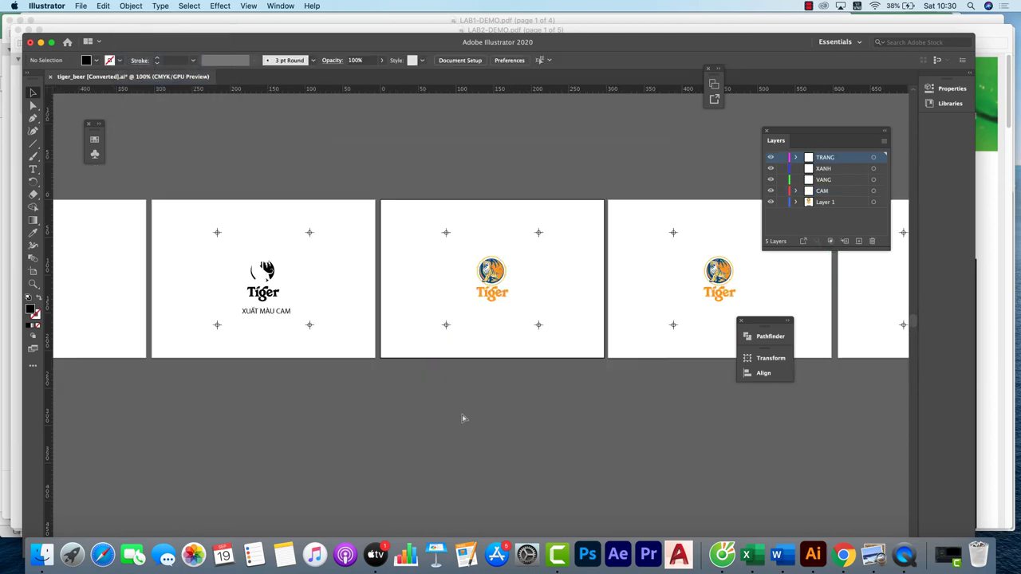
- Cut the third artboard's logo and registration marks, and paste them in place on the VANG layer
{"action": "left_click_drag", "start_coordinate": [429, 255], "coordinate": [553, 330]}
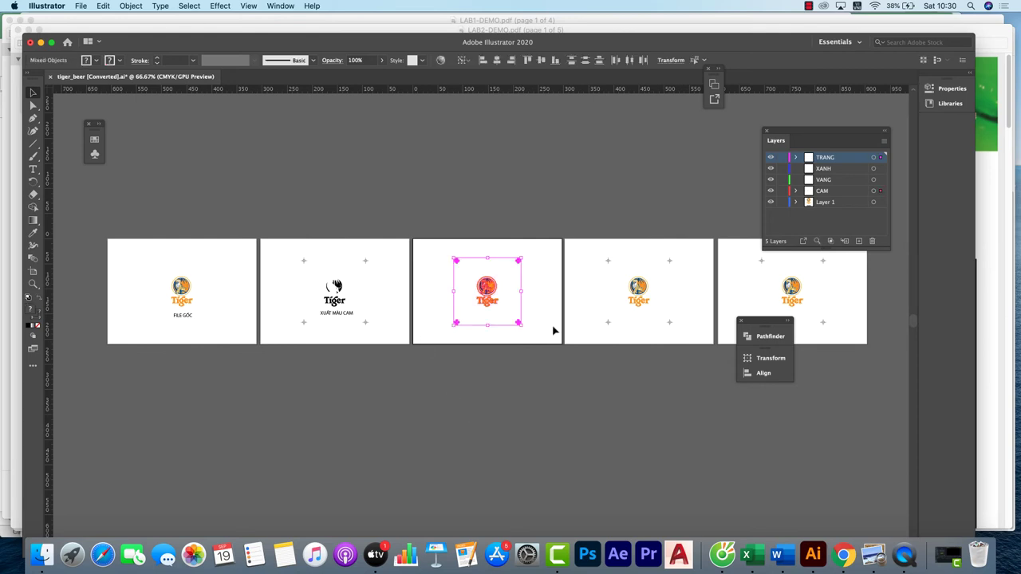
{"action": "key", "text": "Delete"}
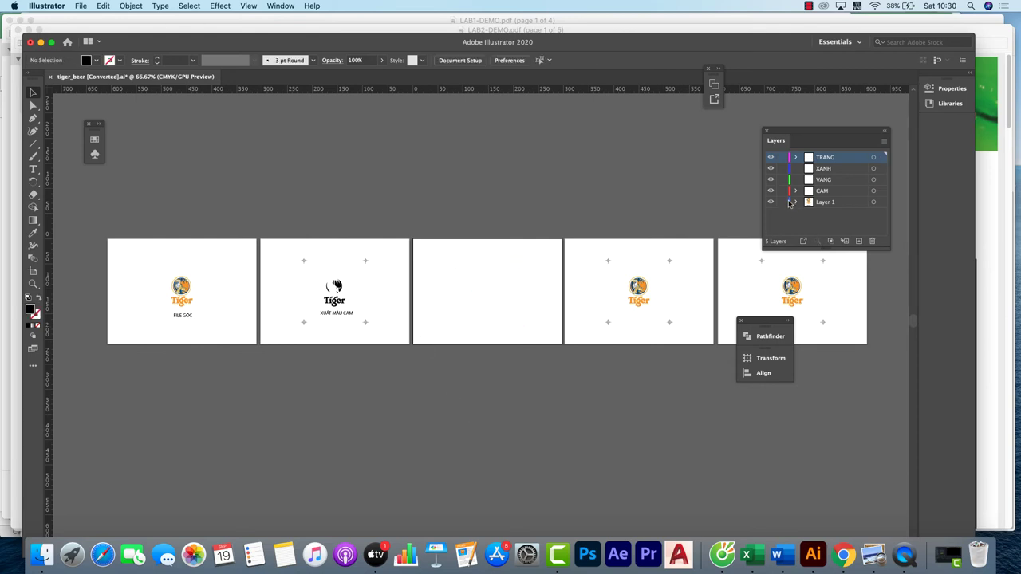
{"action": "left_click", "coordinate": [824, 180]}
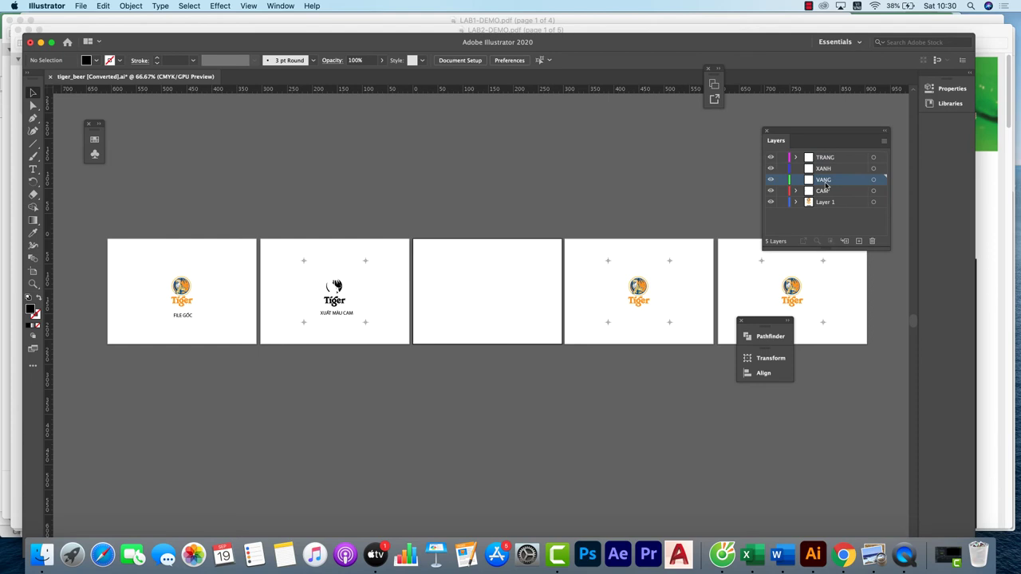
{"action": "left_click", "coordinate": [130, 7]}
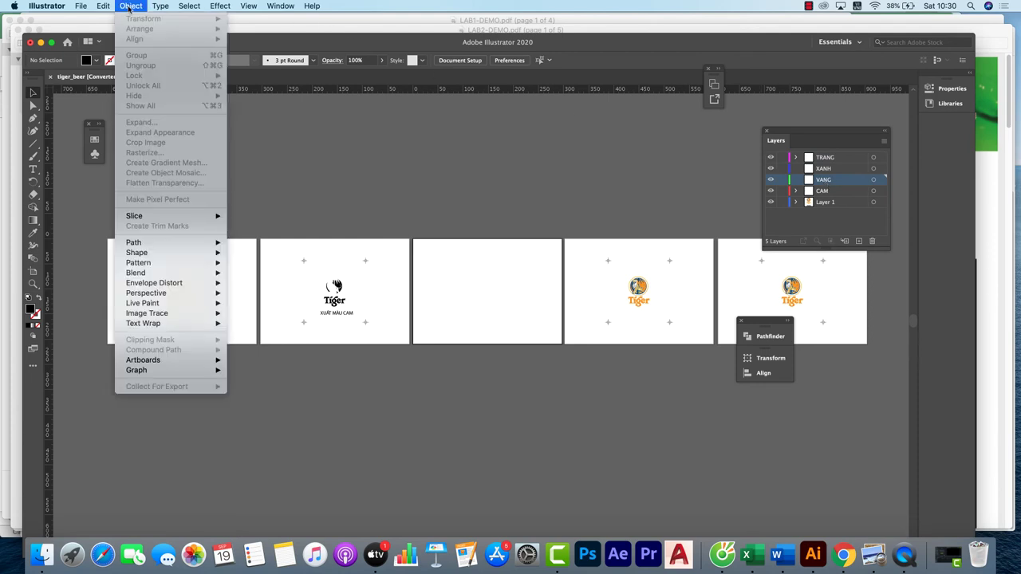
{"action": "mouse_move", "coordinate": [106, 7]}
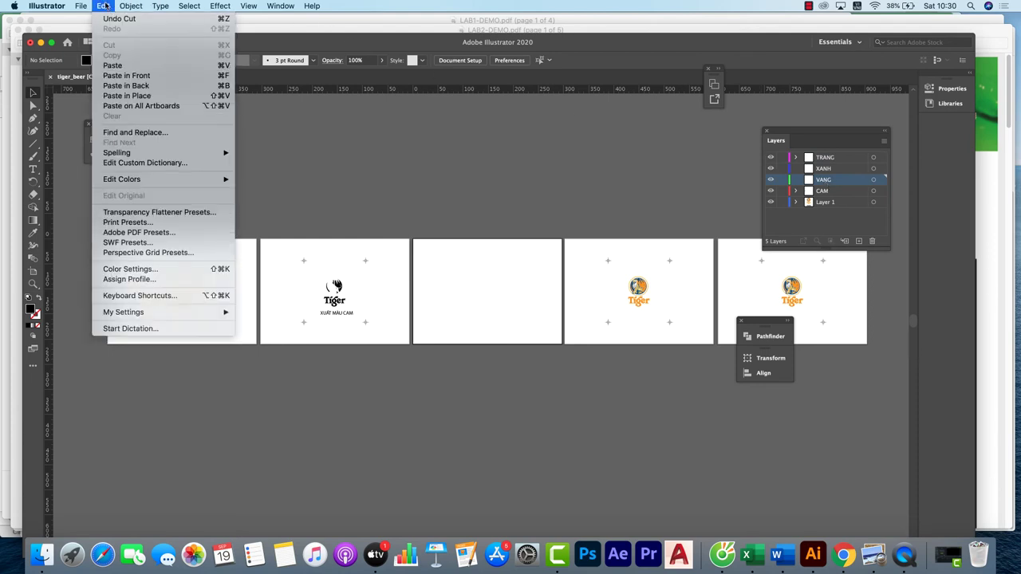
{"action": "left_click", "coordinate": [125, 96]}
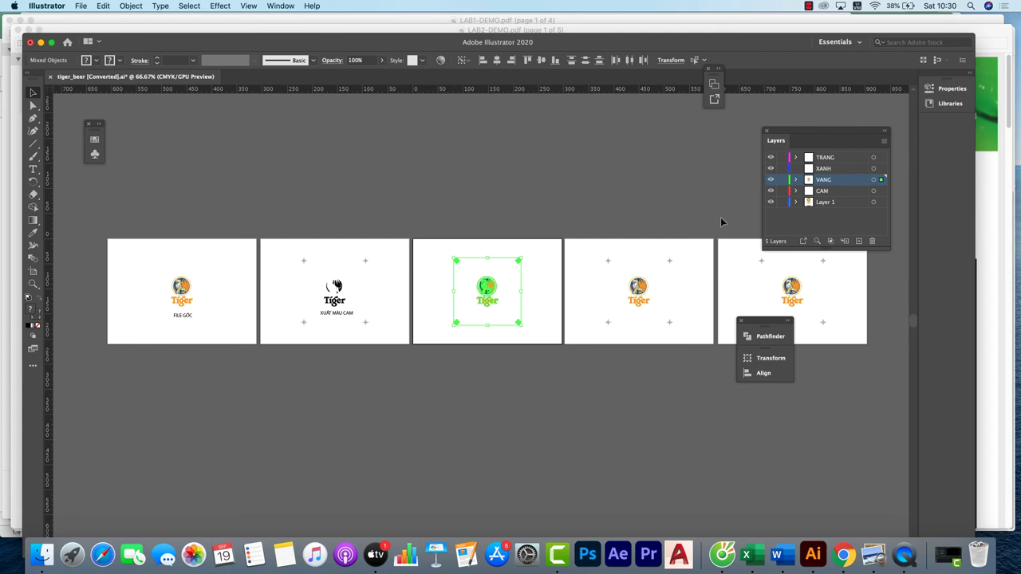
- Lock the CAM layer and Layer 1, and clear the selection on the third artboard
{"action": "left_click", "coordinate": [782, 203]}
{"action": "left_click", "coordinate": [642, 160]}
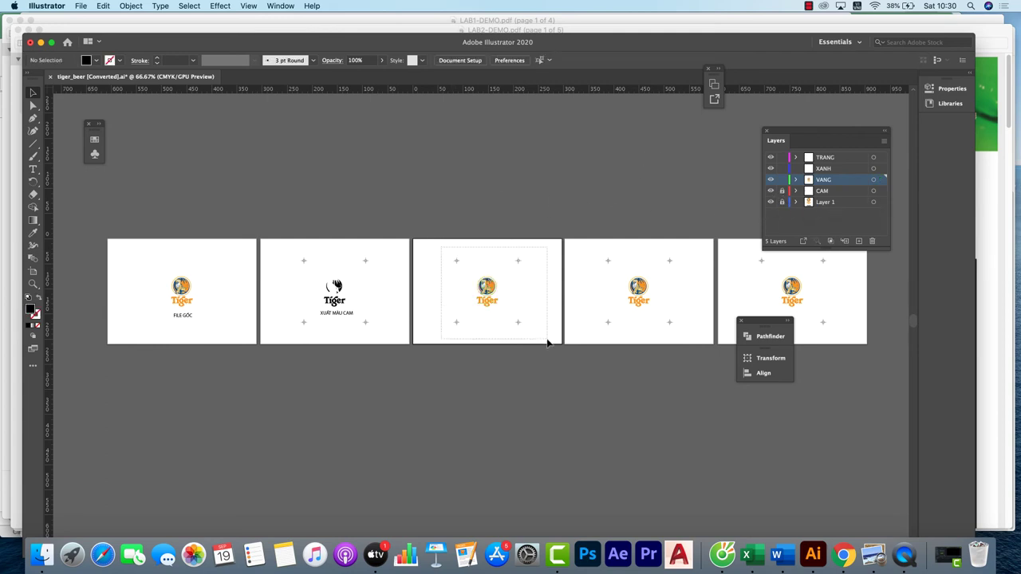
{"action": "left_click_drag", "start_coordinate": [547, 343], "coordinate": [548, 343]}
{"action": "left_click", "coordinate": [501, 204]}
- Lock the logos and registration marks on the fourth and fifth artboards
{"action": "left_click_drag", "start_coordinate": [592, 232], "coordinate": [868, 395]}
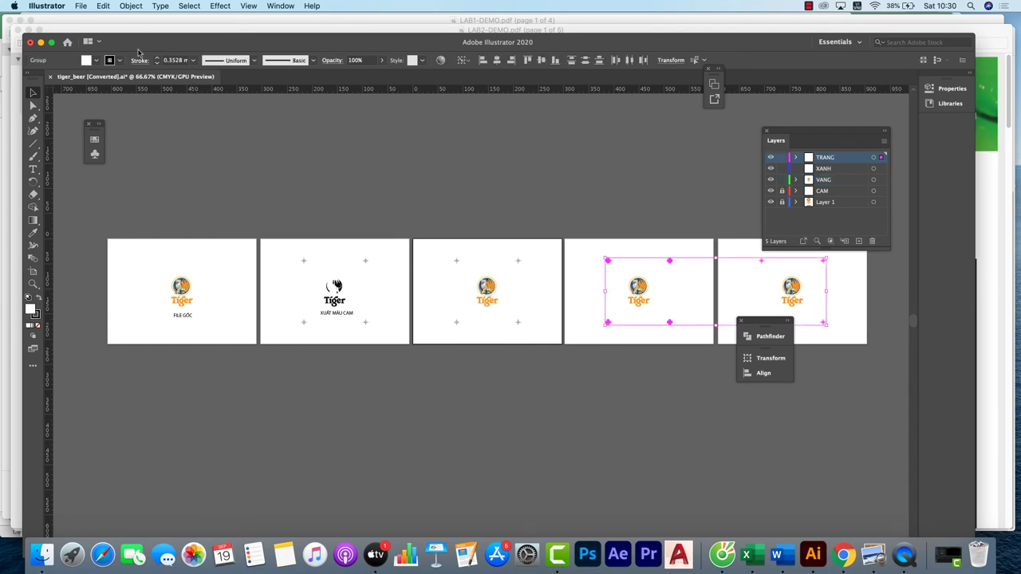
{"action": "left_click", "coordinate": [133, 6]}
{"action": "mouse_move", "coordinate": [159, 76]}
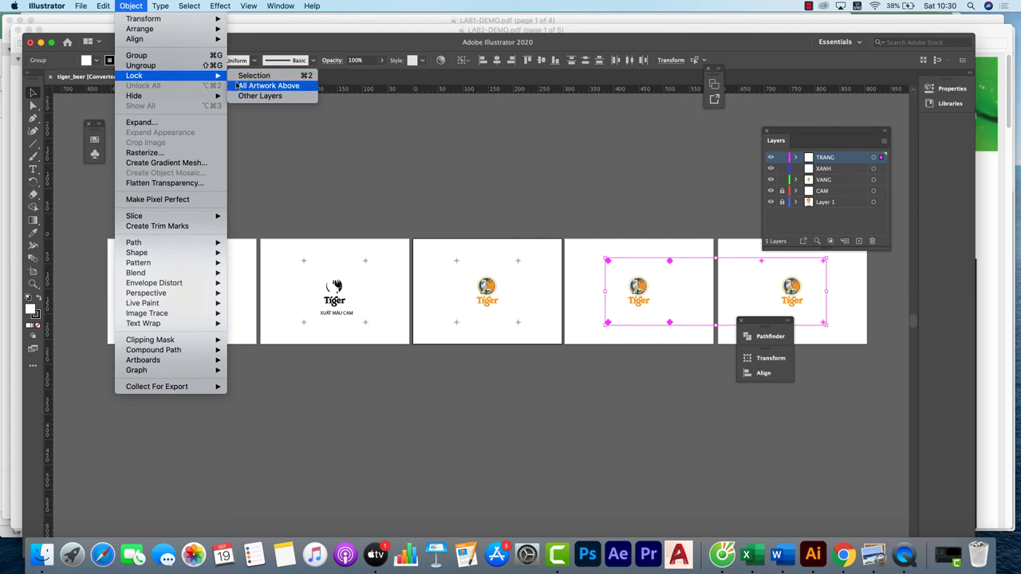
{"action": "left_click", "coordinate": [255, 76]}
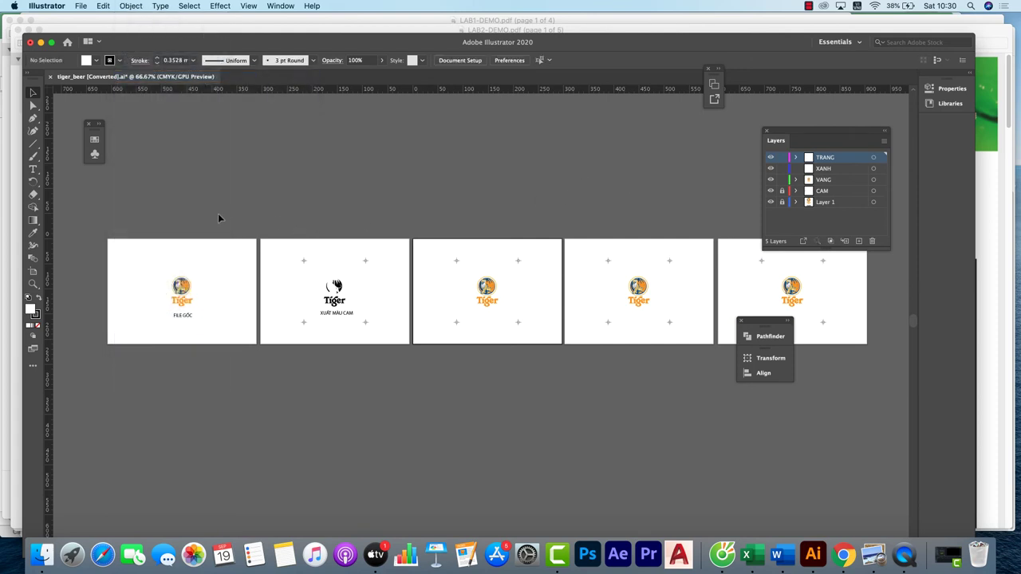
{"action": "left_click", "coordinate": [375, 337]}
{"action": "left_click", "coordinate": [169, 331]}
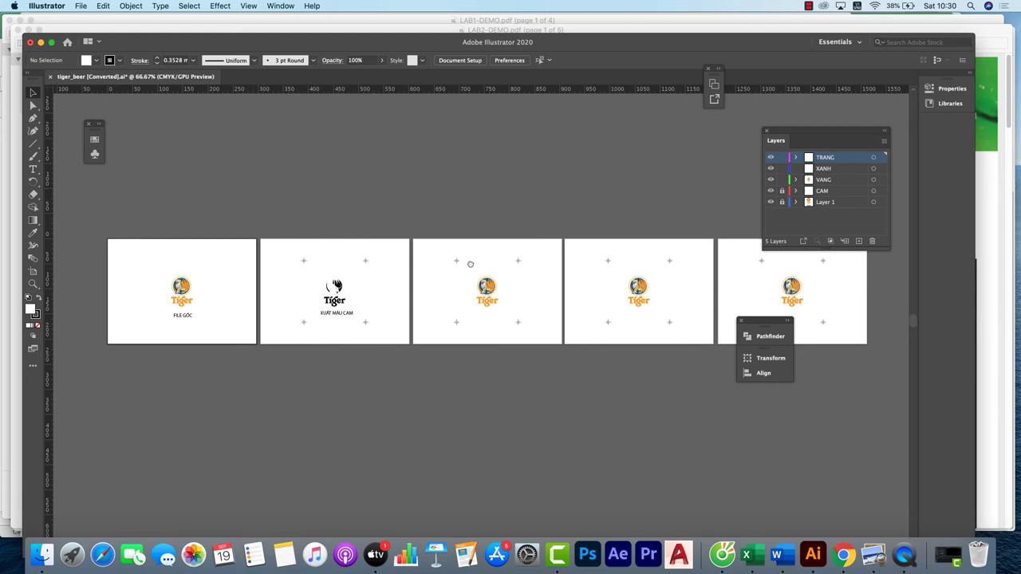
- Select every shape with the same fill colour as the yellow outer ring of the third artboard's logo, and fill them black
{"action": "scroll", "coordinate": [470, 264], "scroll_direction": "right", "scroll_amount": 3}
{"action": "scroll", "coordinate": [469, 264], "scroll_direction": "down", "scroll_amount": 1}
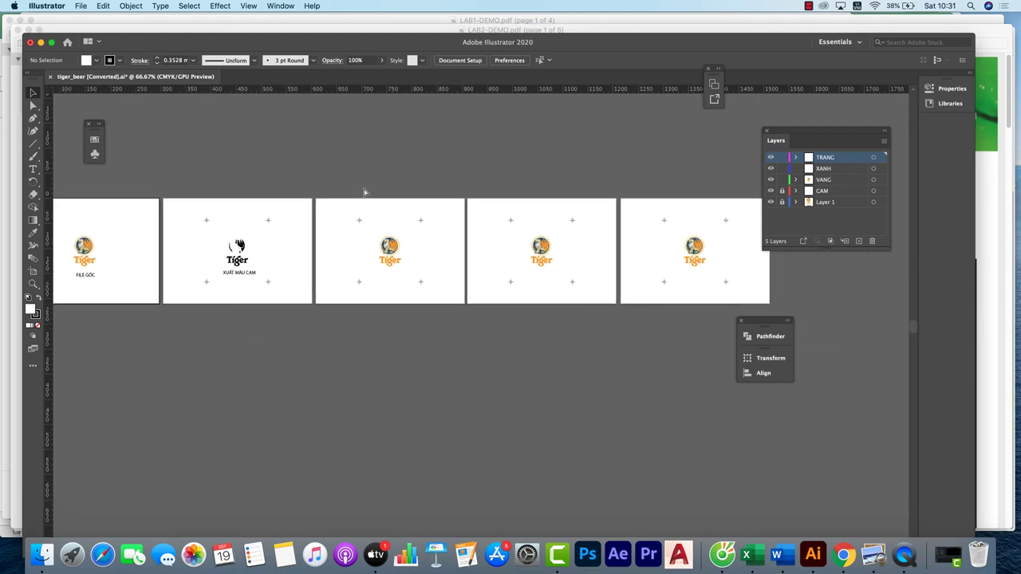
{"action": "key", "text": "super+equal"}
{"action": "key", "text": "super+equal"}
{"action": "key", "text": "super+equal"}
{"action": "key", "text": "super+equal"}
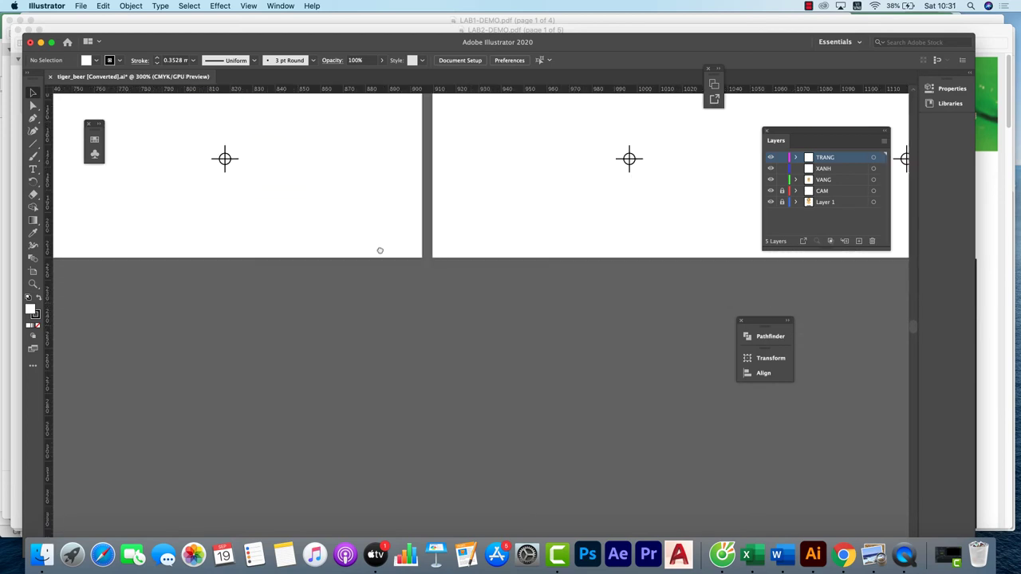
{"action": "scroll", "coordinate": [367, 212], "scroll_direction": "left", "scroll_amount": 5}
{"action": "scroll", "coordinate": [366, 212], "scroll_direction": "up", "scroll_amount": 3}
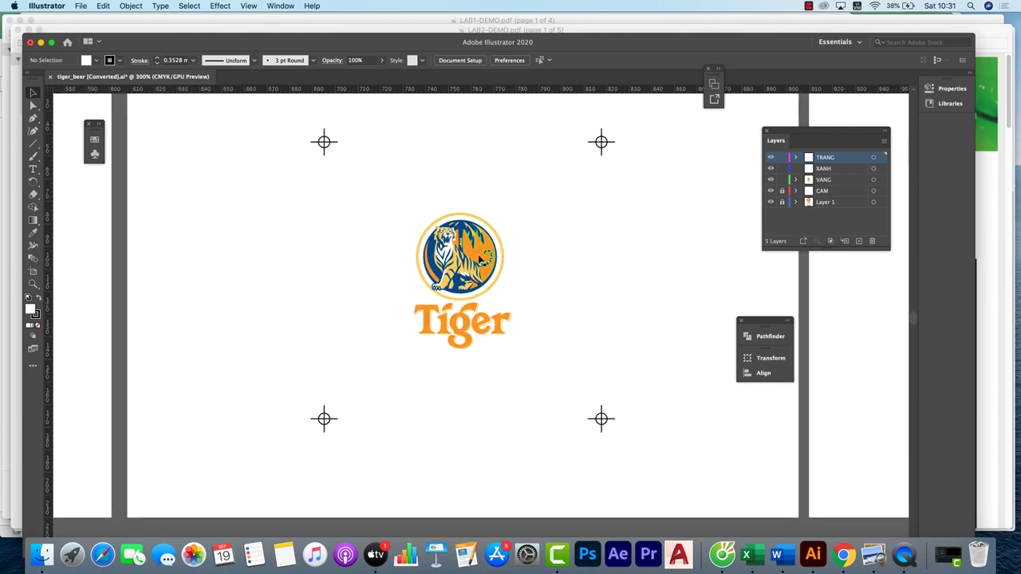
{"action": "left_click", "coordinate": [479, 258]}
{"action": "key", "text": "super+equal"}
{"action": "key", "text": "super+equal"}
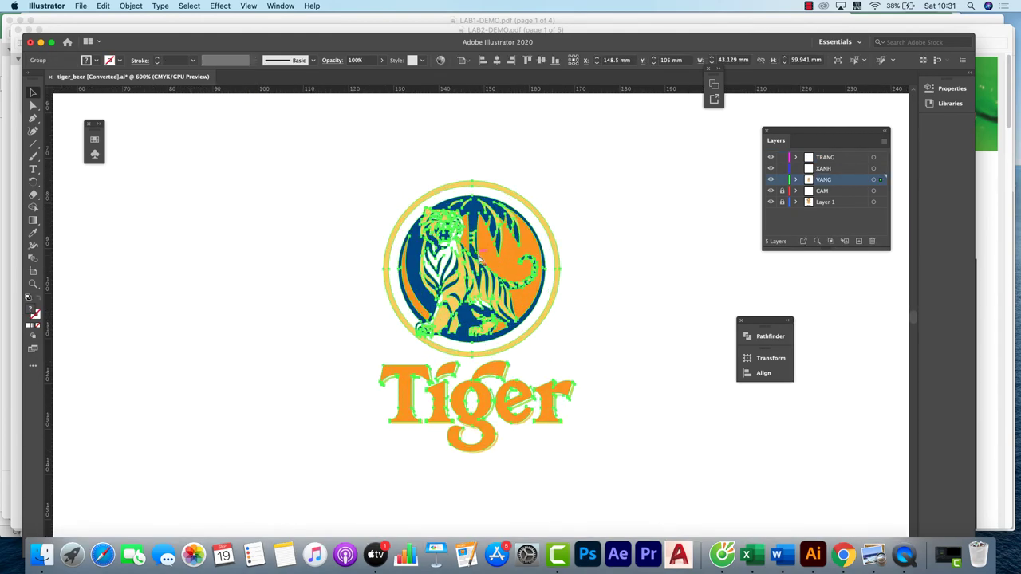
{"action": "key", "text": "super+shift+a"}
{"action": "left_click", "coordinate": [33, 104]}
{"action": "key", "text": "super+equal"}
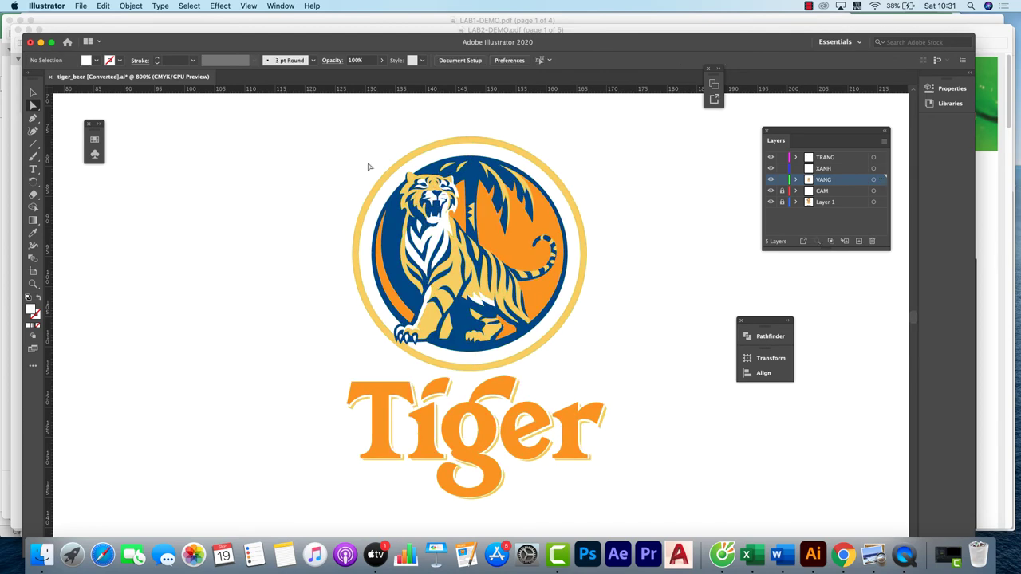
{"action": "left_click", "coordinate": [512, 145]}
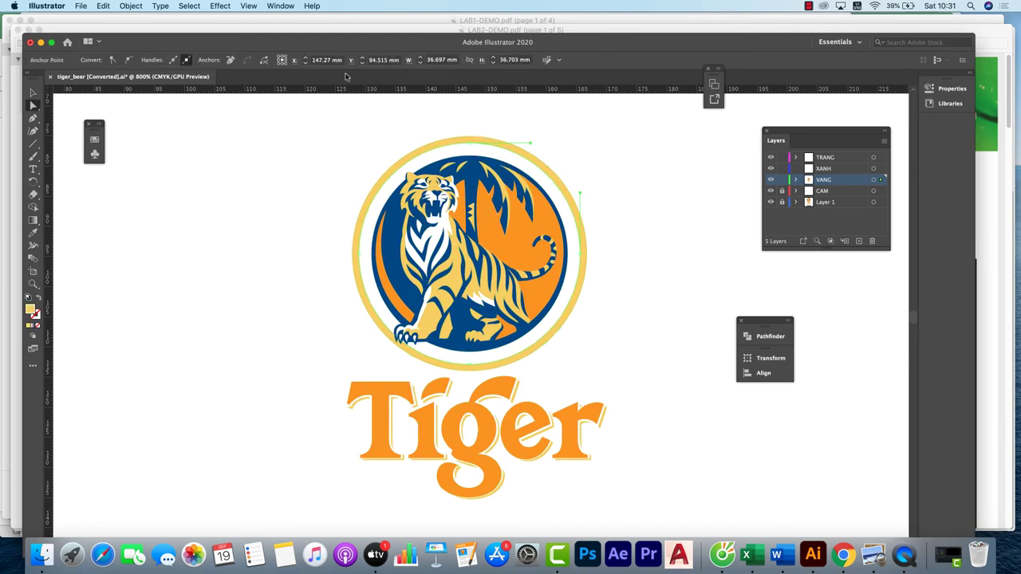
{"action": "left_click", "coordinate": [190, 7]}
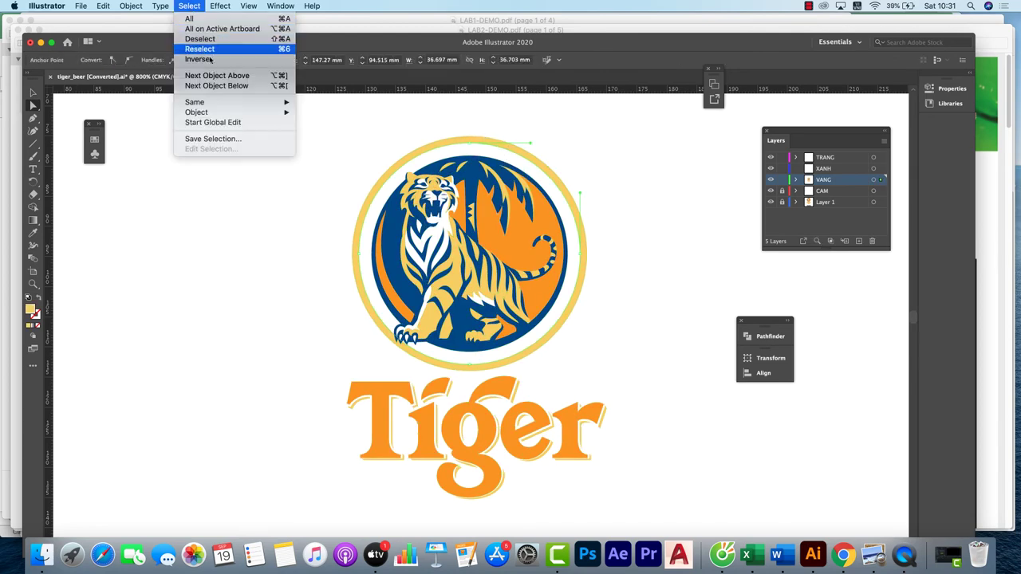
{"action": "mouse_move", "coordinate": [244, 104]}
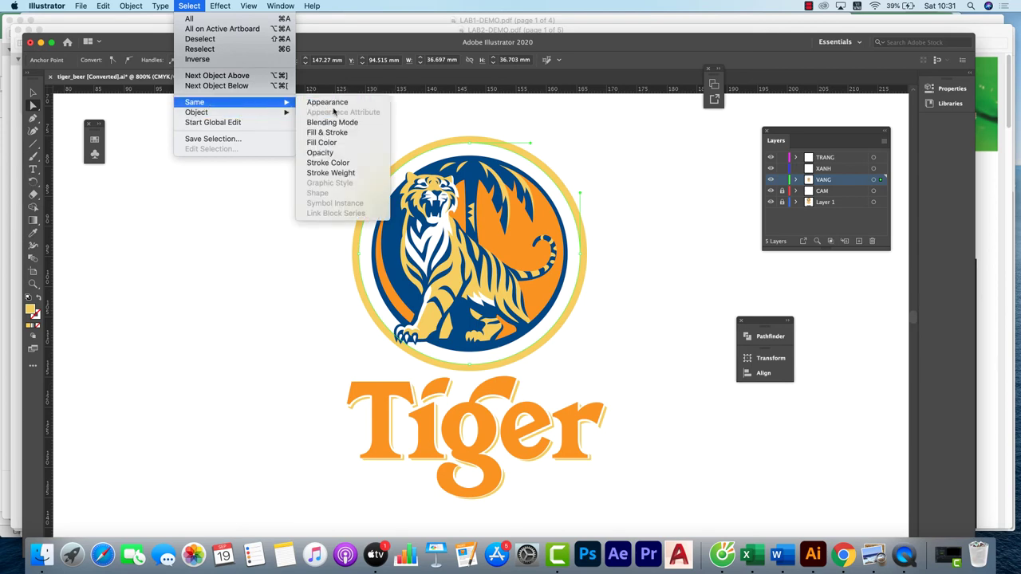
{"action": "left_click", "coordinate": [340, 148]}
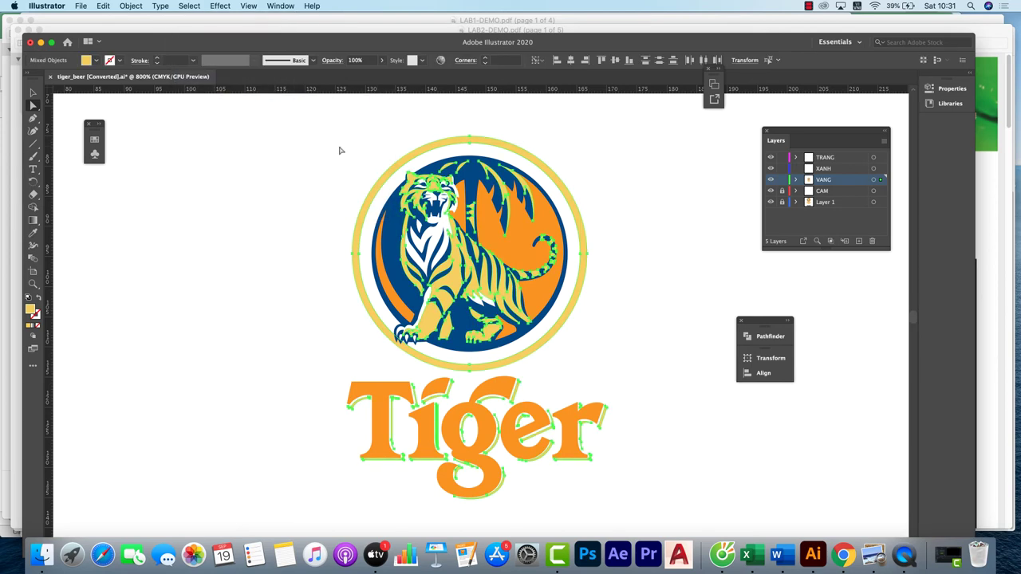
{"action": "left_click", "coordinate": [33, 95]}
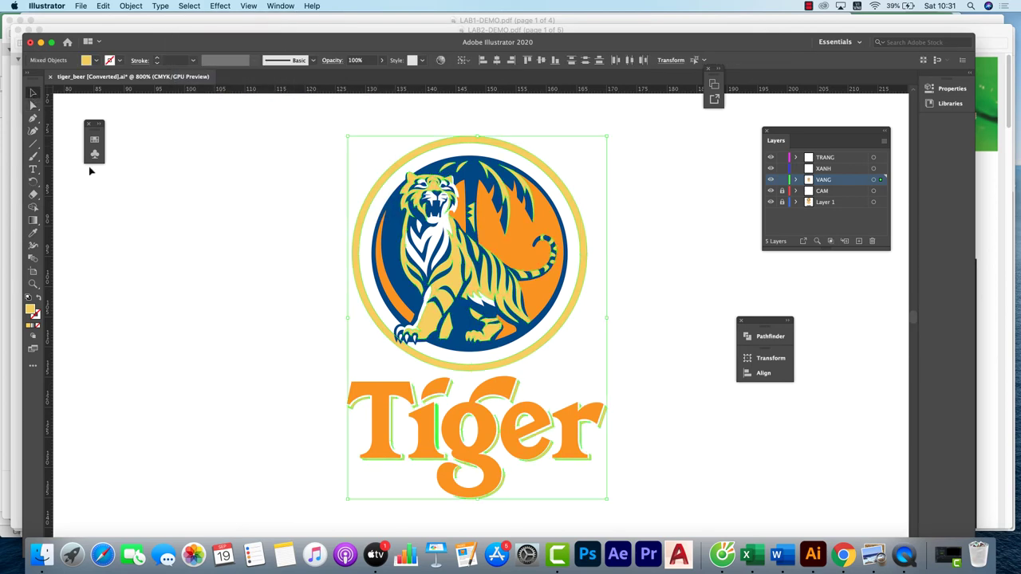
{"action": "left_click", "coordinate": [95, 61]}
{"action": "left_click", "coordinate": [29, 78]}
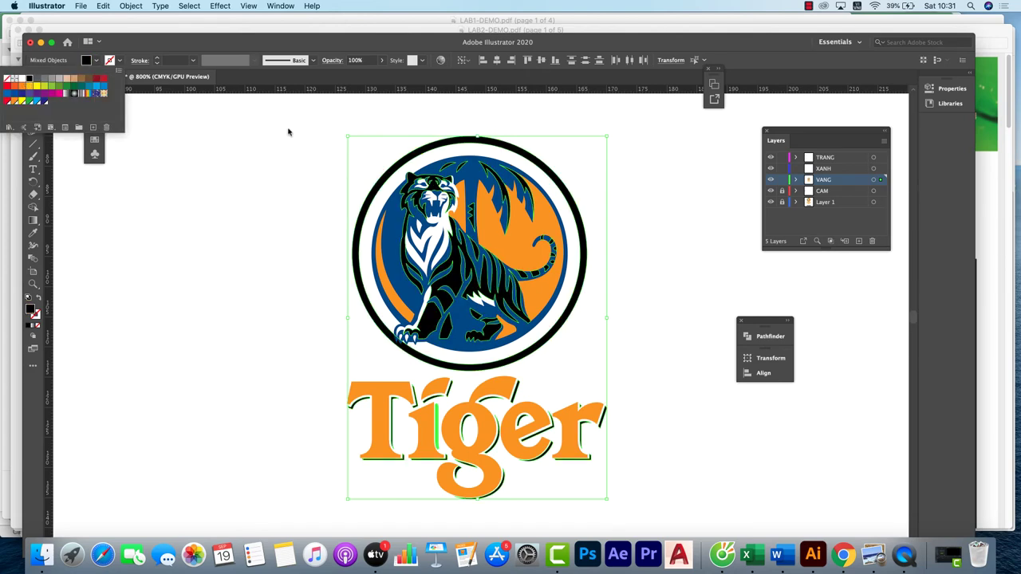
{"action": "left_click", "coordinate": [192, 8]}
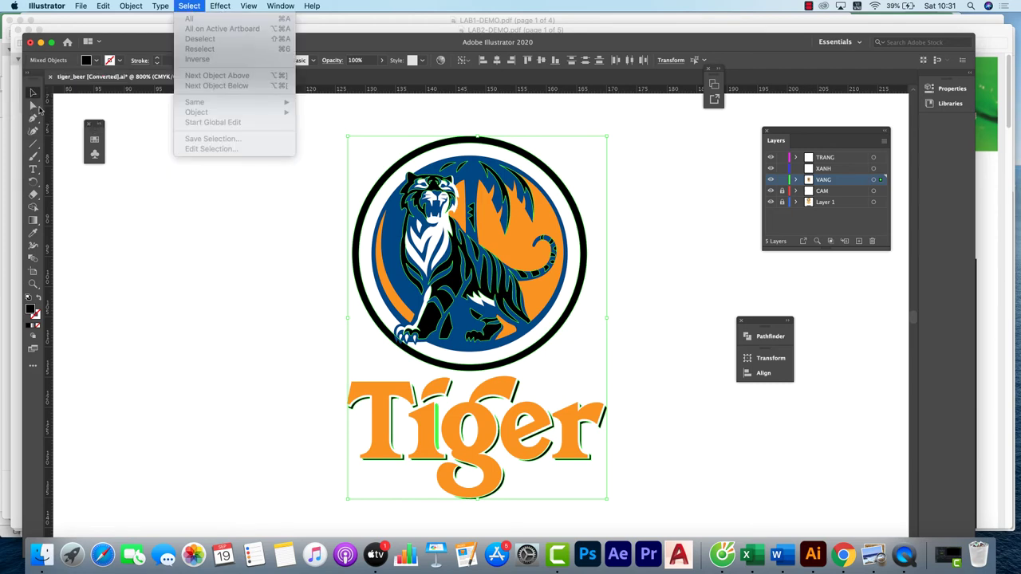
{"action": "left_click", "coordinate": [33, 106]}
{"action": "left_click", "coordinate": [33, 105]}
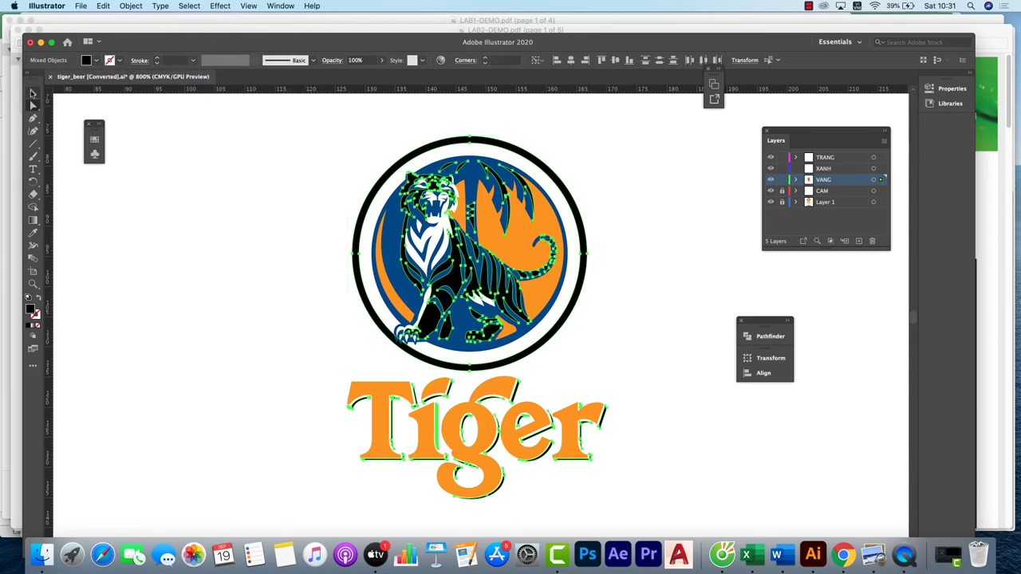
{"action": "left_click", "coordinate": [33, 92]}
{"action": "left_click", "coordinate": [201, 6]}
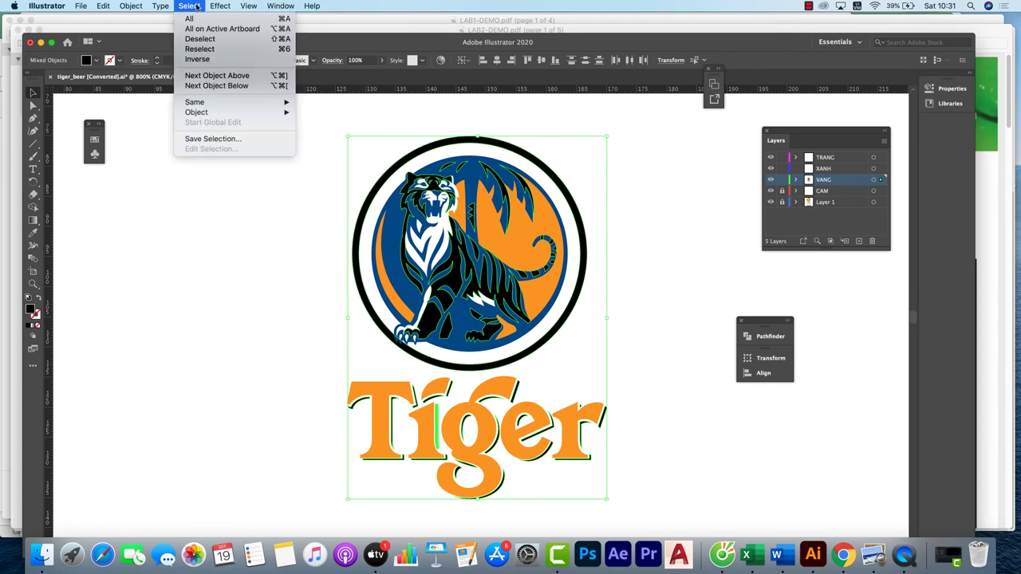
{"action": "left_click", "coordinate": [197, 60]}
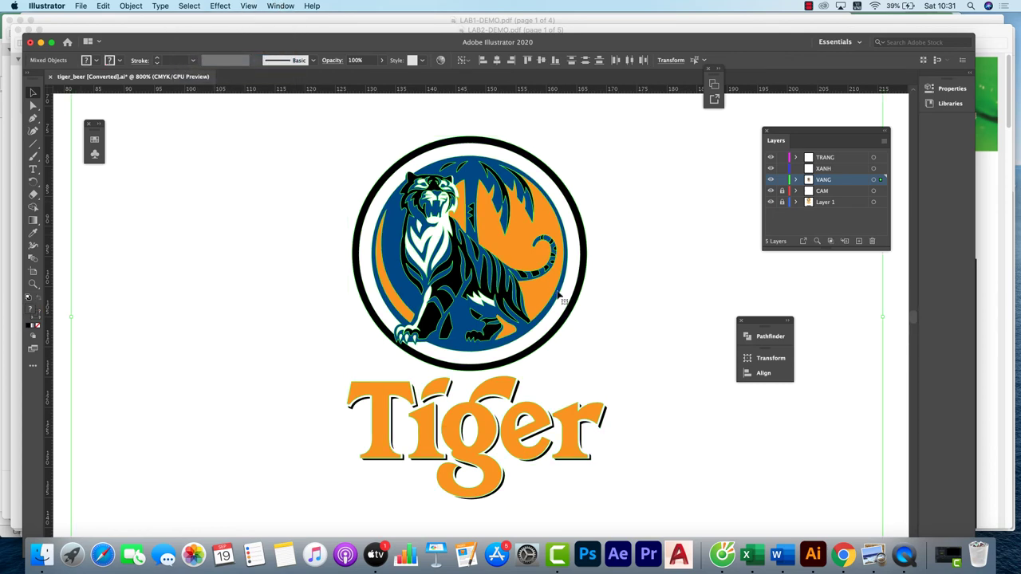
{"action": "key", "text": "super+minus"}
{"action": "key", "text": "super+minus"}
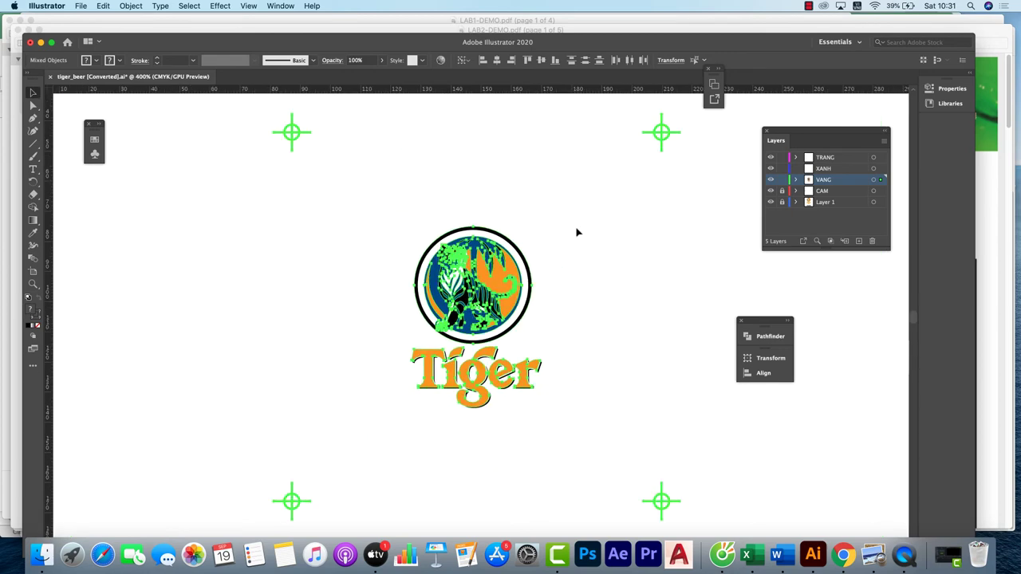
{"action": "left_click", "coordinate": [570, 201]}
- Select all shapes sharing the third artboard logo ring's black fill, invert the selection to everything else, and fill it white
{"action": "left_click", "coordinate": [484, 232]}
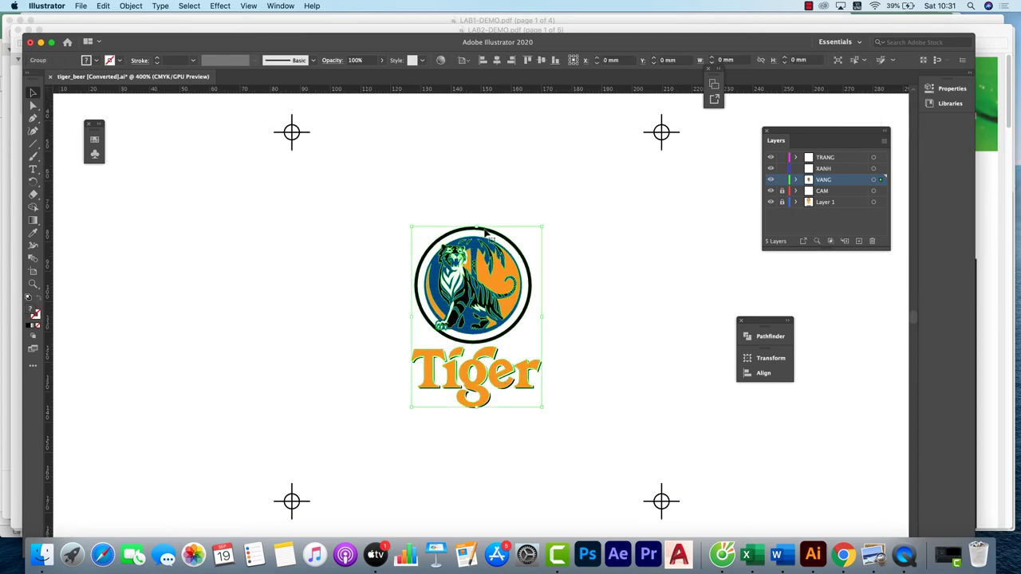
{"action": "left_click", "coordinate": [33, 105]}
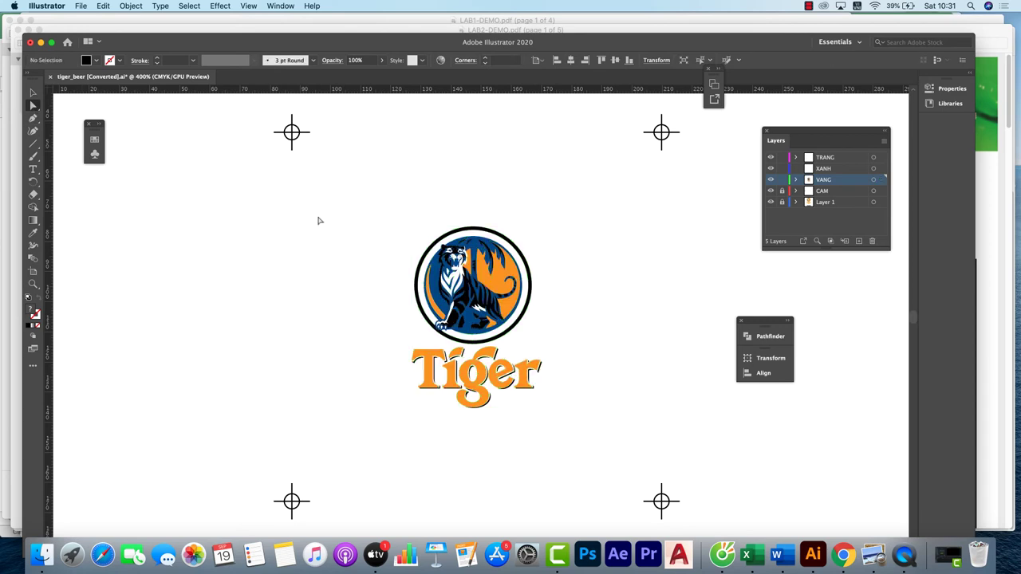
{"action": "left_click_drag", "start_coordinate": [451, 260], "coordinate": [408, 159]}
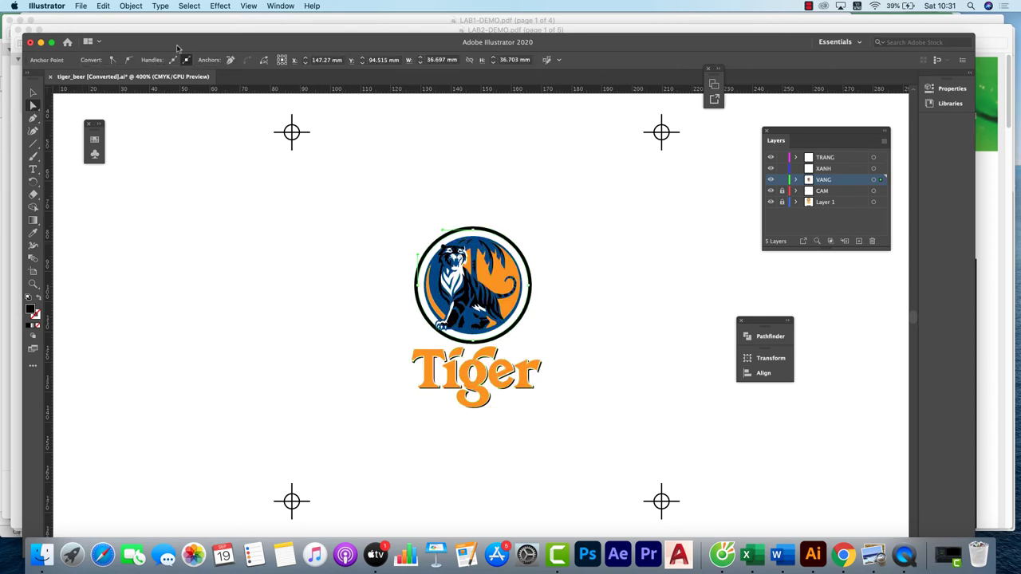
{"action": "left_click", "coordinate": [188, 7]}
{"action": "mouse_move", "coordinate": [239, 102]}
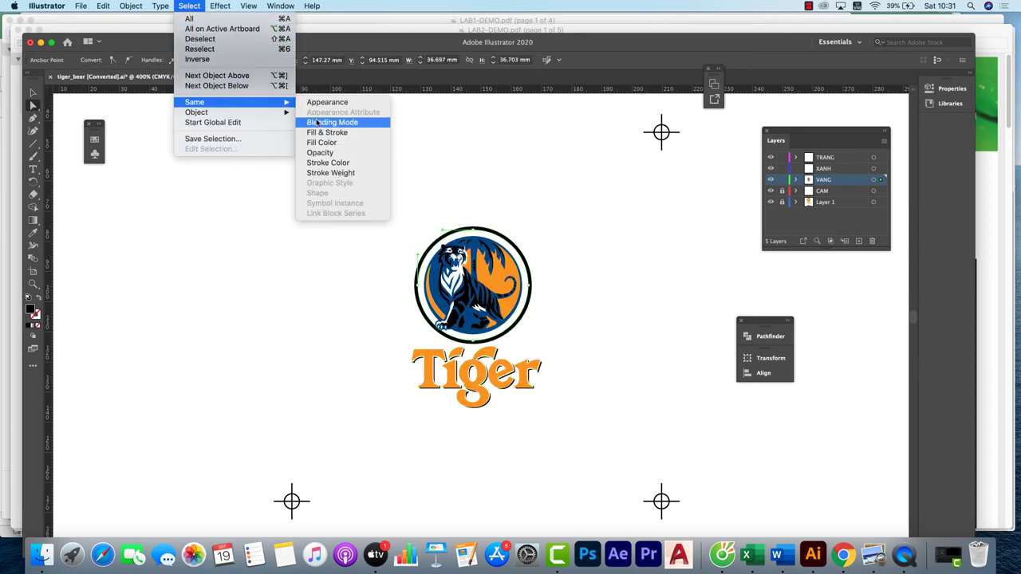
{"action": "left_click", "coordinate": [322, 142]}
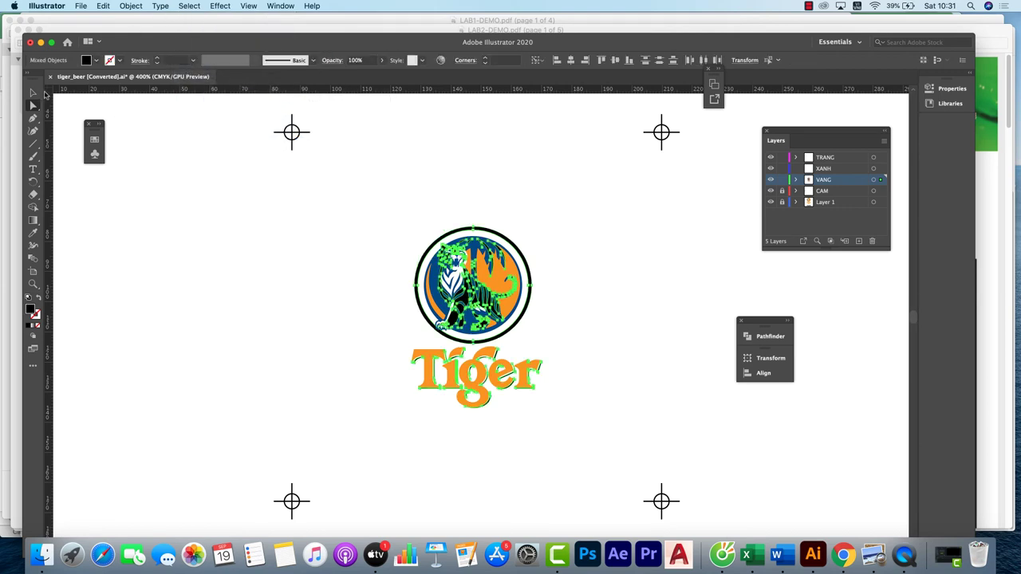
{"action": "left_click", "coordinate": [189, 6]}
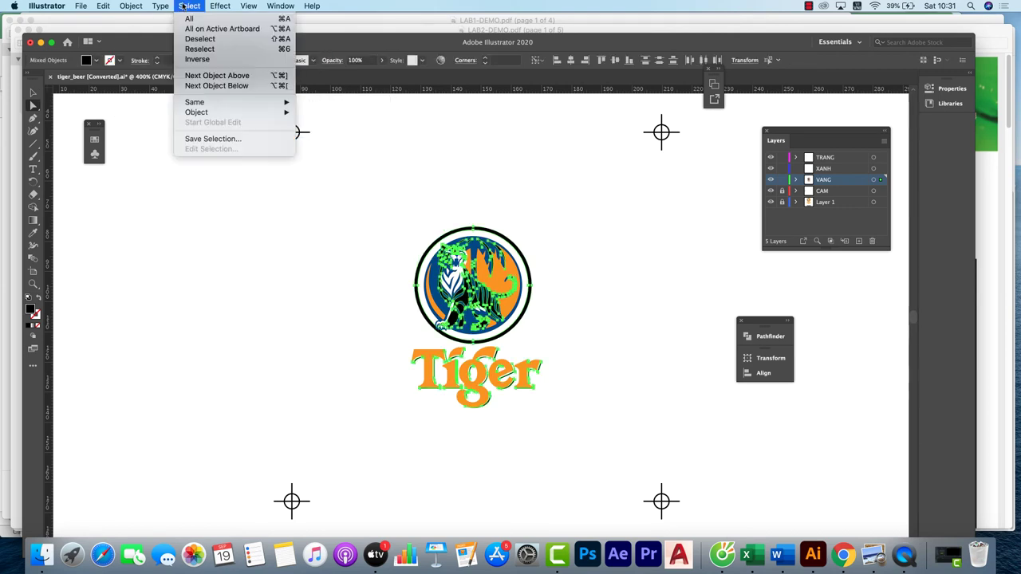
{"action": "left_click", "coordinate": [202, 62]}
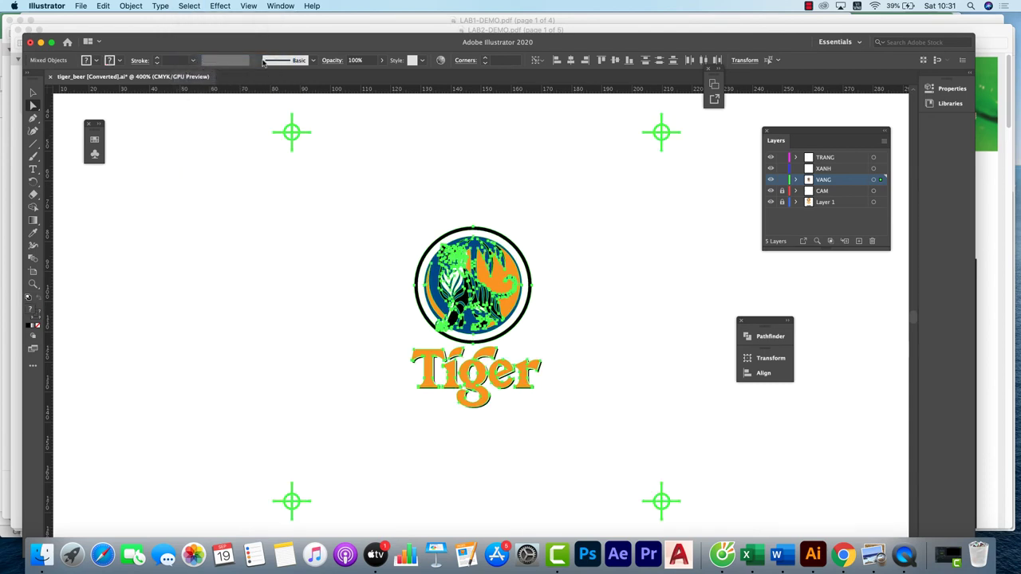
{"action": "left_click", "coordinate": [97, 62]}
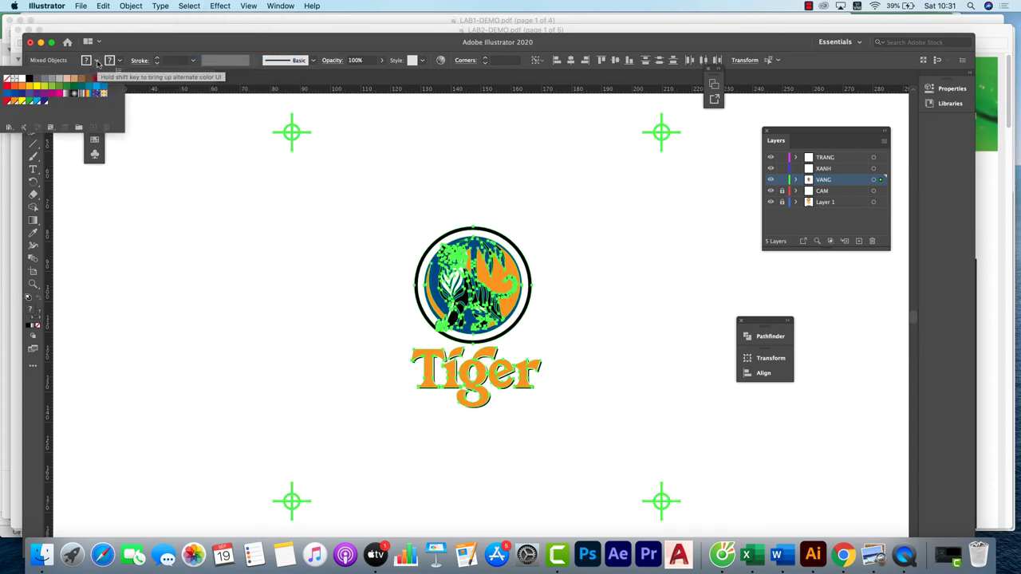
{"action": "left_click", "coordinate": [22, 80]}
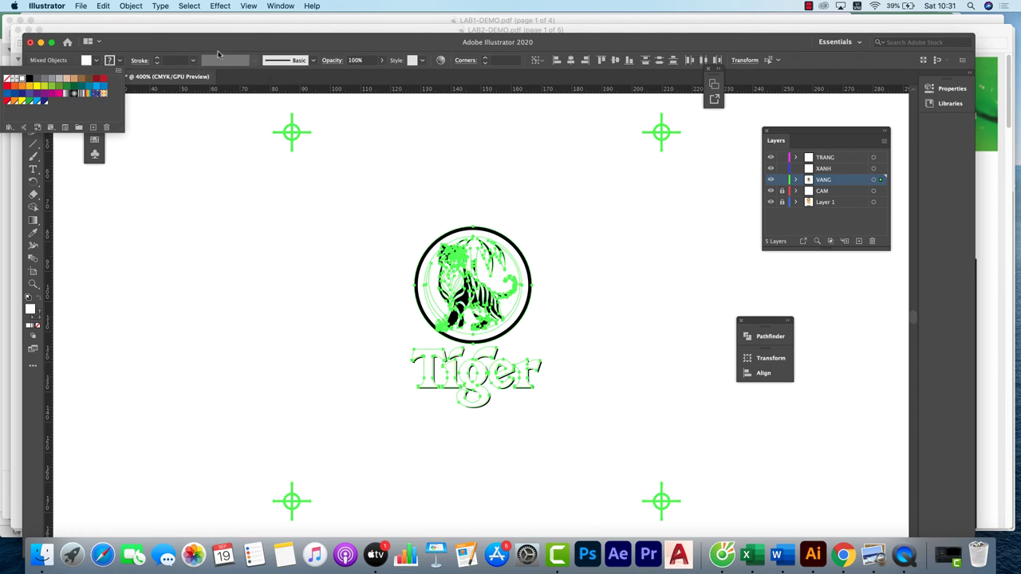
{"action": "key", "text": "Escape"}
{"action": "left_click", "coordinate": [191, 221]}
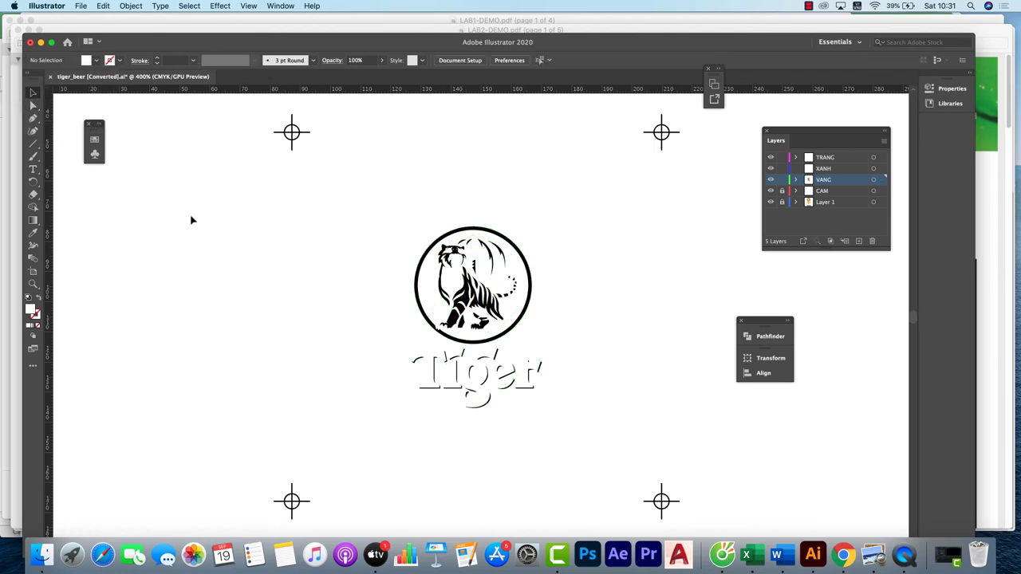
- Compare the third artboard's black shapes with the yellow areas of the original FILE GỐC logo and the orange separation
{"action": "left_click_drag", "start_coordinate": [375, 235], "coordinate": [601, 246]}
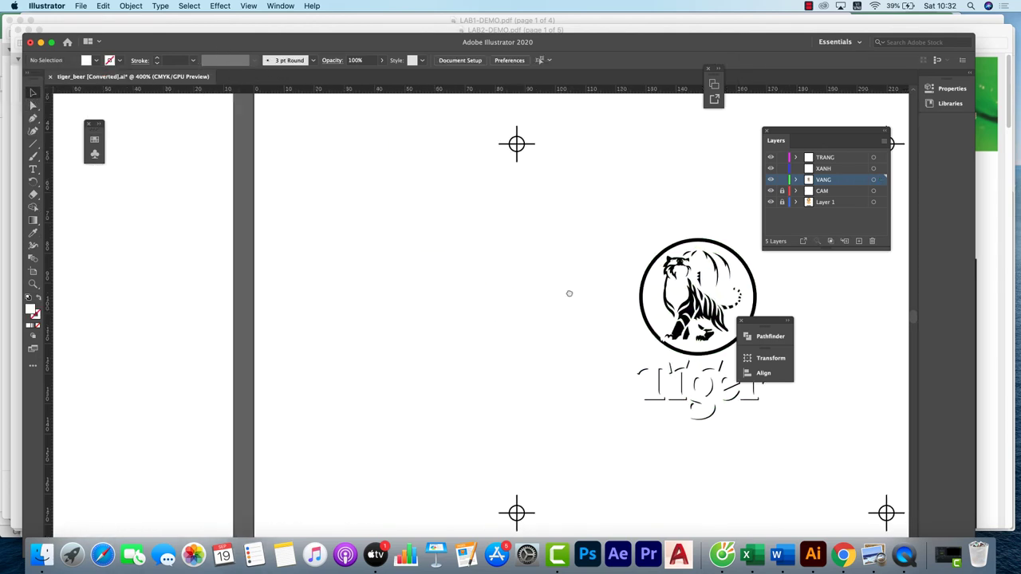
{"action": "left_click_drag", "start_coordinate": [570, 294], "coordinate": [393, 261]}
{"action": "left_click_drag", "start_coordinate": [271, 240], "coordinate": [571, 296]}
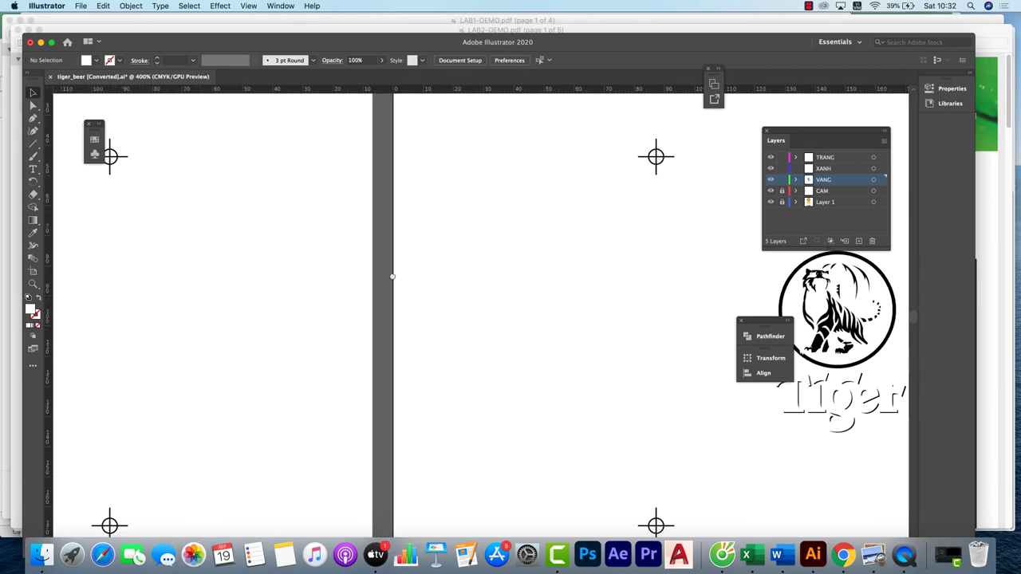
{"action": "left_click_drag", "start_coordinate": [323, 291], "coordinate": [586, 304]}
{"action": "left_click_drag", "start_coordinate": [296, 274], "coordinate": [539, 314]}
{"action": "left_click_drag", "start_coordinate": [215, 293], "coordinate": [499, 326]}
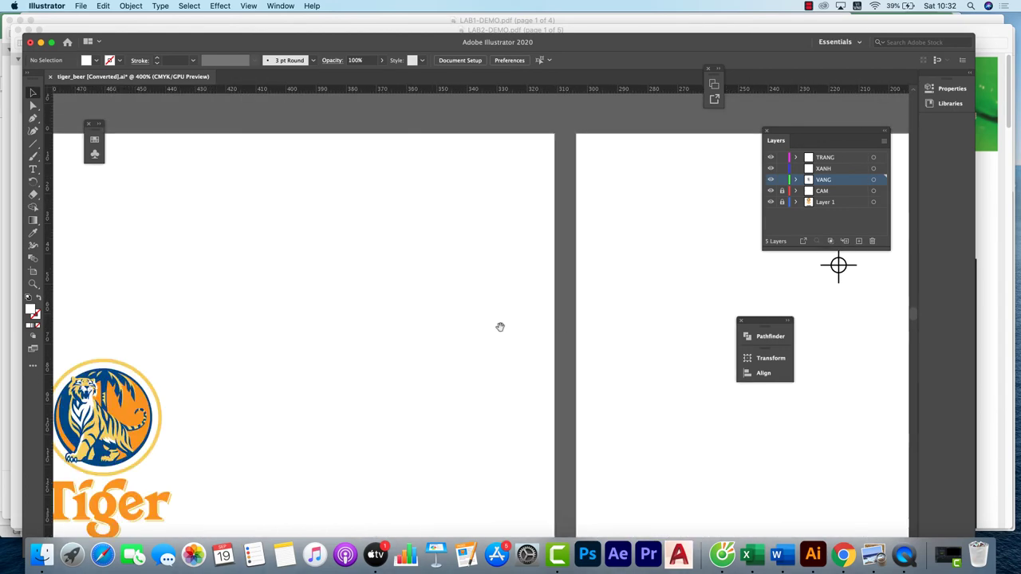
{"action": "left_click_drag", "start_coordinate": [234, 394], "coordinate": [382, 270]}
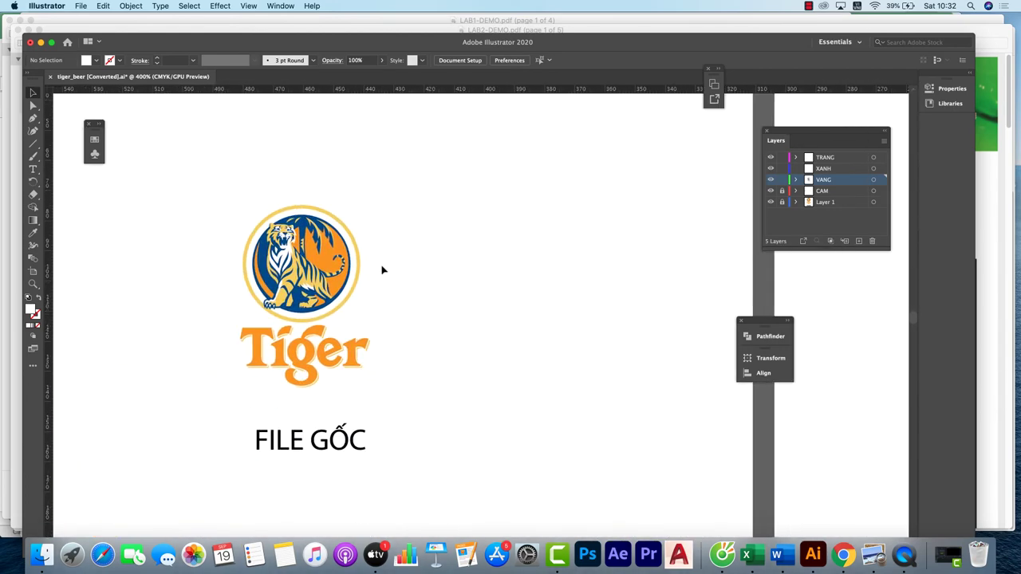
{"action": "scroll", "coordinate": [382, 273], "scroll_direction": "up", "scroll_amount": 3}
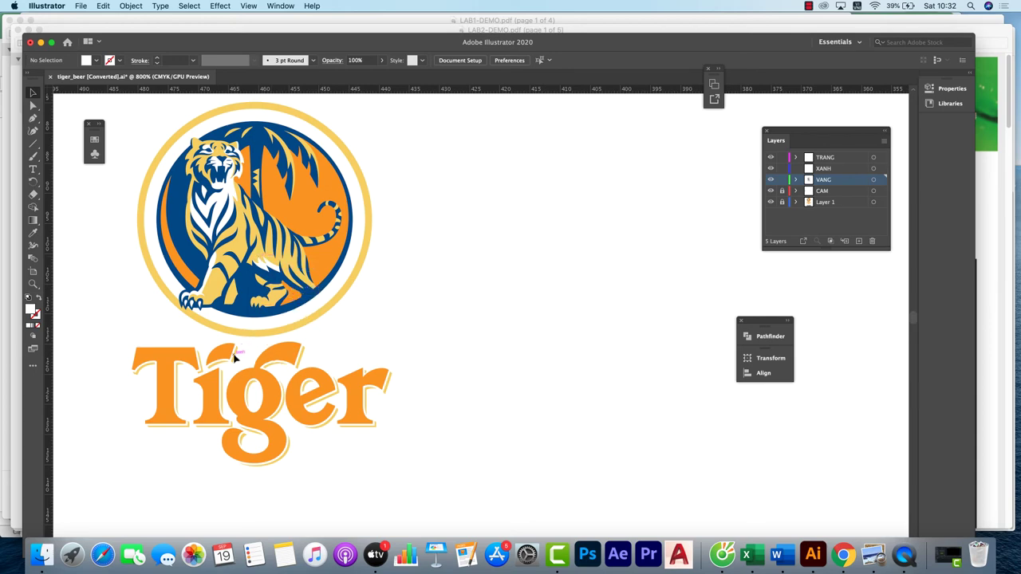
{"action": "scroll", "coordinate": [234, 357], "scroll_direction": "right", "scroll_amount": 15}
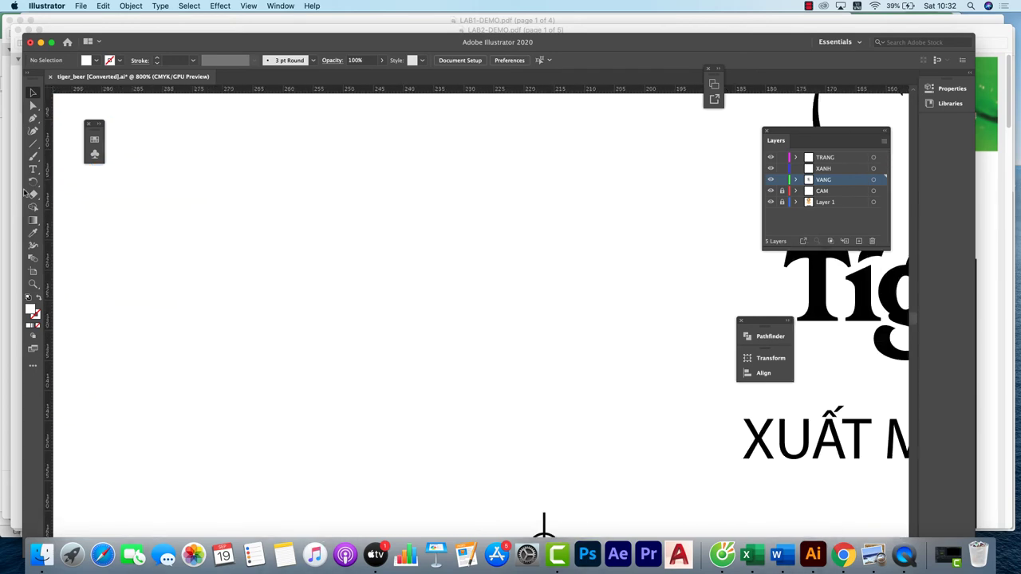
{"action": "key", "text": "super+minus"}
{"action": "key", "text": "super+minus"}
{"action": "scroll", "coordinate": [383, 217], "scroll_direction": "right", "scroll_amount": 10}
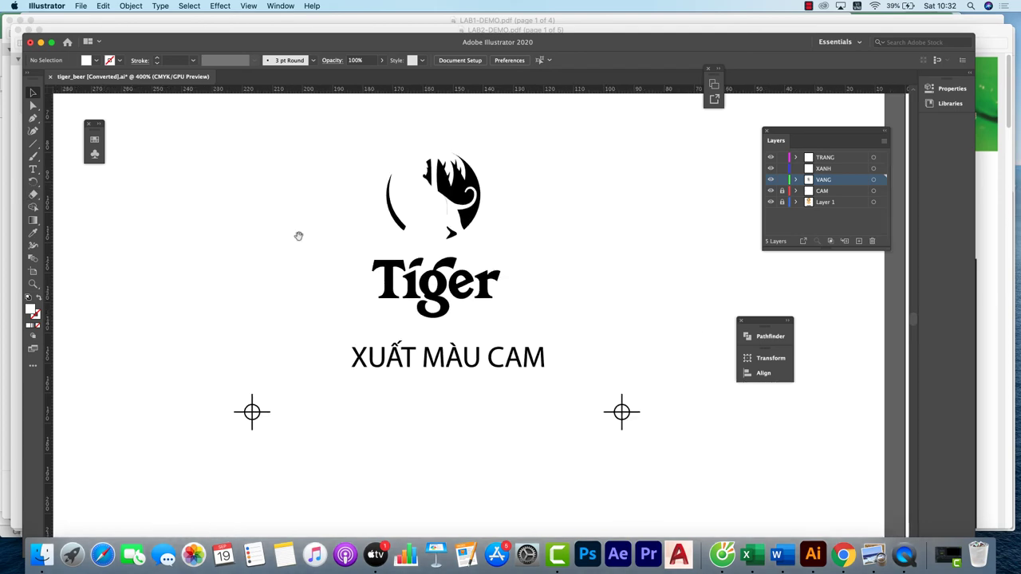
{"action": "scroll", "coordinate": [169, 233], "scroll_direction": "right", "scroll_amount": 10}
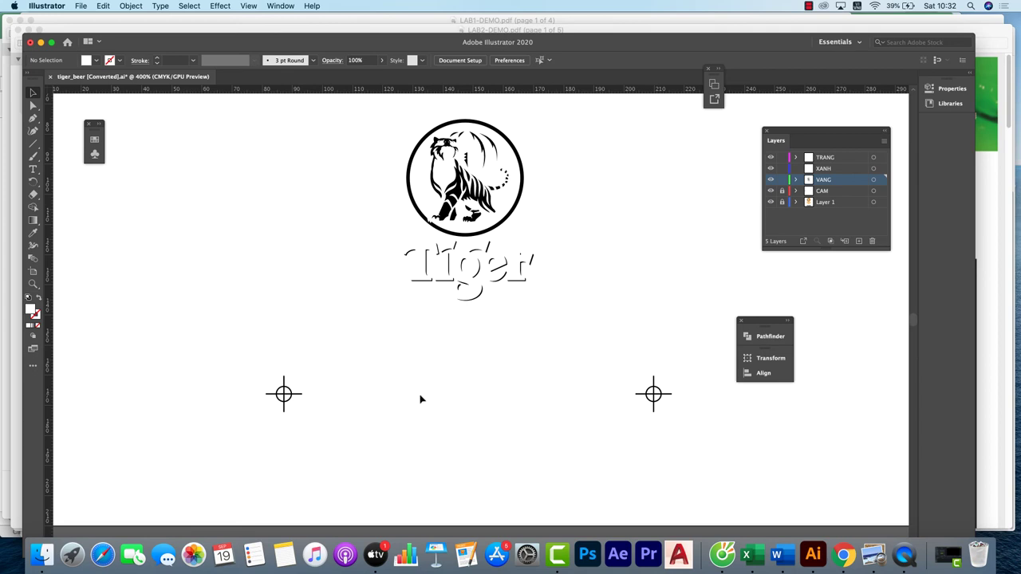
{"action": "scroll", "coordinate": [419, 365], "scroll_direction": "up", "scroll_amount": 5}
{"action": "scroll", "coordinate": [419, 364], "scroll_direction": "right", "scroll_amount": 5}
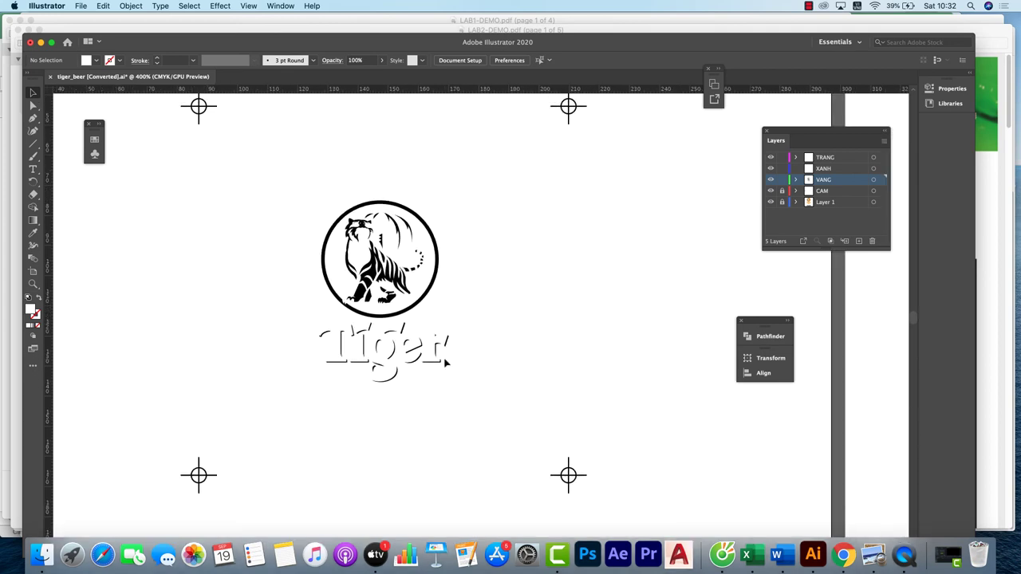
{"action": "scroll", "coordinate": [446, 363], "scroll_direction": "down", "scroll_amount": 3}
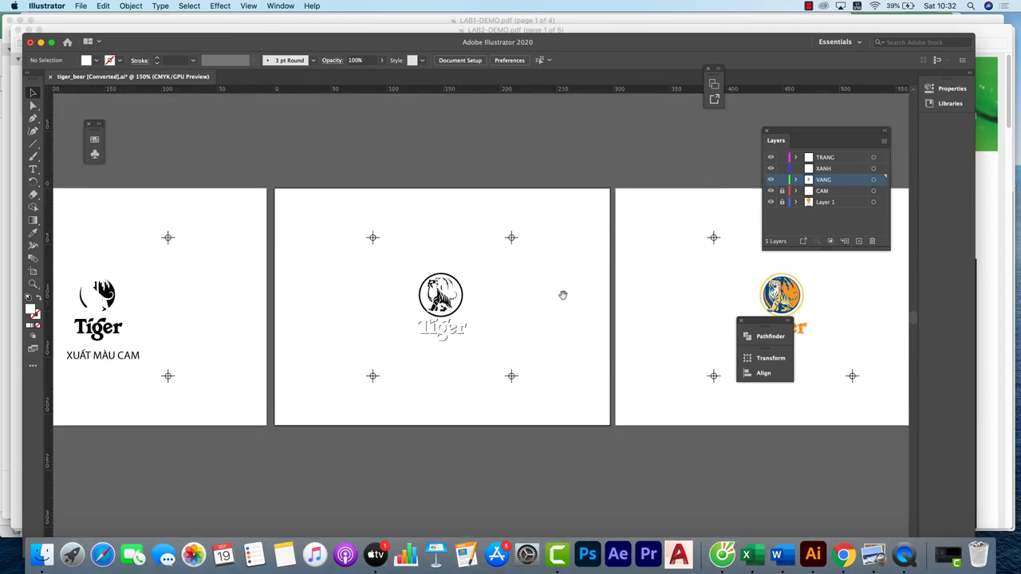
{"action": "scroll", "coordinate": [488, 278], "scroll_direction": "right", "scroll_amount": 2}
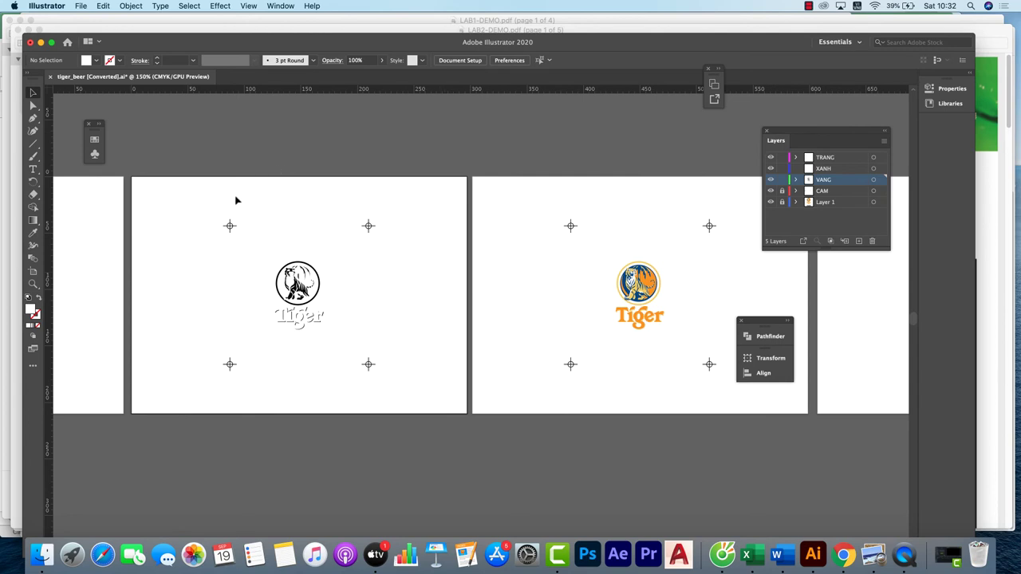
- Lock the VANG layer, unlock all the individually locked logos and registration marks, and clear the selection
{"action": "left_click", "coordinate": [781, 180]}
{"action": "left_click_drag", "start_coordinate": [319, 253], "coordinate": [227, 224]}
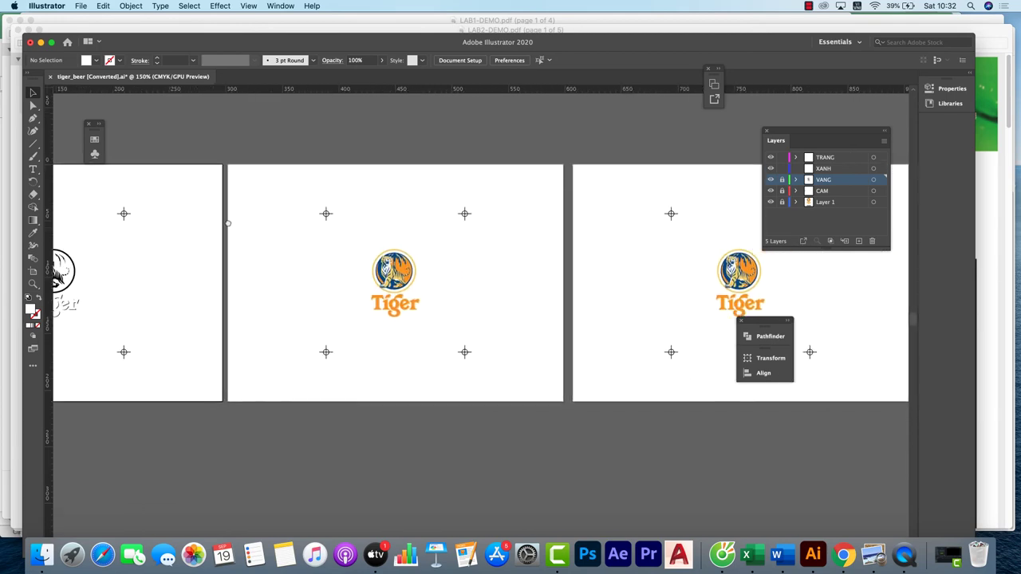
{"action": "scroll", "coordinate": [227, 223], "scroll_direction": "left", "scroll_amount": 5}
{"action": "scroll", "coordinate": [216, 221], "scroll_direction": "right", "scroll_amount": 5}
{"action": "scroll", "coordinate": [332, 212], "scroll_direction": "down", "scroll_amount": 1}
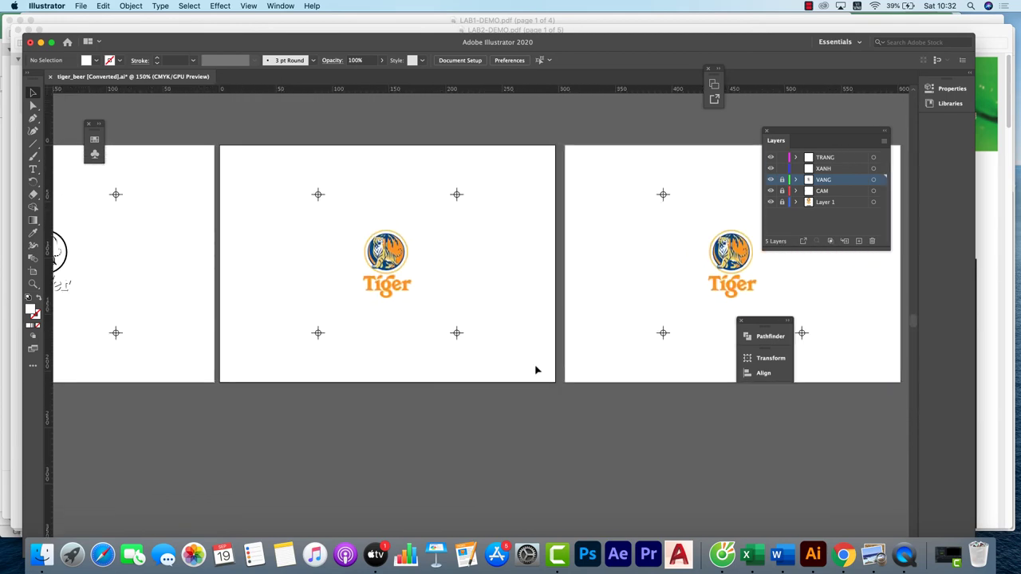
{"action": "left_click", "coordinate": [131, 5]}
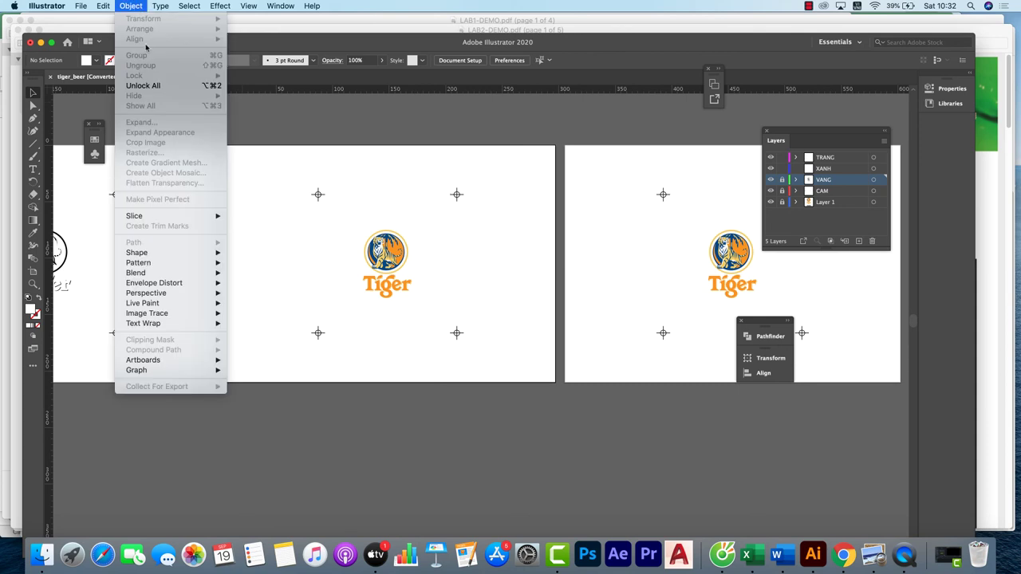
{"action": "left_click", "coordinate": [149, 85]}
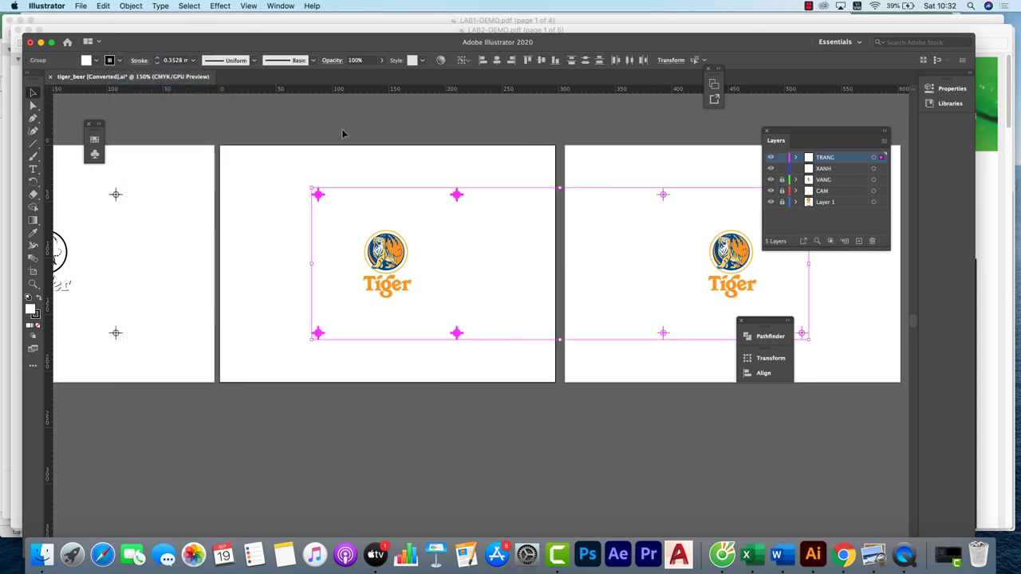
{"action": "left_click", "coordinate": [296, 160]}
{"action": "left_click_drag", "start_coordinate": [277, 161], "coordinate": [498, 357]}
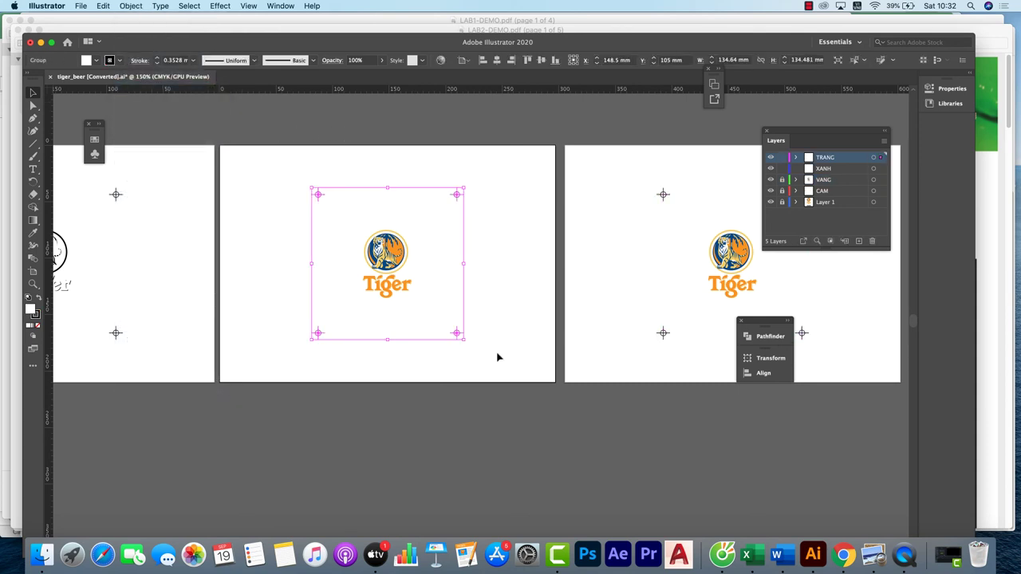
{"action": "key", "text": "Delete"}
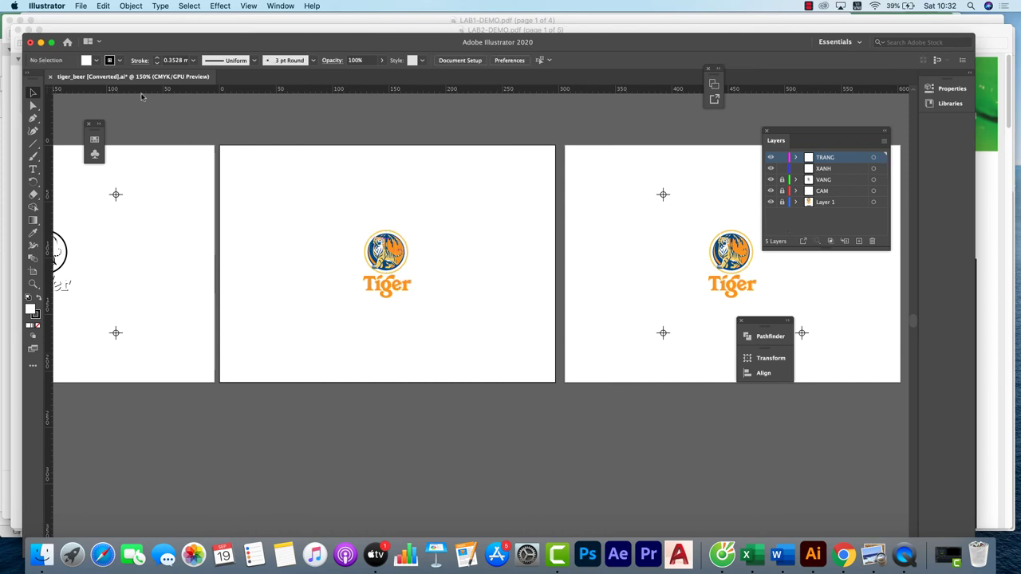
{"action": "left_click_drag", "start_coordinate": [782, 180], "coordinate": [782, 202]}
{"action": "key", "text": "super+shift+v"}
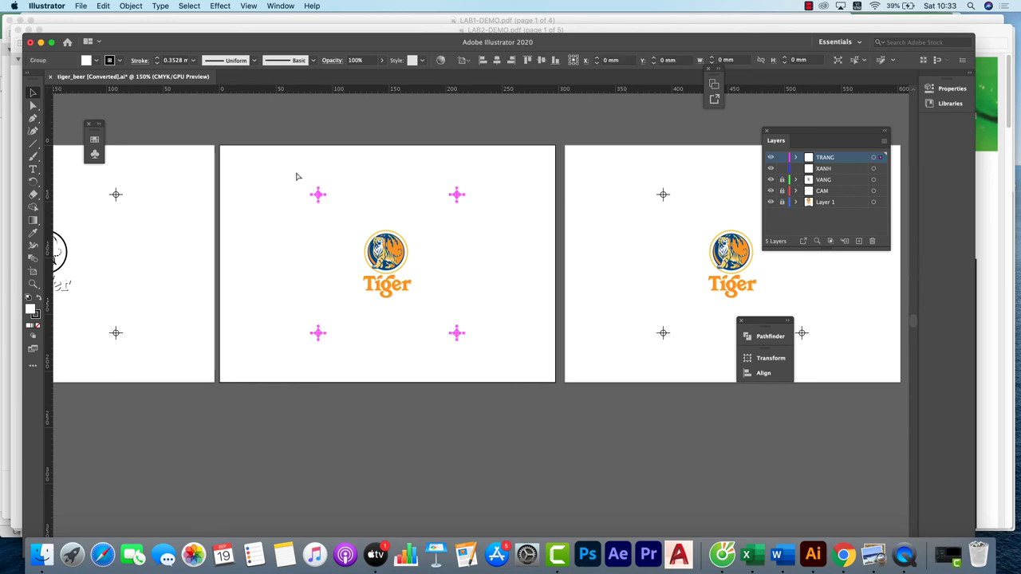
{"action": "left_click", "coordinate": [605, 189]}
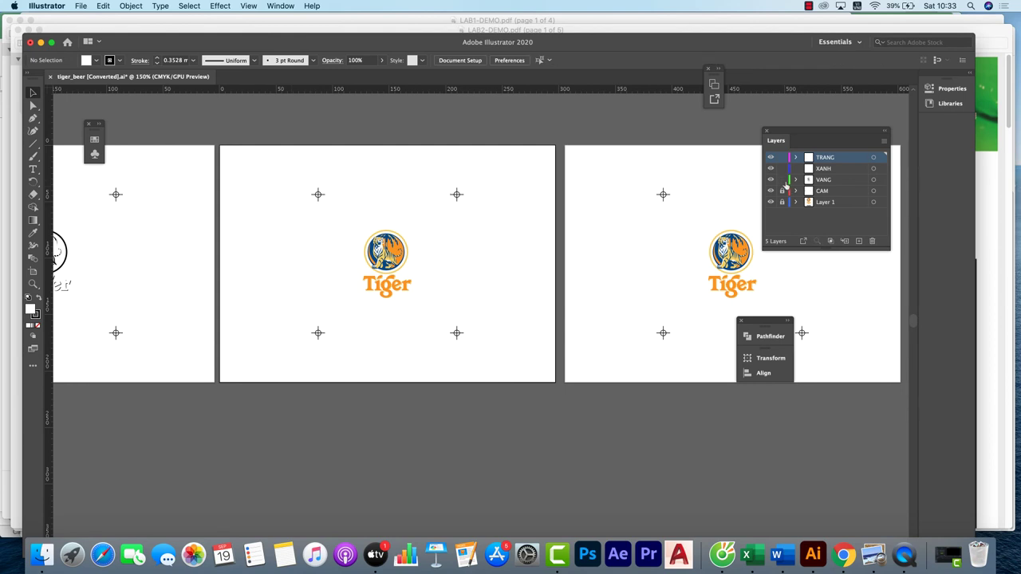
- Unlock the lower layers, cut the fourth artboard's logo and registration marks, and paste them in place on the XANH layer
{"action": "left_click_drag", "start_coordinate": [783, 191], "coordinate": [782, 203]}
{"action": "left_click_drag", "start_coordinate": [301, 162], "coordinate": [486, 312]}
{"action": "key", "text": "Delete"}
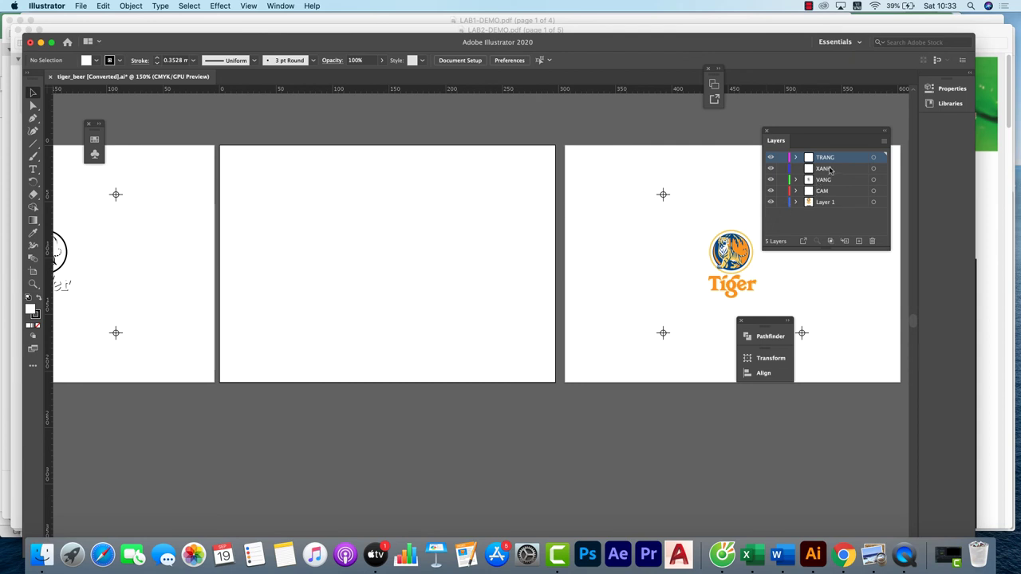
{"action": "left_click", "coordinate": [836, 168]}
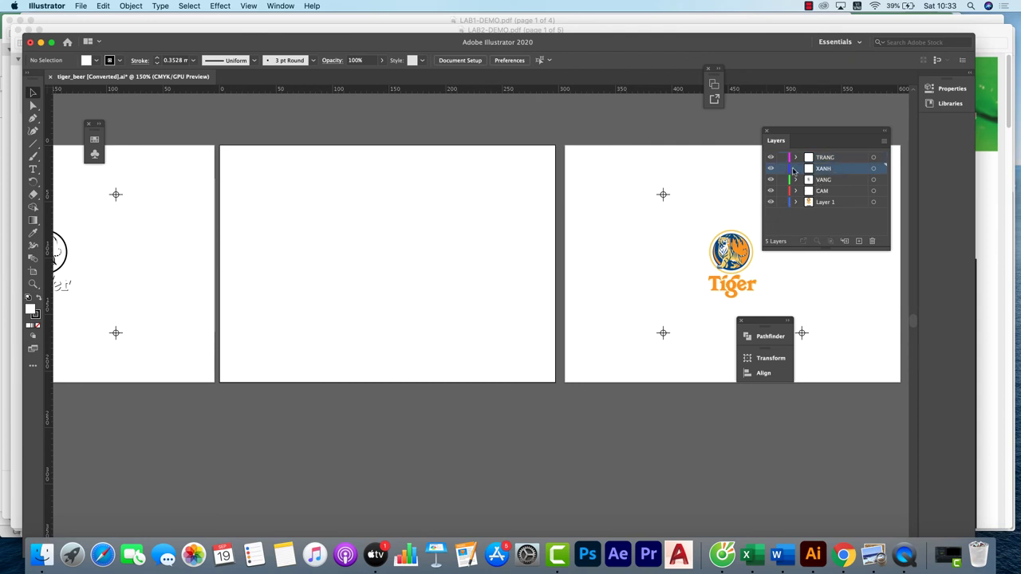
{"action": "left_click", "coordinate": [104, 6]}
{"action": "left_click", "coordinate": [161, 97]}
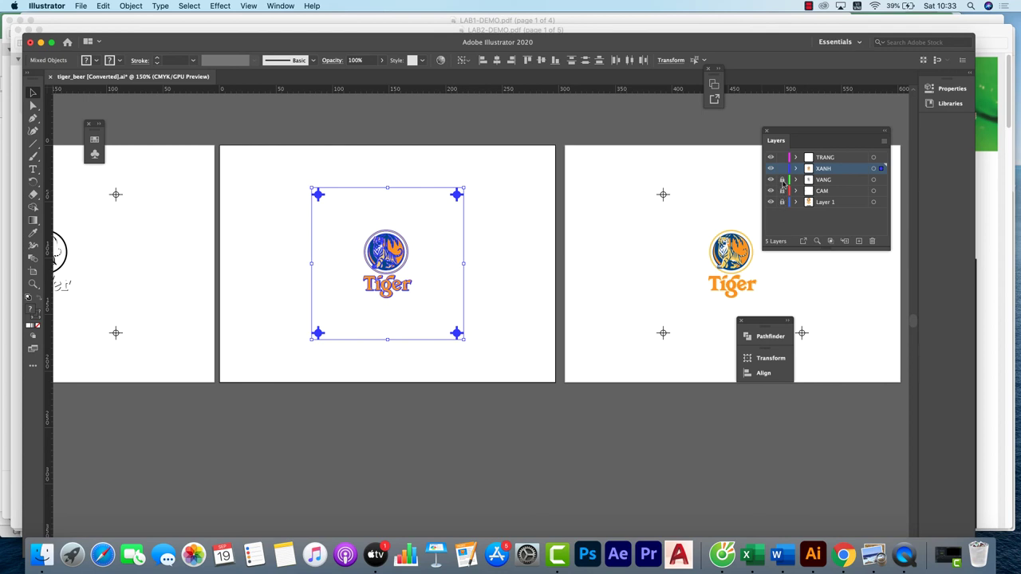
- Lock every layer except XANH, and clear the selection on the fourth artboard
{"action": "left_click", "coordinate": [457, 195]}
{"action": "left_click", "coordinate": [670, 209]}
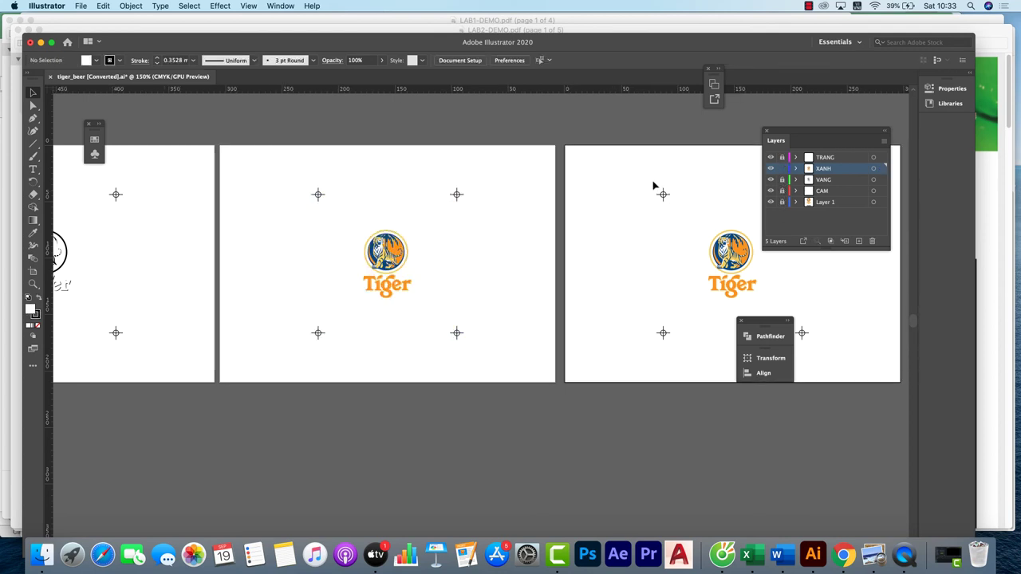
{"action": "left_click_drag", "start_coordinate": [641, 175], "coordinate": [451, 183]}
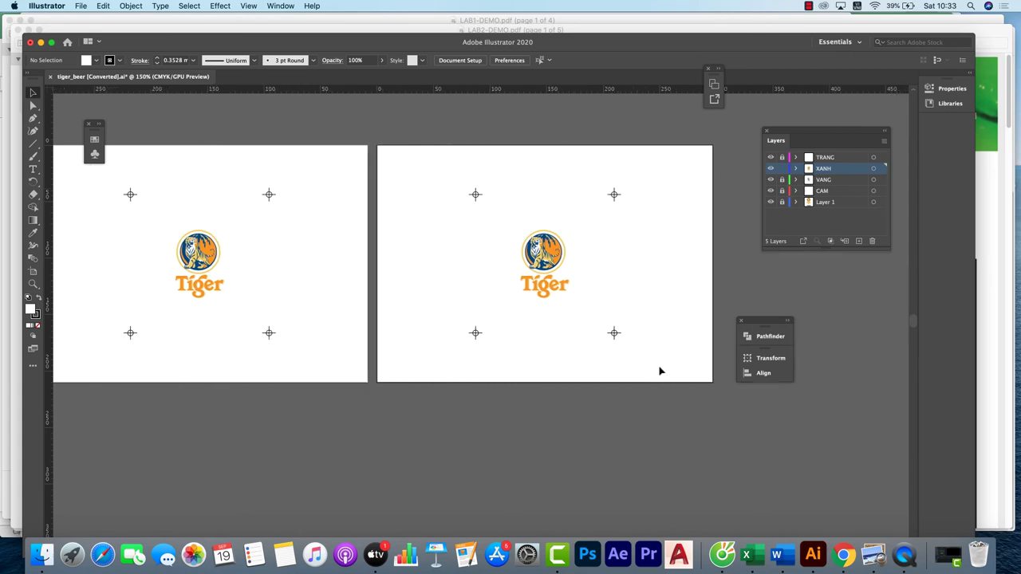
{"action": "scroll", "coordinate": [397, 251], "scroll_direction": "left", "scroll_amount": 10}
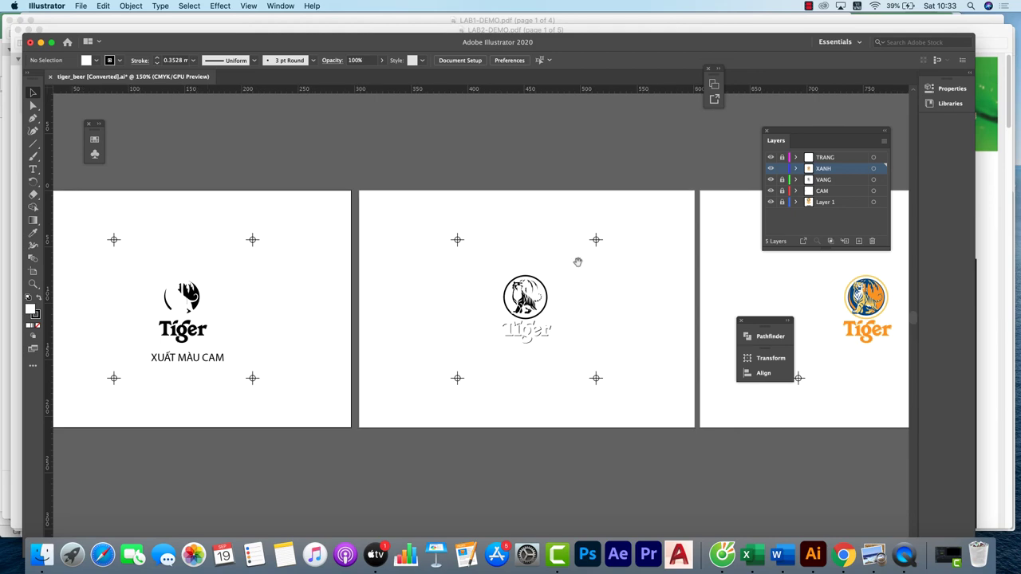
- Select every shape with the logo's blue fill on the fourth artboard and fill them black
{"action": "scroll", "coordinate": [428, 237], "scroll_direction": "right", "scroll_amount": 10}
{"action": "scroll", "coordinate": [428, 236], "scroll_direction": "right", "scroll_amount": 5}
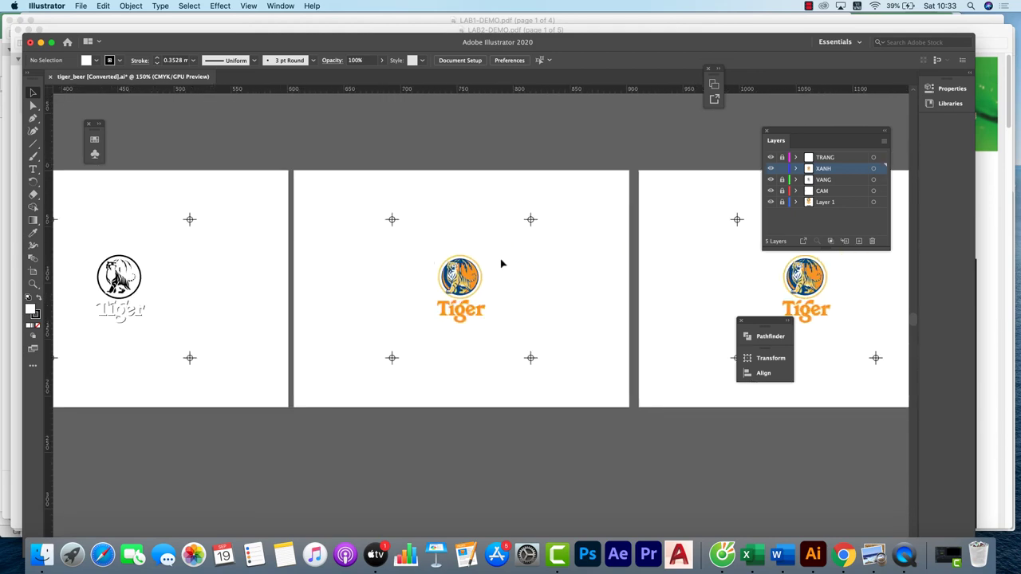
{"action": "scroll", "coordinate": [501, 263], "scroll_direction": "up", "scroll_amount": 10}
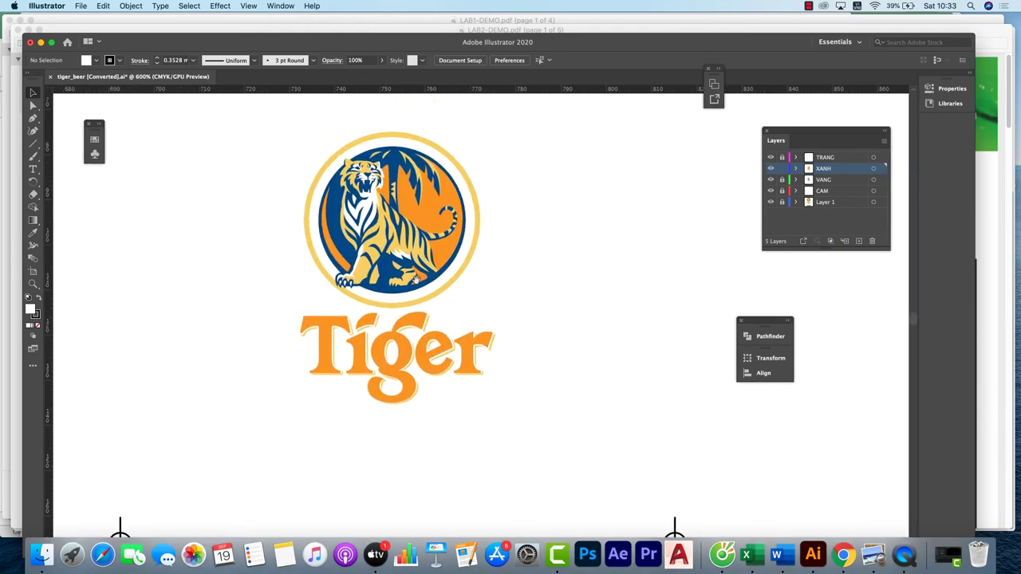
{"action": "left_click", "coordinate": [34, 106]}
{"action": "left_click", "coordinate": [335, 188]}
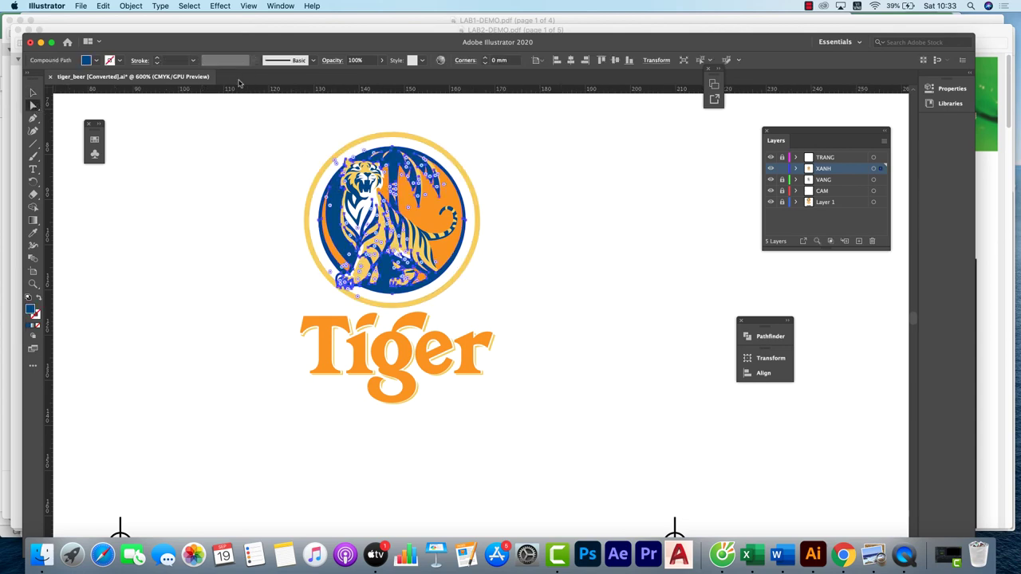
{"action": "left_click", "coordinate": [189, 6]}
{"action": "mouse_move", "coordinate": [264, 102]}
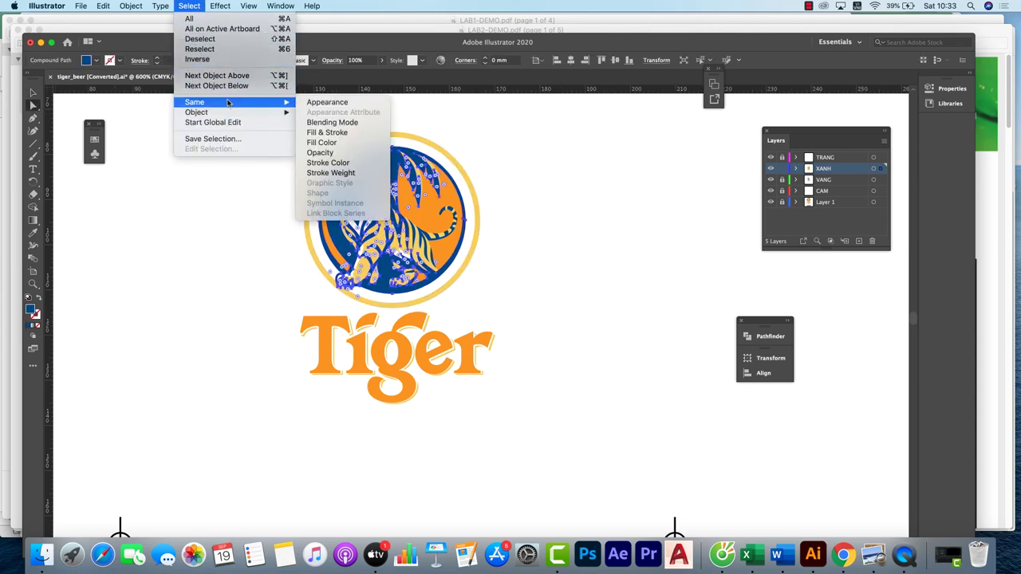
{"action": "left_click", "coordinate": [322, 143]}
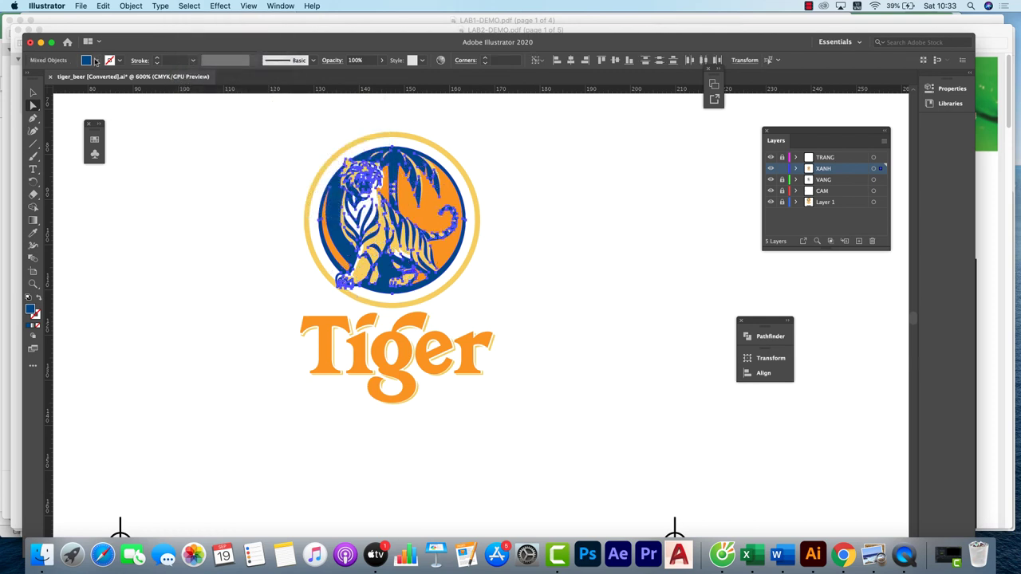
{"action": "left_click", "coordinate": [96, 61]}
{"action": "left_click", "coordinate": [30, 79]}
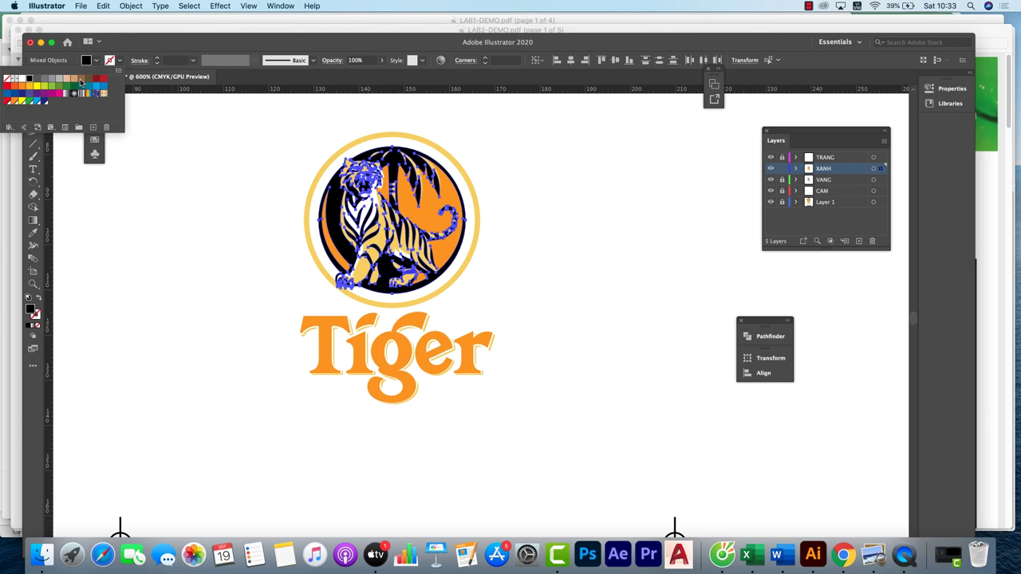
{"action": "left_click", "coordinate": [250, 46]}
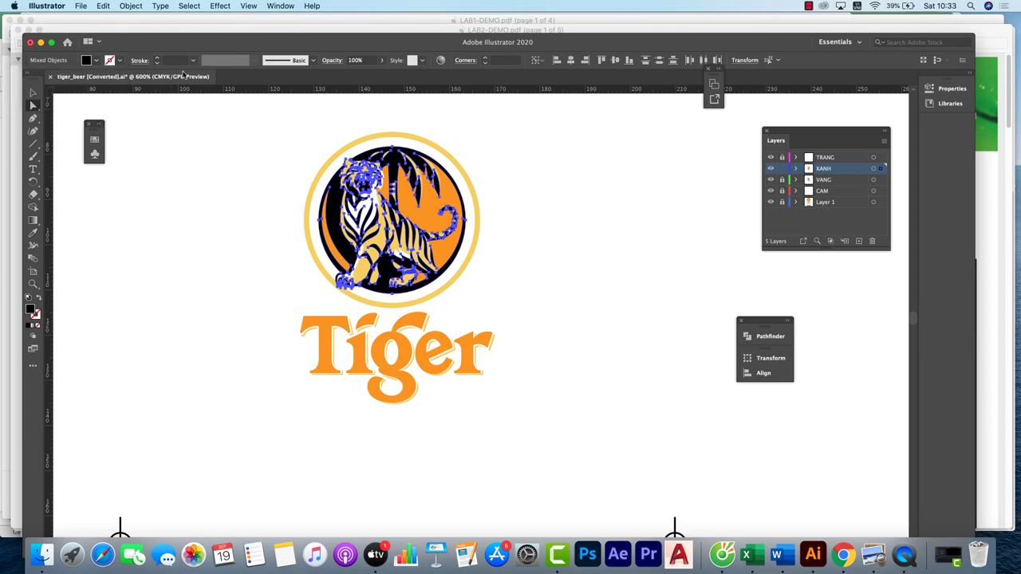
- Invert the selection on the XANH layer, fill the remaining logo shapes white, and clear the selection
{"action": "left_click", "coordinate": [190, 7]}
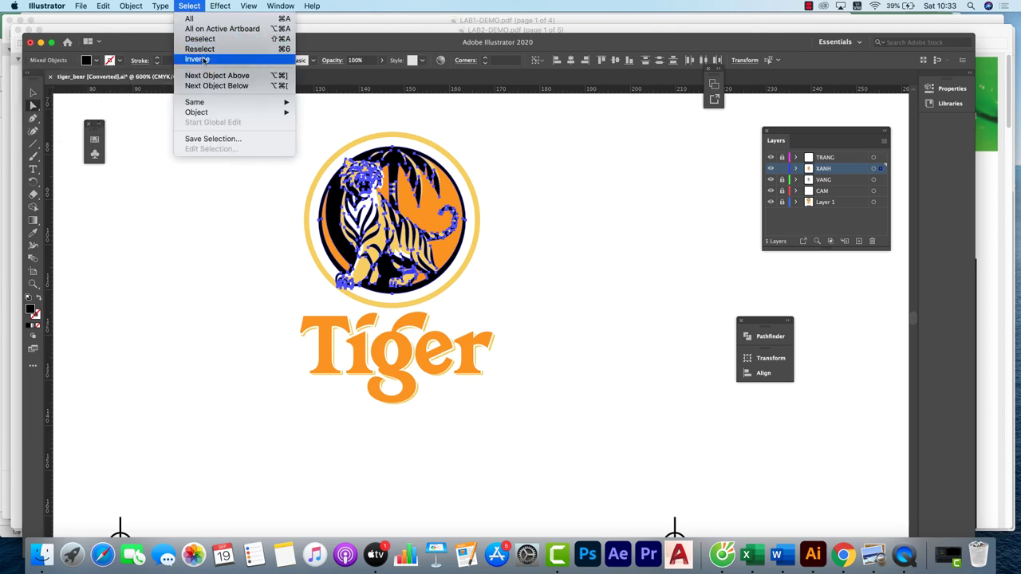
{"action": "left_click", "coordinate": [196, 59]}
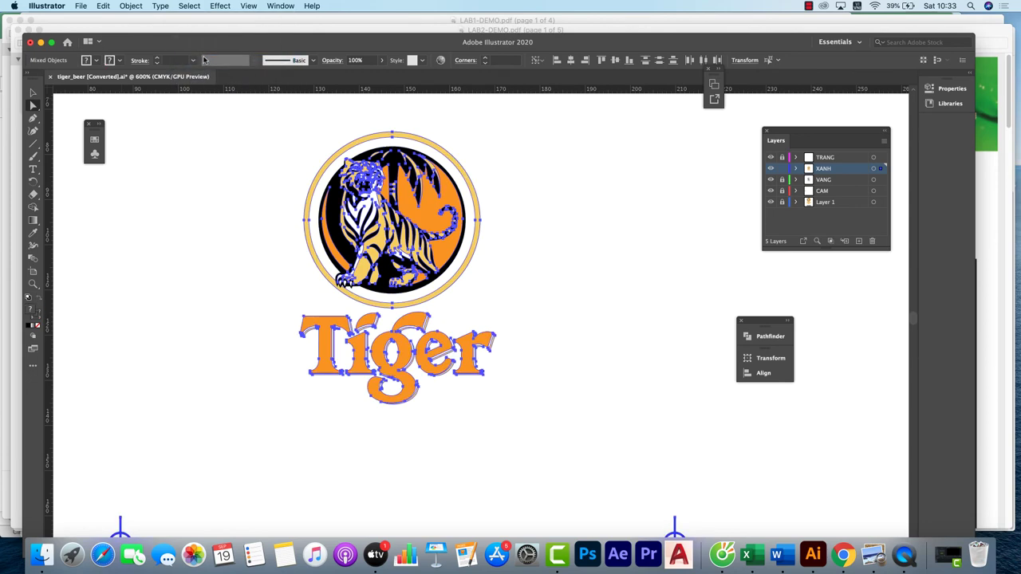
{"action": "left_click", "coordinate": [109, 61]}
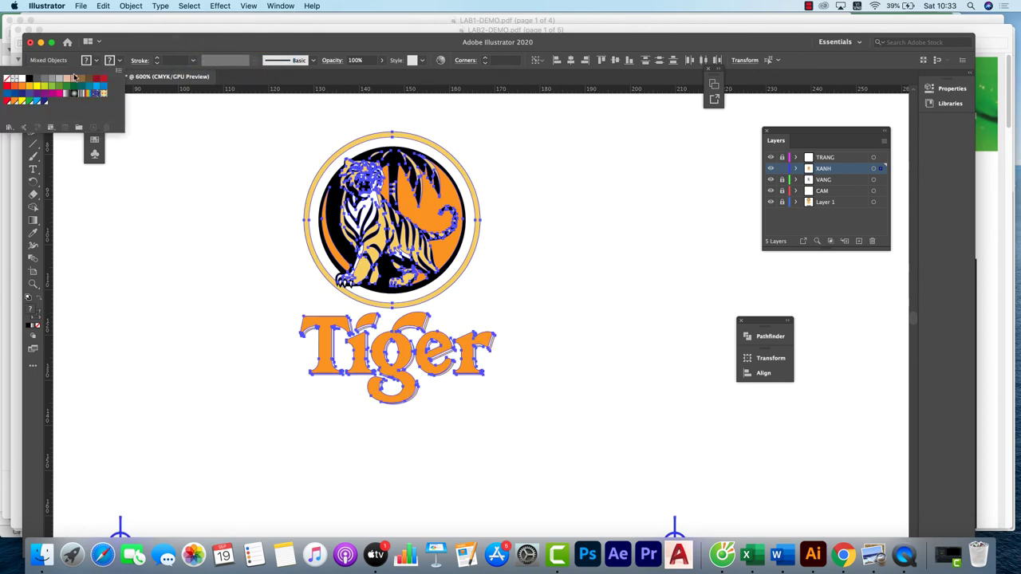
{"action": "left_click", "coordinate": [24, 82]}
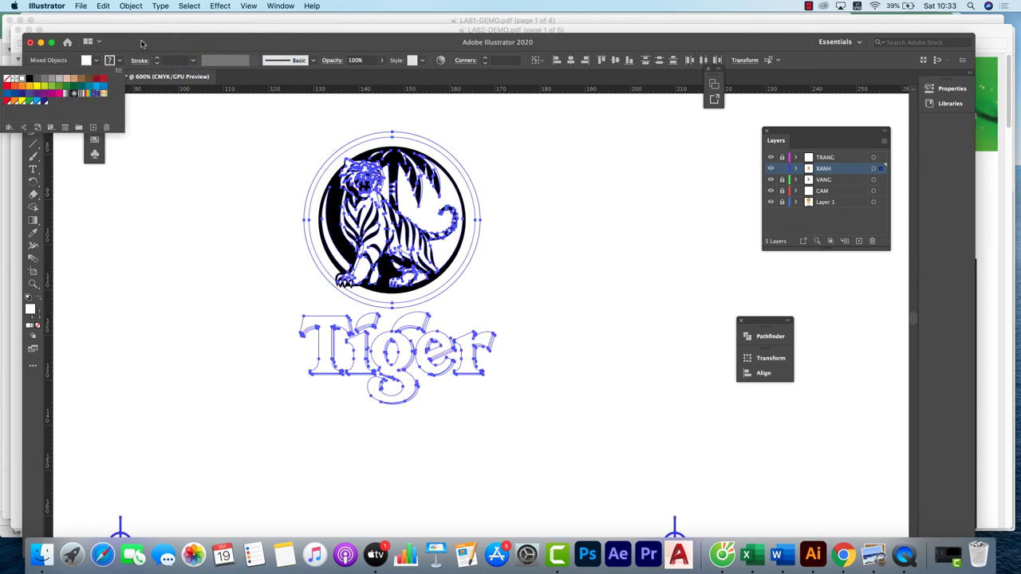
{"action": "left_click", "coordinate": [140, 46]}
{"action": "left_click", "coordinate": [34, 93]}
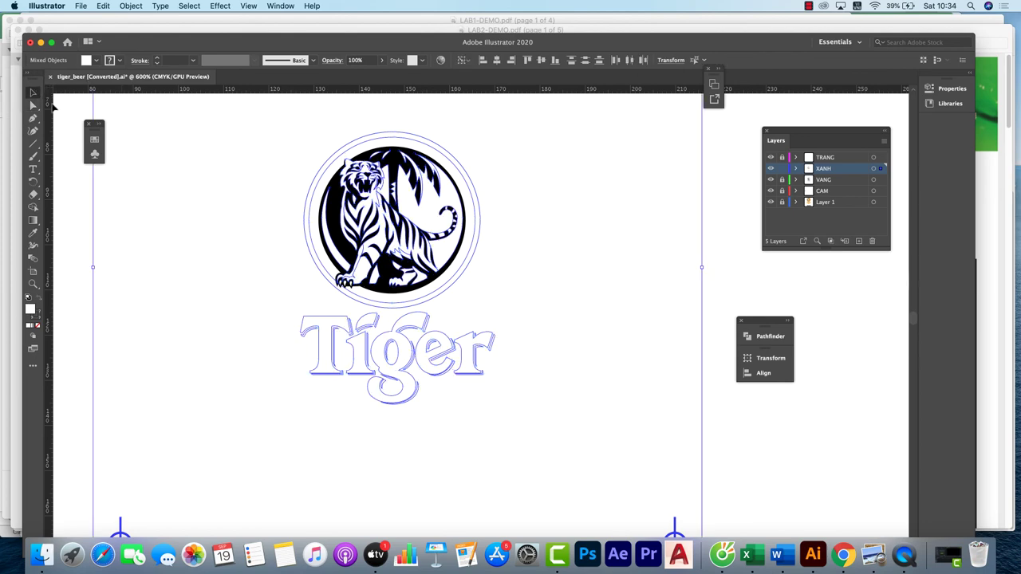
{"action": "left_click", "coordinate": [178, 169]}
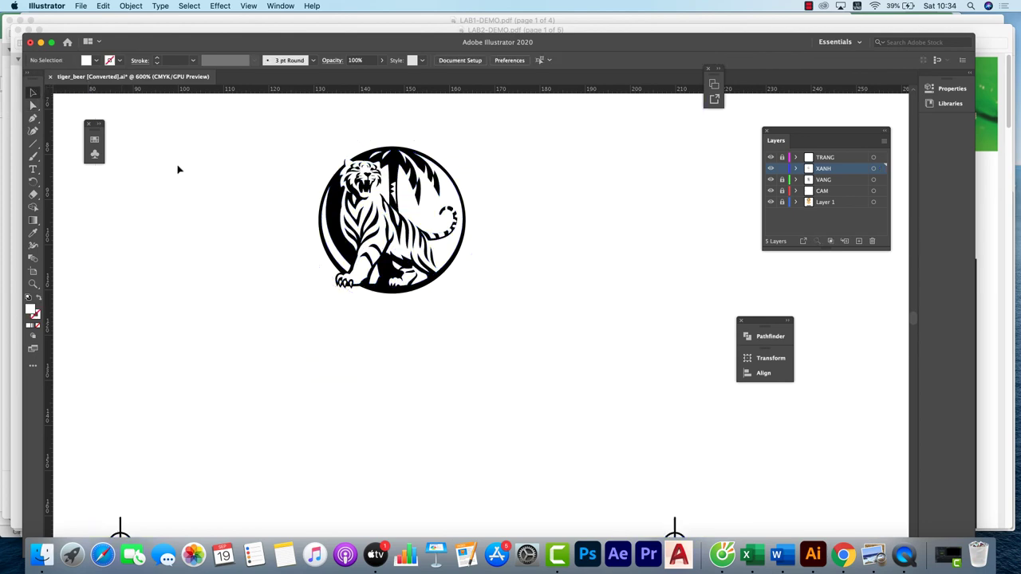
- Compare the fourth artboard's black shapes with the third artboard's separation and the blue areas of the fifth artboard's colour logo
{"action": "scroll", "coordinate": [440, 191], "scroll_direction": "left", "scroll_amount": 10}
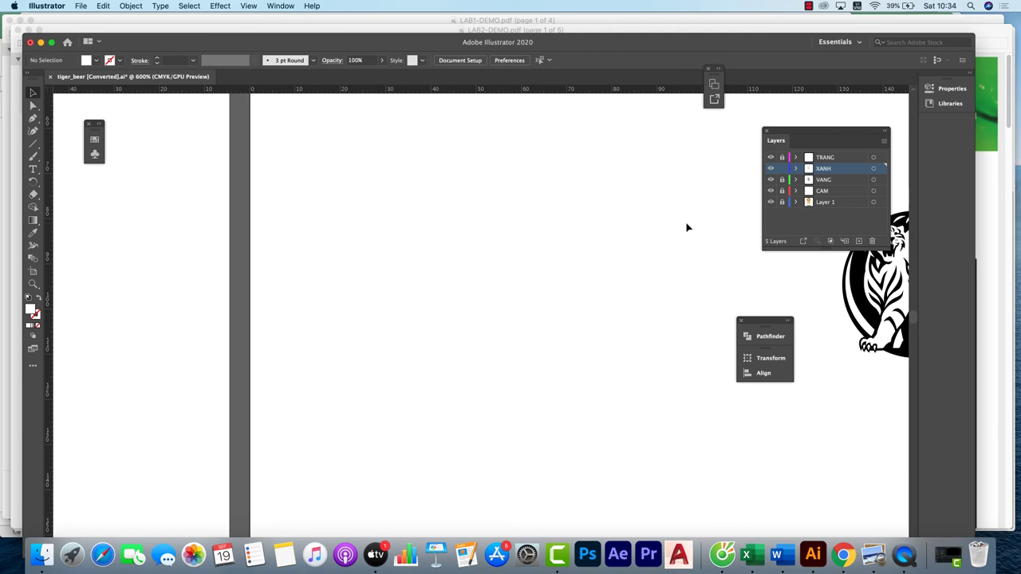
{"action": "key", "text": "super+minus"}
{"action": "key", "text": "super+minus"}
{"action": "key", "text": "super+minus"}
{"action": "key", "text": "super+minus"}
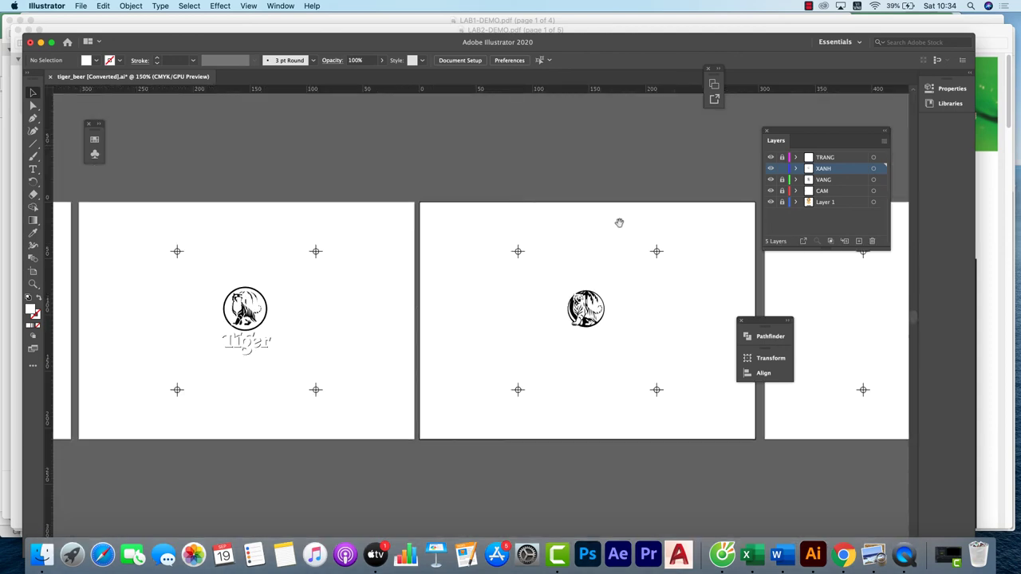
{"action": "scroll", "coordinate": [682, 201], "scroll_direction": "left", "scroll_amount": 3}
{"action": "scroll", "coordinate": [478, 199], "scroll_direction": "right", "scroll_amount": 10}
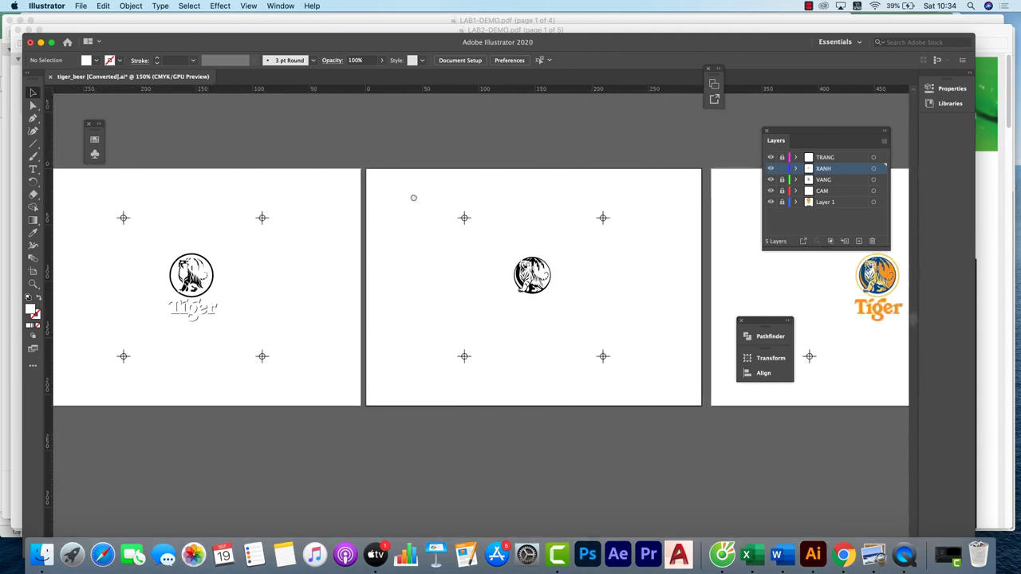
{"action": "scroll", "coordinate": [543, 201], "scroll_direction": "right", "scroll_amount": 10}
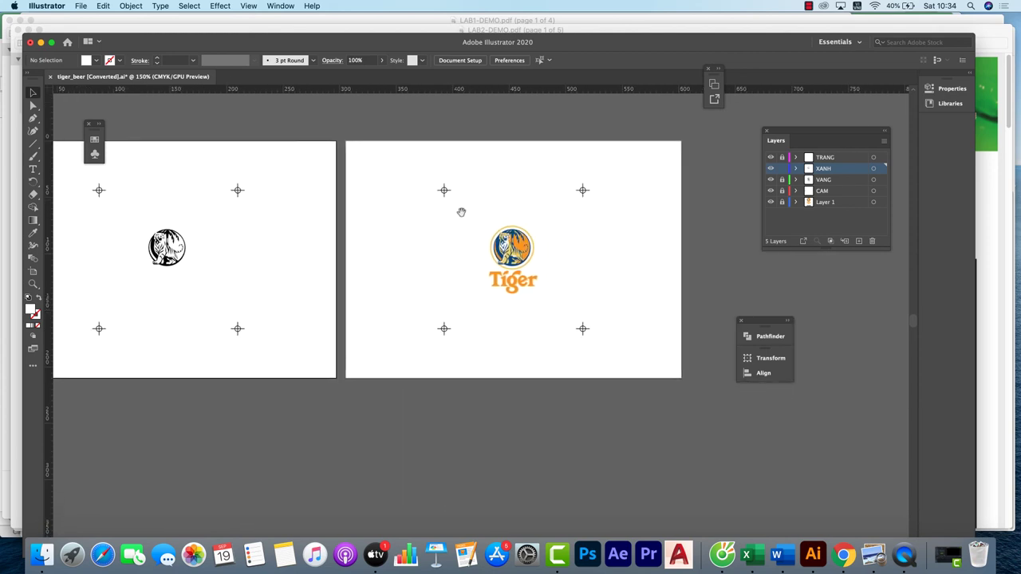
- Unlock all layers and cut the fifth artboard's logo and registration marks
{"action": "left_click", "coordinate": [822, 158]}
{"action": "left_click", "coordinate": [779, 165]}
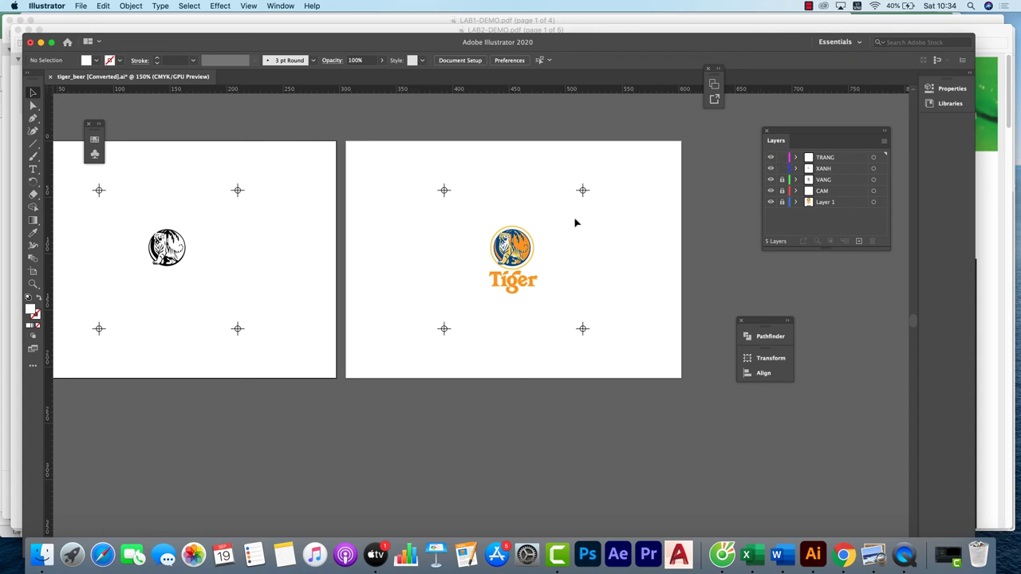
{"action": "left_click", "coordinate": [422, 172]}
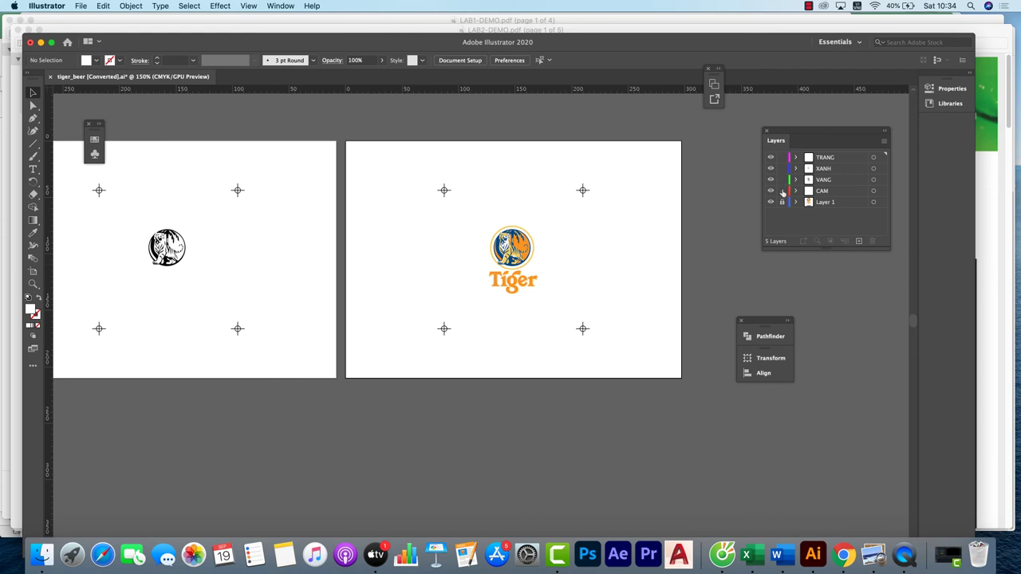
{"action": "left_click_drag", "start_coordinate": [387, 164], "coordinate": [647, 370]}
{"action": "key", "text": "Delete"}
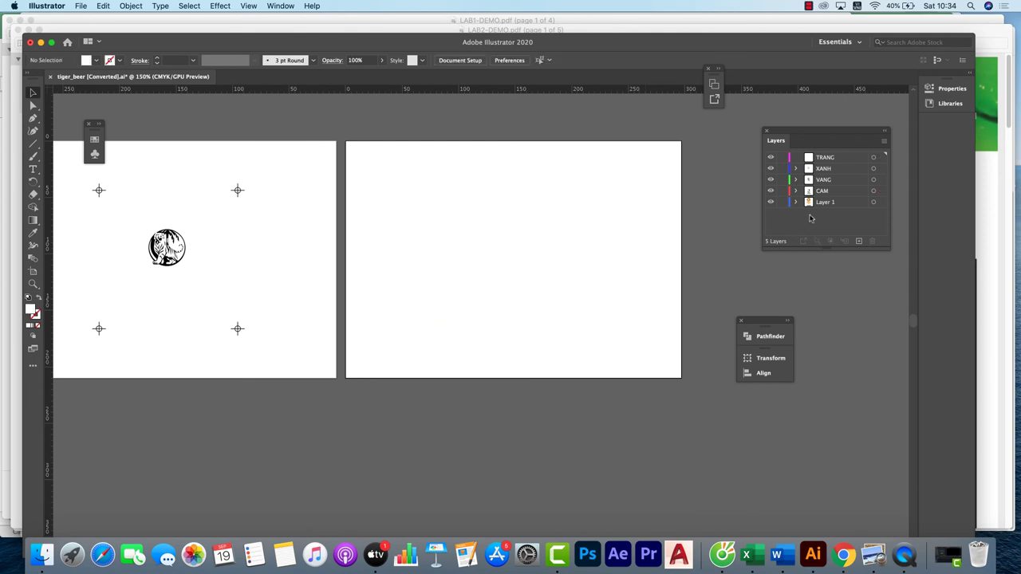
- Paste the cut logo and registration marks in place on the TRANG layer, and clear the selection
{"action": "left_click", "coordinate": [832, 169]}
{"action": "left_click", "coordinate": [835, 159]}
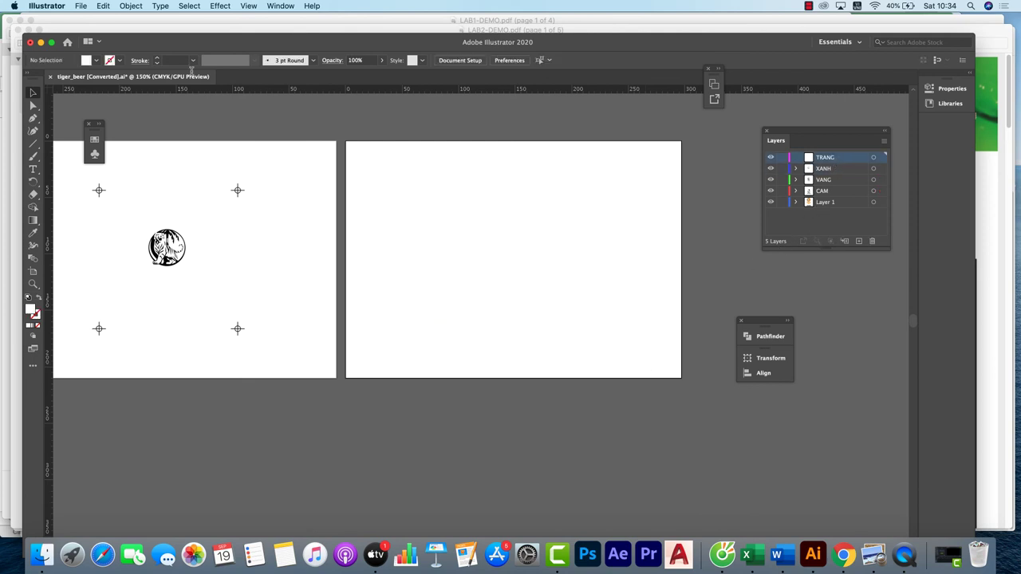
{"action": "left_click", "coordinate": [104, 6]}
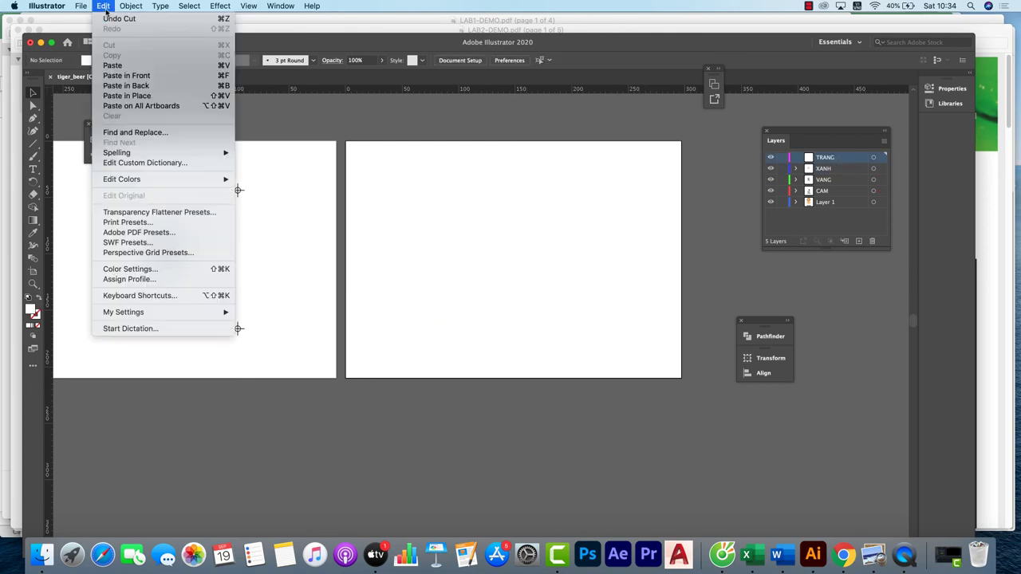
{"action": "left_click", "coordinate": [147, 96]}
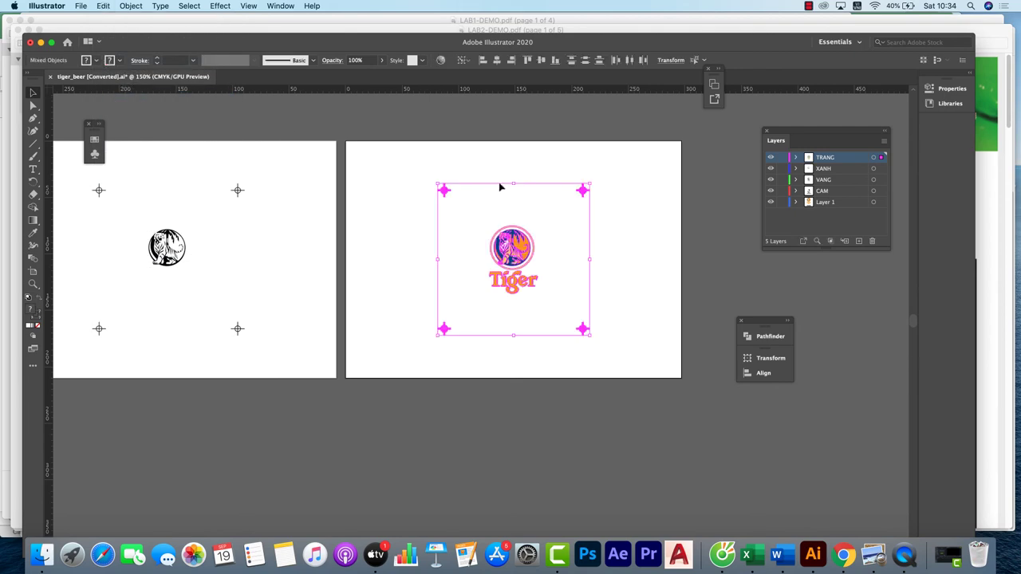
{"action": "left_click", "coordinate": [505, 182]}
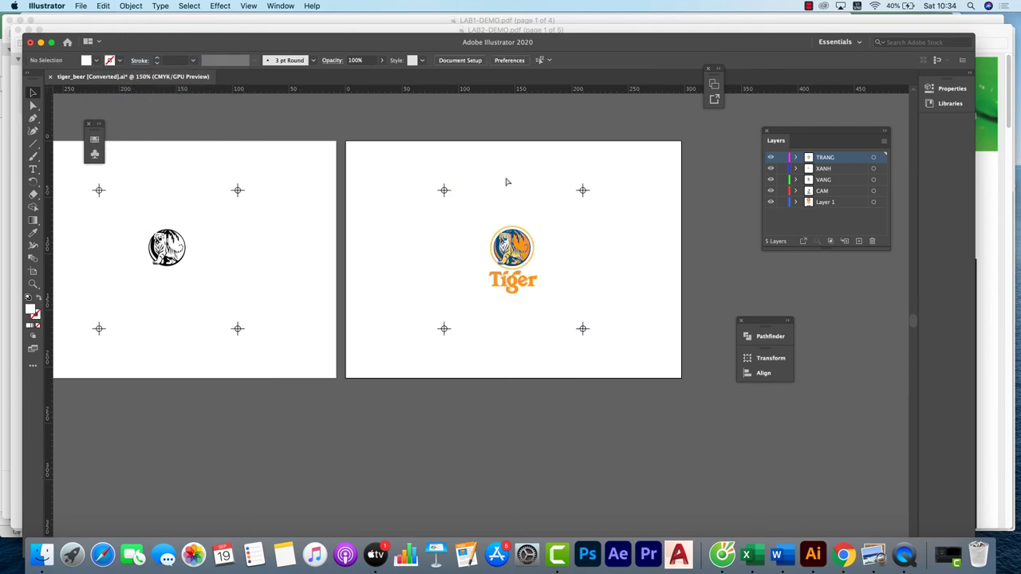
- Lock the XANH, VANG, CAM and Layer 1 layers, leaving only TRANG editable
{"action": "key", "text": "super+equal"}
{"action": "key", "text": "super+equal"}
{"action": "left_click_drag", "start_coordinate": [505, 182], "coordinate": [402, 272]}
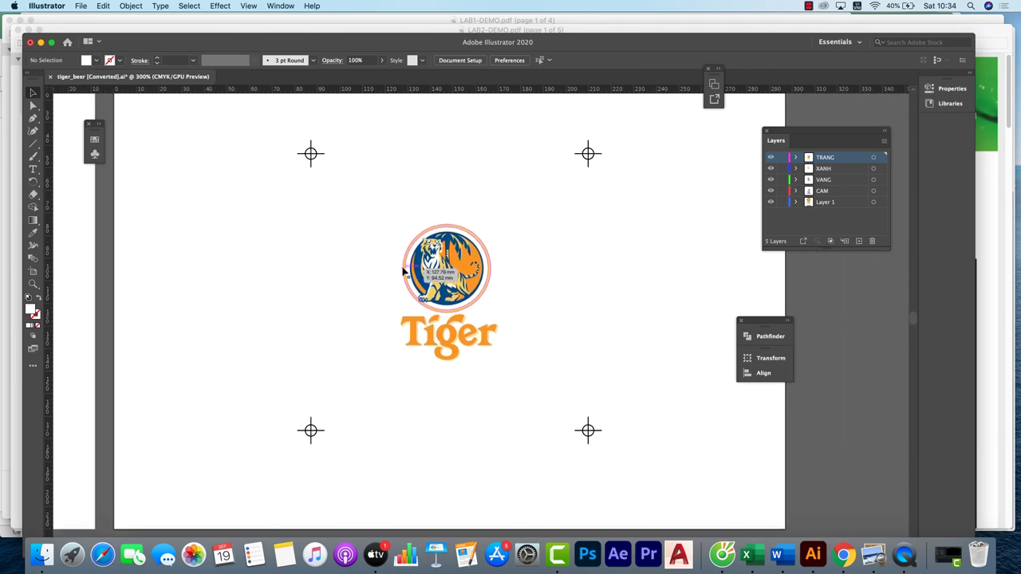
{"action": "key", "text": "super+equal"}
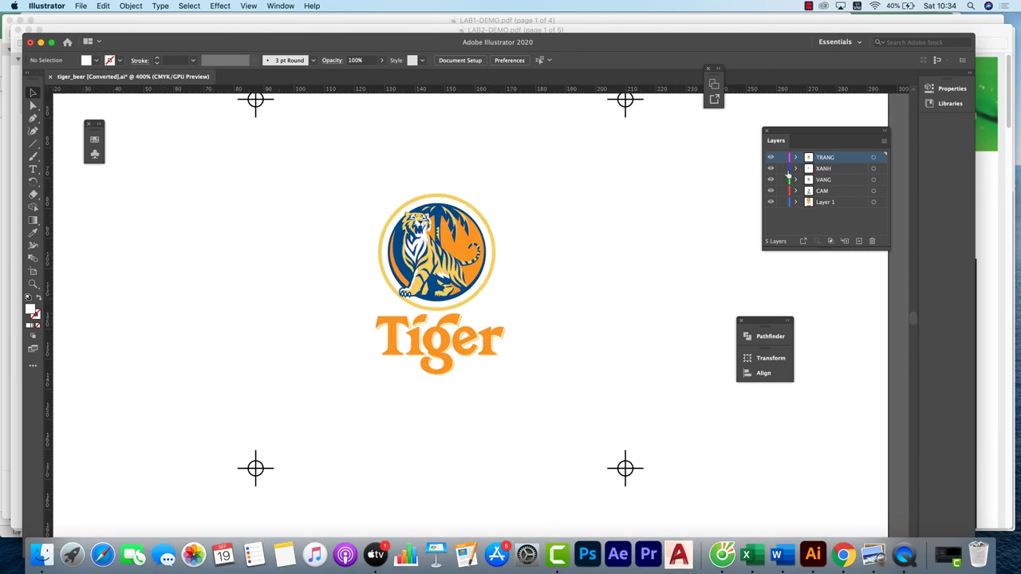
{"action": "left_click", "coordinate": [782, 180]}
- Ungroup the fifth artboard's Tiger logo, and try moving its yellow outer ring off the emblem, undoing the move
{"action": "key", "text": "super+equal"}
{"action": "key", "text": "super+equal"}
{"action": "scroll", "coordinate": [239, 151], "scroll_direction": "right", "scroll_amount": 2}
{"action": "scroll", "coordinate": [239, 152], "scroll_direction": "up", "scroll_amount": 2}
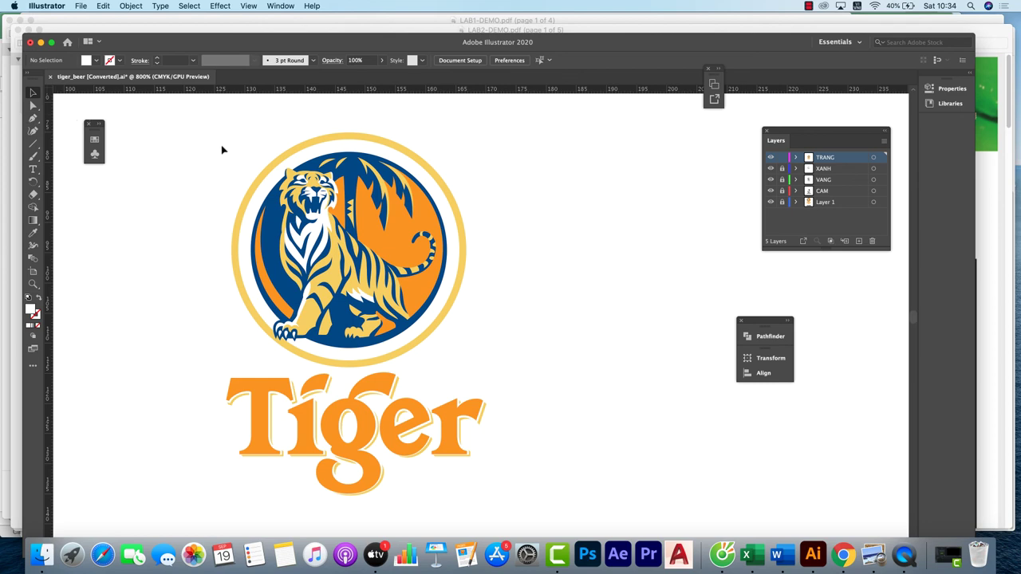
{"action": "left_click", "coordinate": [276, 164]}
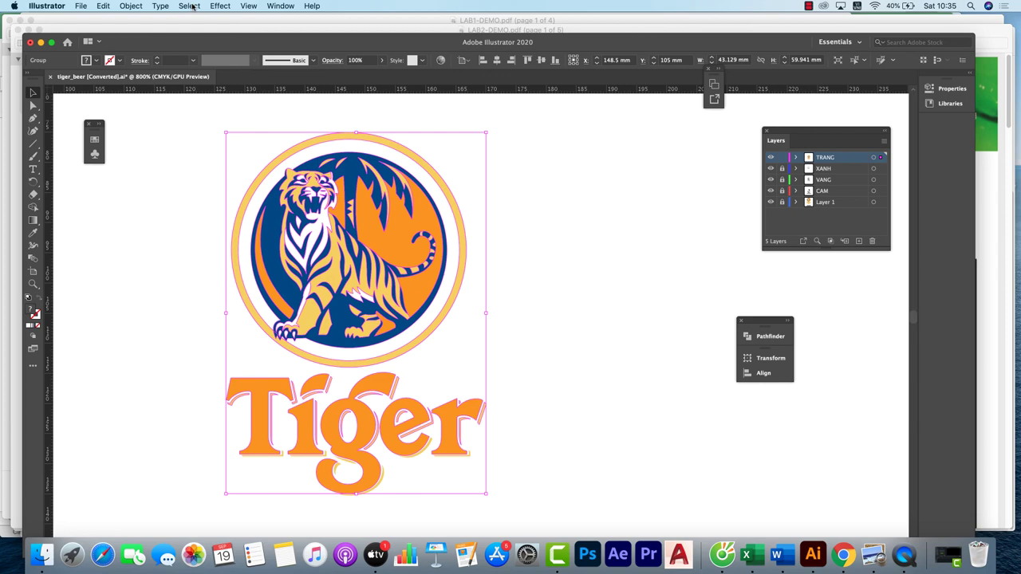
{"action": "left_click", "coordinate": [131, 6]}
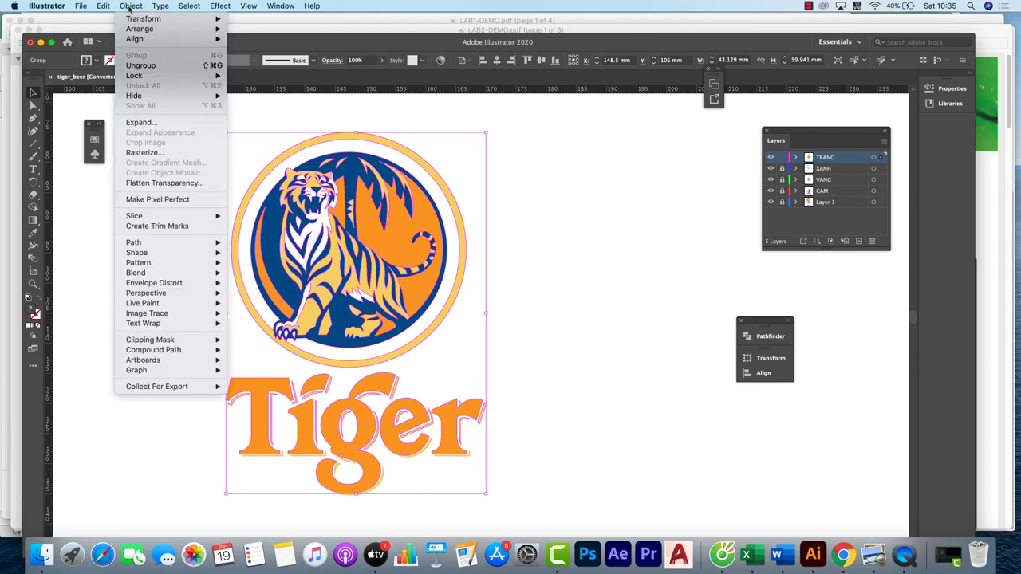
{"action": "left_click", "coordinate": [140, 65]}
{"action": "left_click", "coordinate": [205, 156]}
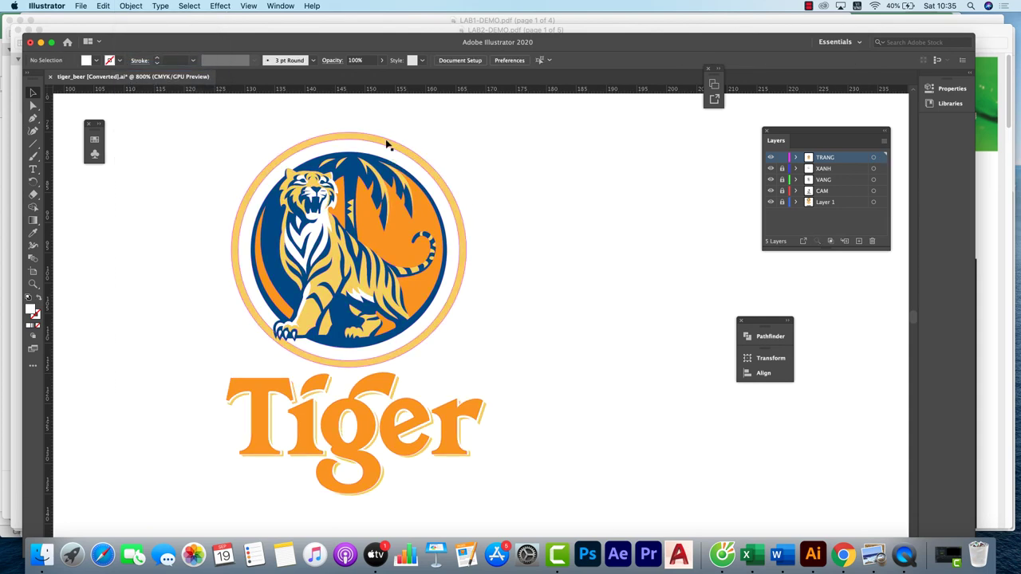
{"action": "left_click_drag", "start_coordinate": [389, 154], "coordinate": [495, 139]}
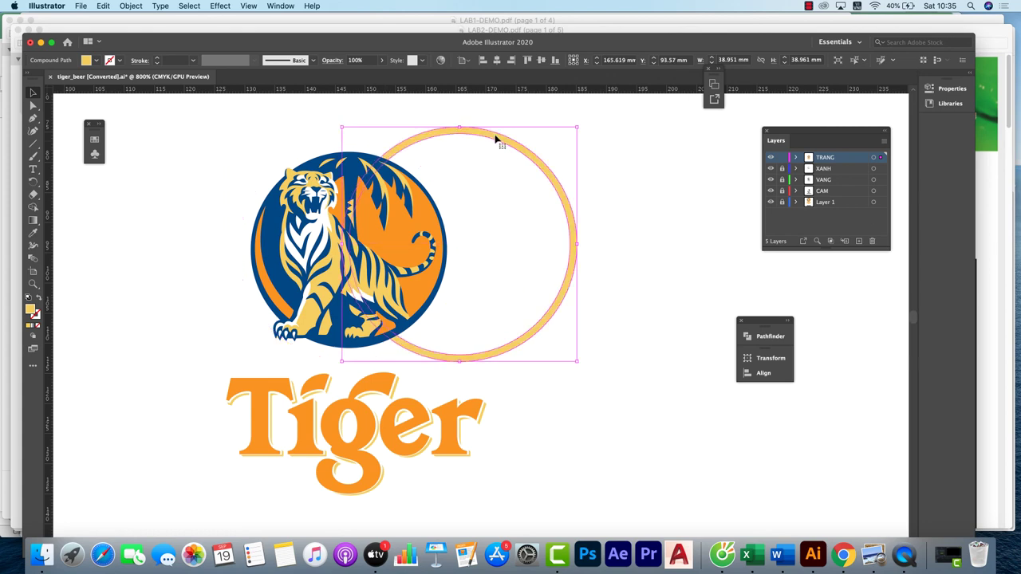
{"action": "key", "text": "super+z"}
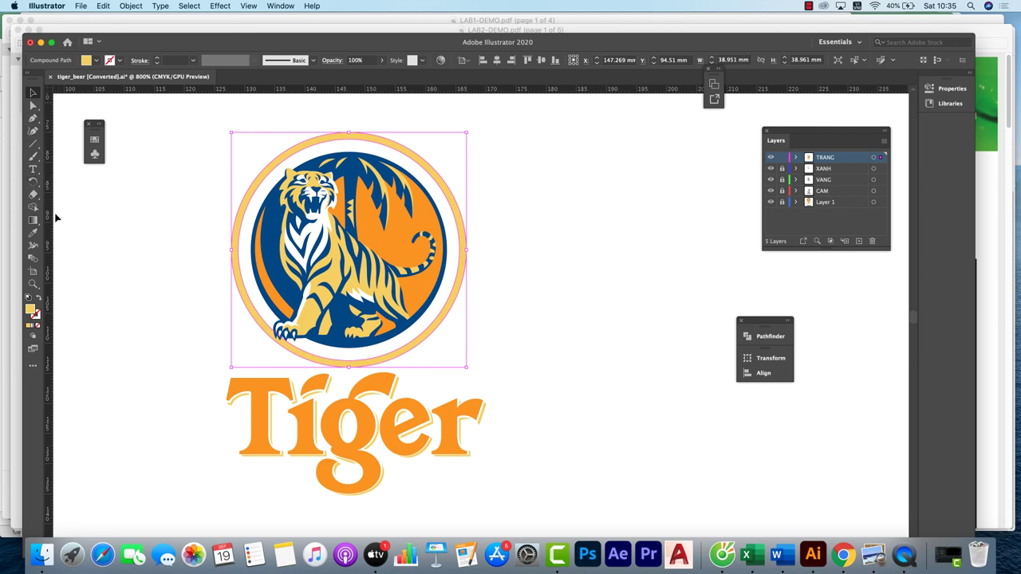
- Draw a yellow-filled circle about 37.8 mm in diameter over the emblem, with its edge within the yellow outer ring
{"action": "left_click", "coordinate": [36, 144]}
{"action": "left_click_drag", "start_coordinate": [36, 143], "coordinate": [85, 157]}
{"action": "left_click_drag", "start_coordinate": [257, 150], "coordinate": [457, 364]}
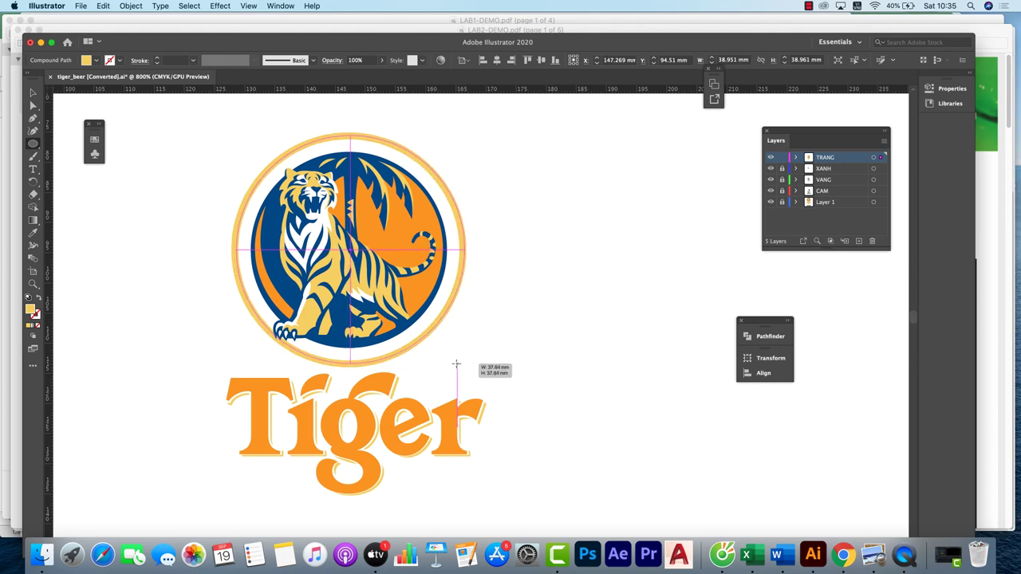
{"action": "left_click_drag", "start_coordinate": [457, 364], "coordinate": [456, 364]}
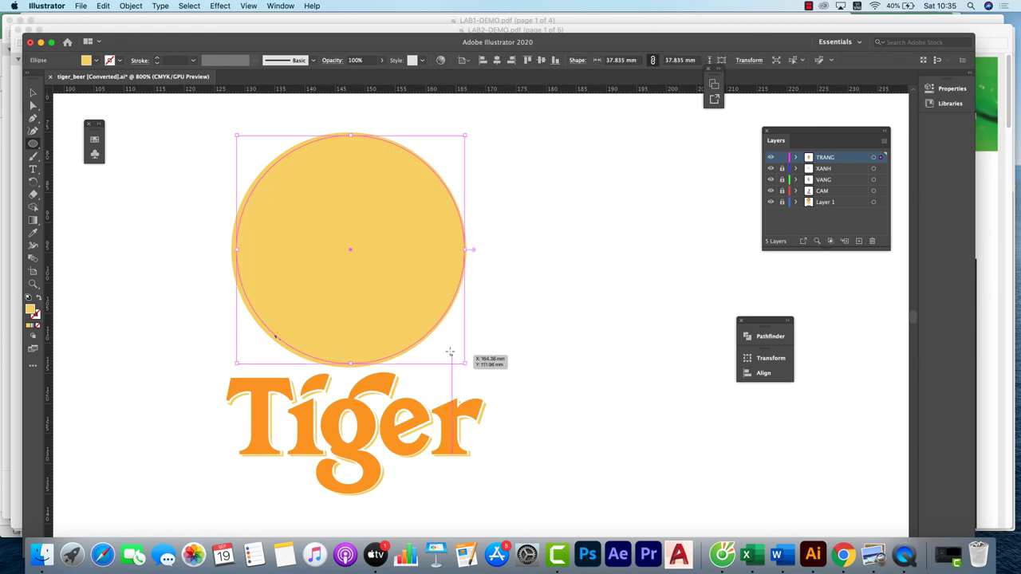
{"action": "left_click", "coordinate": [34, 93]}
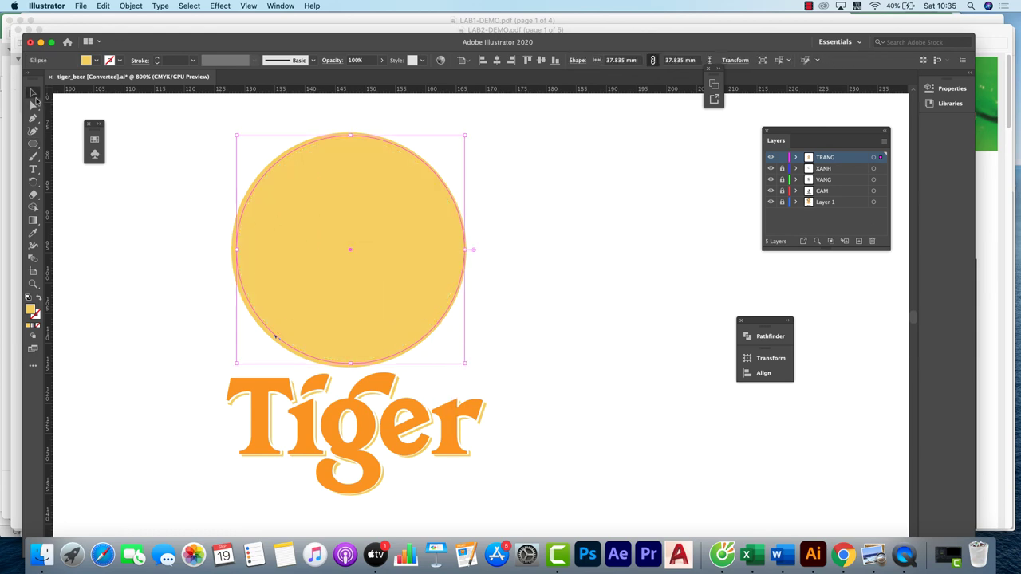
- Unite the drawn circle with the emblem's yellow outer ring into one solid disc and fill it black
{"action": "left_click", "coordinate": [279, 158], "text": "shift"}
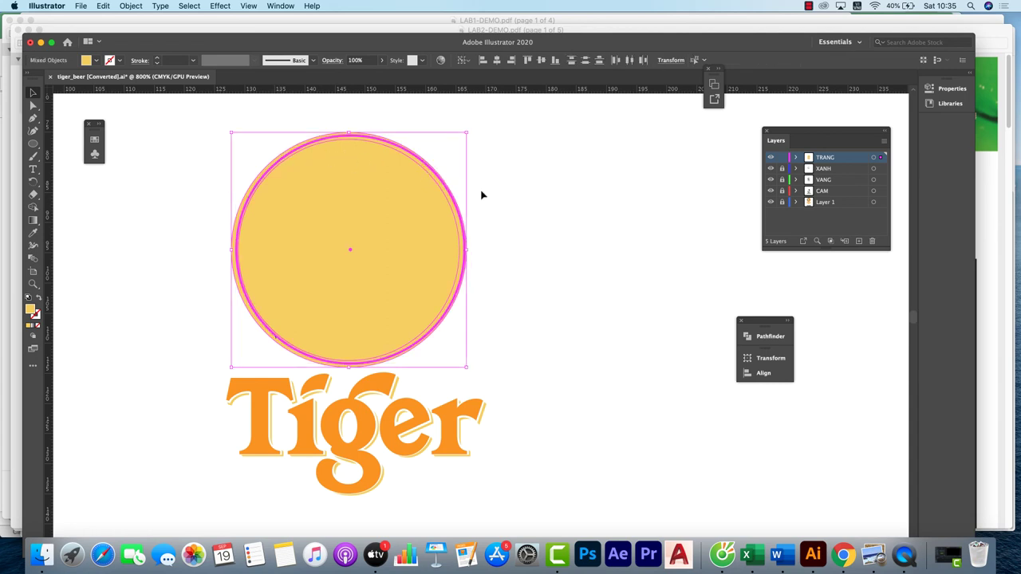
{"action": "left_click", "coordinate": [766, 336]}
{"action": "left_click", "coordinate": [617, 360]}
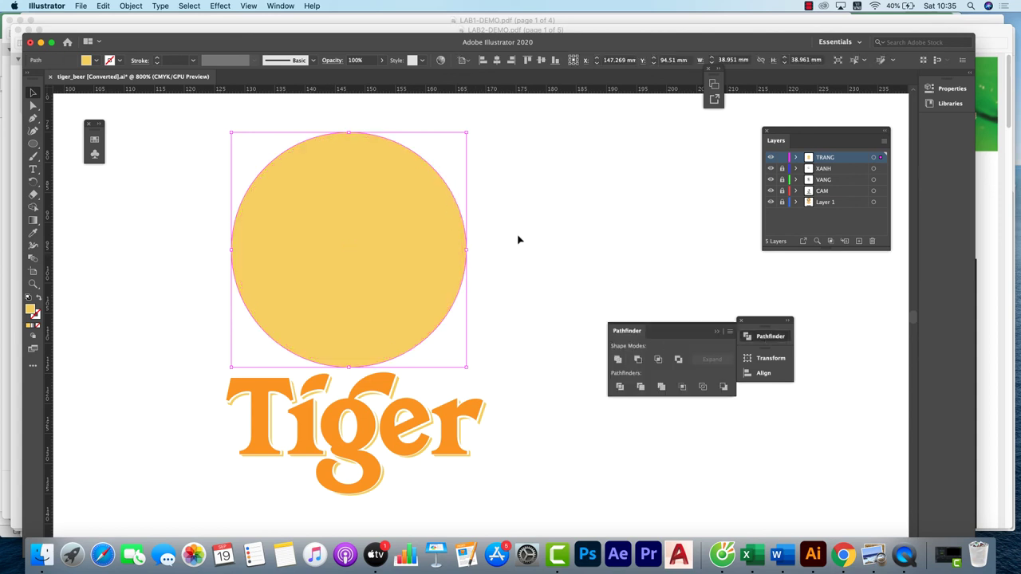
{"action": "left_click", "coordinate": [95, 60]}
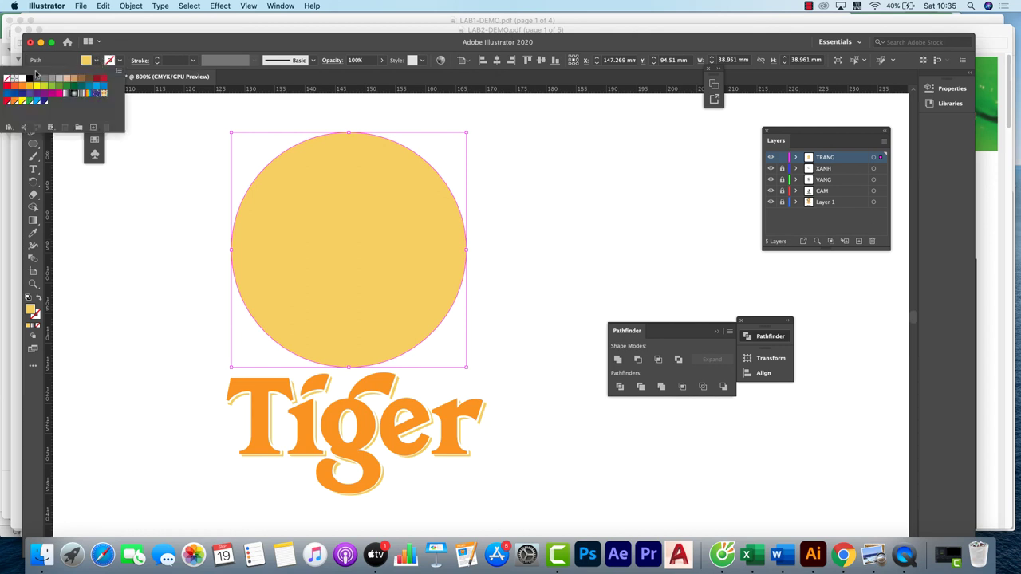
{"action": "left_click", "coordinate": [29, 83]}
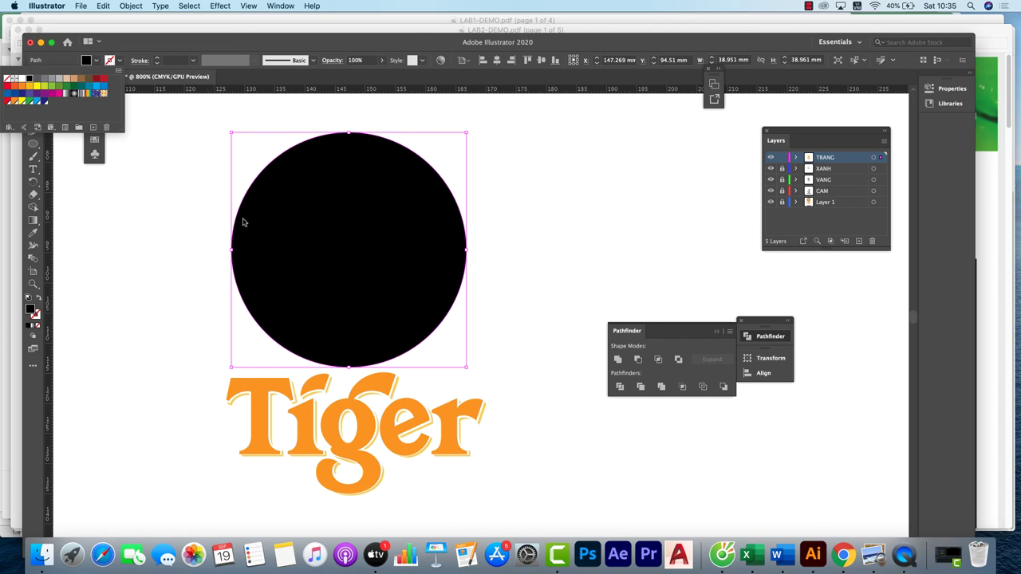
- Invert the selection to everything on the TRANG layer except the black disc, fill it white, and clear the selection
{"action": "left_click", "coordinate": [183, 7]}
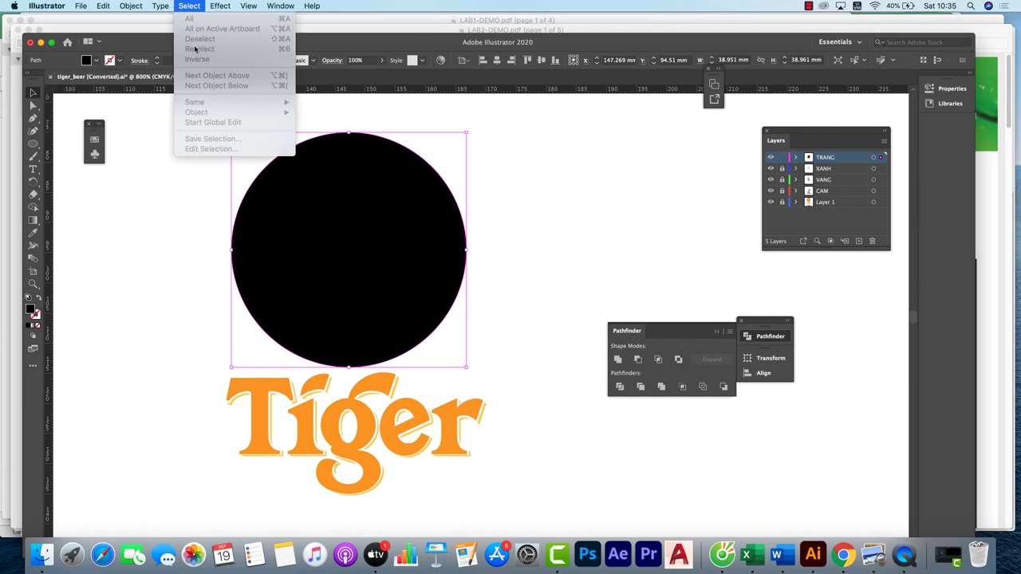
{"action": "left_click", "coordinate": [31, 108]}
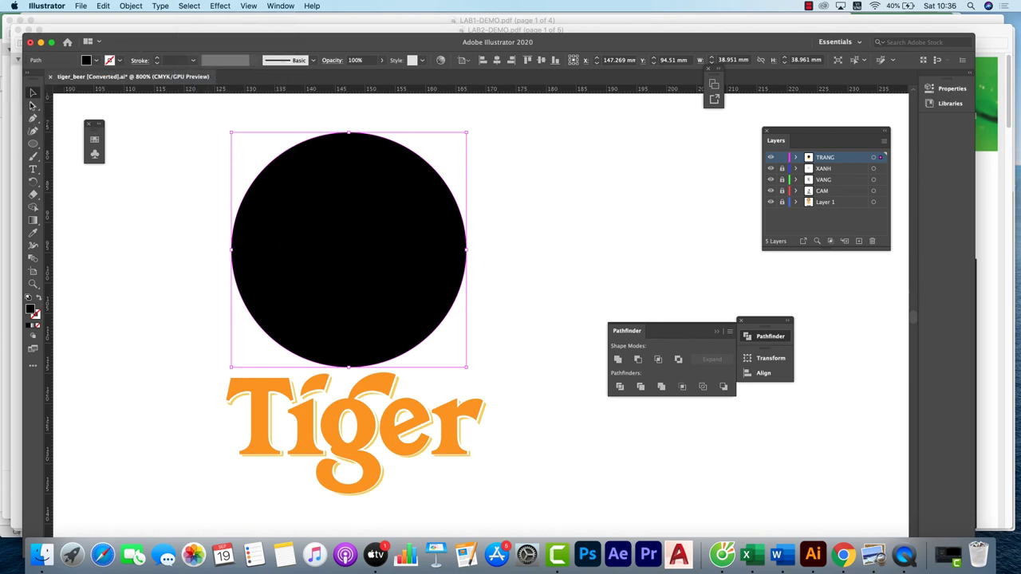
{"action": "left_click", "coordinate": [32, 105]}
{"action": "left_click", "coordinate": [33, 92]}
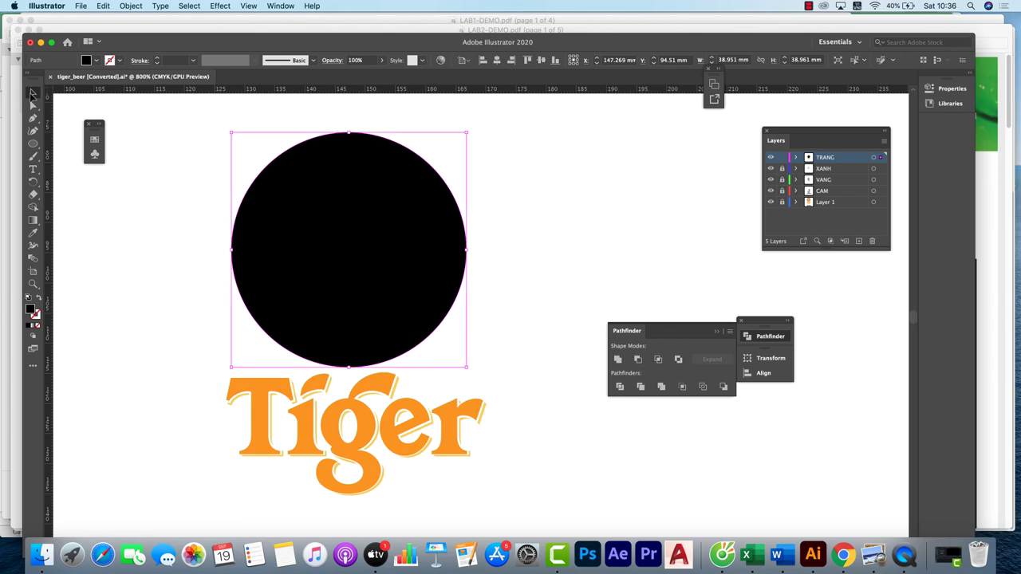
{"action": "left_click", "coordinate": [194, 8]}
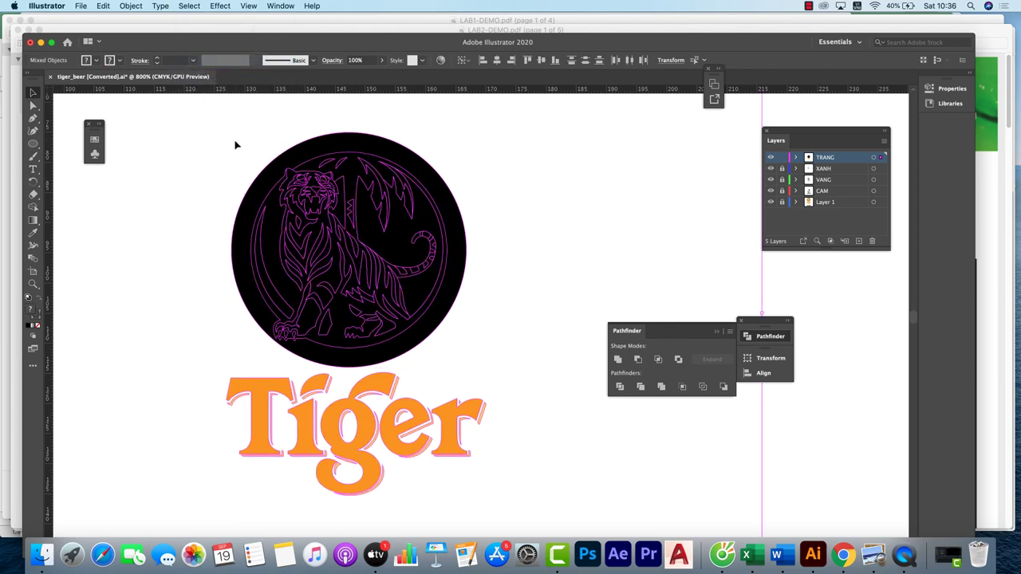
{"action": "left_click", "coordinate": [97, 60]}
{"action": "left_click", "coordinate": [28, 78]}
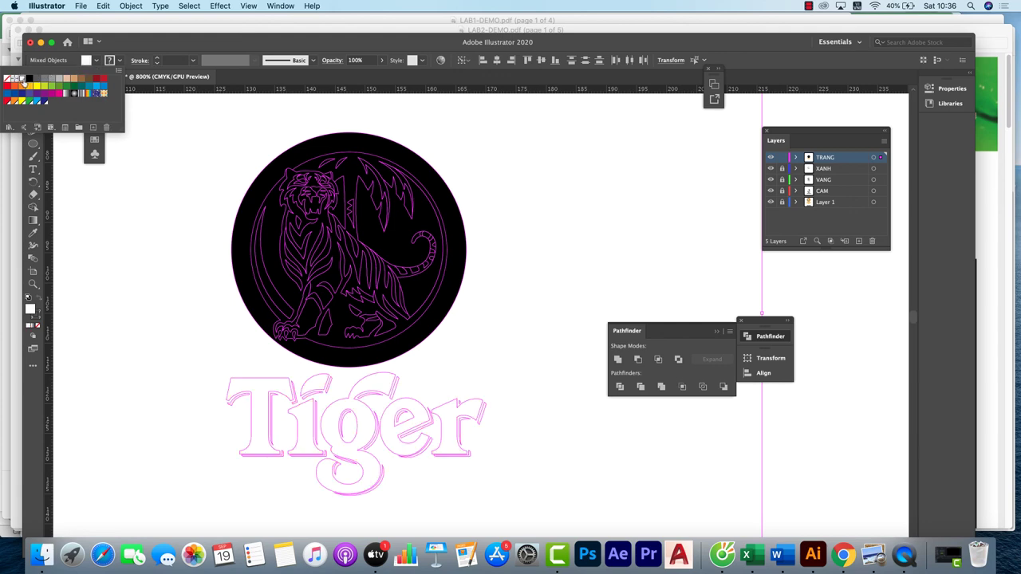
{"action": "left_click", "coordinate": [191, 164]}
{"action": "left_click", "coordinate": [198, 163]}
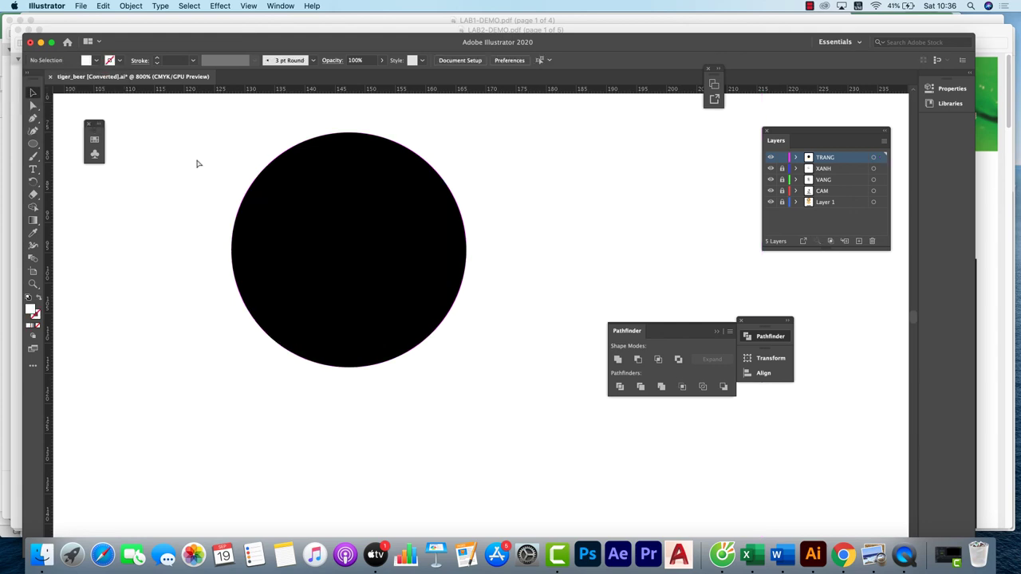
- Examine the original logo and the four colour separation artboards side by side, comparing their shapes and registration marks
{"action": "key", "text": "super+minus"}
{"action": "key", "text": "super+minus"}
{"action": "key", "text": "super+minus"}
{"action": "key", "text": "super+minus"}
{"action": "key", "text": "super+minus"}
{"action": "left_click_drag", "start_coordinate": [243, 208], "coordinate": [302, 167]}
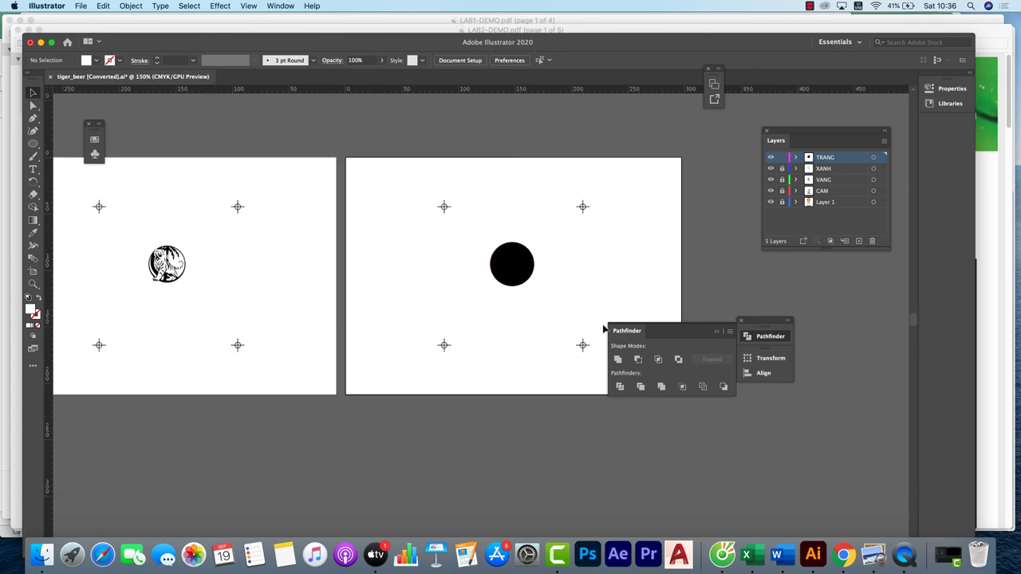
{"action": "scroll", "coordinate": [598, 315], "scroll_direction": "left", "scroll_amount": 10}
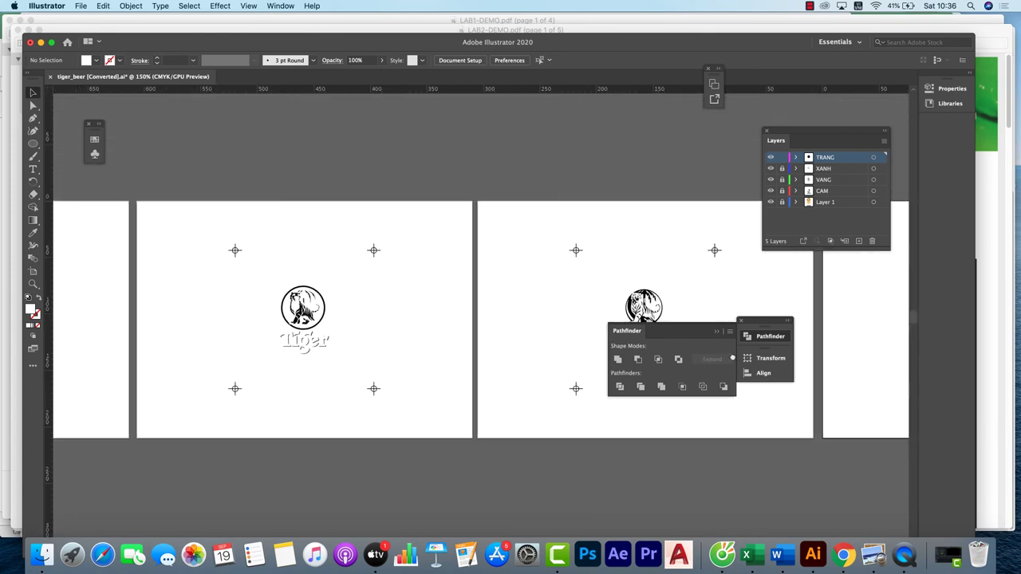
{"action": "scroll", "coordinate": [593, 301], "scroll_direction": "right", "scroll_amount": 3}
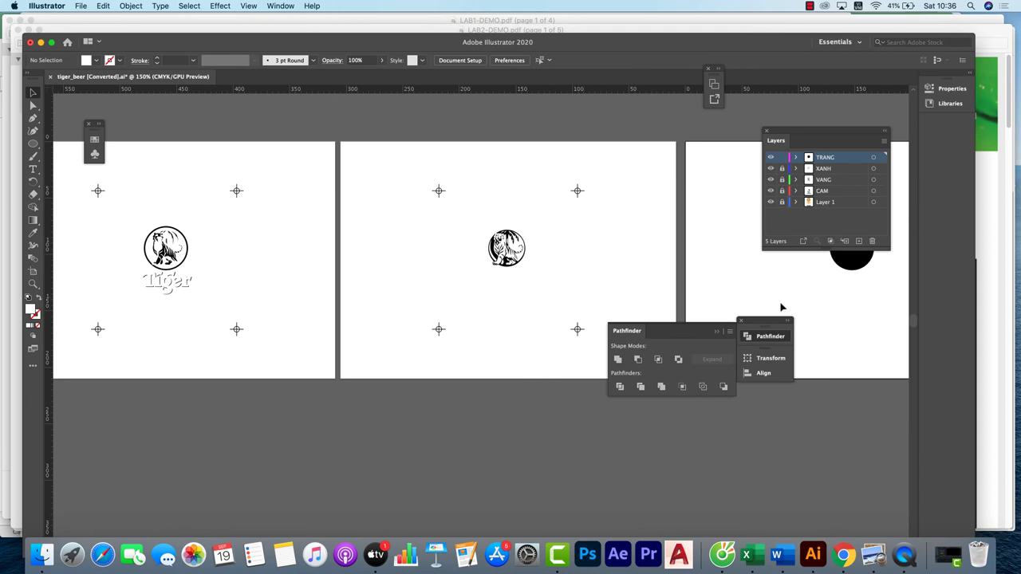
{"action": "scroll", "coordinate": [781, 307], "scroll_direction": "down", "scroll_amount": 5}
{"action": "left_click_drag", "start_coordinate": [579, 246], "coordinate": [614, 156]}
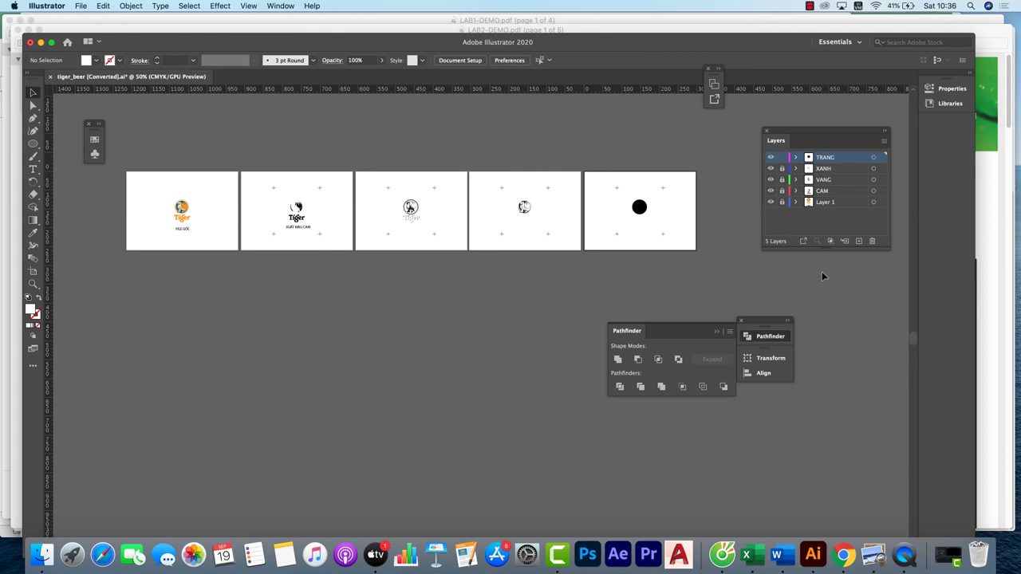
{"action": "scroll", "coordinate": [809, 269], "scroll_direction": "down", "scroll_amount": 1}
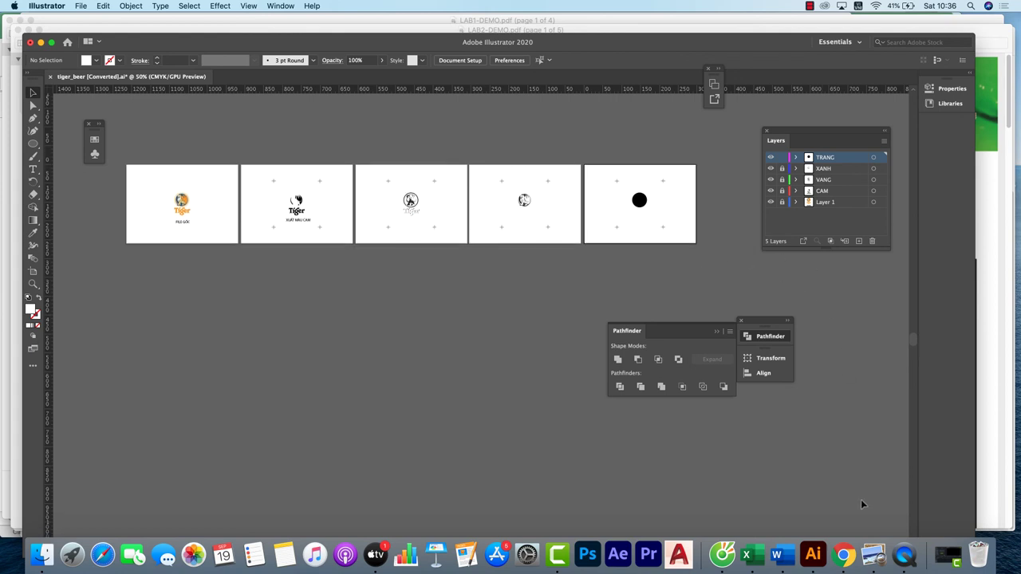
{"action": "left_click", "coordinate": [559, 550]}
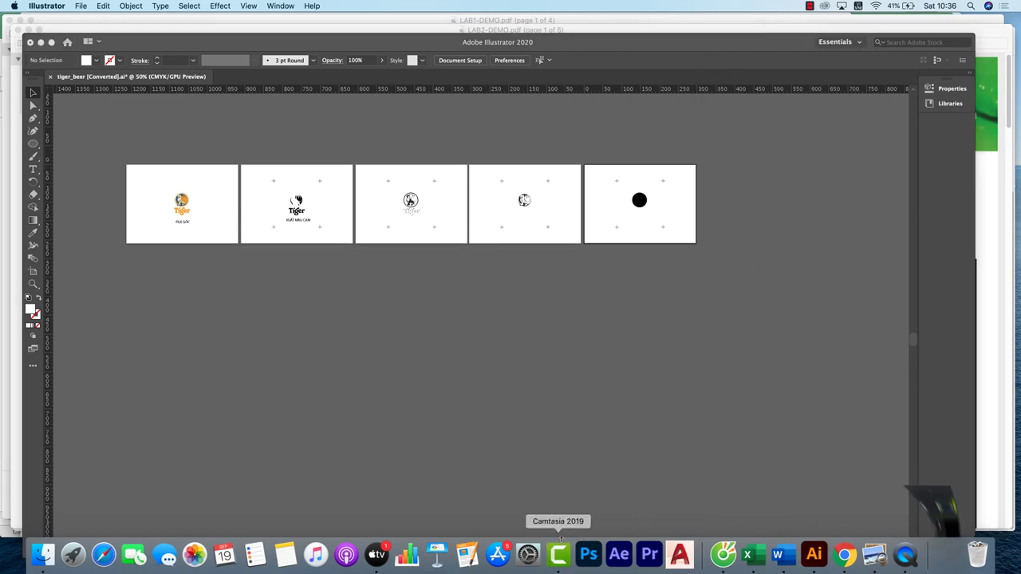